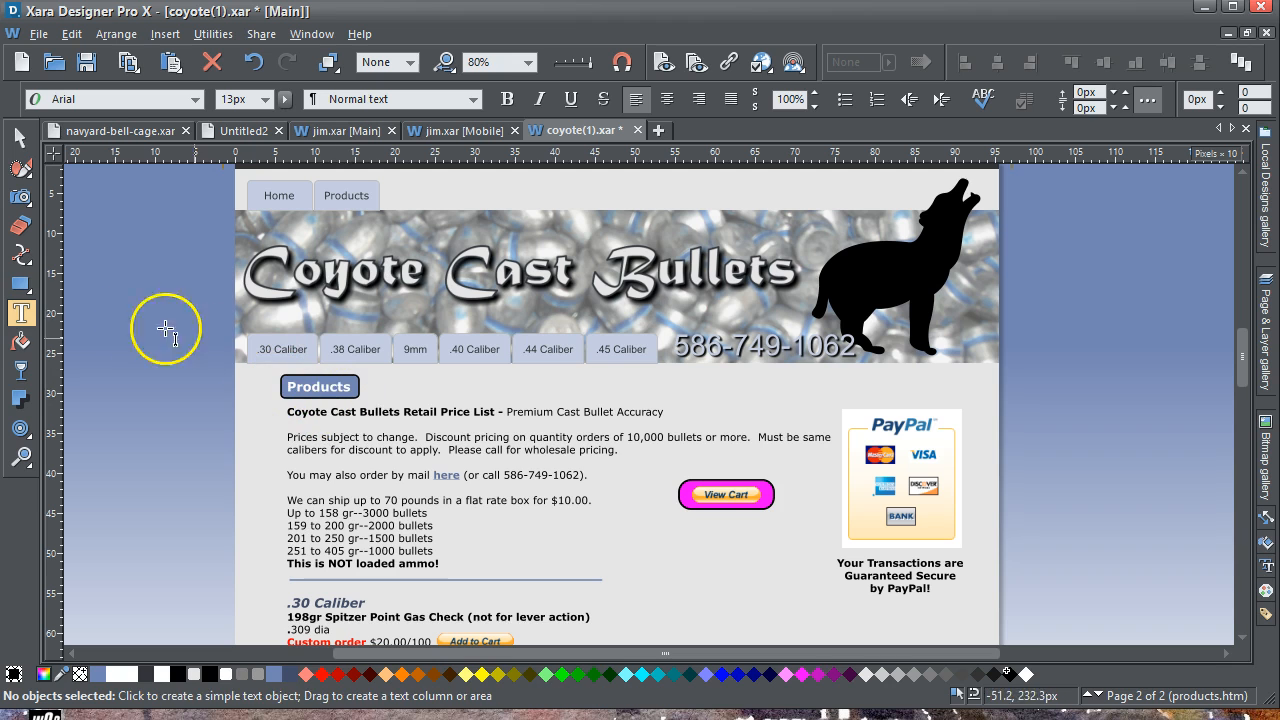
# Examine the single price list text area and the Add to Cart buttons on the Products page of the Main variant.
pyautogui.click(322, 413)
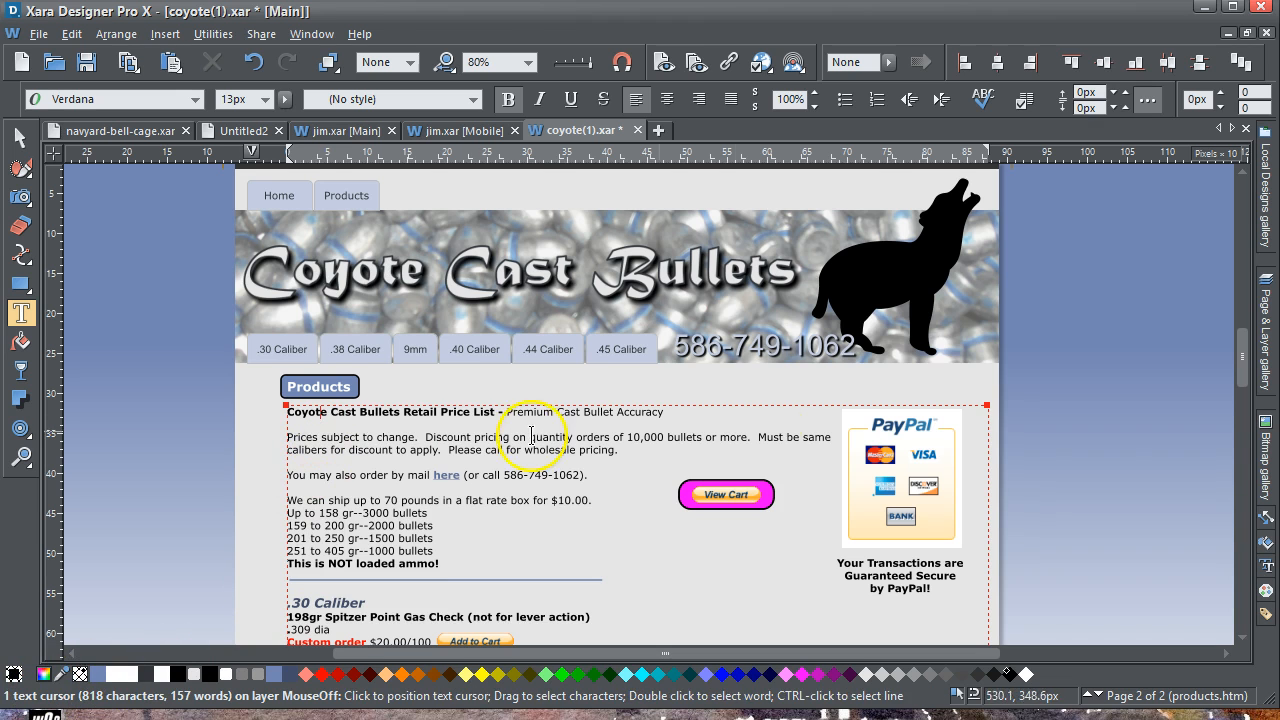
pyautogui.moveTo(1242, 365)
pyautogui.mouseDown()
pyautogui.moveTo(1257, 537)
pyautogui.moveTo(1258, 366)
pyautogui.moveTo(1246, 369)
pyautogui.mouseUp()
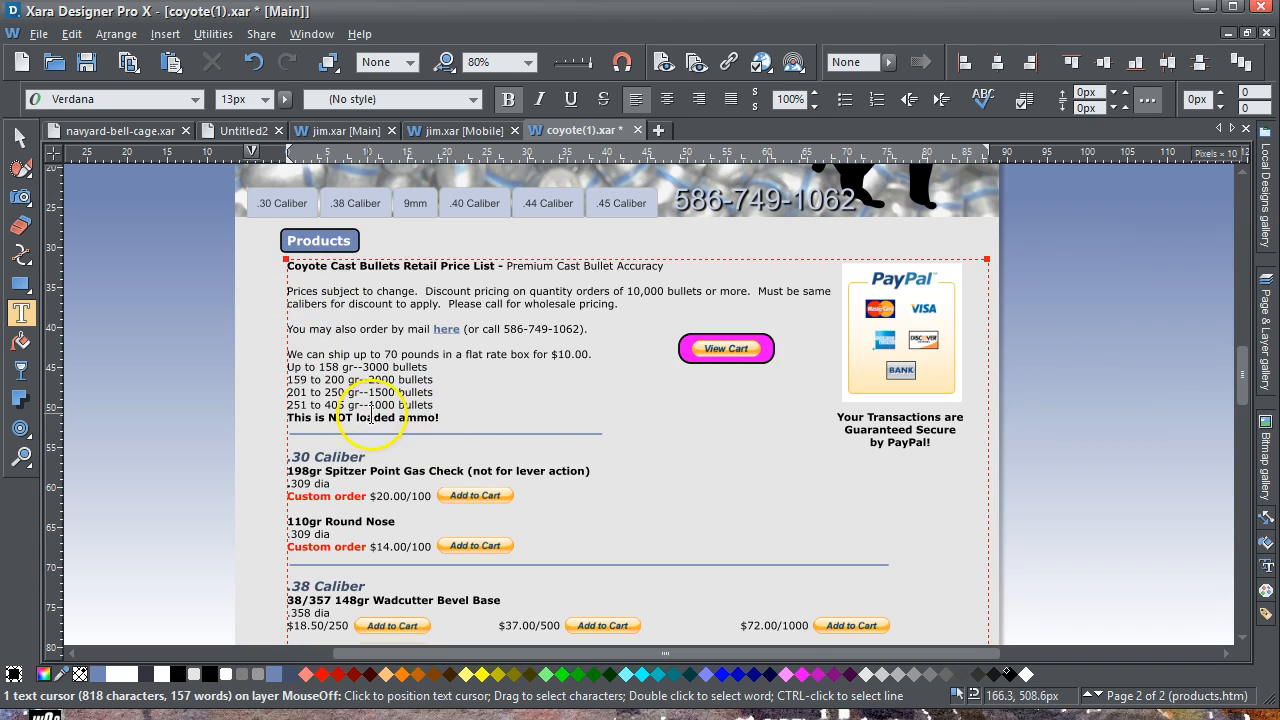
pyautogui.moveTo(457, 418); pyautogui.dragTo(284, 258)
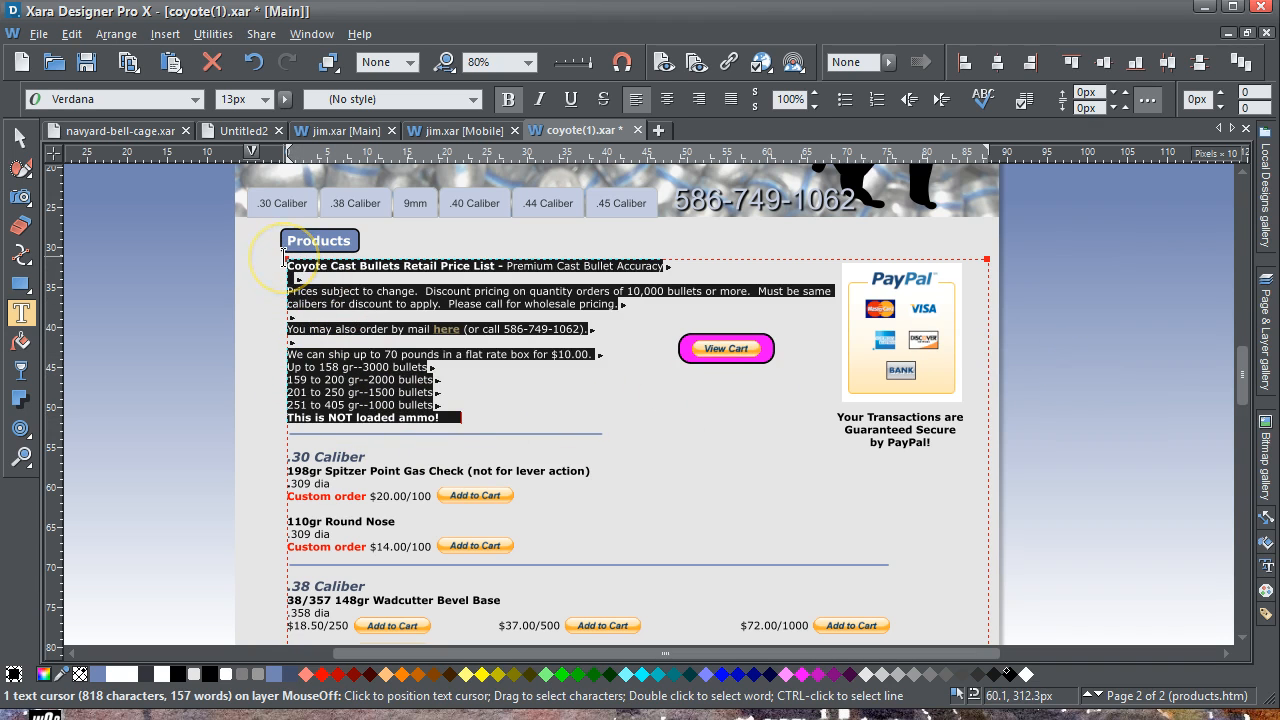
pyautogui.click(476, 408)
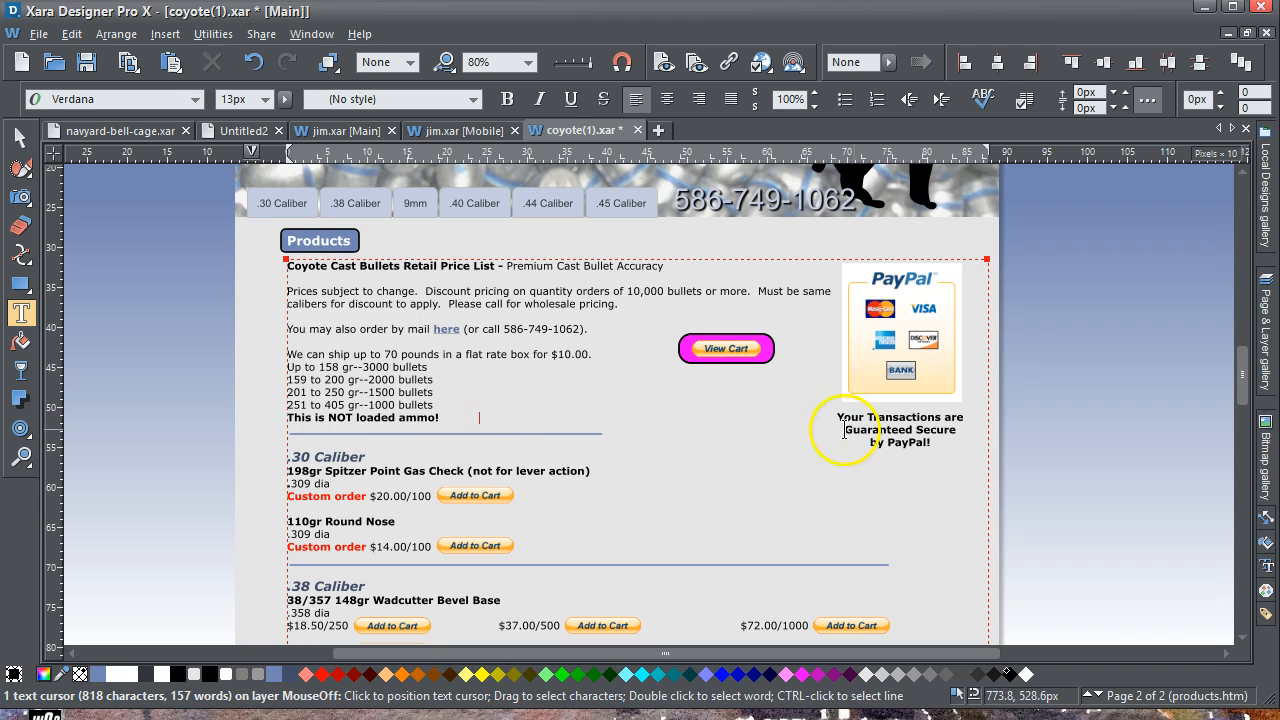
pyautogui.moveTo(1243, 401); pyautogui.dragTo(1239, 420)
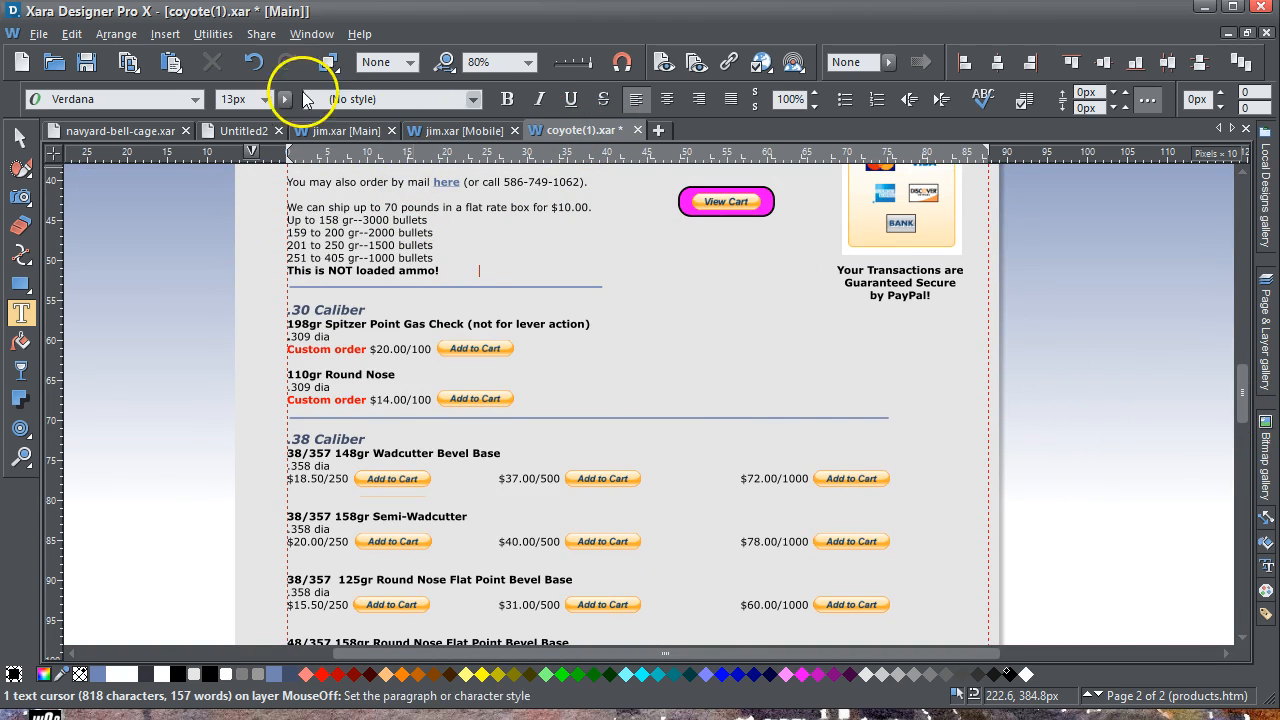
# Create a website variant named Mobile with a page width of 480px.
pyautogui.click(210, 36)
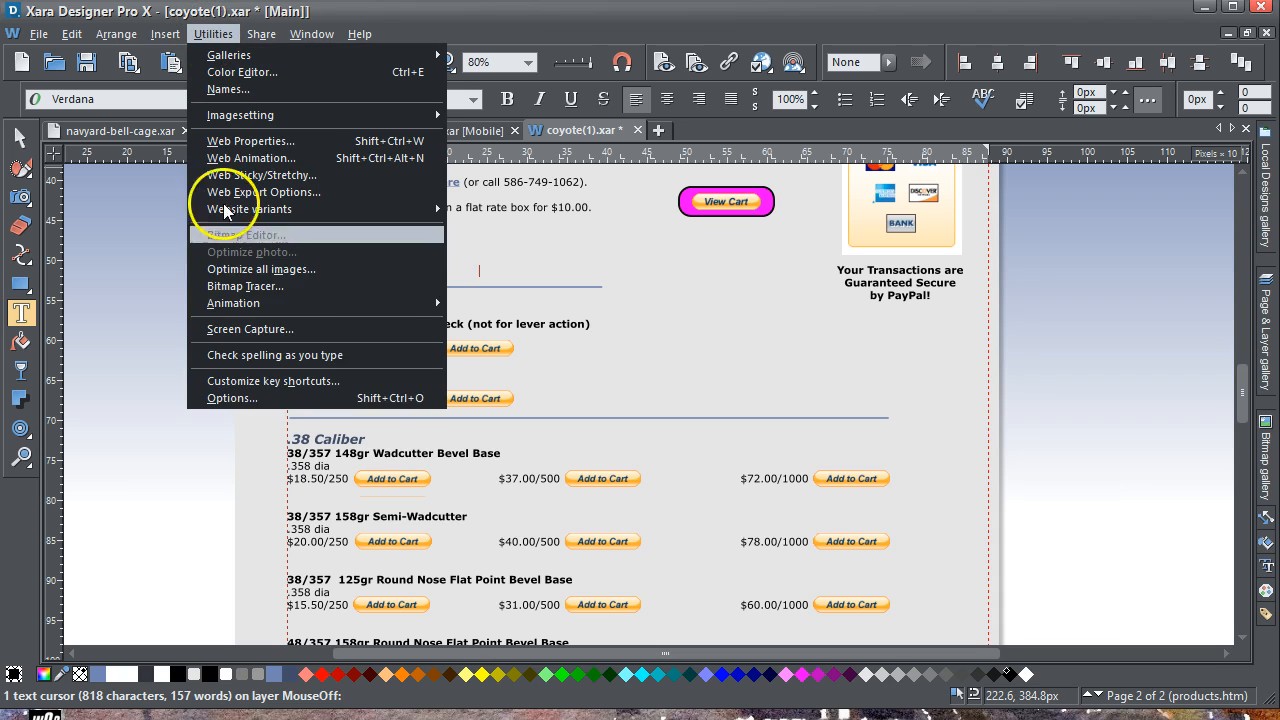
pyautogui.moveTo(312, 215)
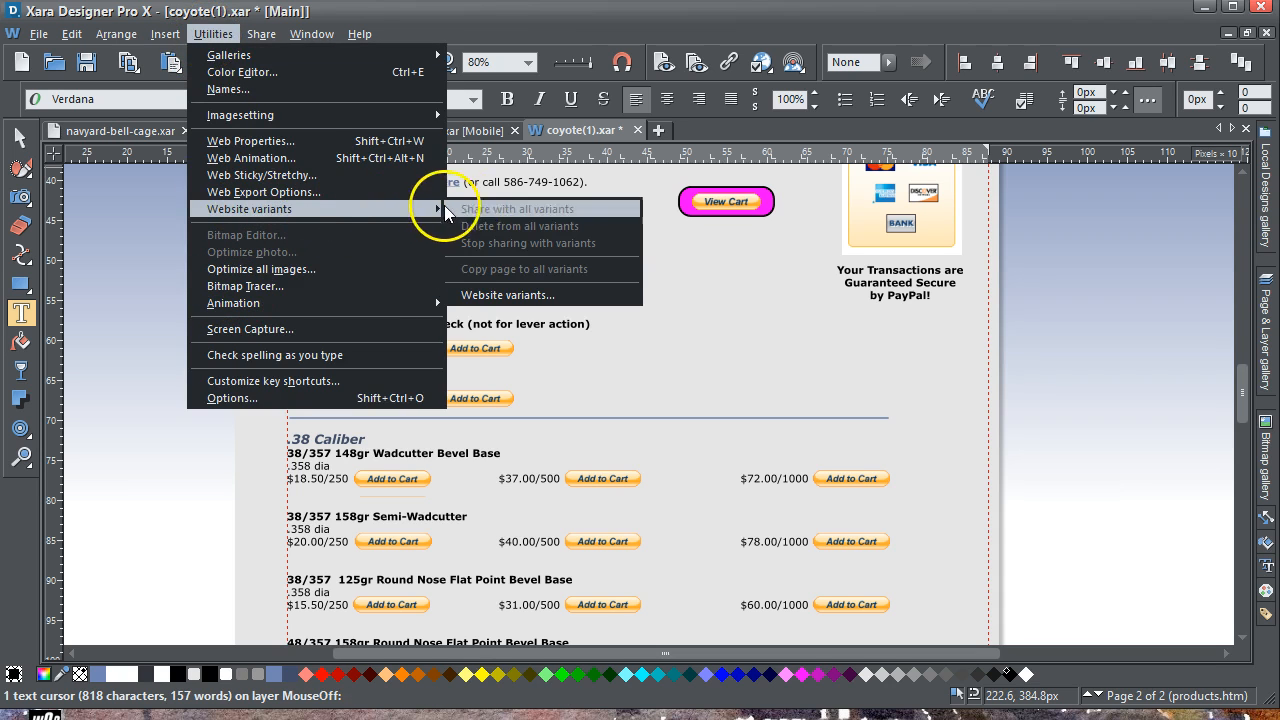
pyautogui.click(491, 296)
pyautogui.click(441, 489)
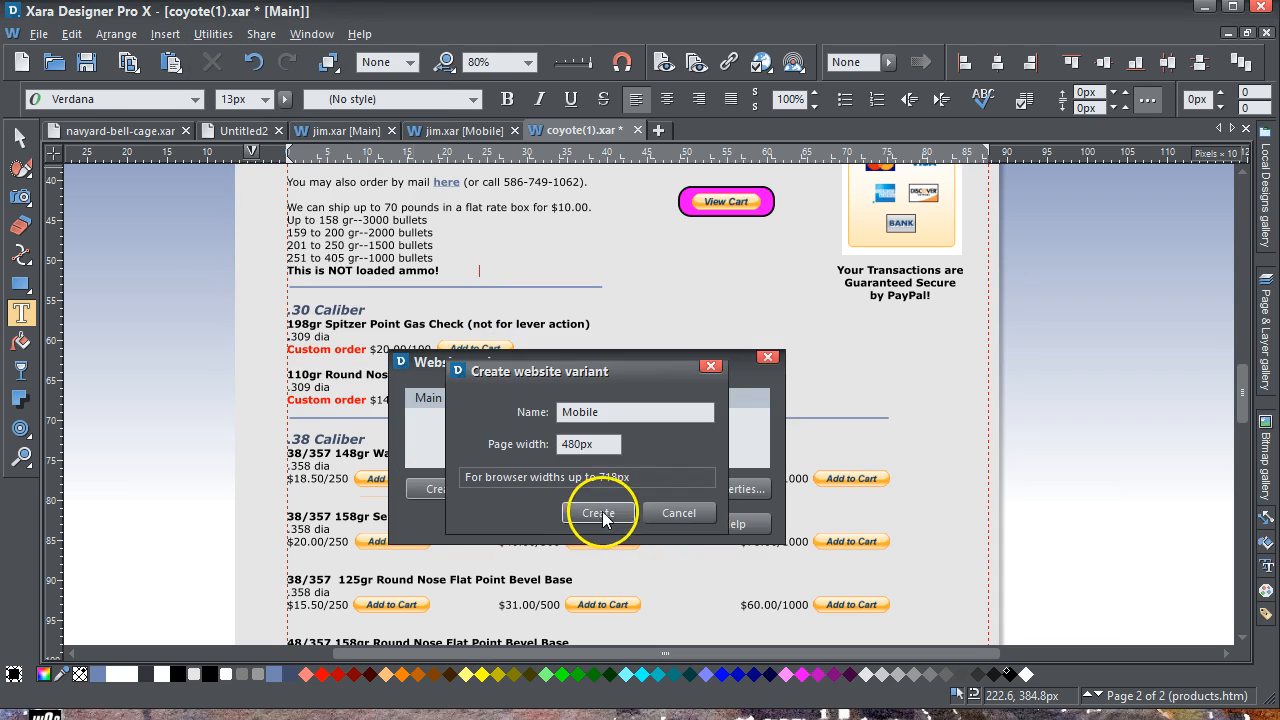
pyautogui.click(600, 514)
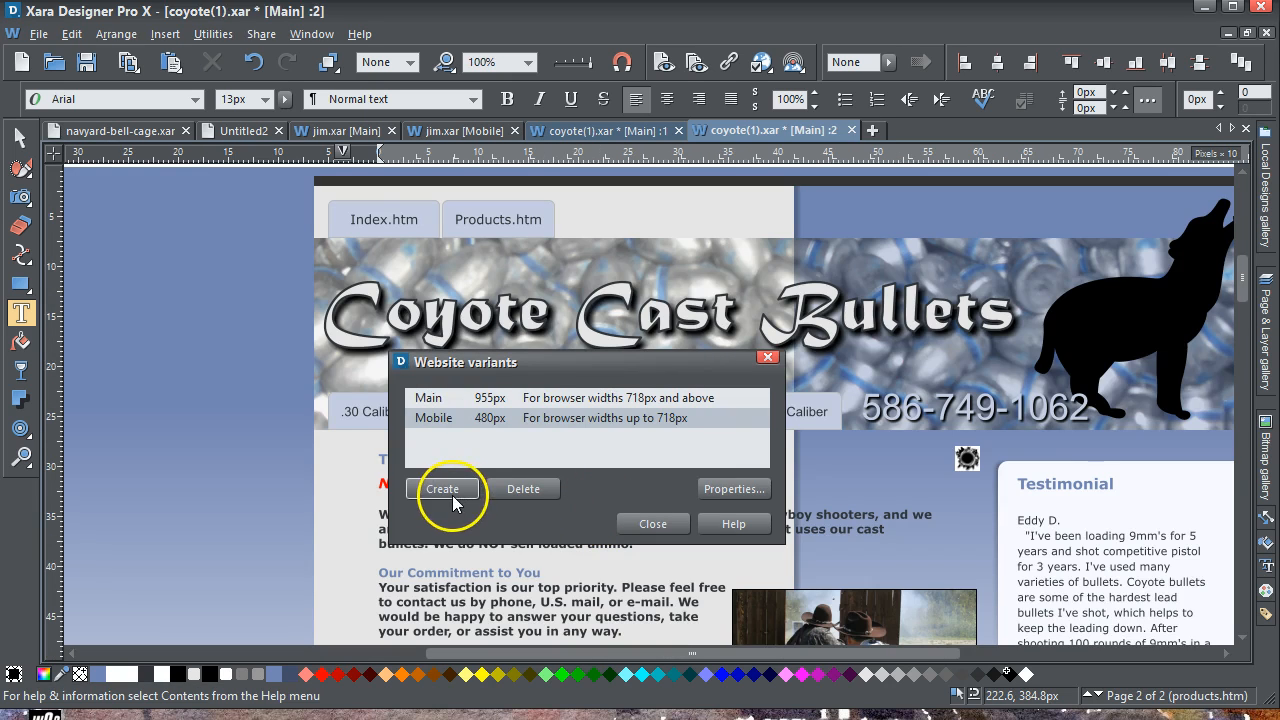
pyautogui.click(653, 525)
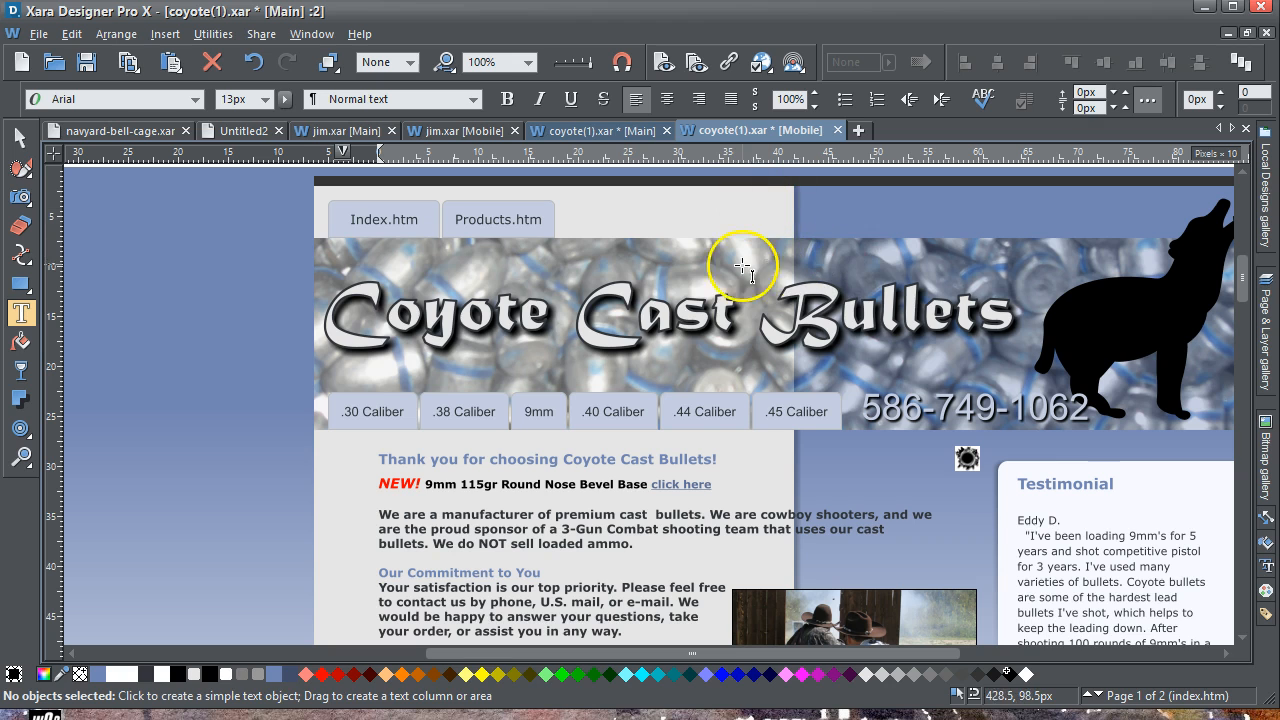
# Narrow the price list text area on the Mobile variant's Products page to about 432 px so it fits the page.
pyautogui.click(20, 140)
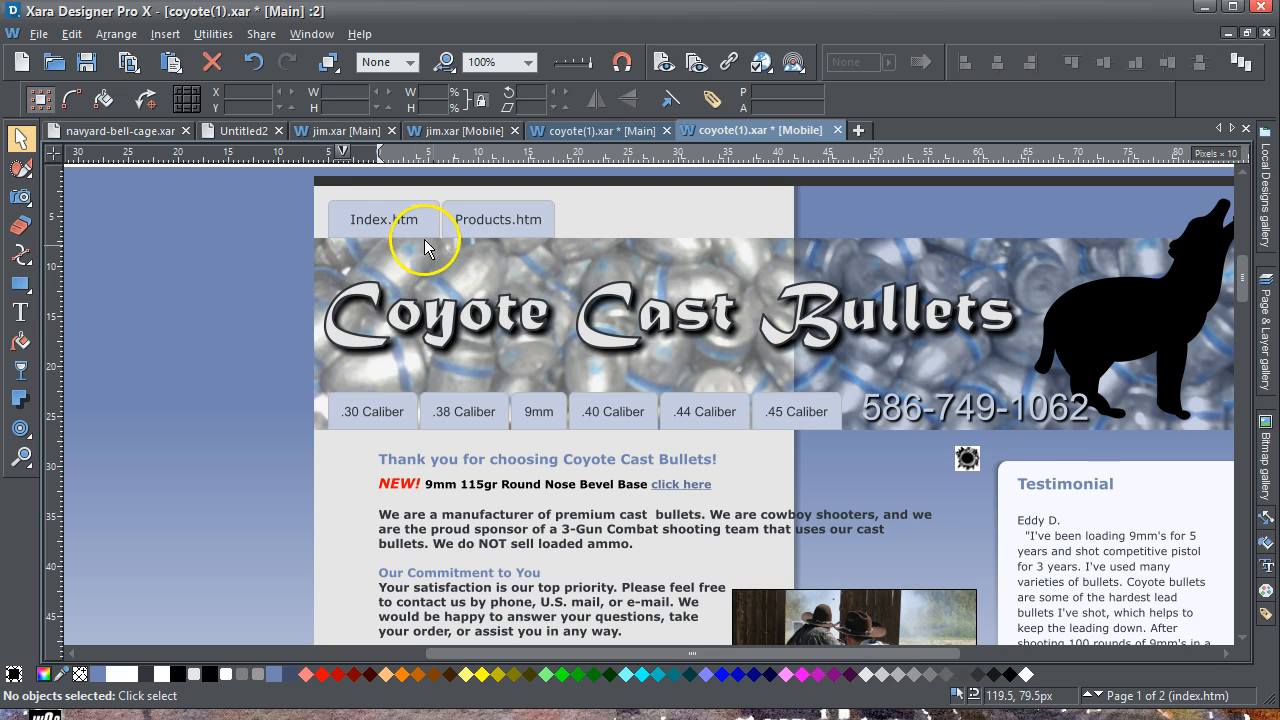
pyautogui.moveTo(1250, 307); pyautogui.dragTo(1248, 400)
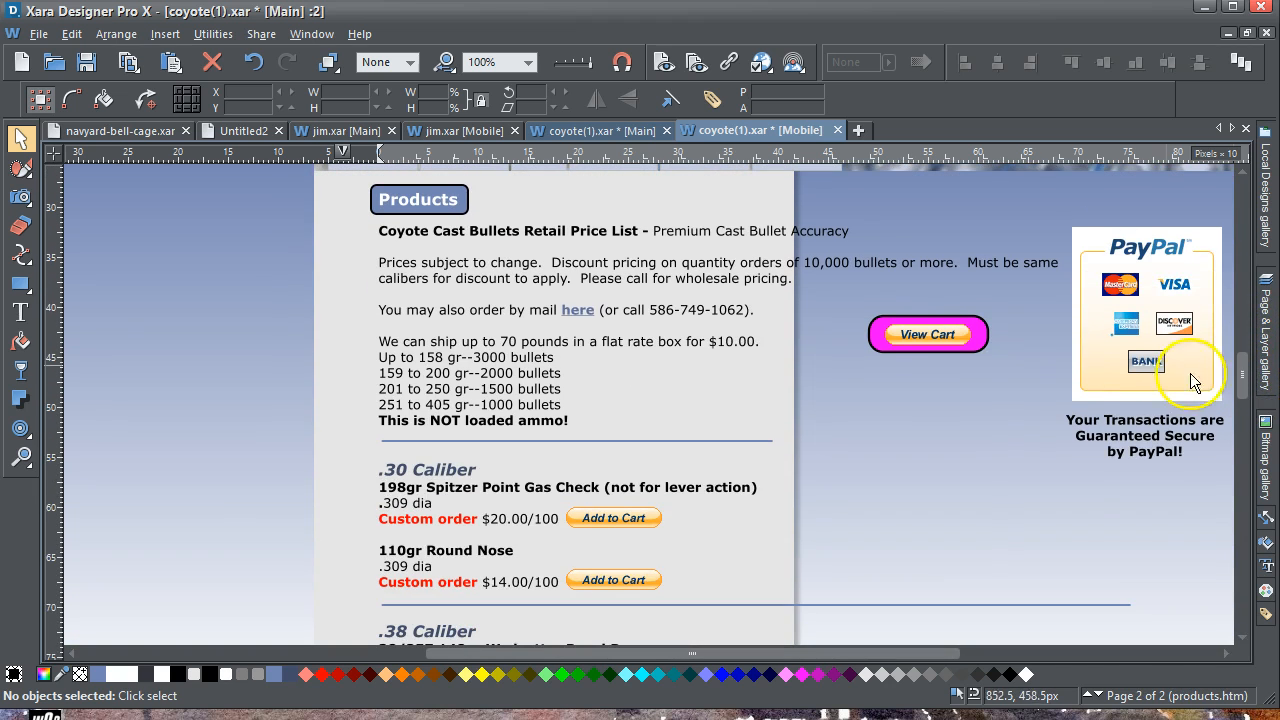
pyautogui.click(537, 240)
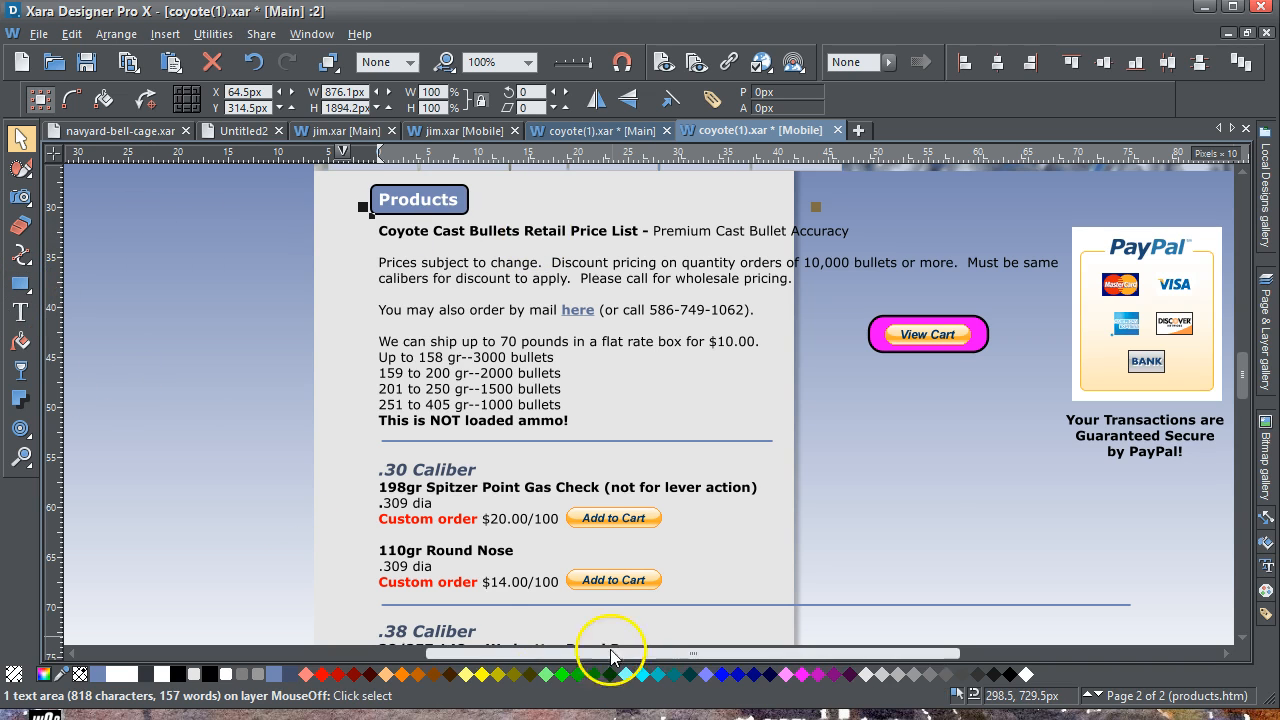
pyautogui.moveTo(528, 657); pyautogui.dragTo(606, 658)
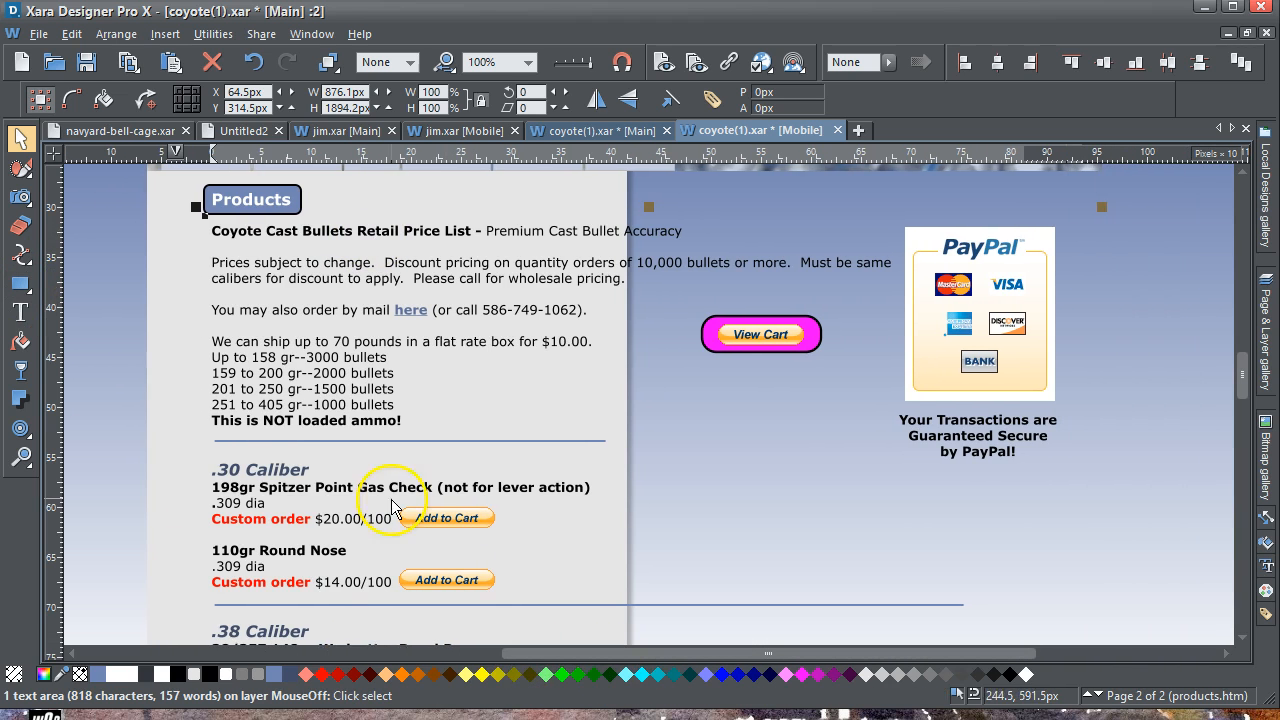
pyautogui.click(20, 312)
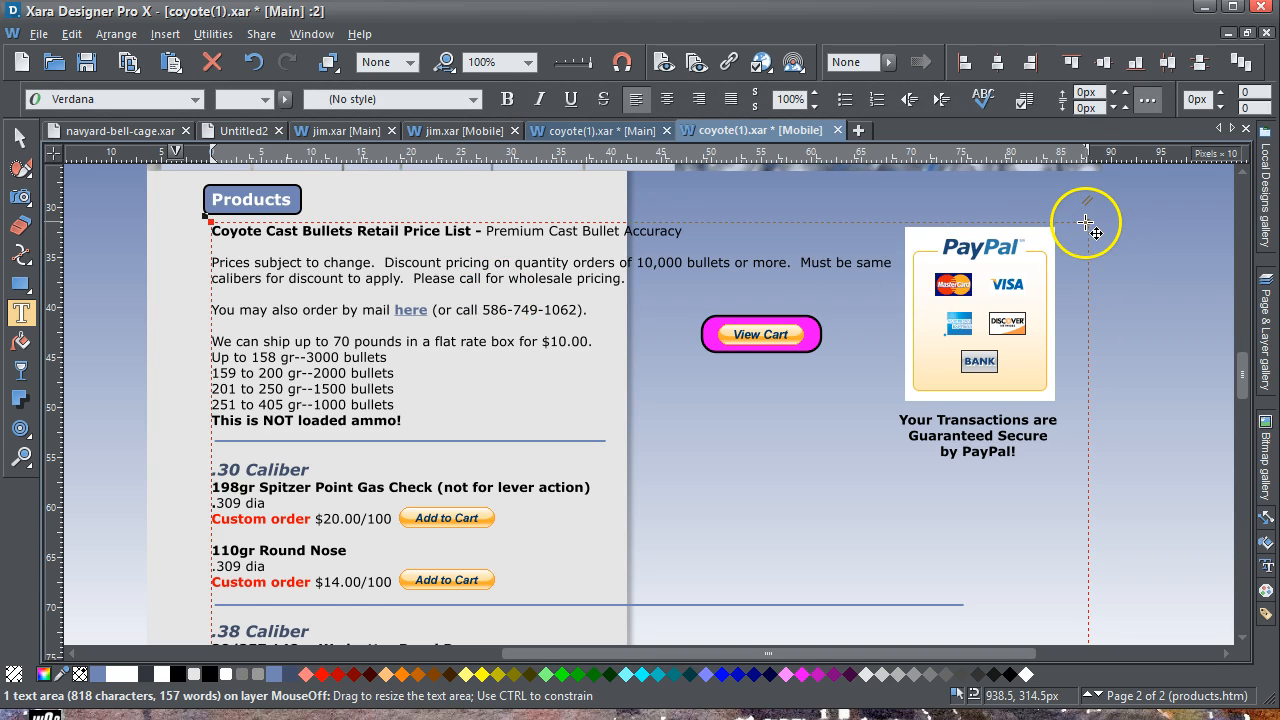
pyautogui.moveTo(1087, 222); pyautogui.dragTo(611, 222)
pyautogui.click(21, 136)
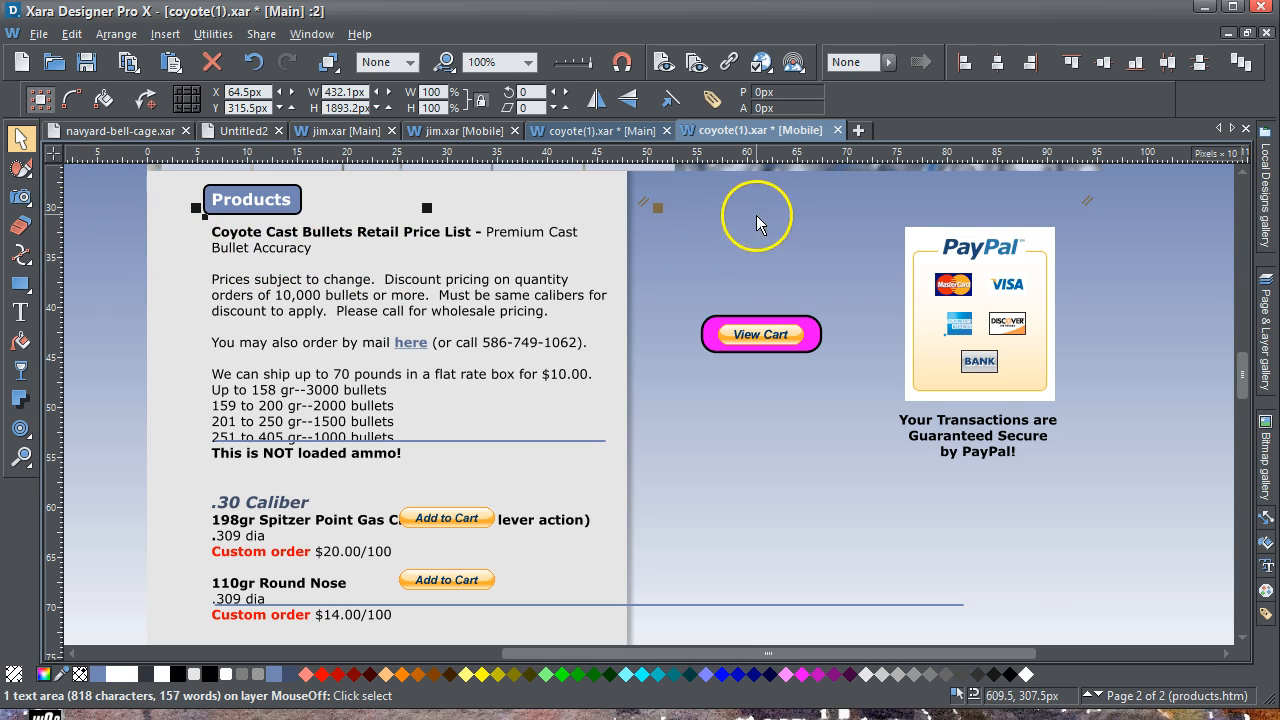
# Compare the Products page layout in the Main variant with the Mobile variant.
pyautogui.click(612, 131)
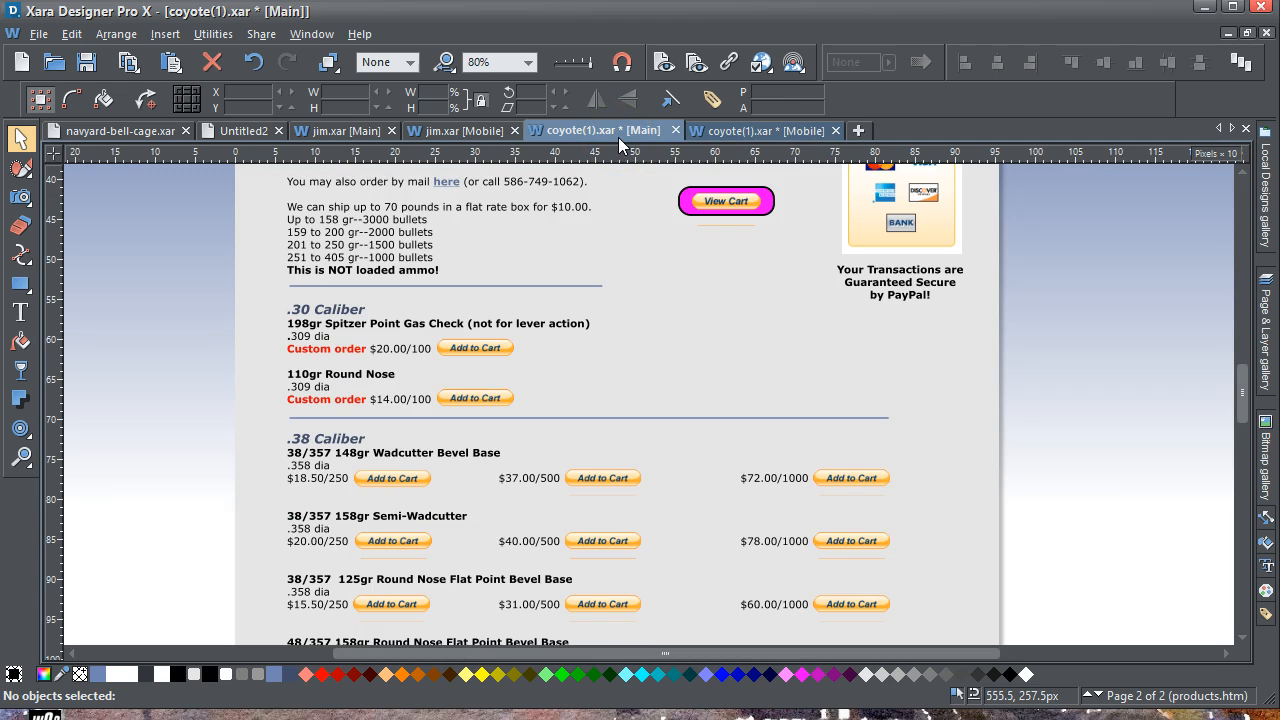
pyautogui.moveTo(1248, 400)
pyautogui.mouseDown()
pyautogui.moveTo(1249, 423)
pyautogui.moveTo(1240, 400)
pyautogui.mouseUp()
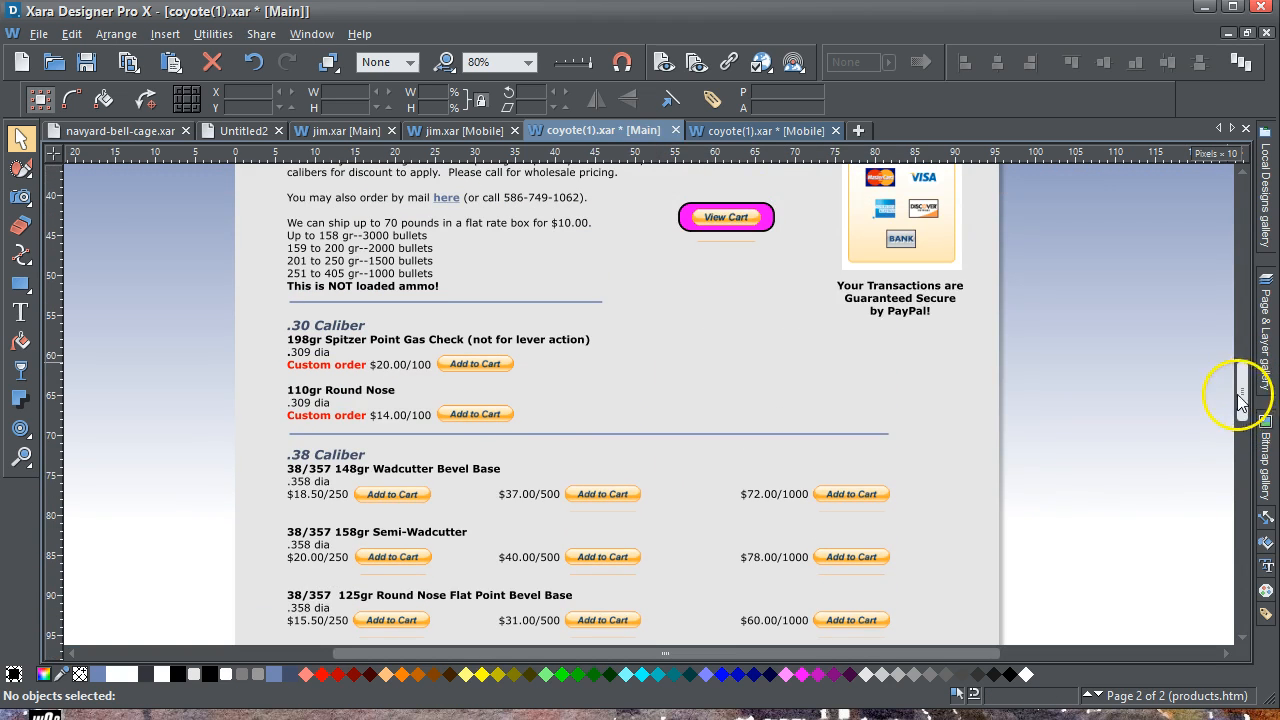
pyautogui.click(748, 130)
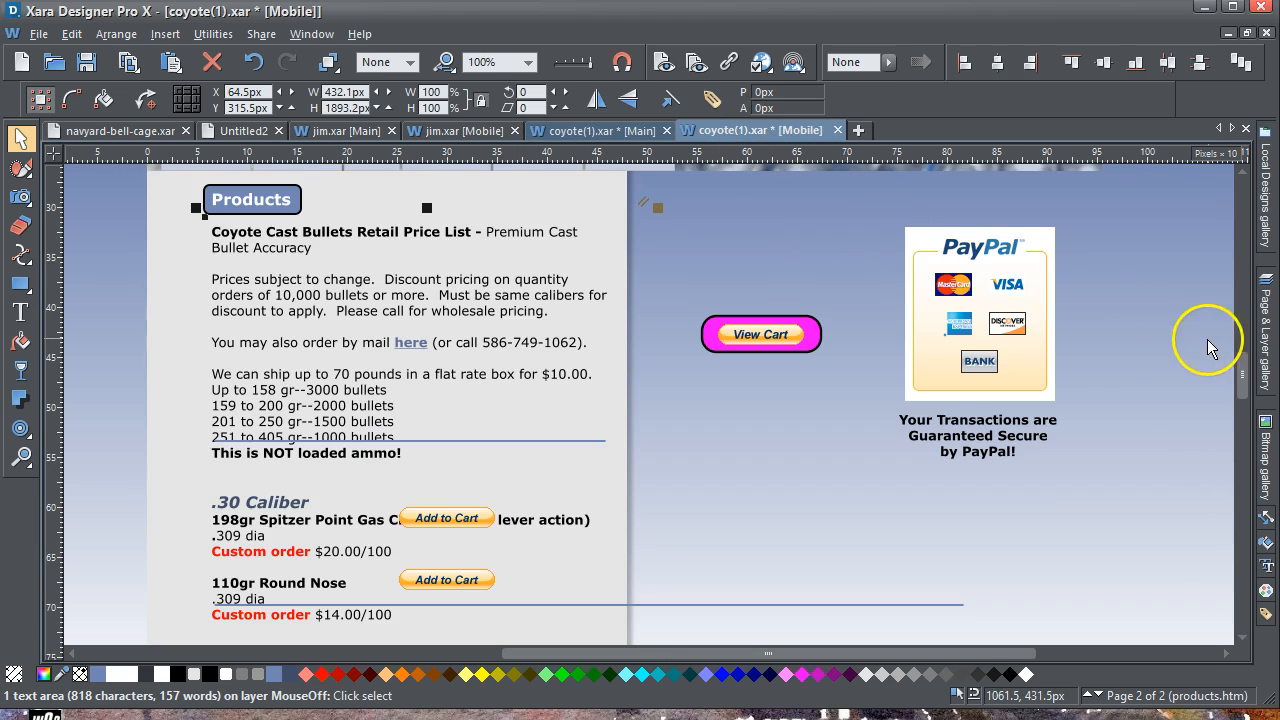
# Move the mobile price list text area closer to the page's left edge, at about X 29.5 px, and widen it to about 436 px.
pyautogui.scroll(2, 1250, 366)
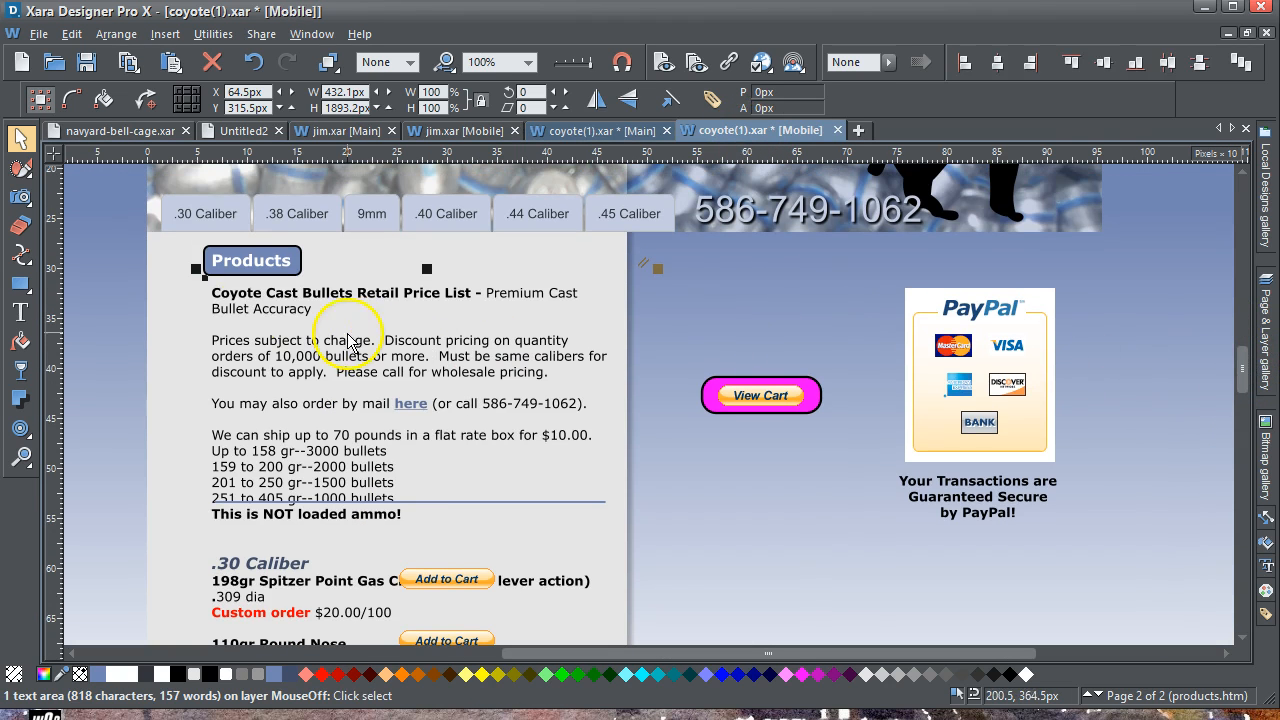
pyautogui.moveTo(285, 305); pyautogui.dragTo(250, 302)
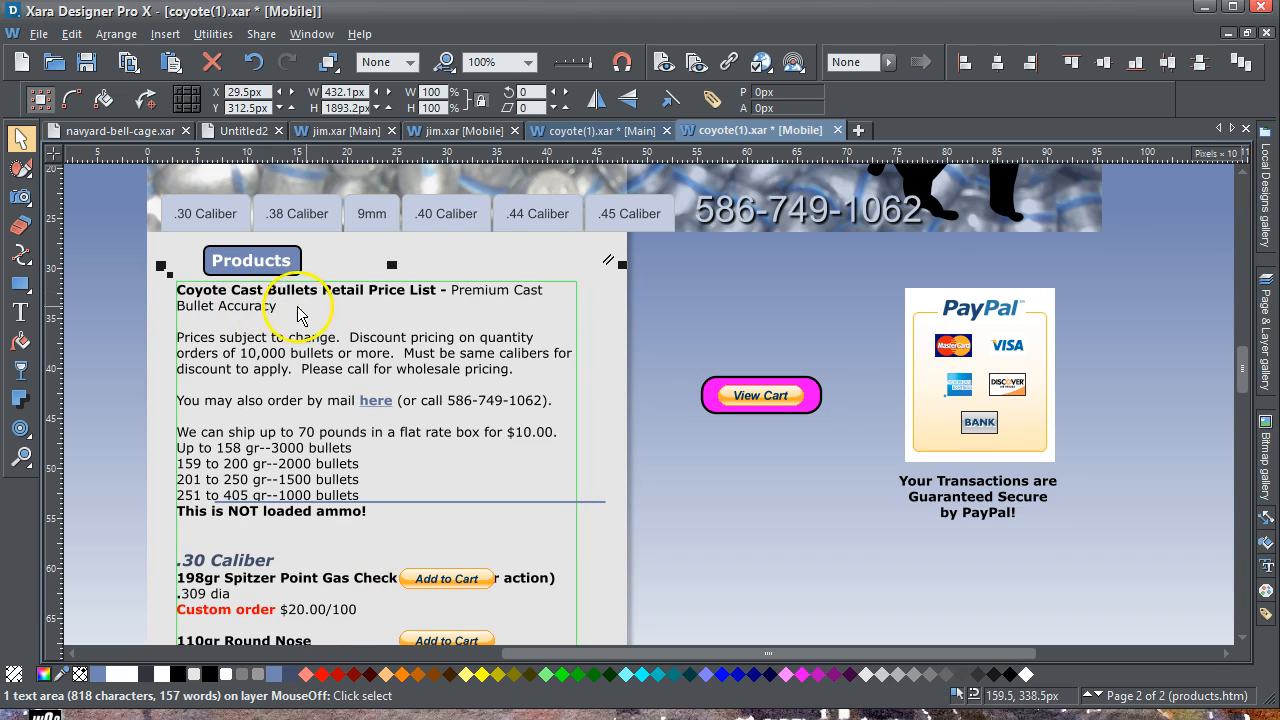
pyautogui.click(20, 312)
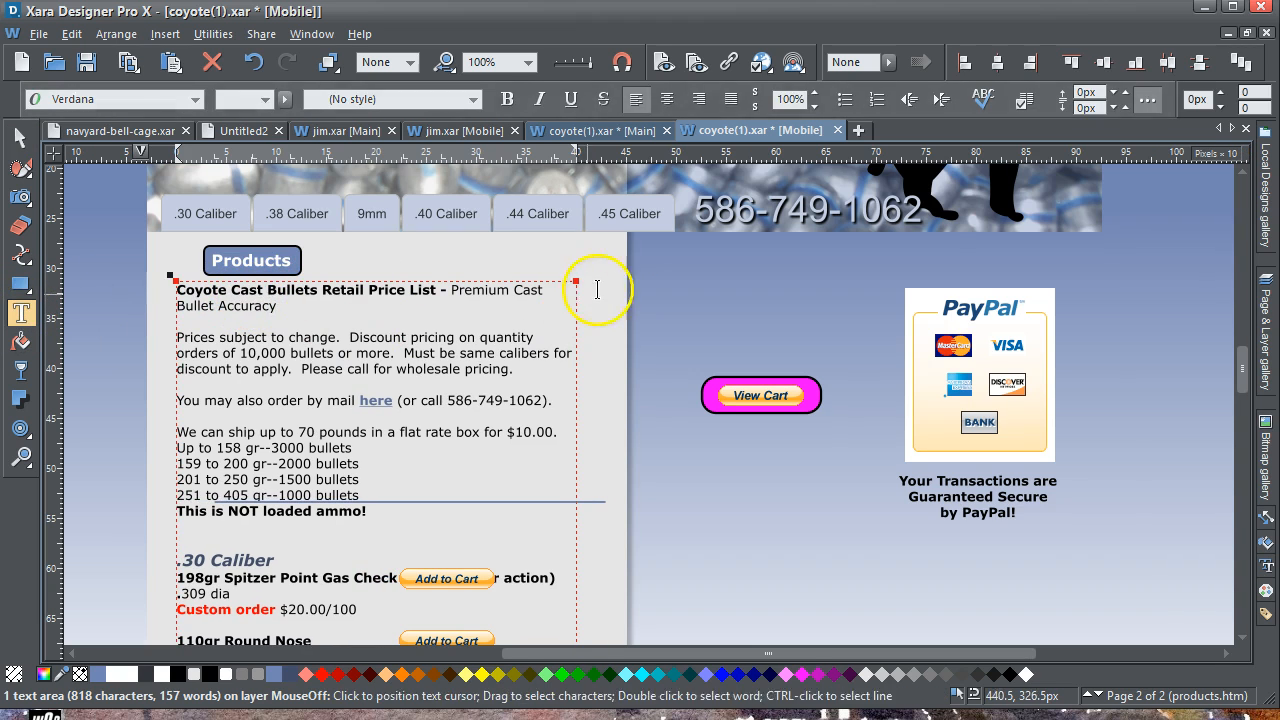
pyautogui.moveTo(586, 291); pyautogui.dragTo(623, 286)
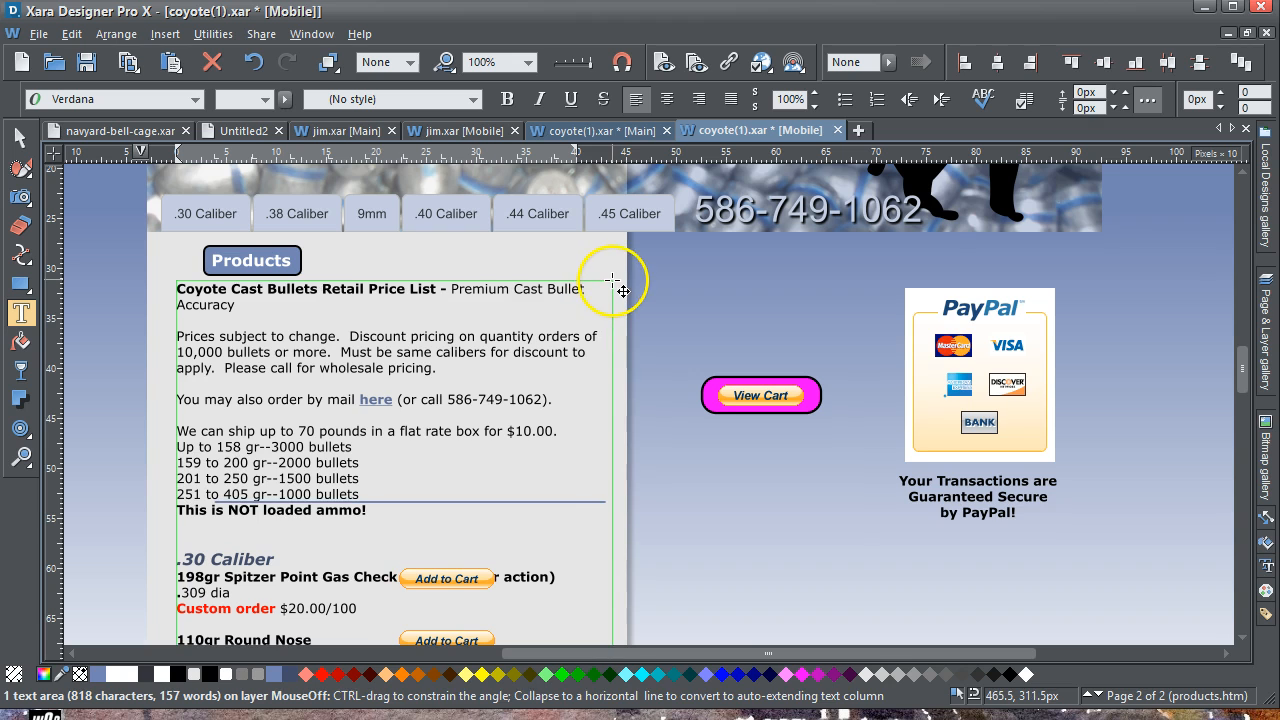
# Check the Add to Cart widgets under .38 Caliber and move the first 148gr Wadcutter one to about X 169.5 px, Y 744 px.
pyautogui.moveTo(1246, 366); pyautogui.dragTo(1247, 400)
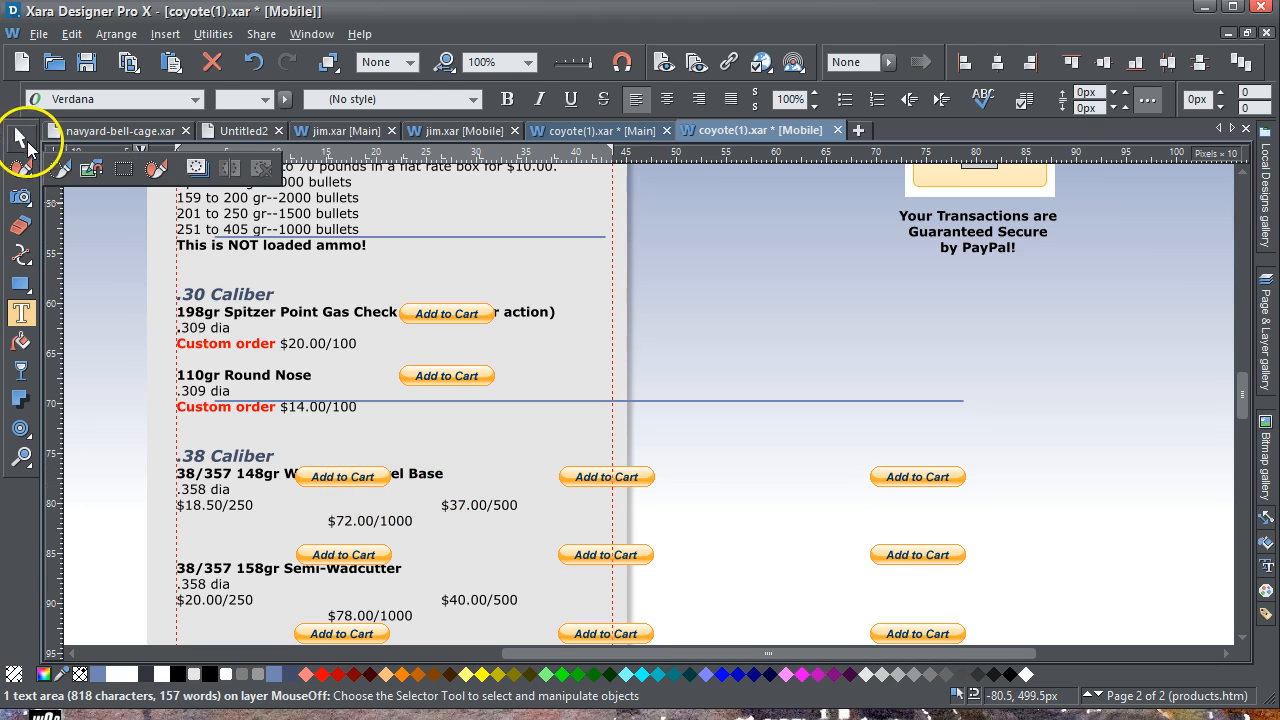
pyautogui.click(21, 138)
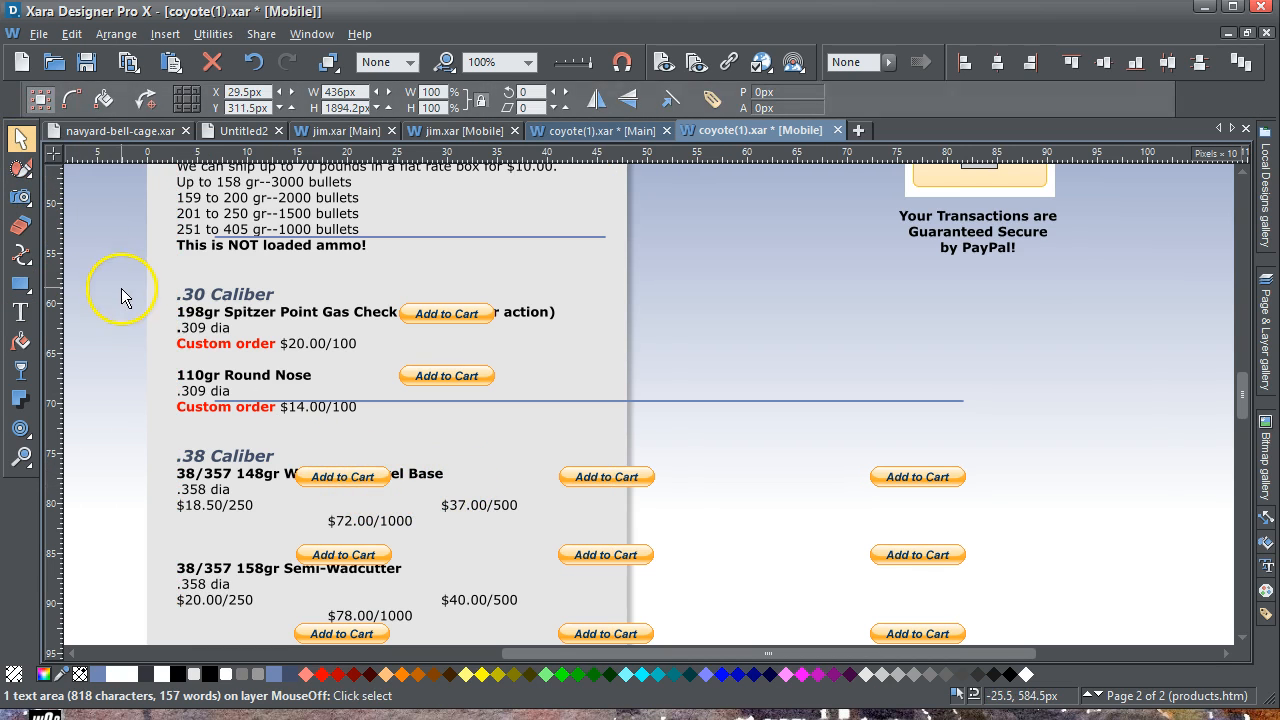
pyautogui.click(366, 484)
pyautogui.click(620, 480)
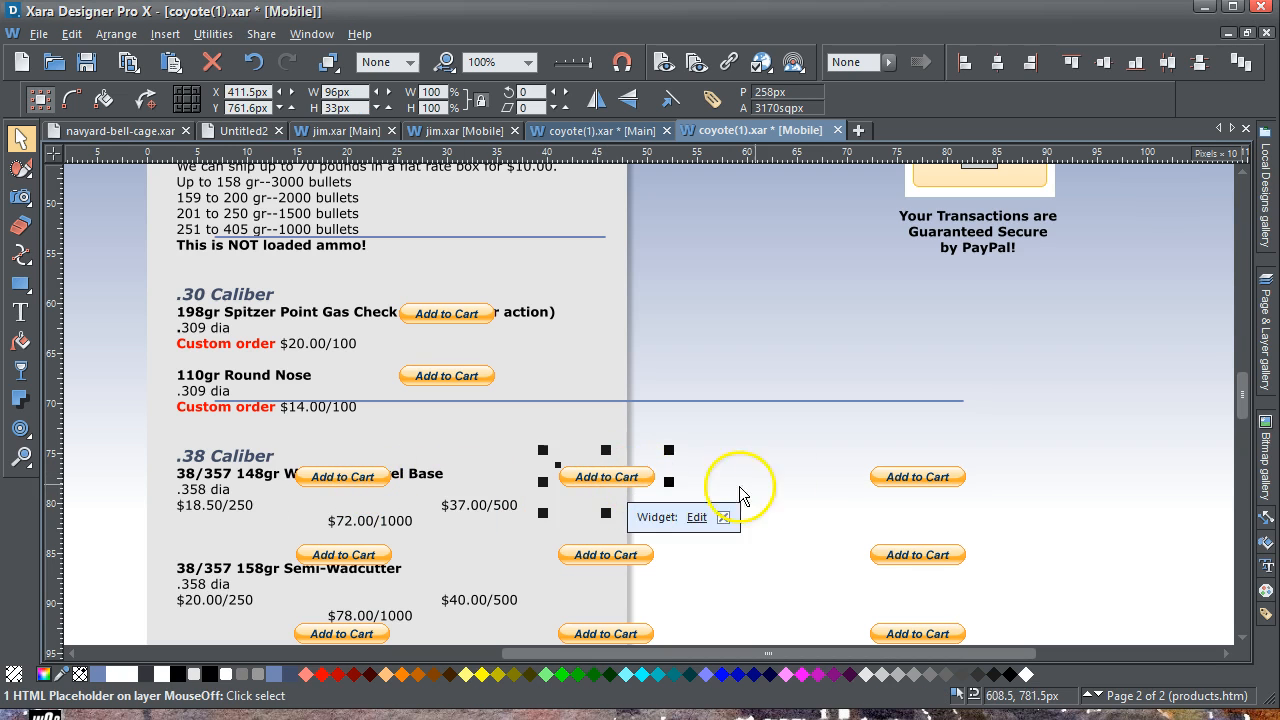
pyautogui.click(902, 480)
pyautogui.click(366, 563)
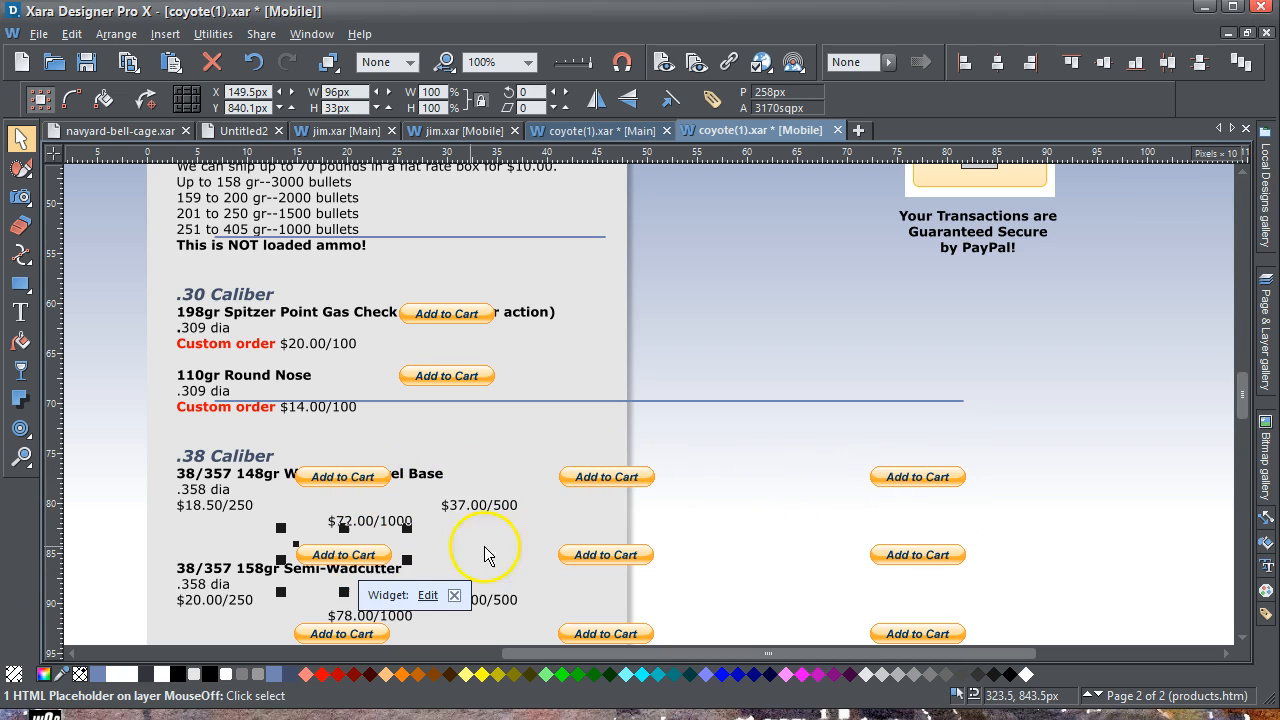
pyautogui.click(593, 556)
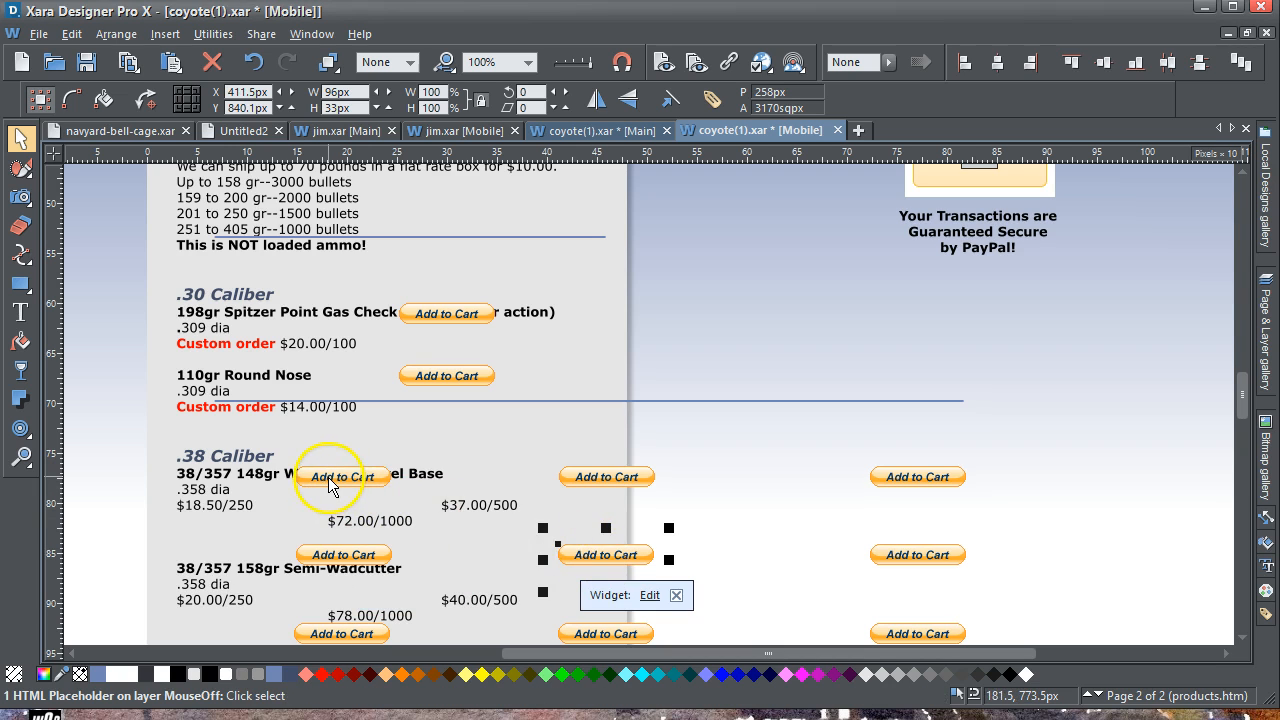
pyautogui.moveTo(325, 477); pyautogui.dragTo(357, 465)
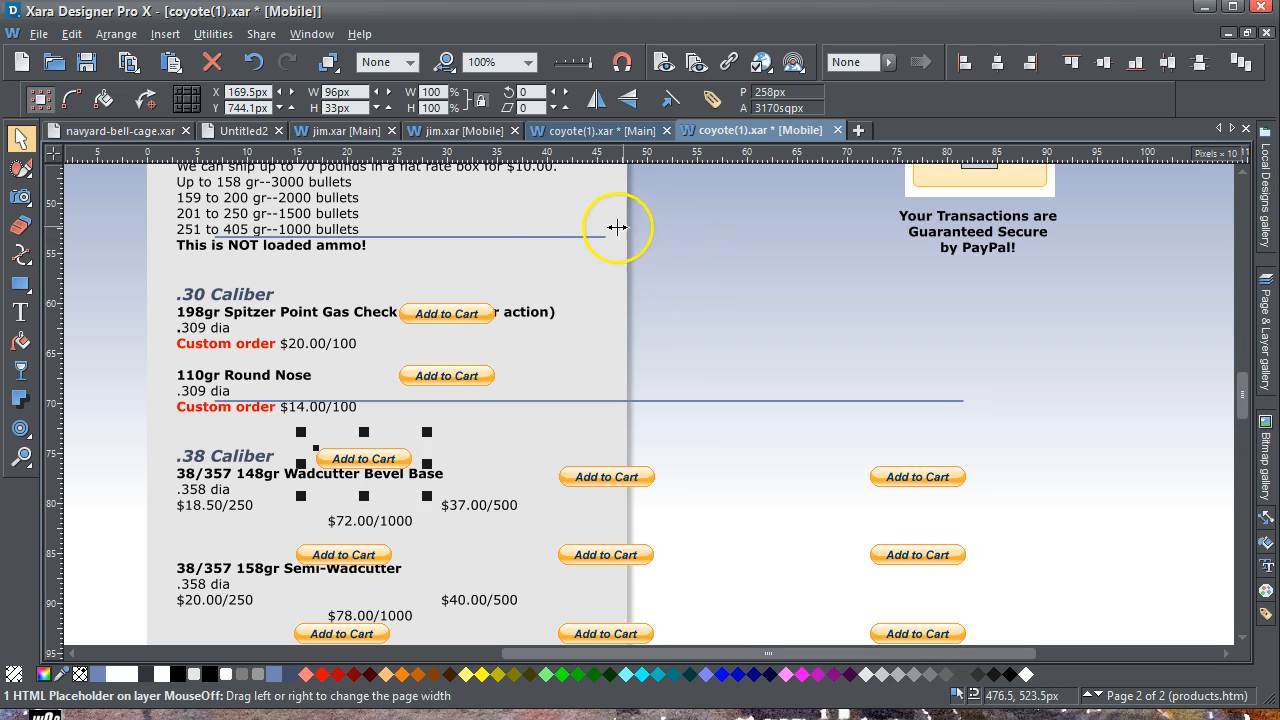
# Switch to the Main variant of jim.xar and examine the objects making up the 48/357 158gr Round Nose product table.
pyautogui.click(348, 131)
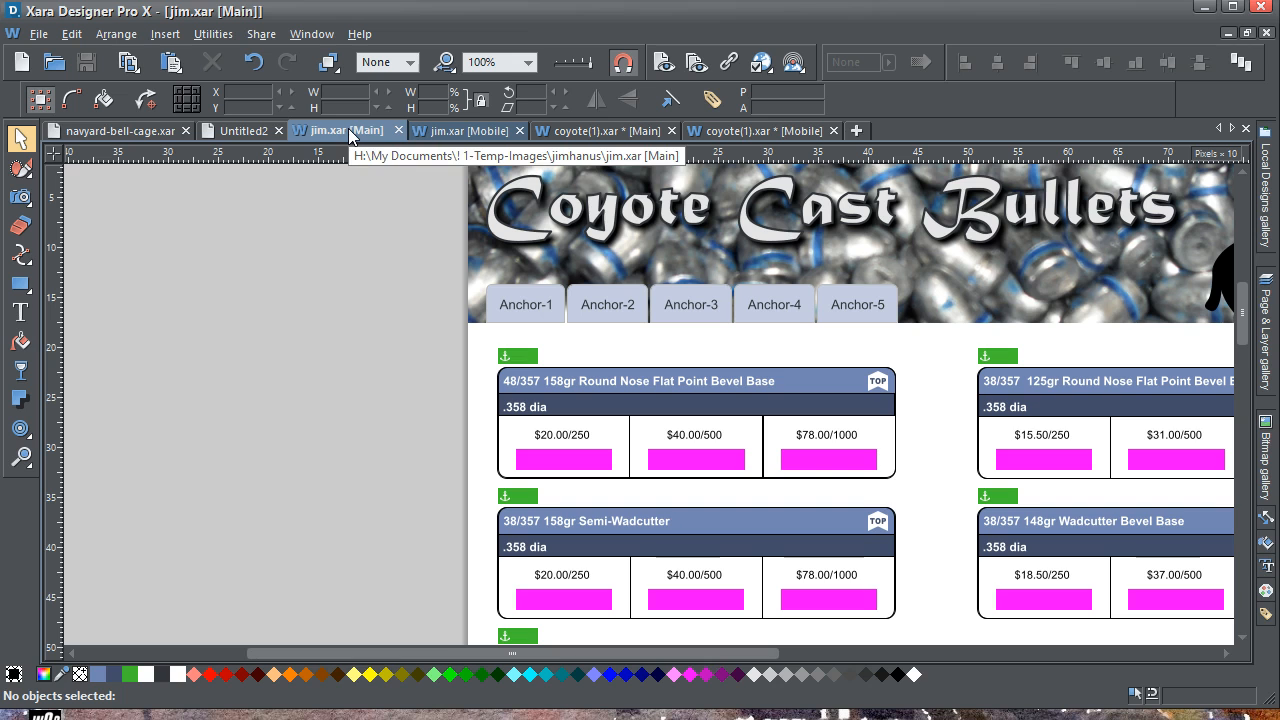
pyautogui.moveTo(362, 660); pyautogui.dragTo(522, 660)
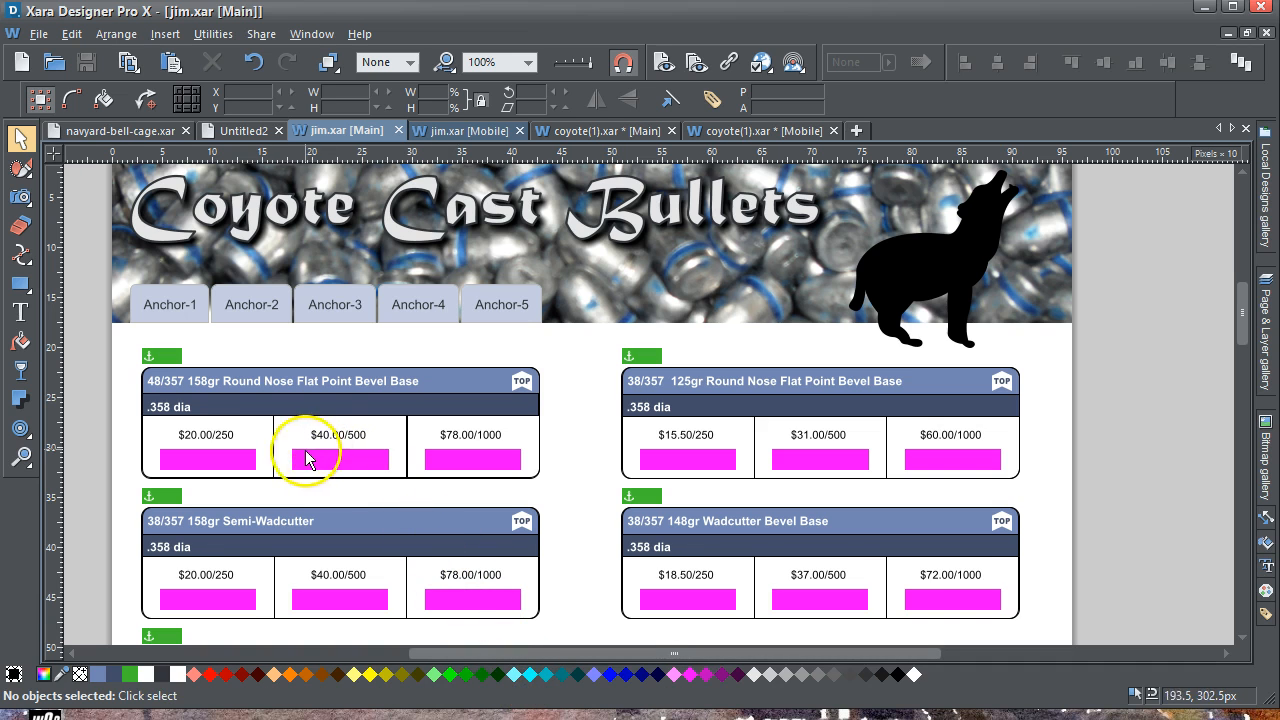
pyautogui.moveTo(108, 337); pyautogui.dragTo(557, 492)
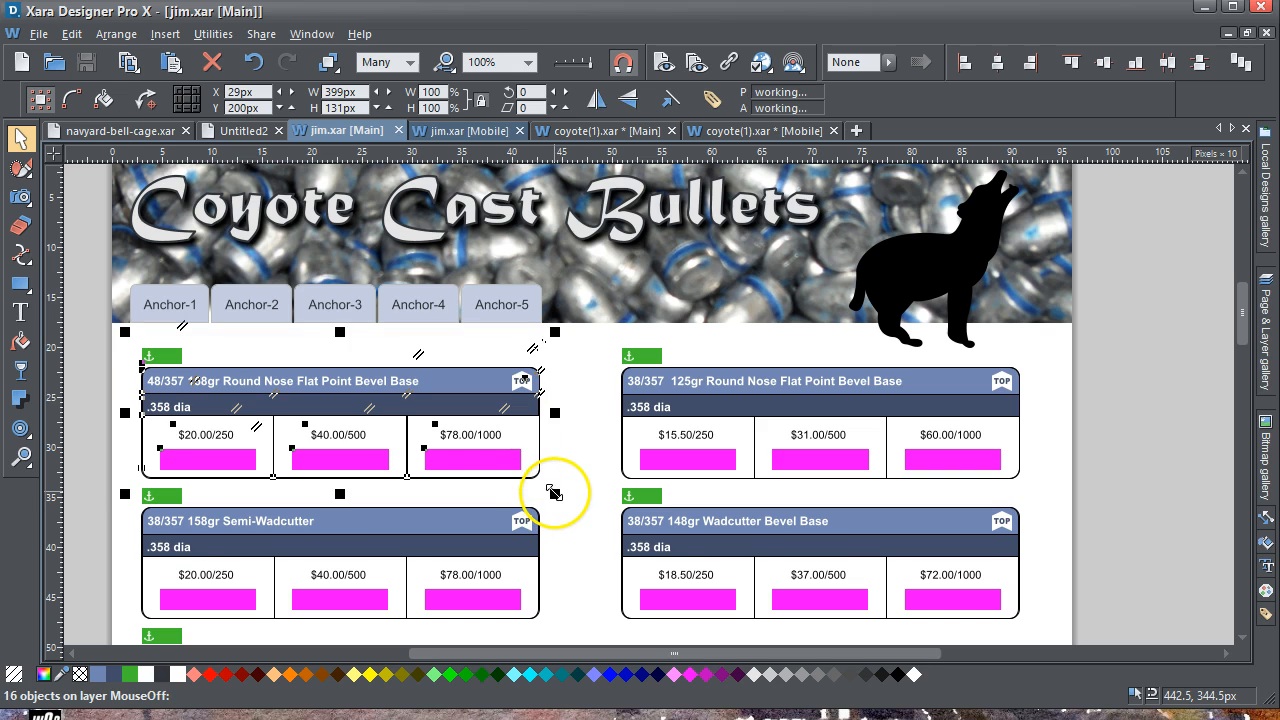
pyautogui.click(103, 373)
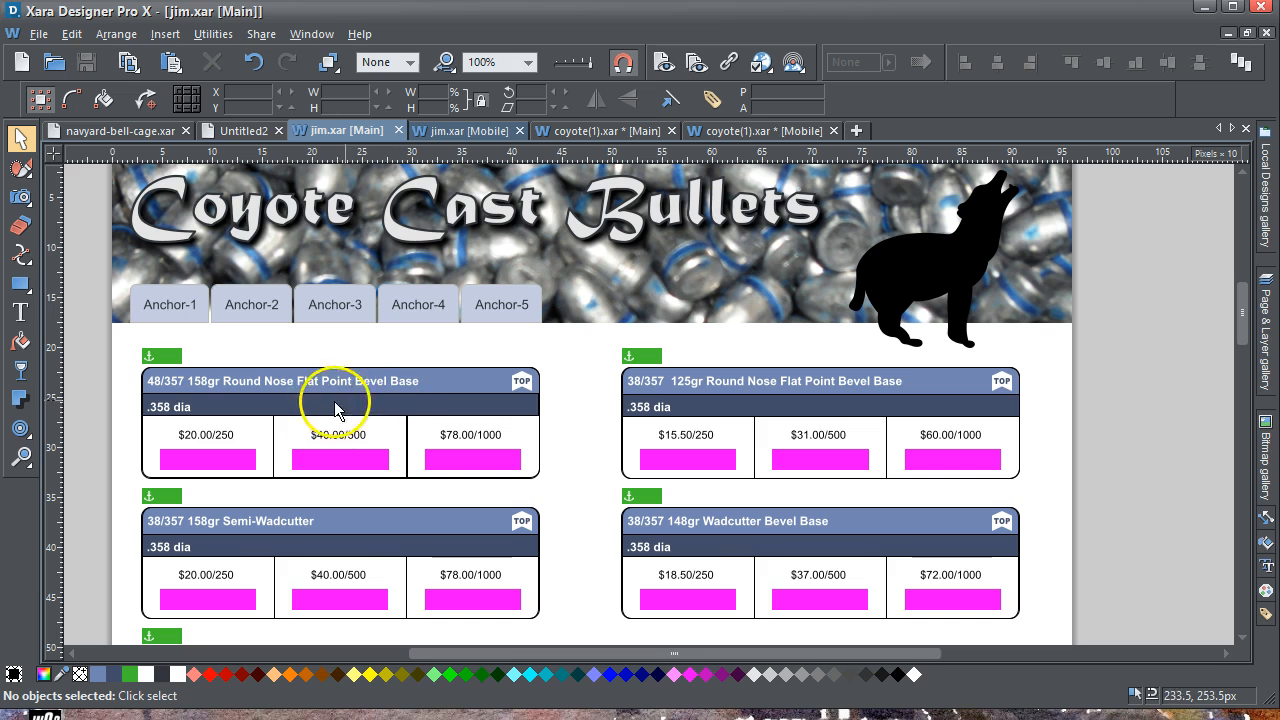
# Inspect the three magenta widget placeholders under the 250, 500 and 1000 prices in the 48/357 158gr Round Nose table.
pyautogui.click(241, 467)
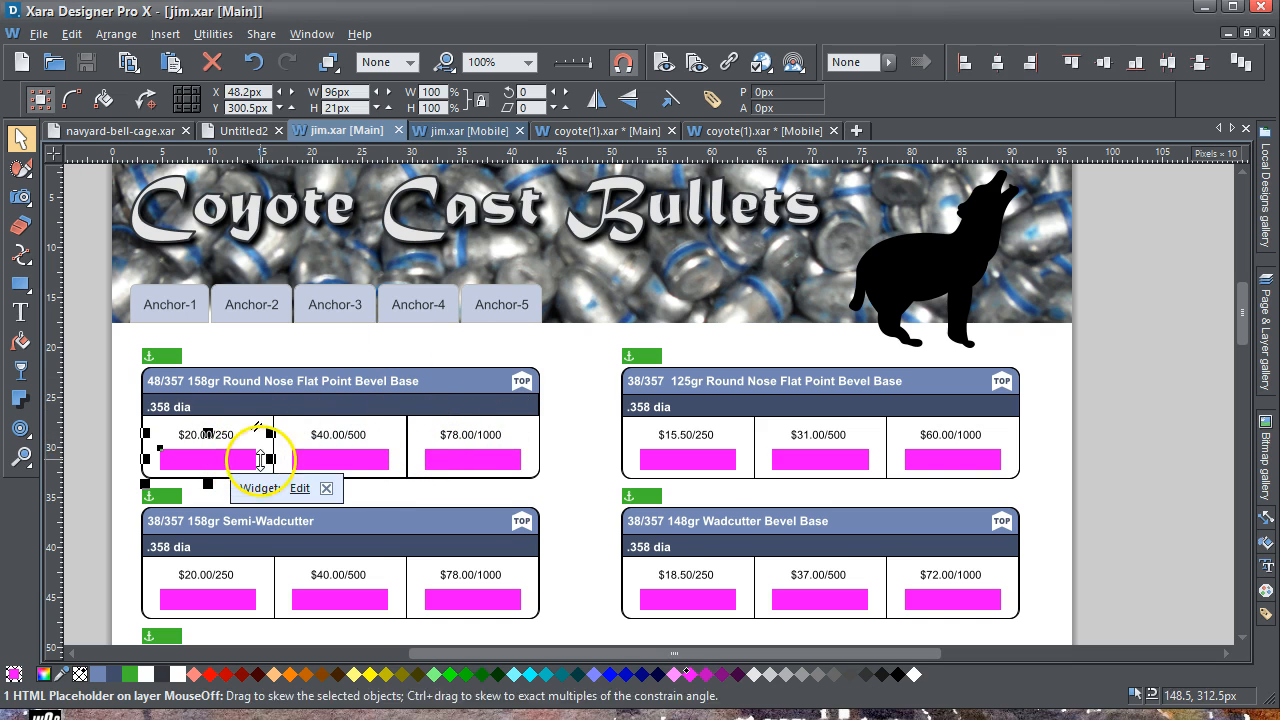
pyautogui.click(335, 466)
pyautogui.click(449, 465)
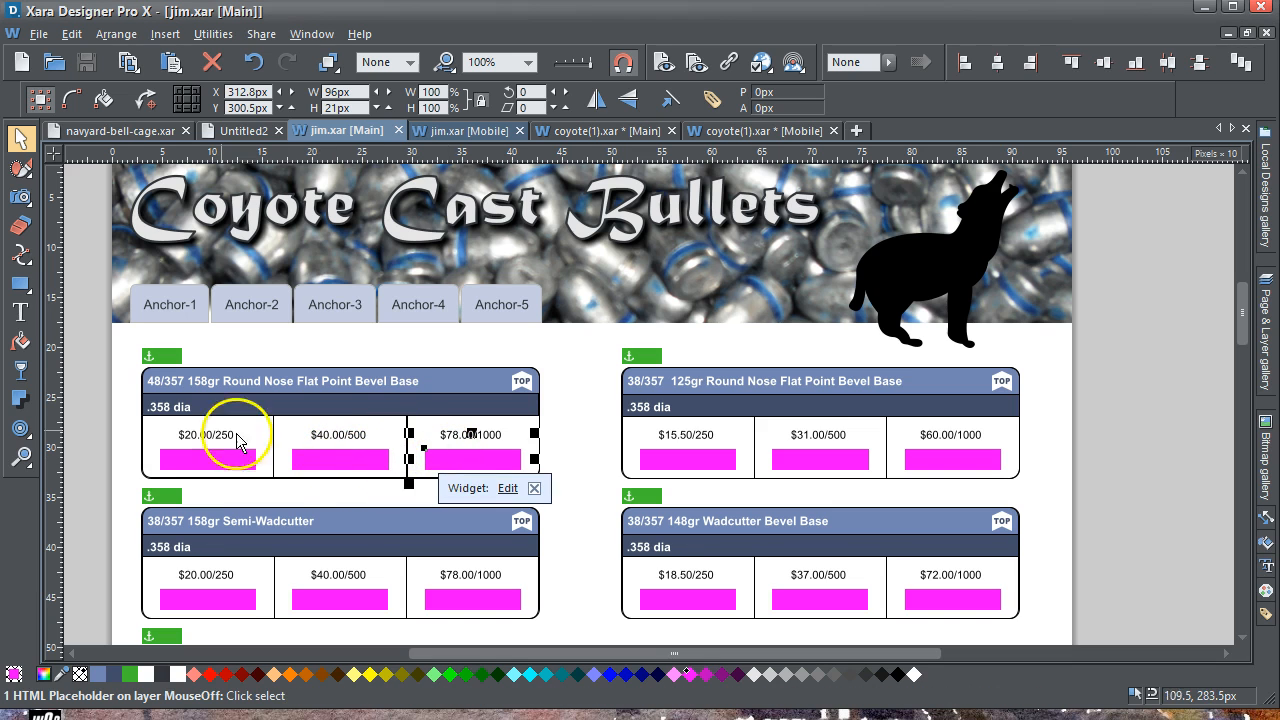
# Apply automatic placeholder image regeneration to the $20.00/250 widget in the 48/357 158gr table, and switch the option back off.
pyautogui.click(95, 443)
pyautogui.click(207, 462)
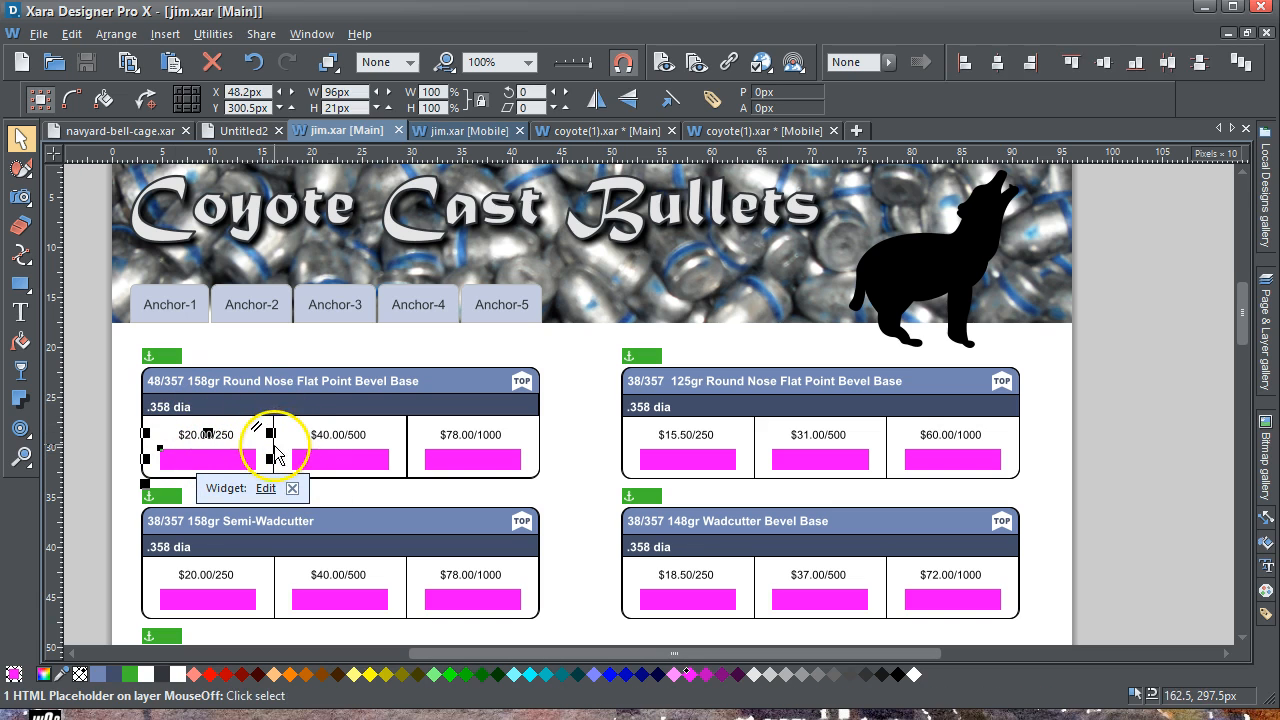
pyautogui.click(265, 488)
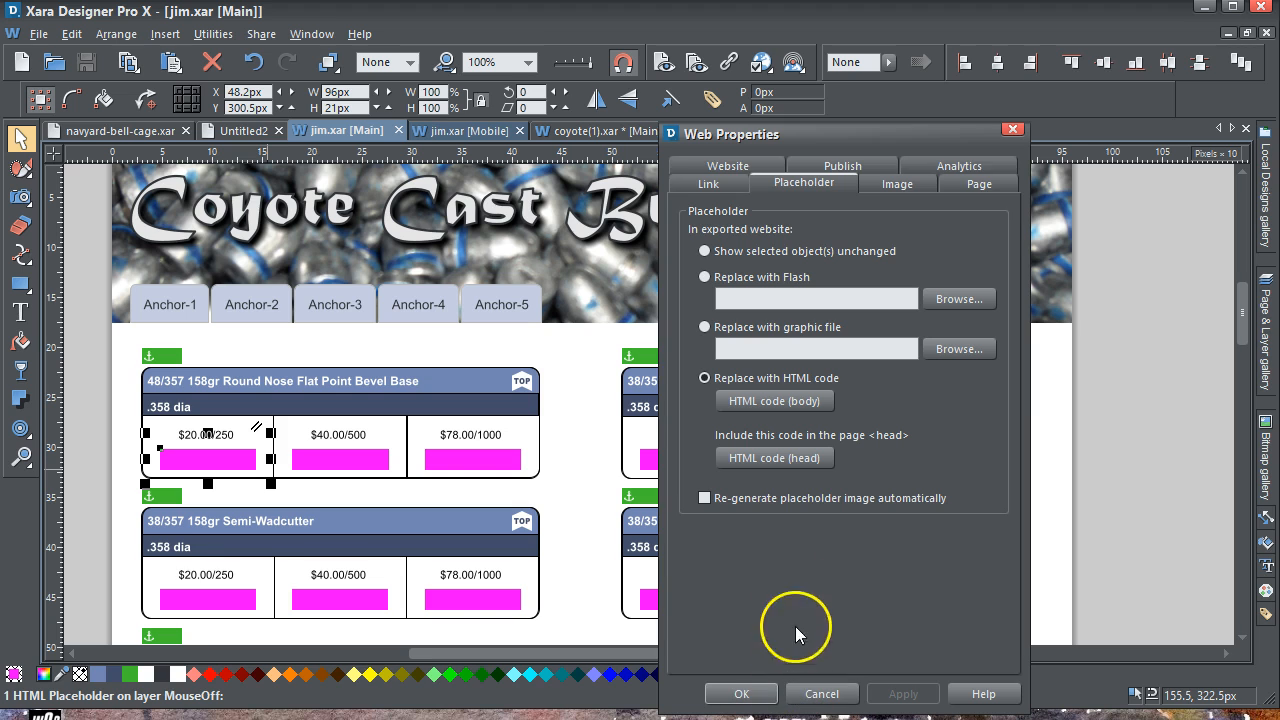
pyautogui.click(705, 497)
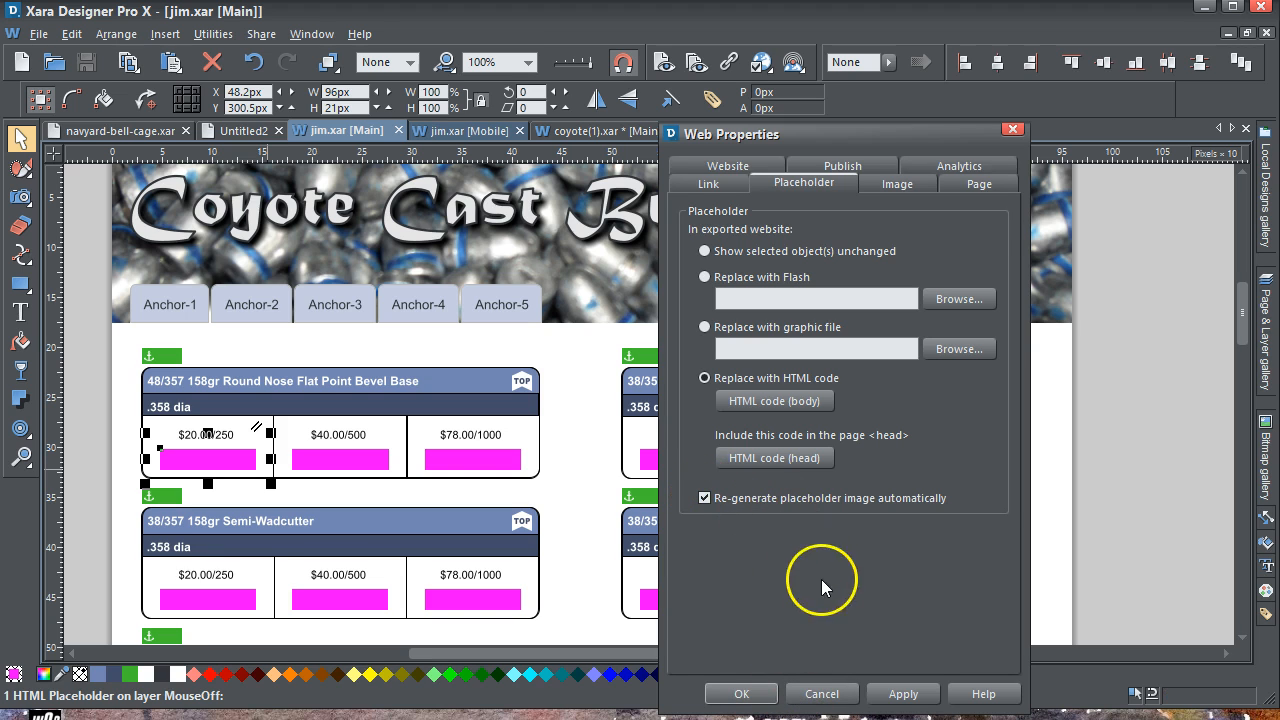
pyautogui.click(900, 694)
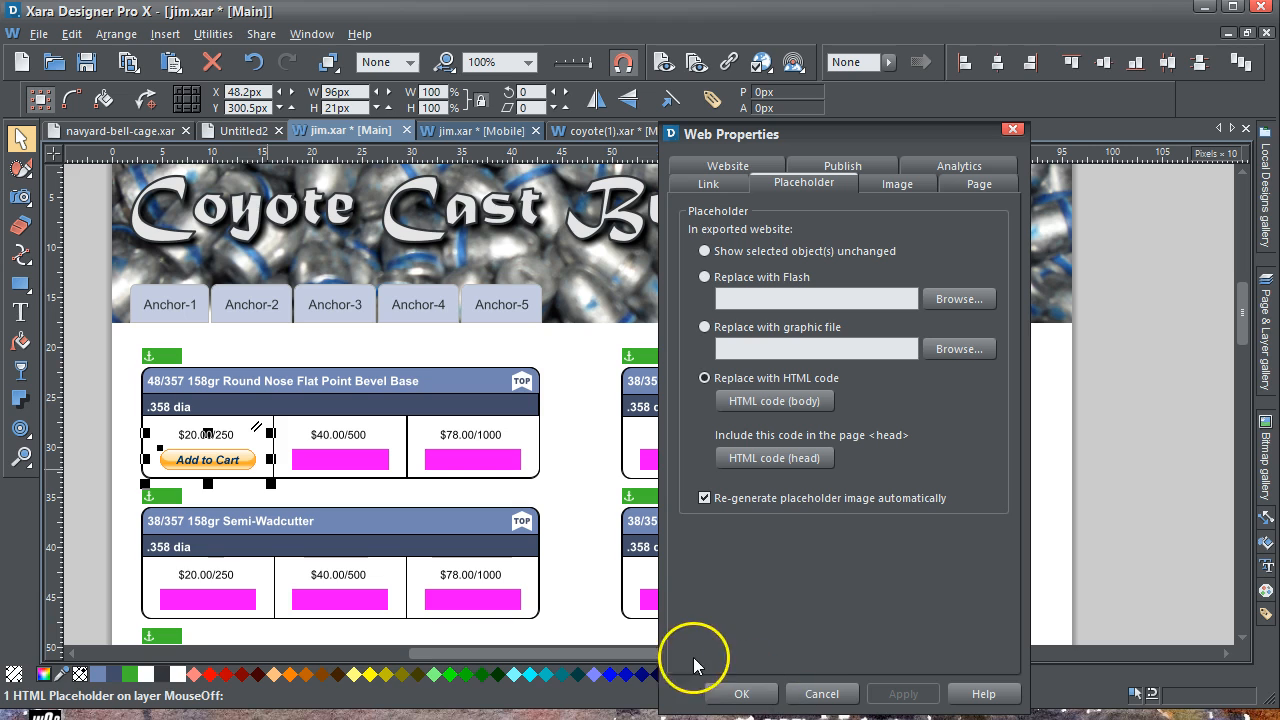
pyautogui.click(708, 498)
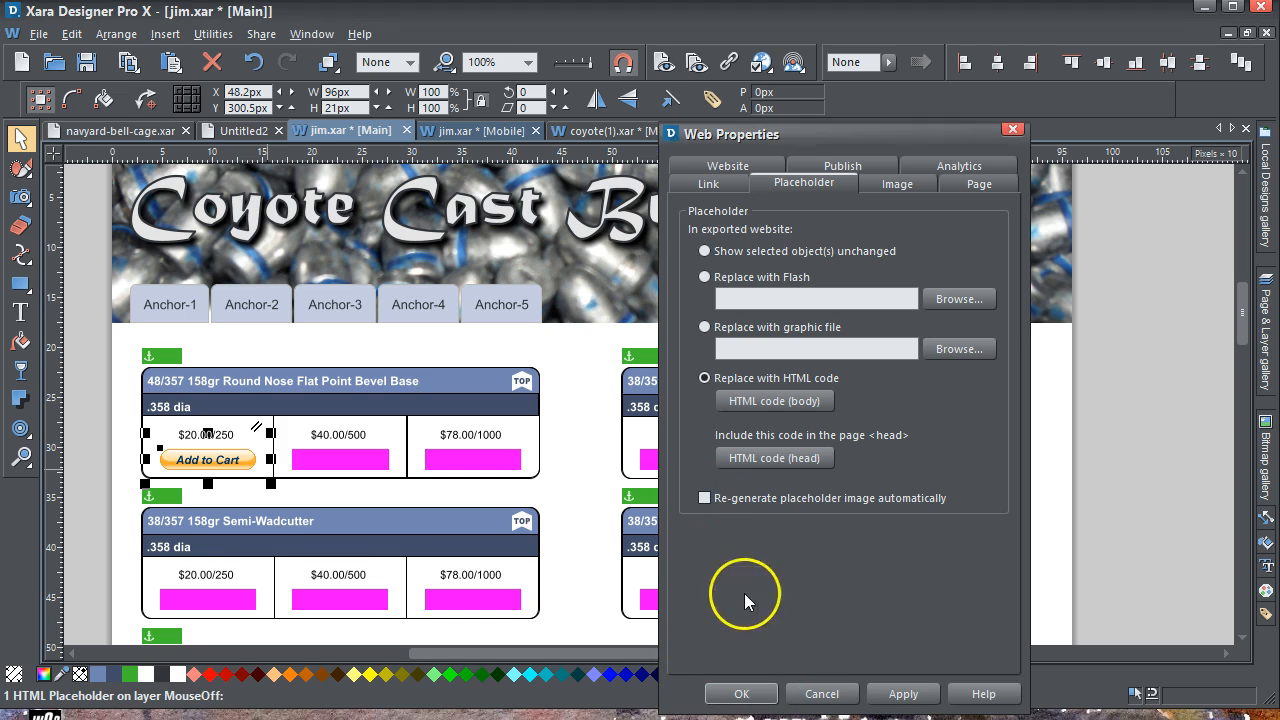
pyautogui.click(897, 697)
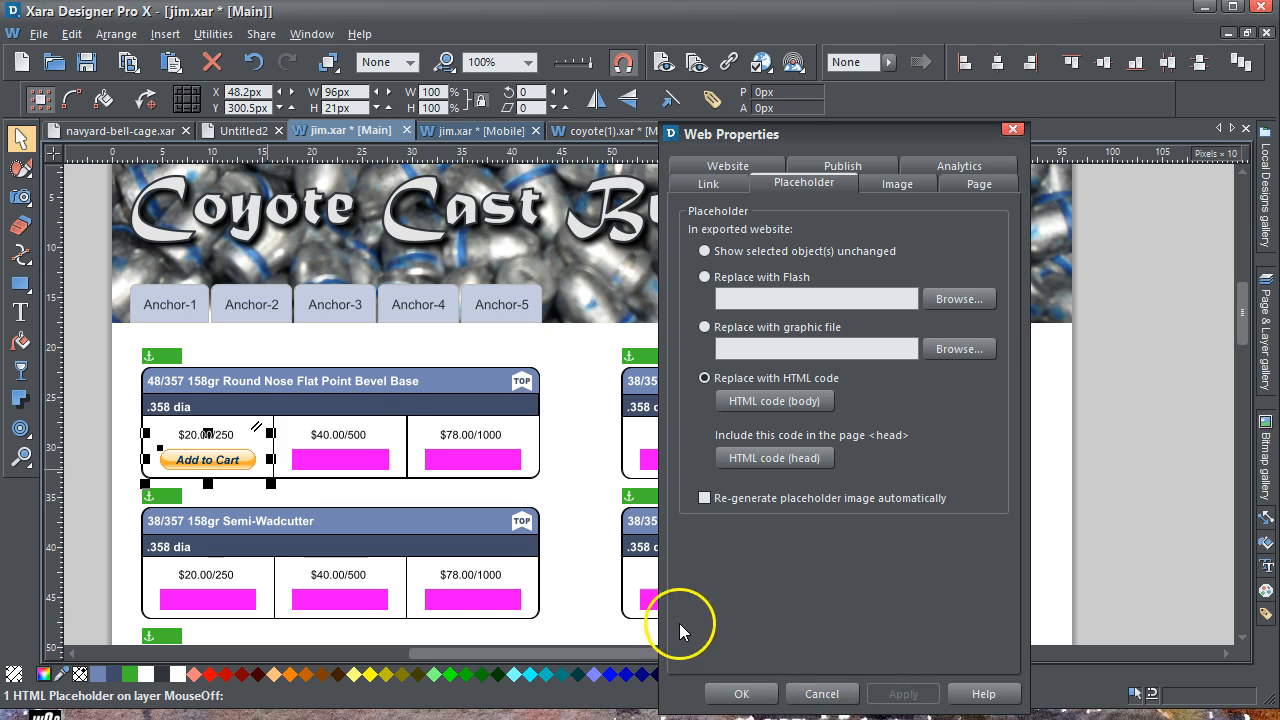
# Replace the bitmap fill of the $20.00/250 widget placeholder with a flat magenta fill and close its web properties.
pyautogui.click(20, 343)
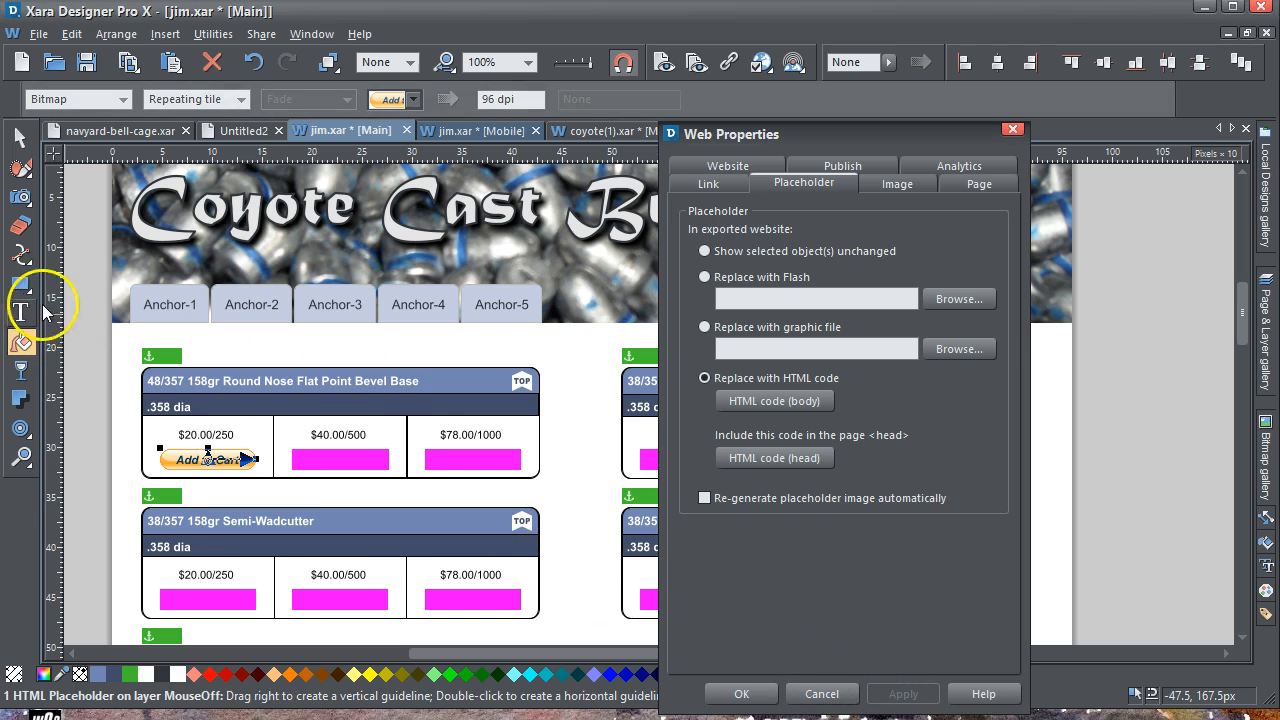
pyautogui.click(122, 99)
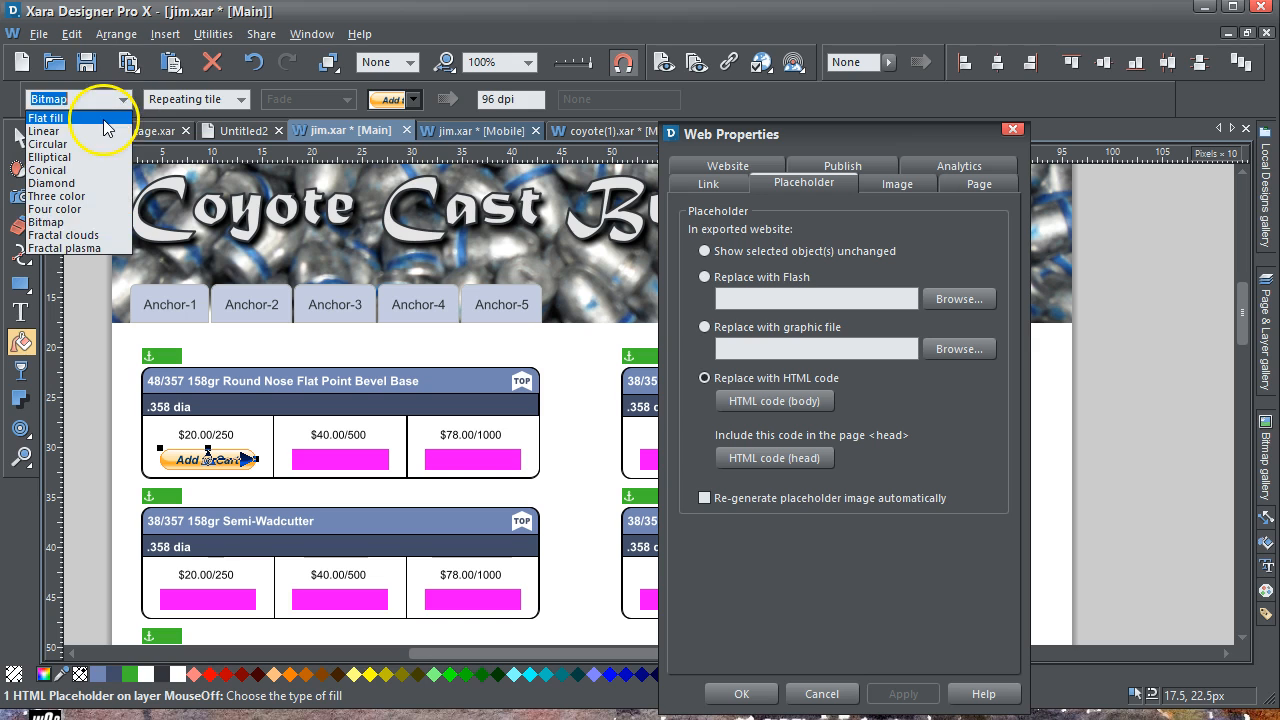
pyautogui.click(100, 119)
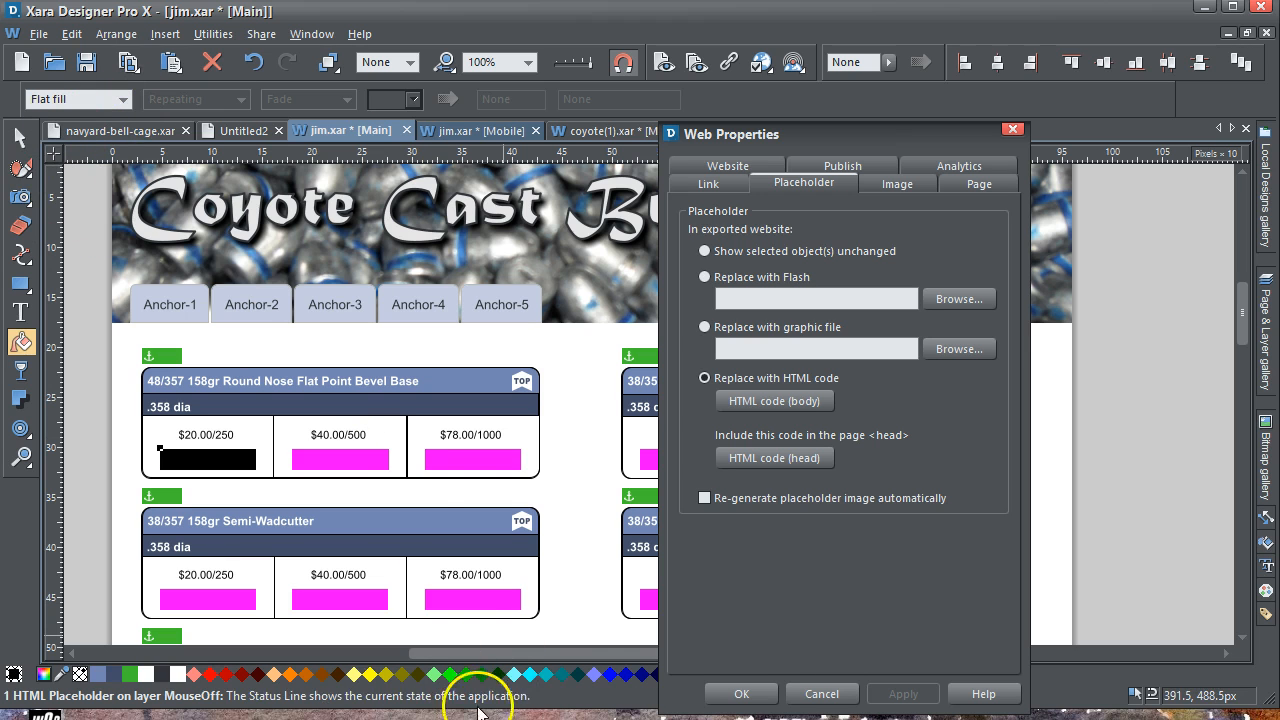
pyautogui.moveTo(930, 136); pyautogui.dragTo(1135, 39)
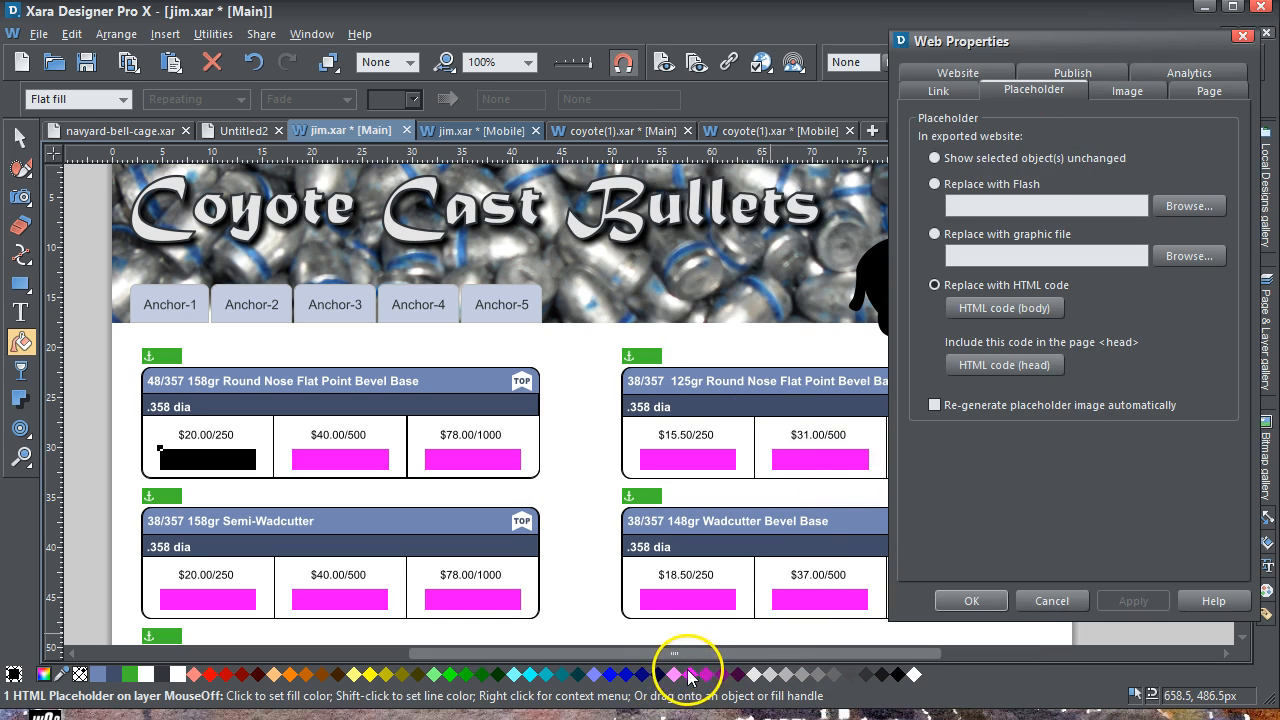
pyautogui.click(688, 677)
pyautogui.click(22, 138)
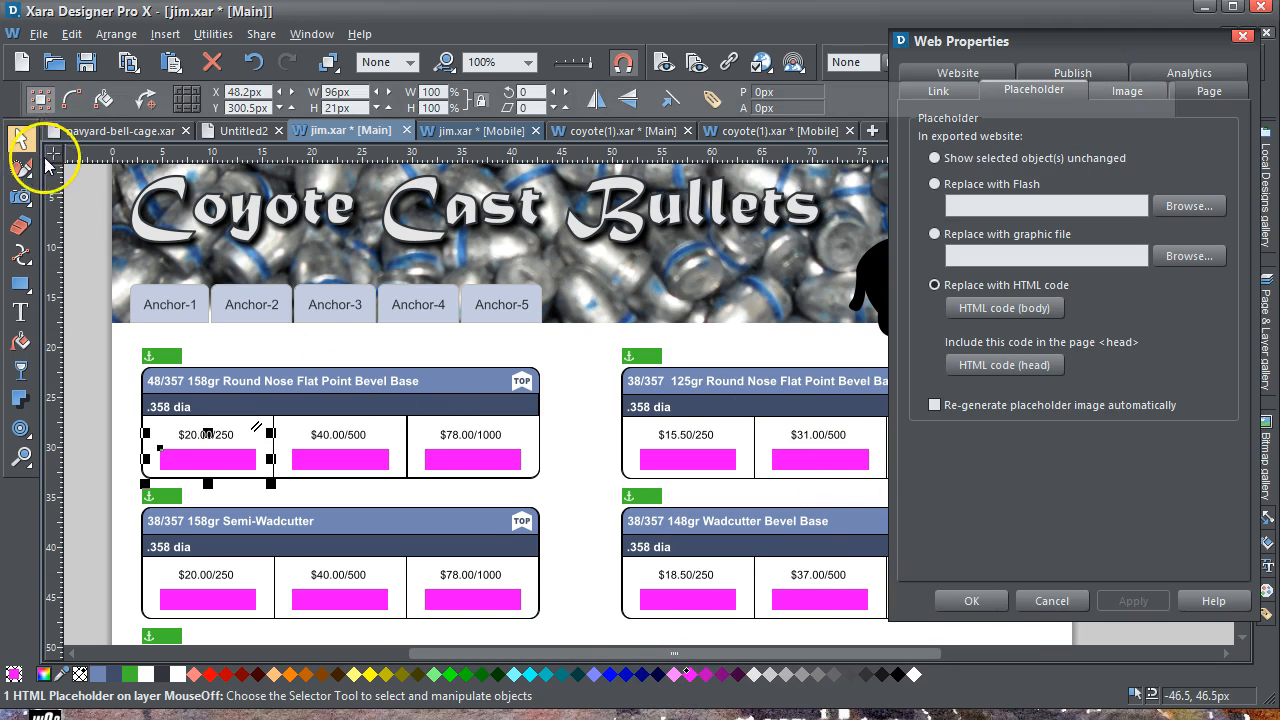
pyautogui.click(133, 210)
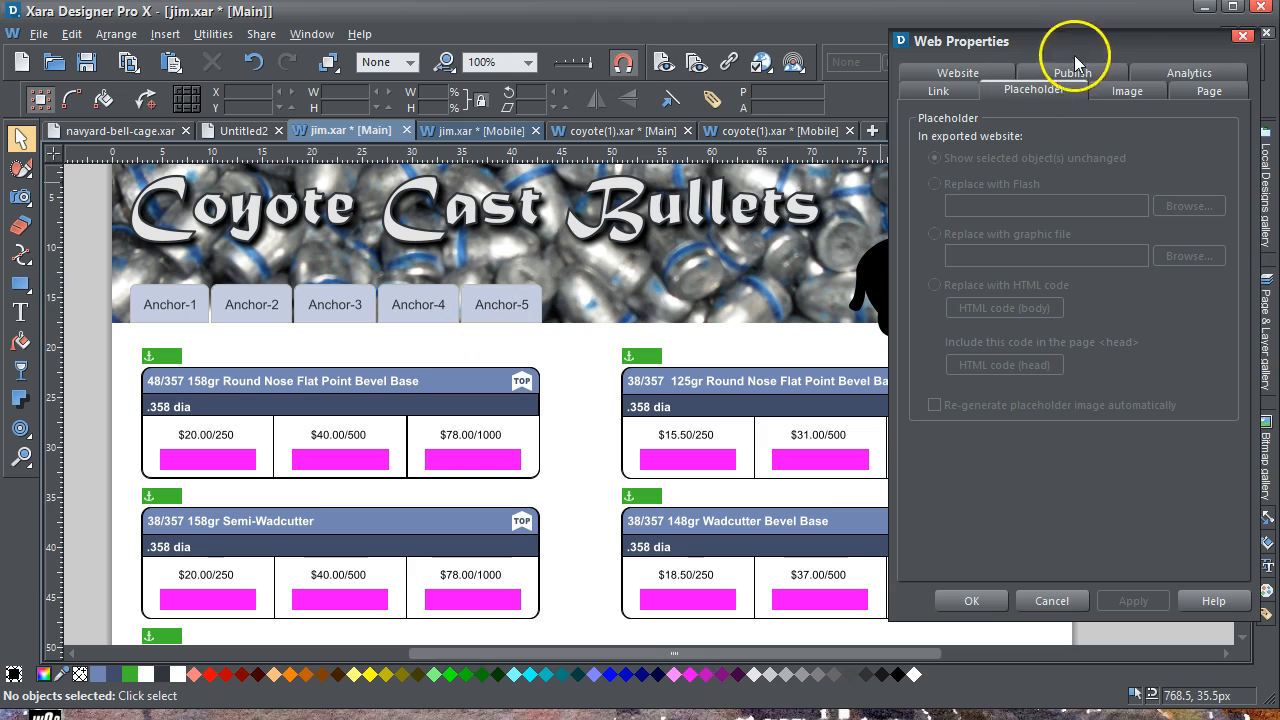
pyautogui.click(1241, 38)
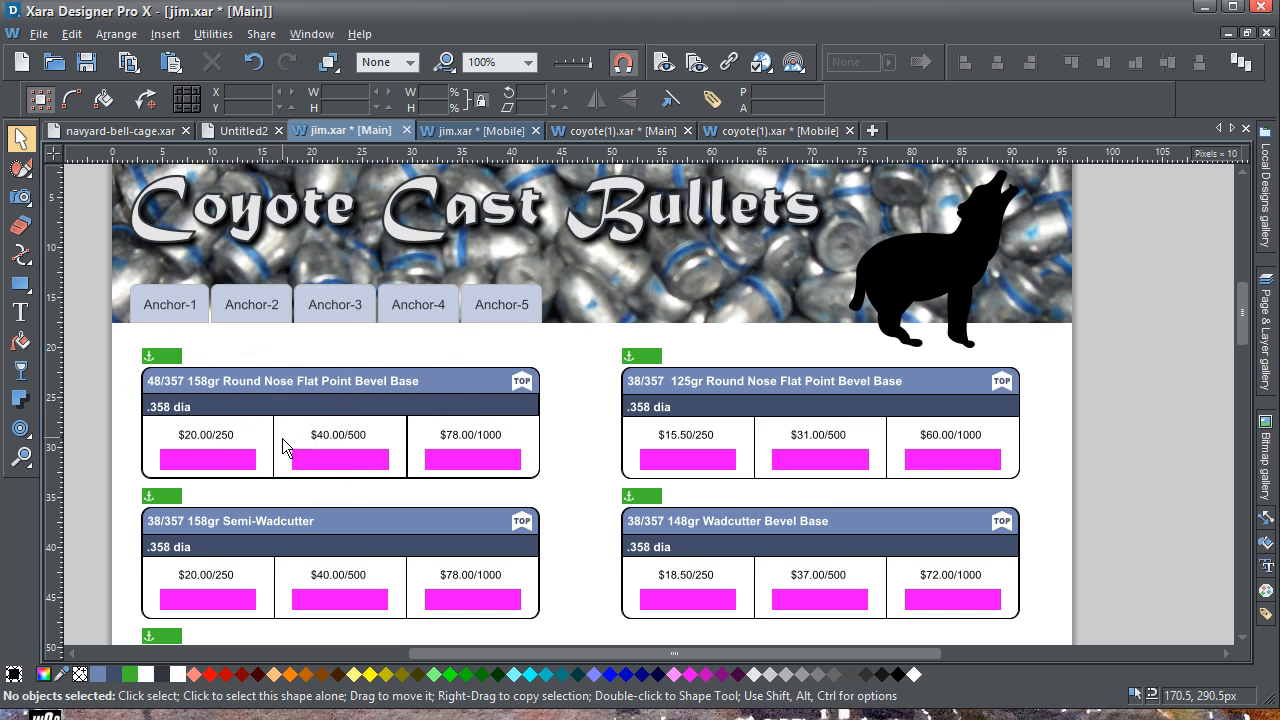
# Compare the 48/357 table heading with the text in coyote(1).xar's Main variant, highlighting the 148gr Wadcutter heading, .38 Caliber title and shipping quantities.
pyautogui.click(172, 390)
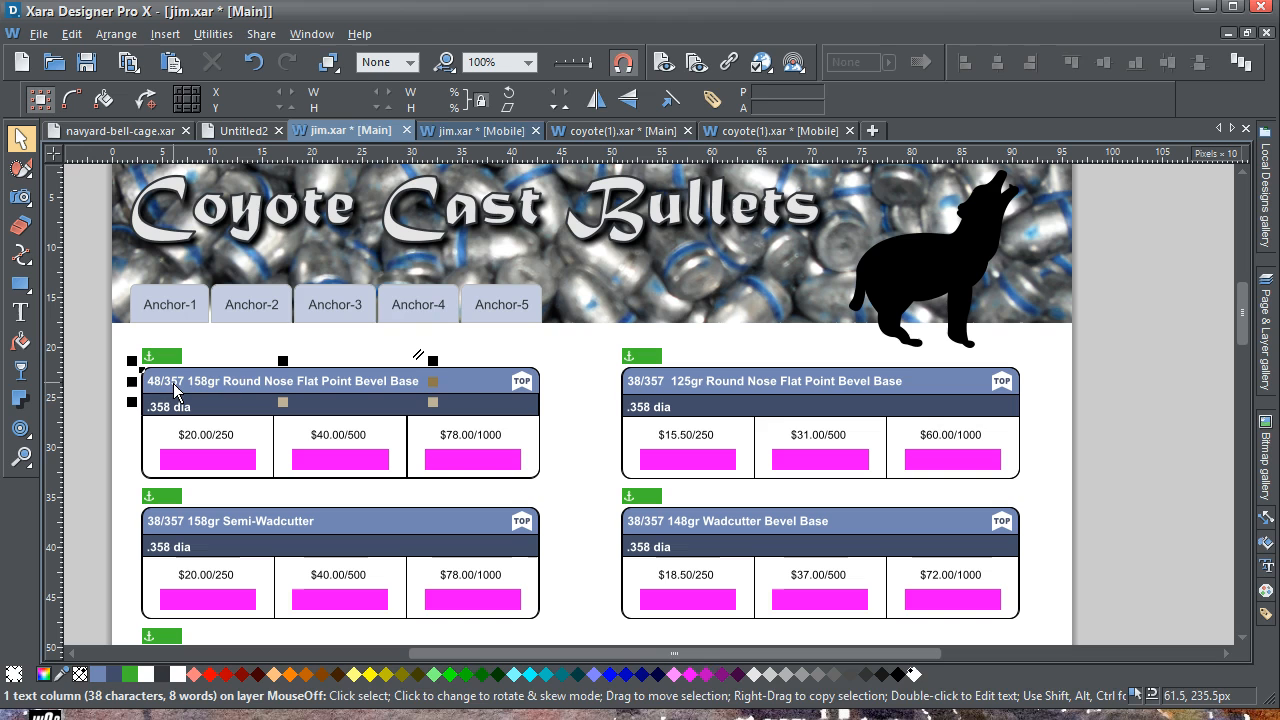
pyautogui.click(652, 138)
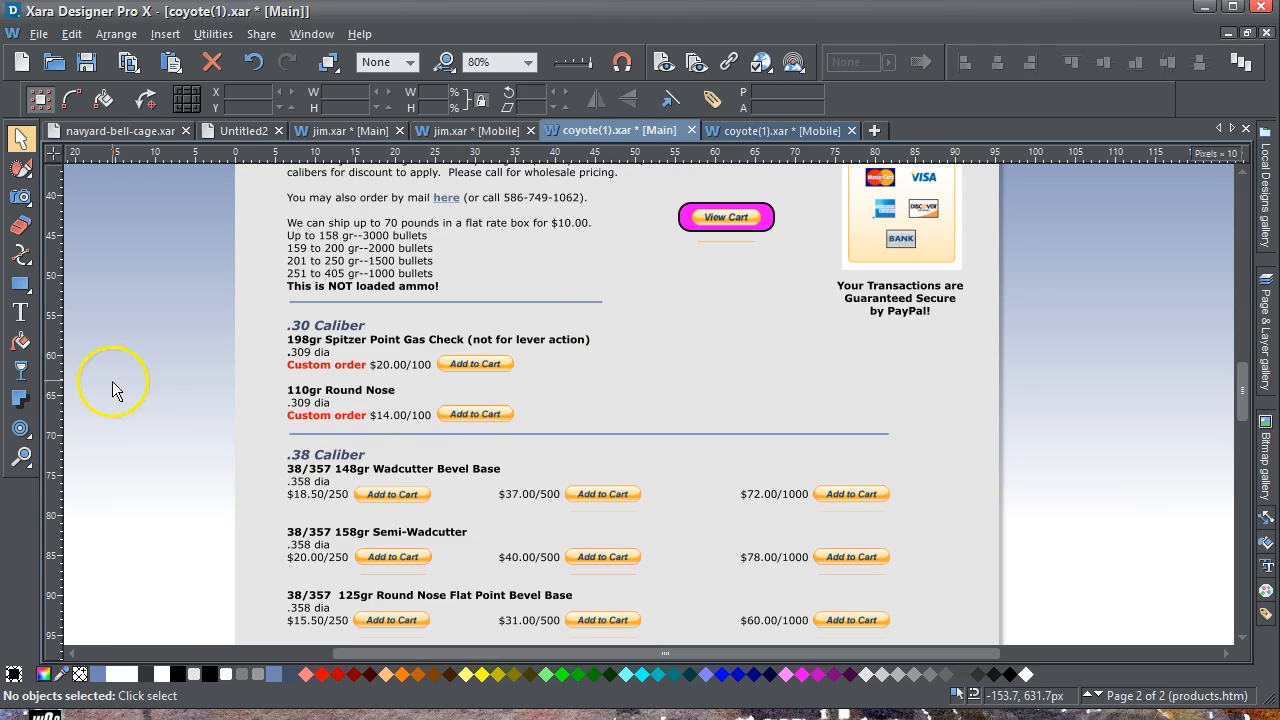
pyautogui.click(20, 313)
pyautogui.moveTo(436, 470); pyautogui.dragTo(372, 466)
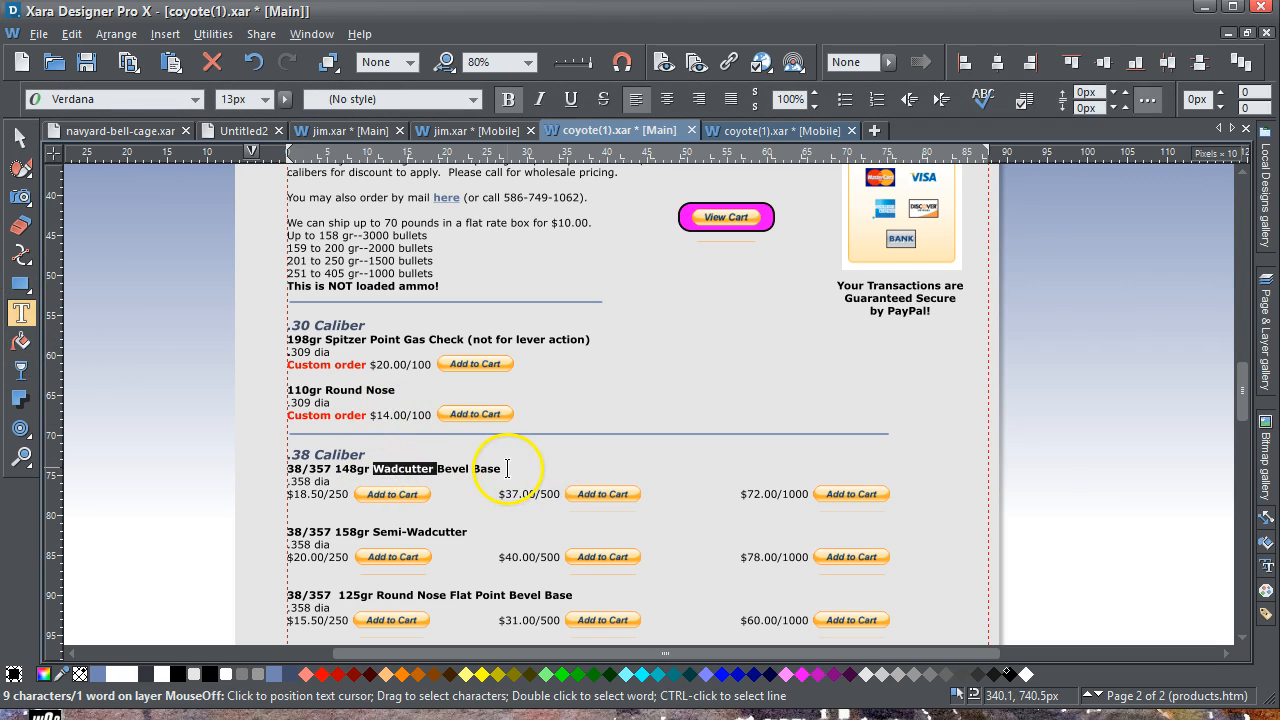
pyautogui.moveTo(507, 468); pyautogui.dragTo(343, 468)
pyautogui.moveTo(264, 468); pyautogui.dragTo(264, 466)
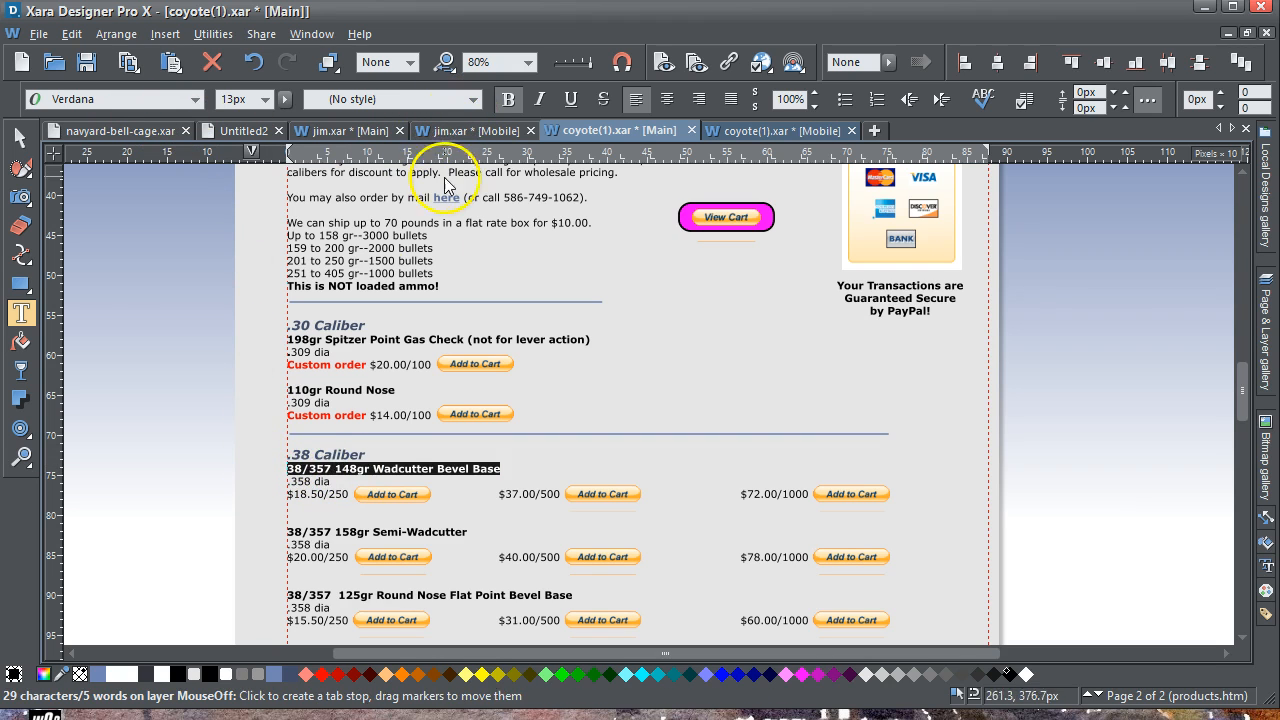
pyautogui.moveTo(368, 455); pyautogui.dragTo(280, 452)
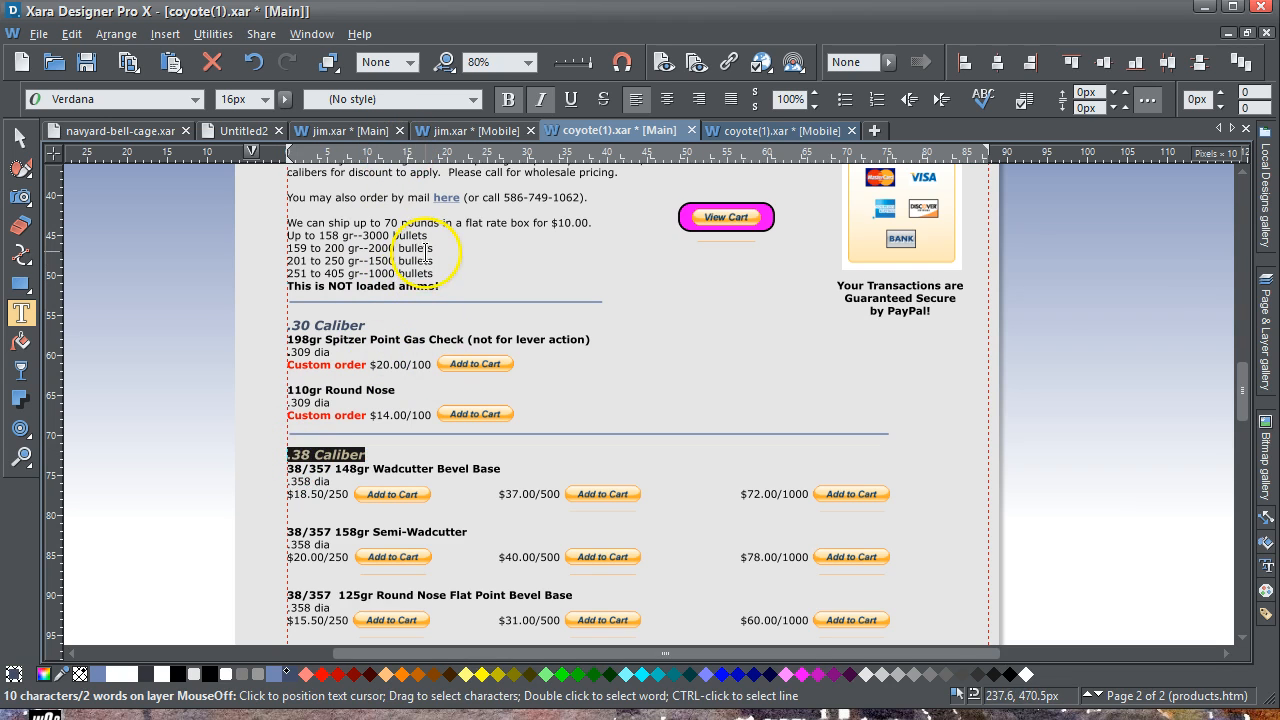
pyautogui.moveTo(426, 250); pyautogui.dragTo(363, 250)
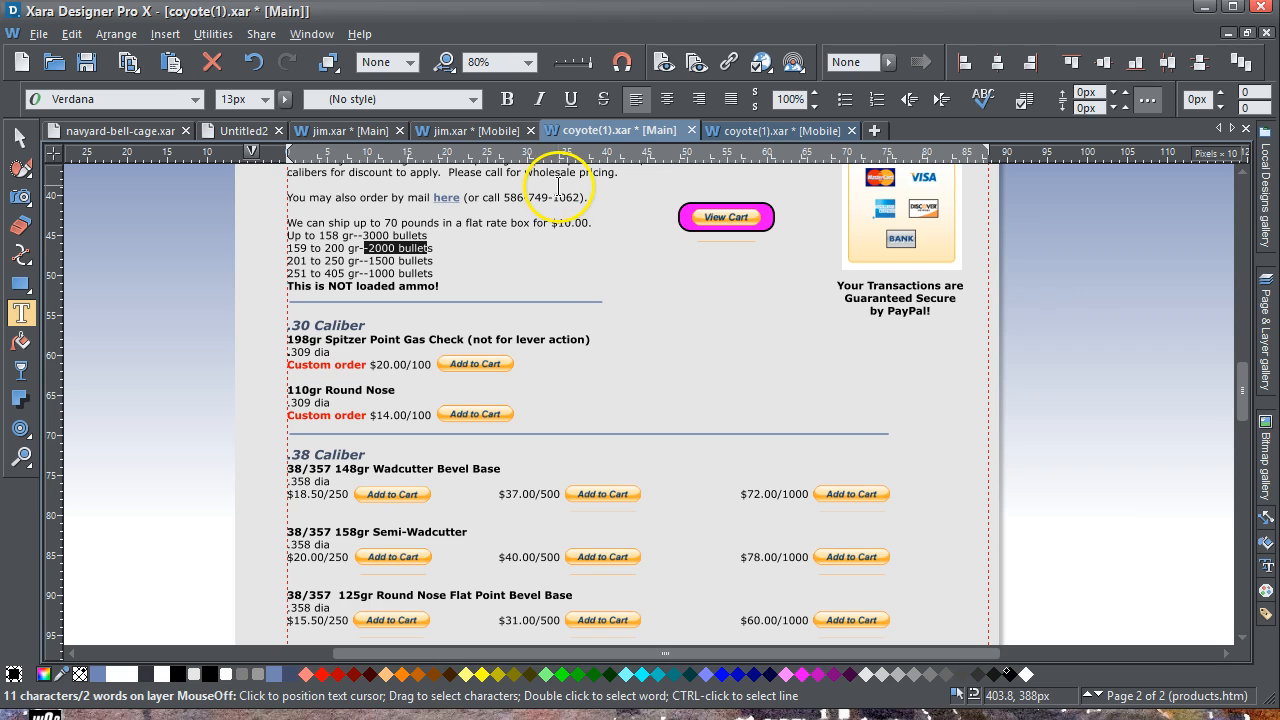
# Return to the Main variant of jim.xar and check the names applied to the green anchor above the 48/357 158gr table.
pyautogui.click(346, 134)
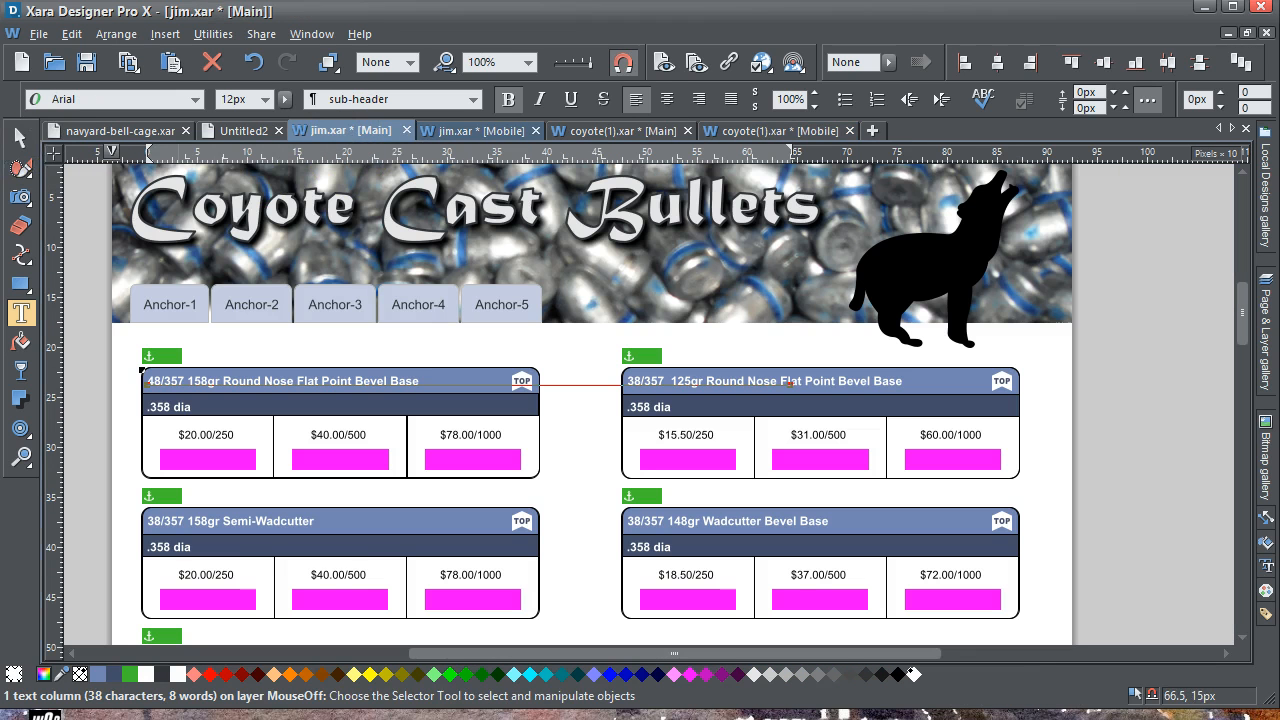
pyautogui.click(21, 137)
pyautogui.click(85, 188)
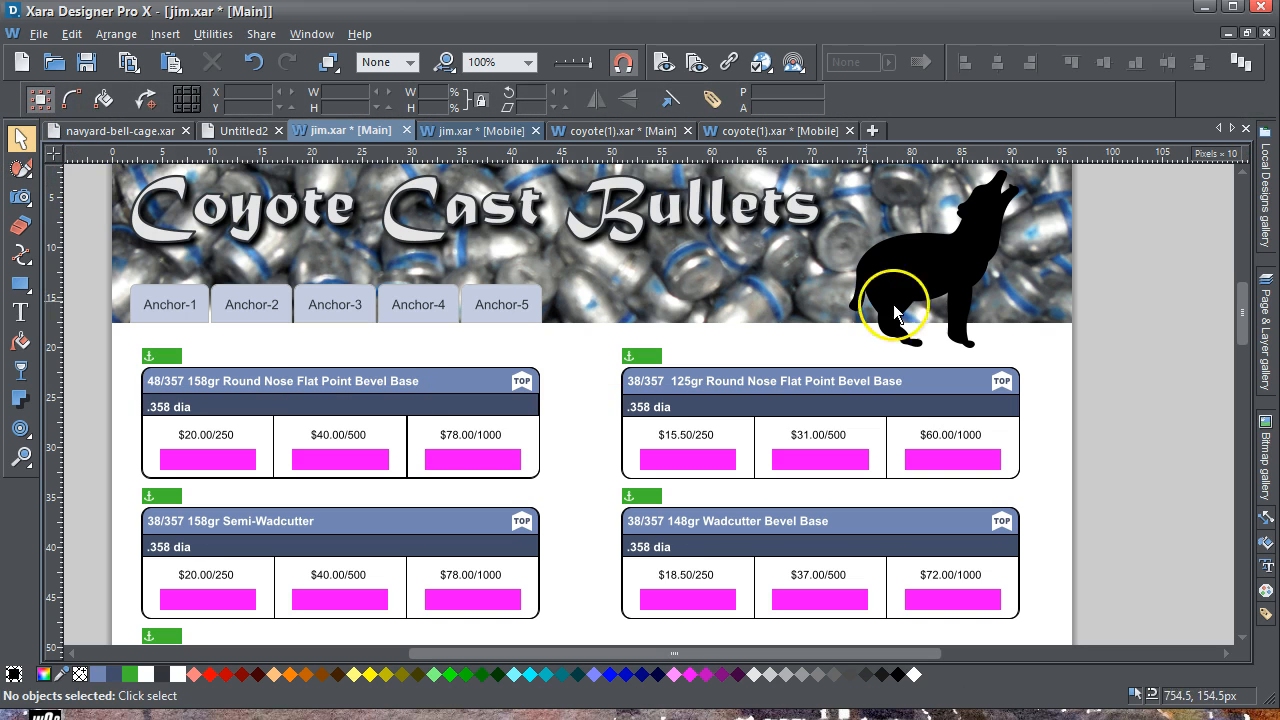
pyautogui.moveTo(1236, 300)
pyautogui.mouseDown()
pyautogui.moveTo(1240, 340)
pyautogui.moveTo(1237, 302)
pyautogui.mouseUp()
pyautogui.click(161, 300)
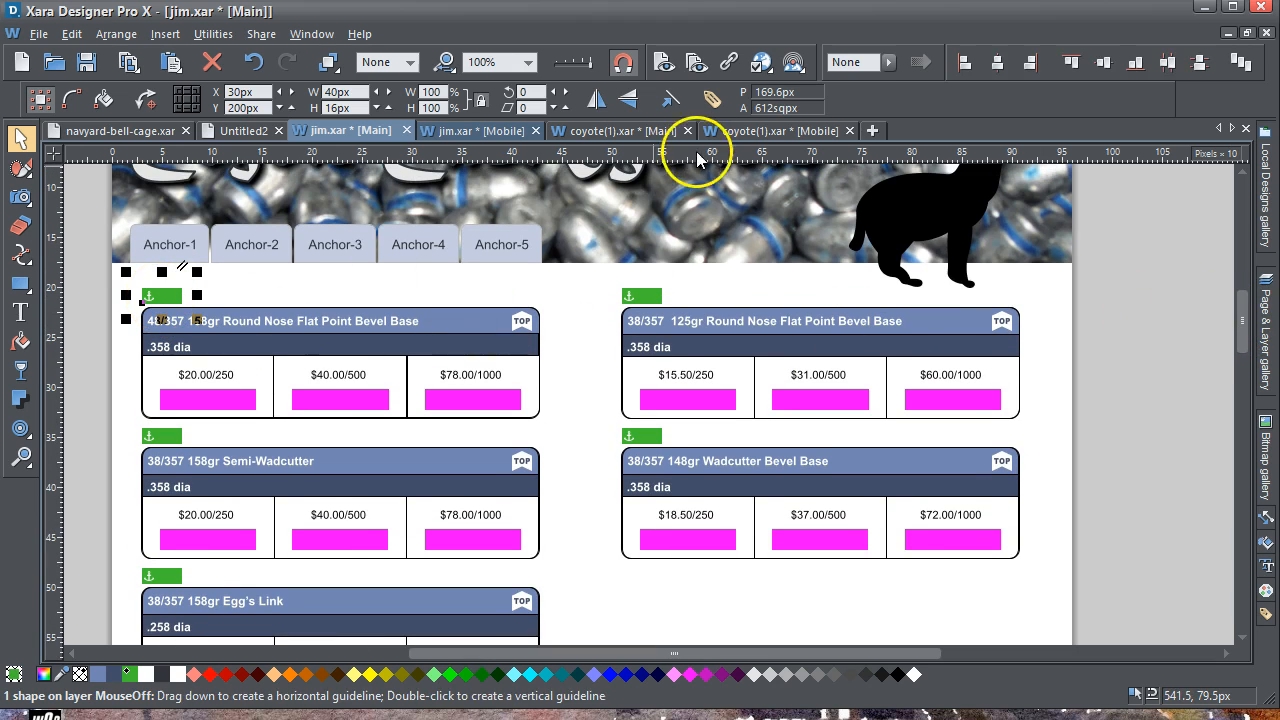
pyautogui.click(711, 100)
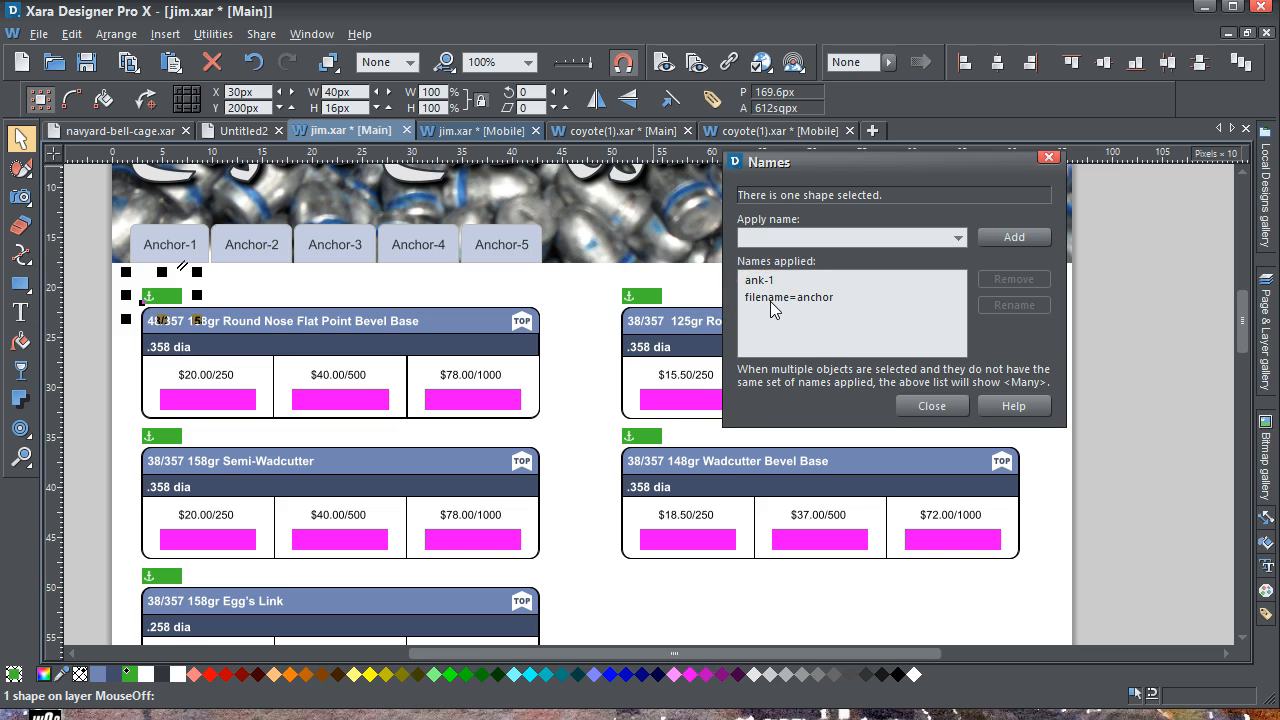
pyautogui.click(931, 406)
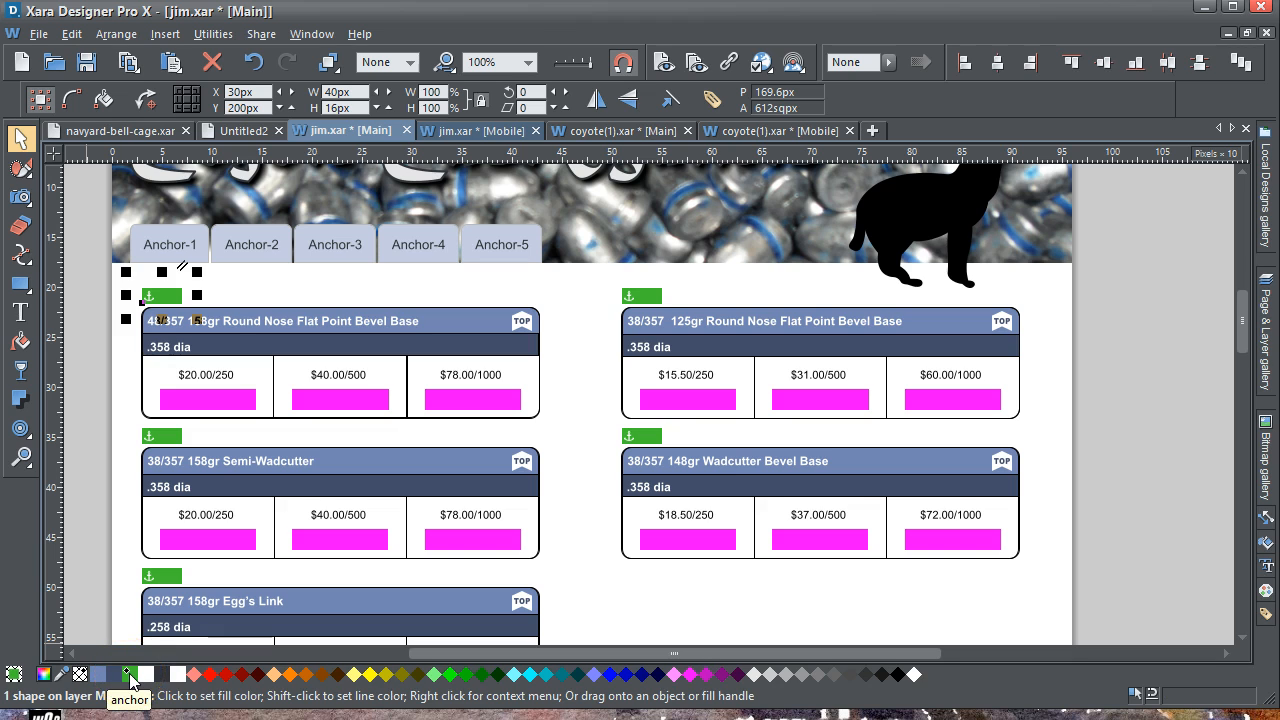
# Try a white (ffffff) local fill color on the anchor above the 48/357 158gr table, and undo it.
pyautogui.click(57, 680)
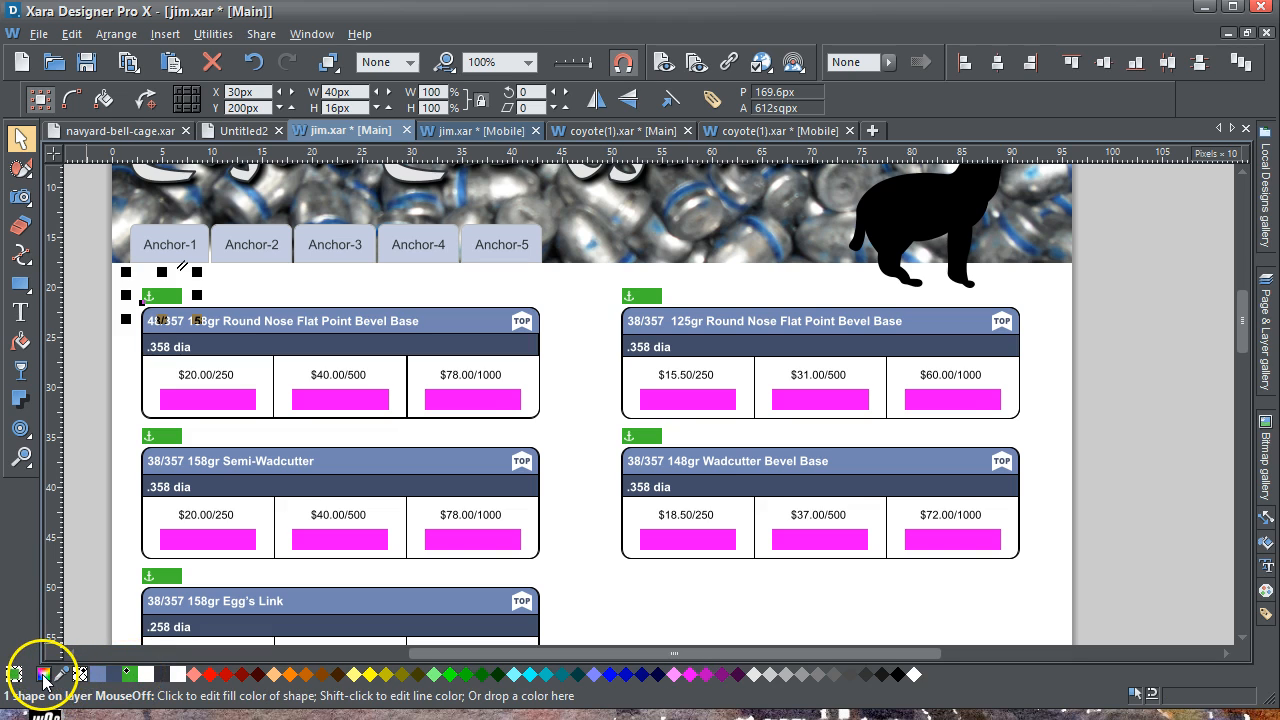
pyautogui.moveTo(540, 362)
pyautogui.mouseDown()
pyautogui.moveTo(694, 320)
pyautogui.moveTo(695, 305)
pyautogui.mouseUp()
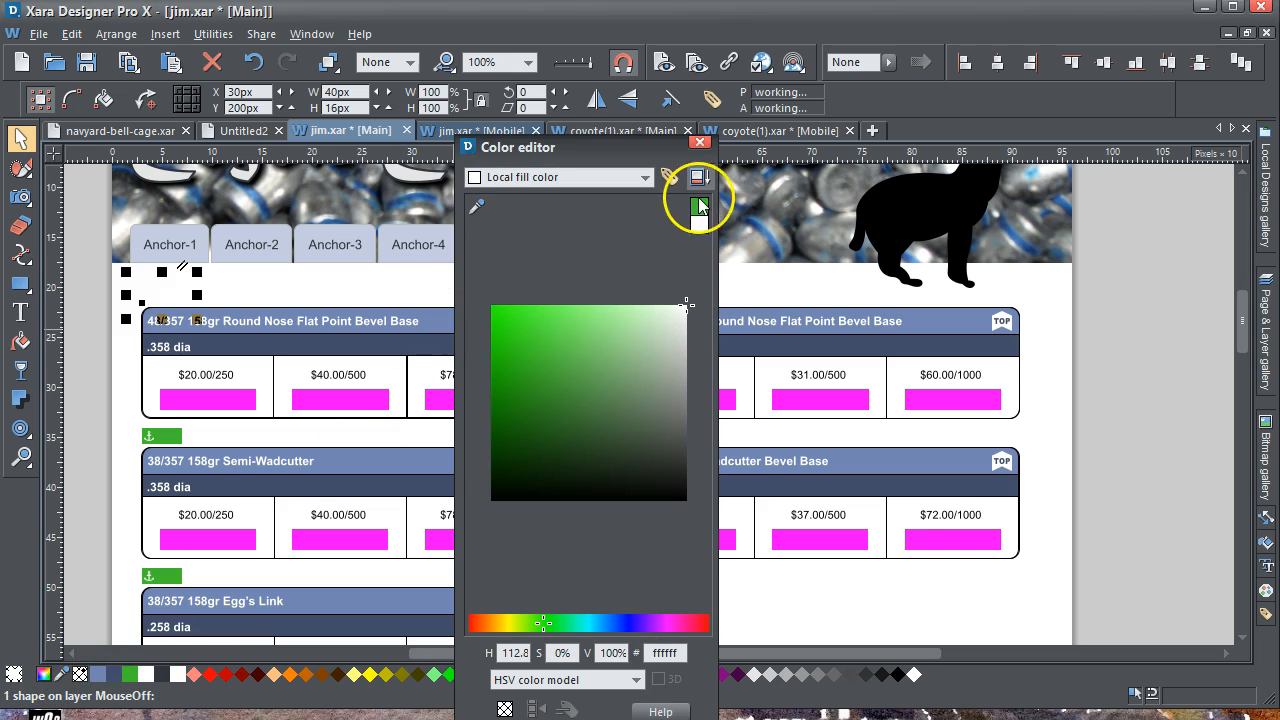
pyautogui.click(700, 142)
pyautogui.click(571, 288)
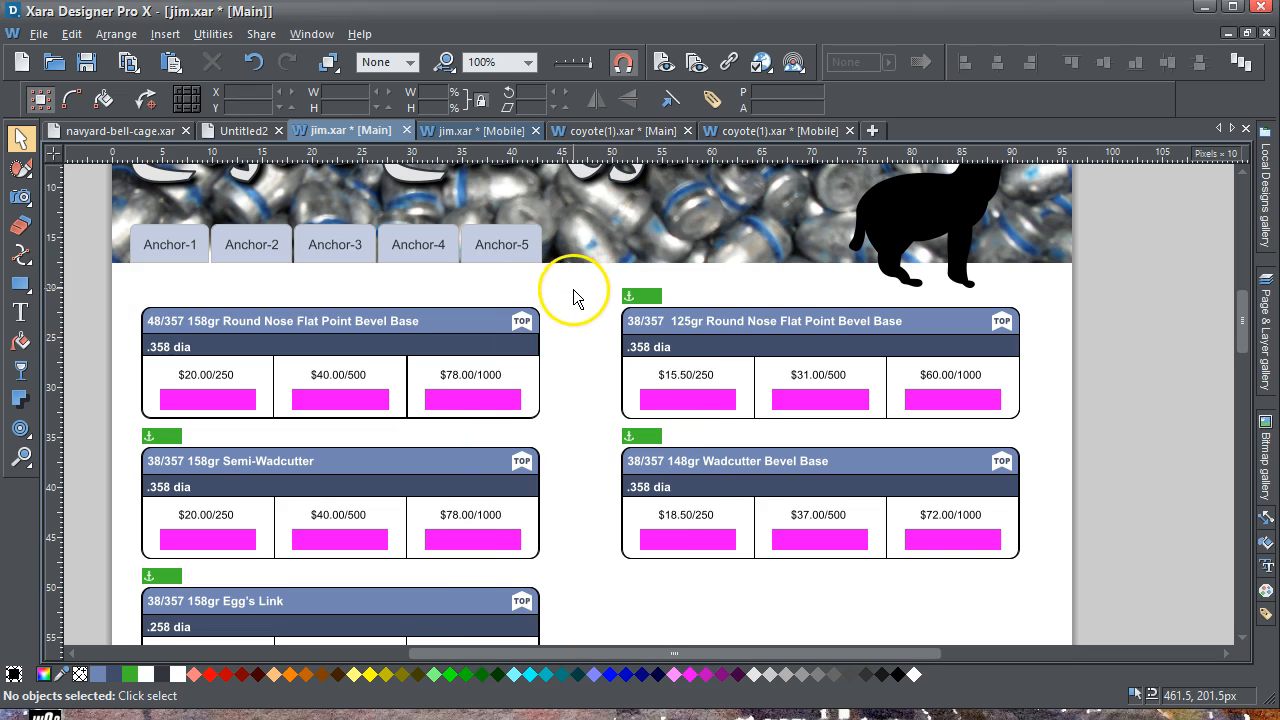
pyautogui.click(641, 294)
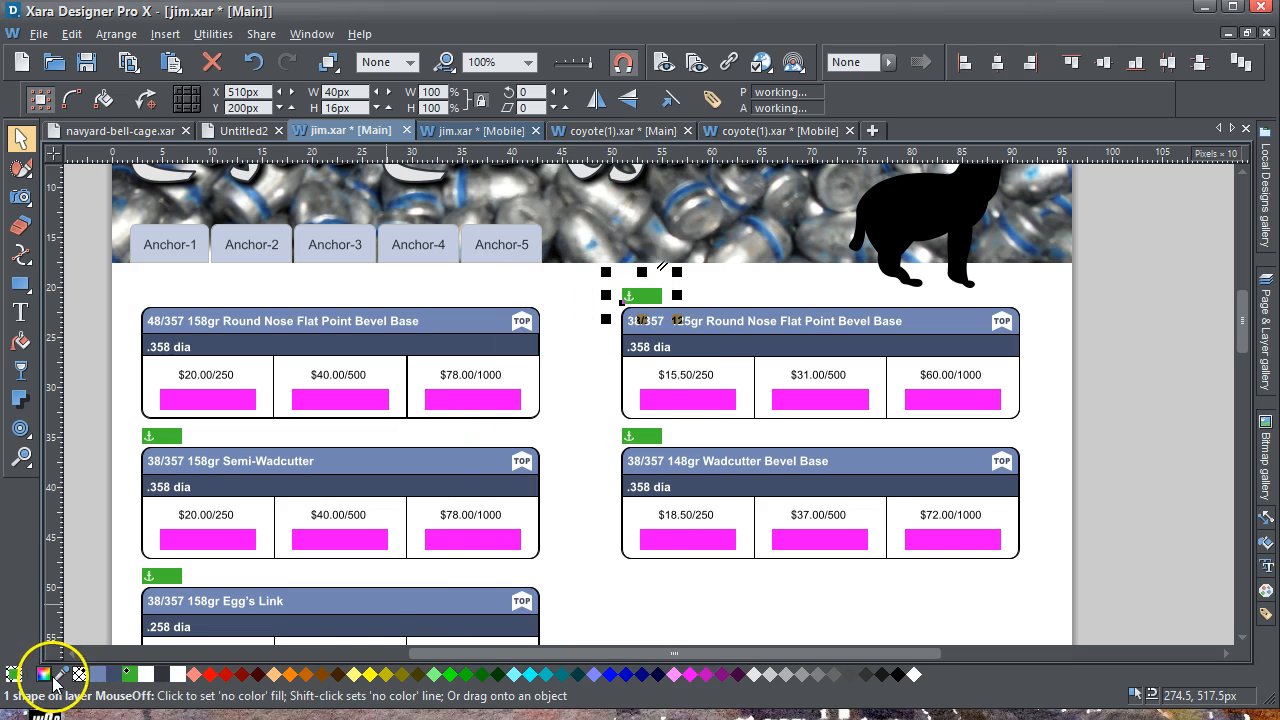
pyautogui.click(253, 62)
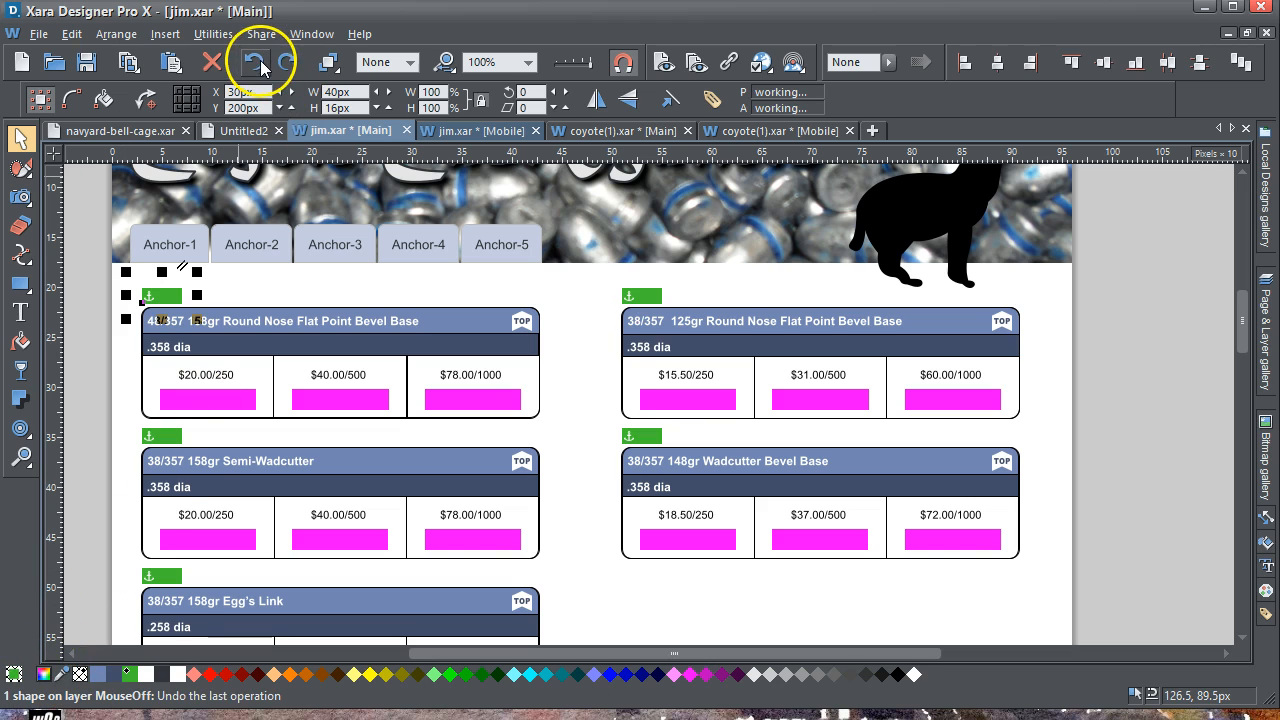
# Change the named color "anchor" to white (ffffff) to hide all the anchor markers, and undo the change.
pyautogui.click(45, 675)
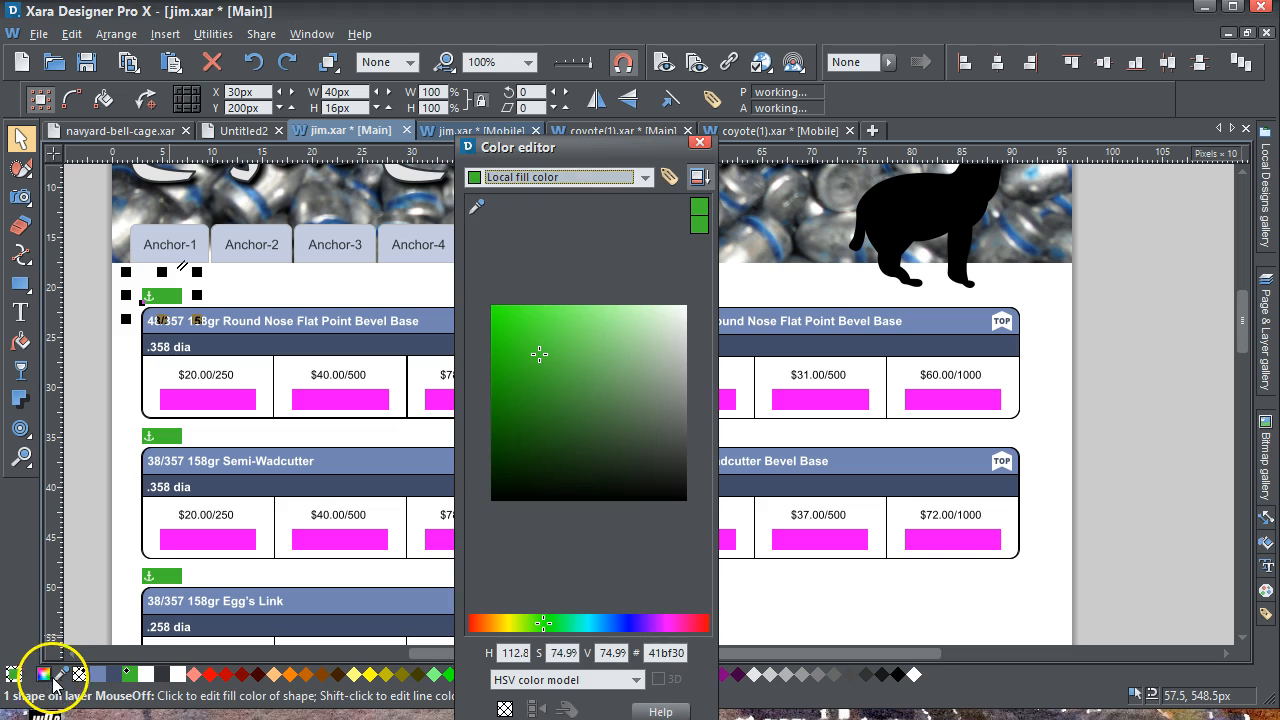
pyautogui.moveTo(128, 675); pyautogui.dragTo(663, 400)
pyautogui.moveTo(593, 153); pyautogui.dragTo(1040, 167)
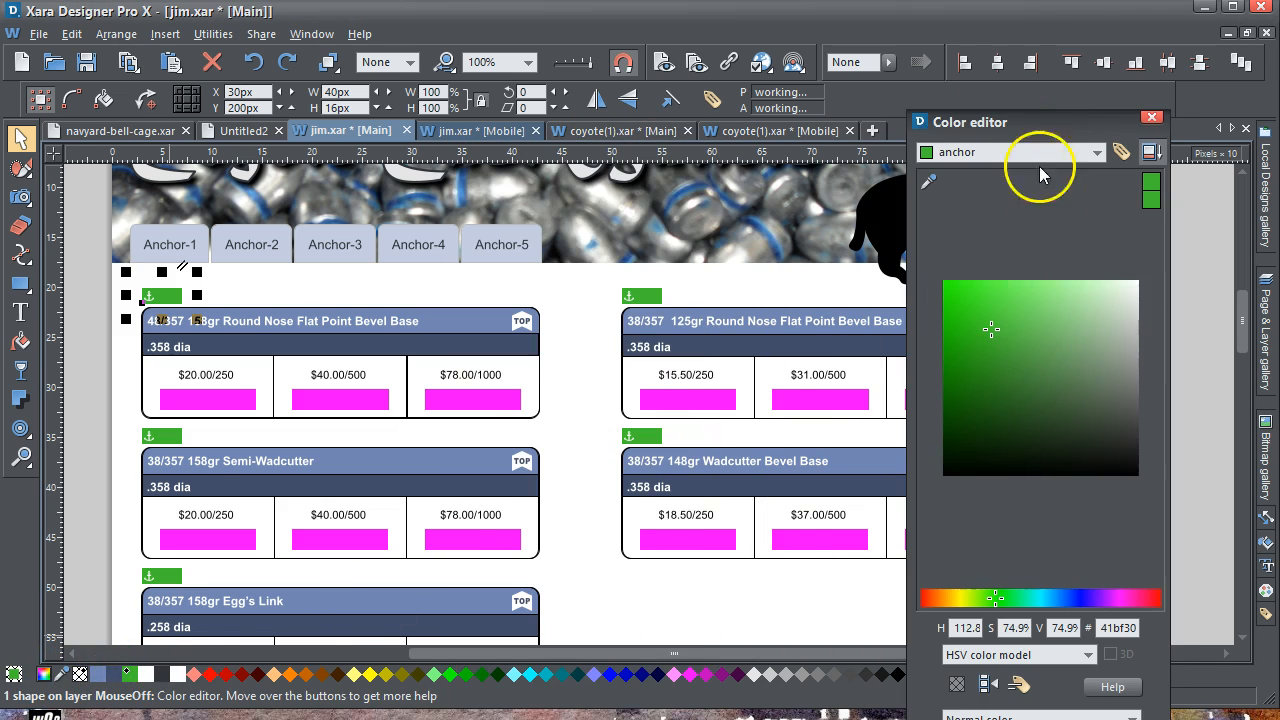
pyautogui.moveTo(992, 332); pyautogui.dragTo(1140, 285)
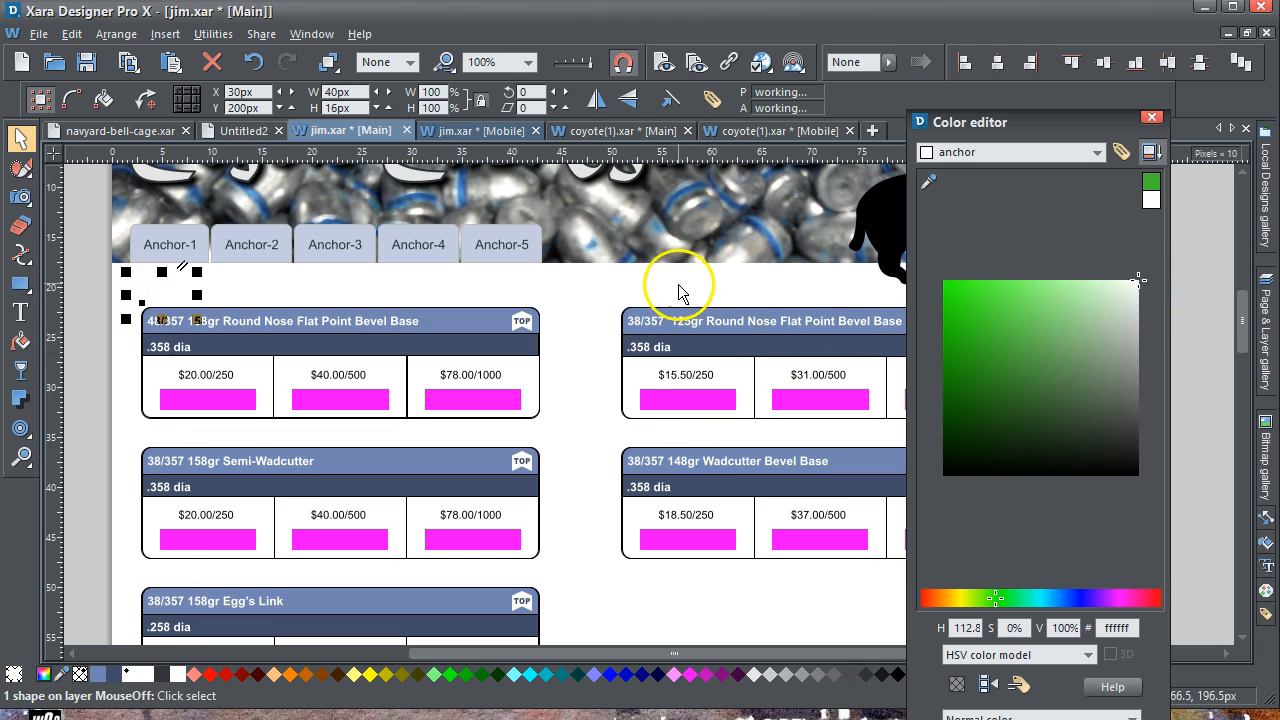
pyautogui.click(743, 289)
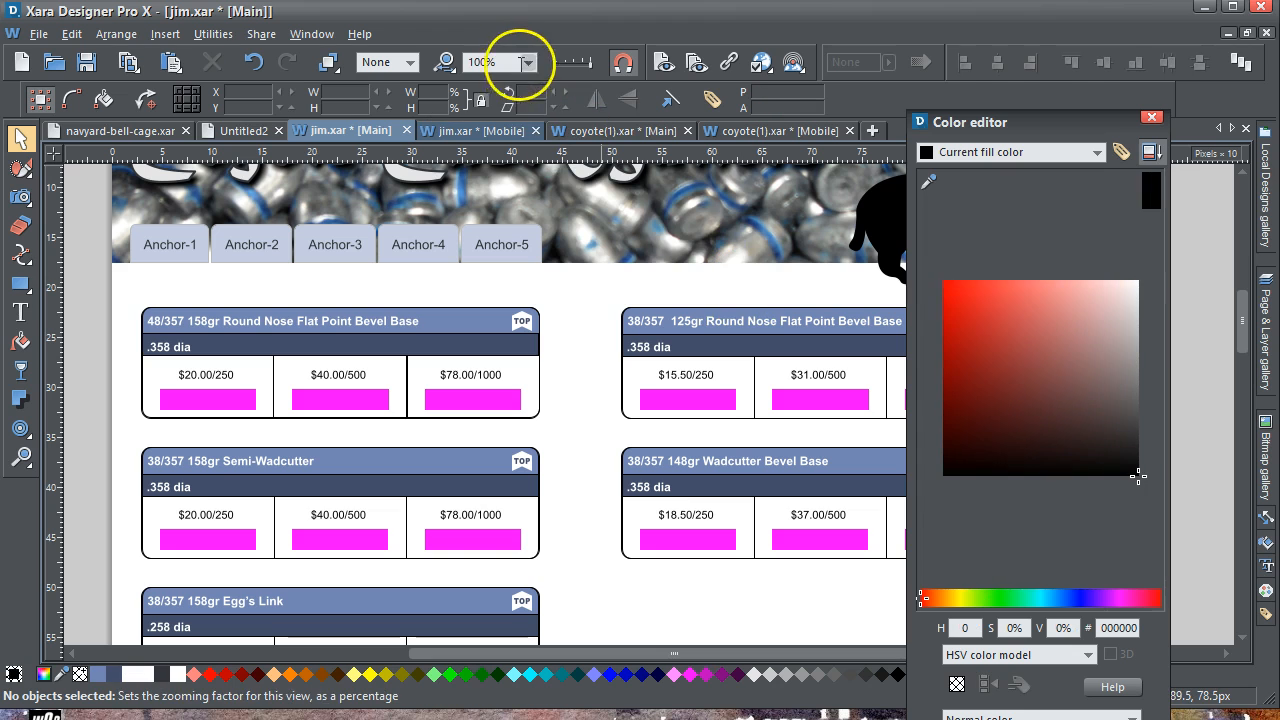
pyautogui.moveTo(586, 62)
pyautogui.mouseDown()
pyautogui.moveTo(558, 62)
pyautogui.moveTo(600, 63)
pyautogui.mouseUp()
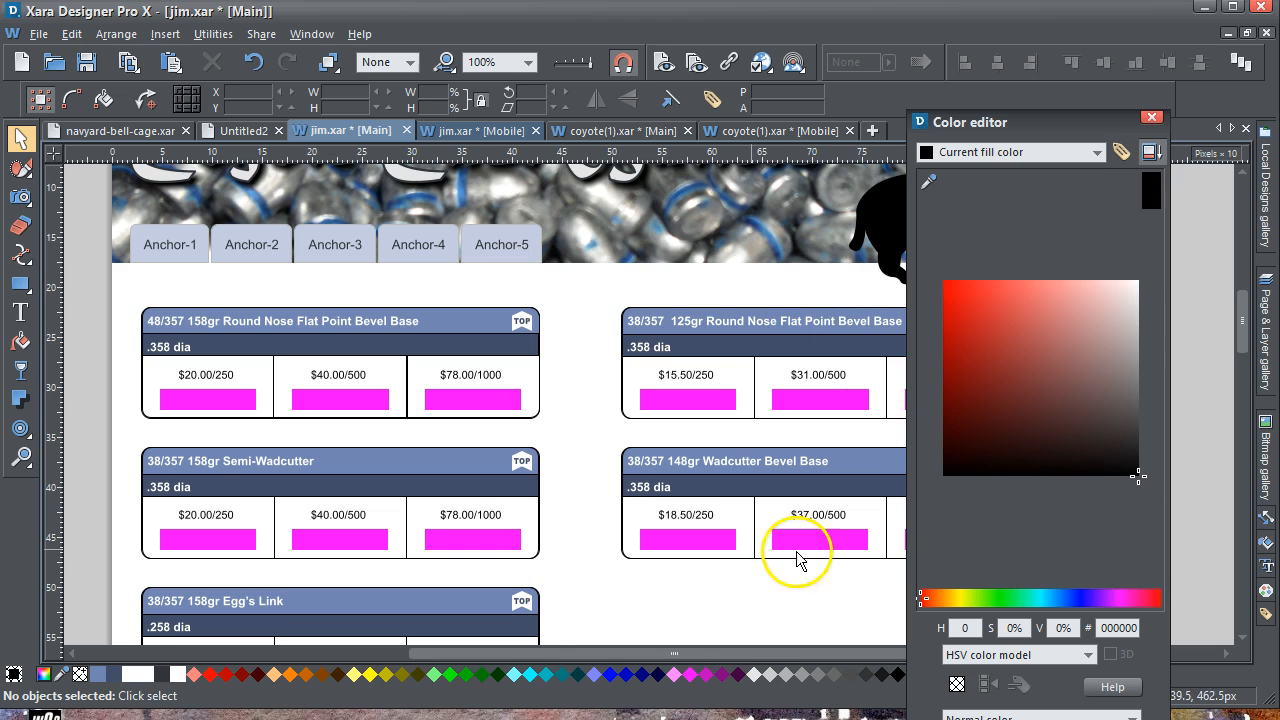
pyautogui.click(252, 64)
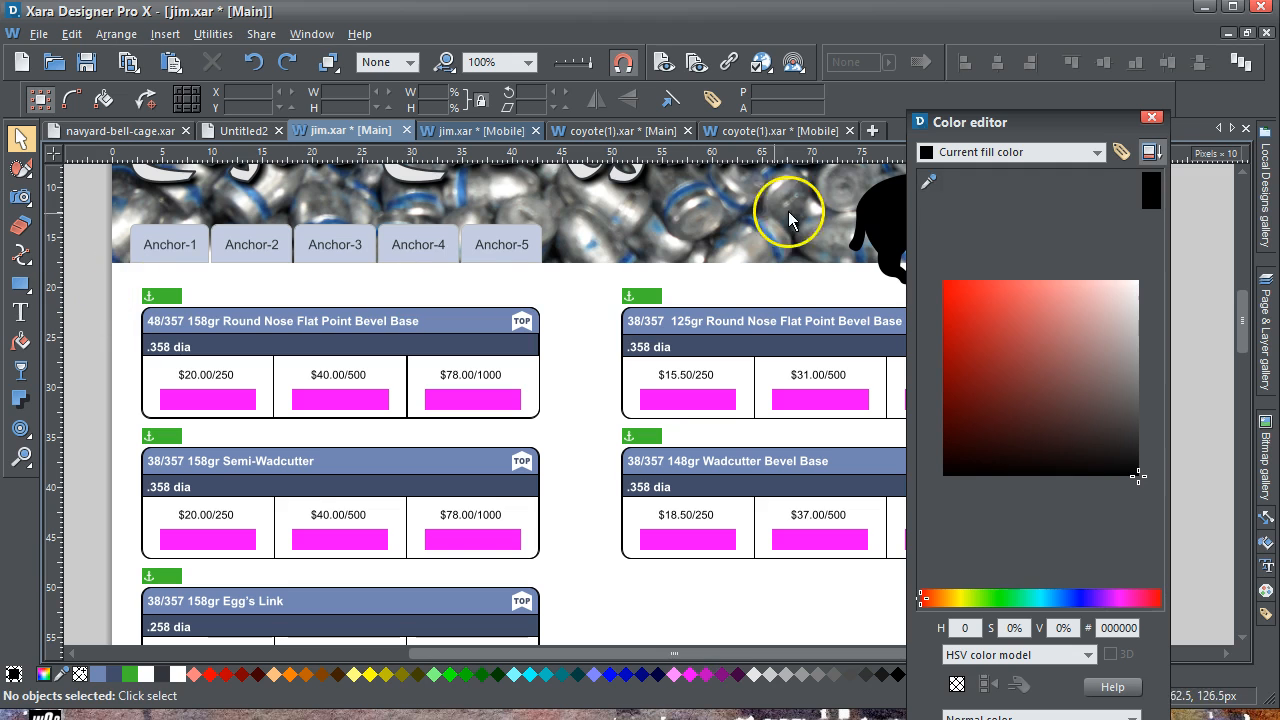
# Close the color editor and inspect the three magenta HTML placeholders in the 48/357 158gr table.
pyautogui.click(1152, 117)
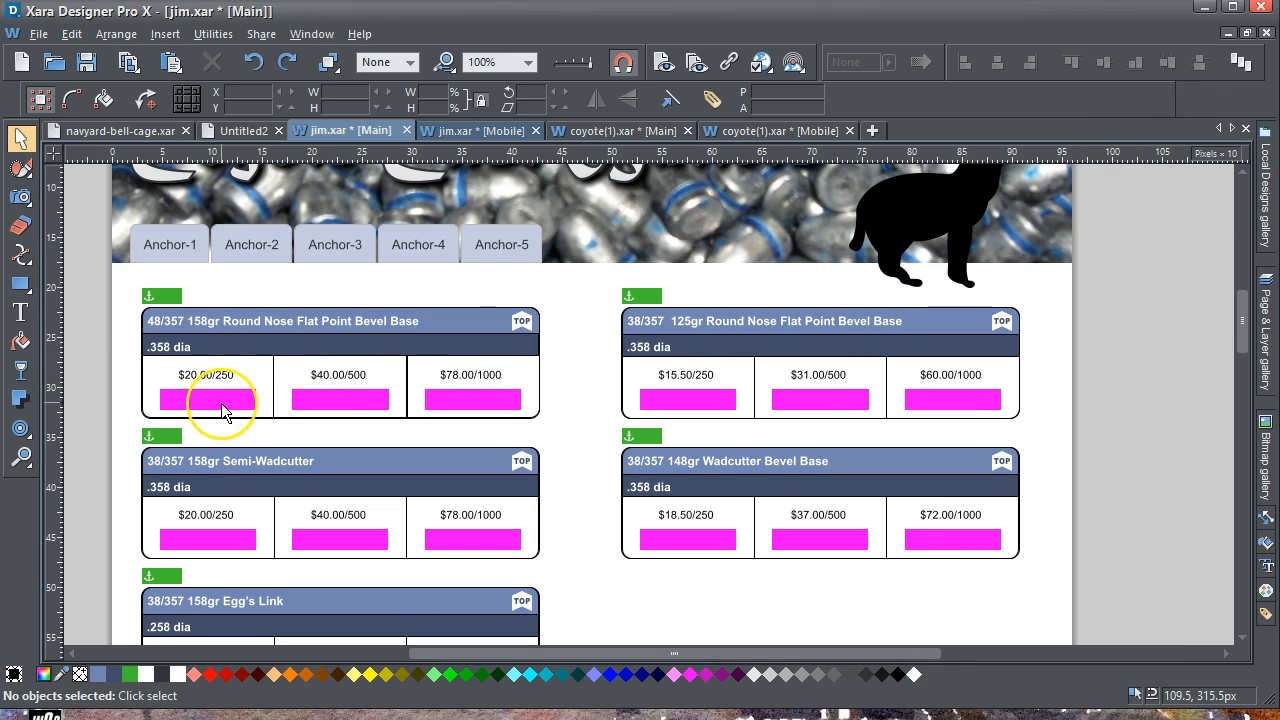
pyautogui.click(222, 412)
pyautogui.click(338, 402)
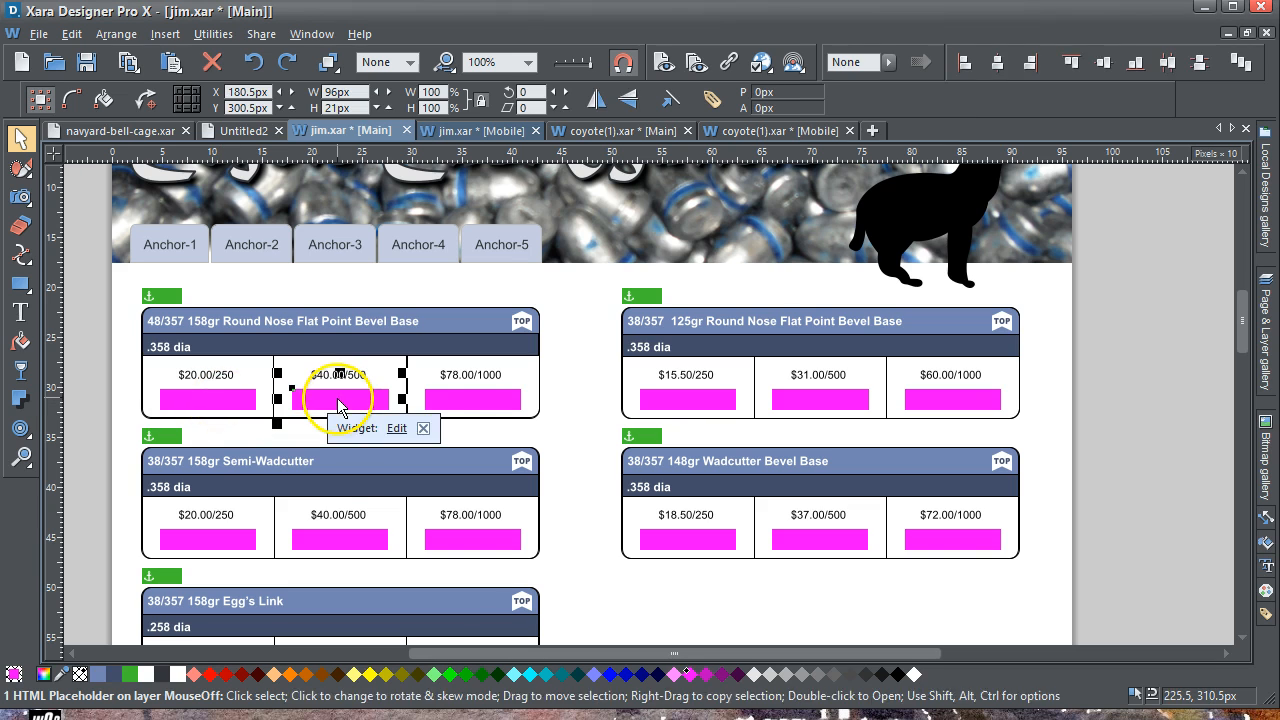
pyautogui.click(459, 398)
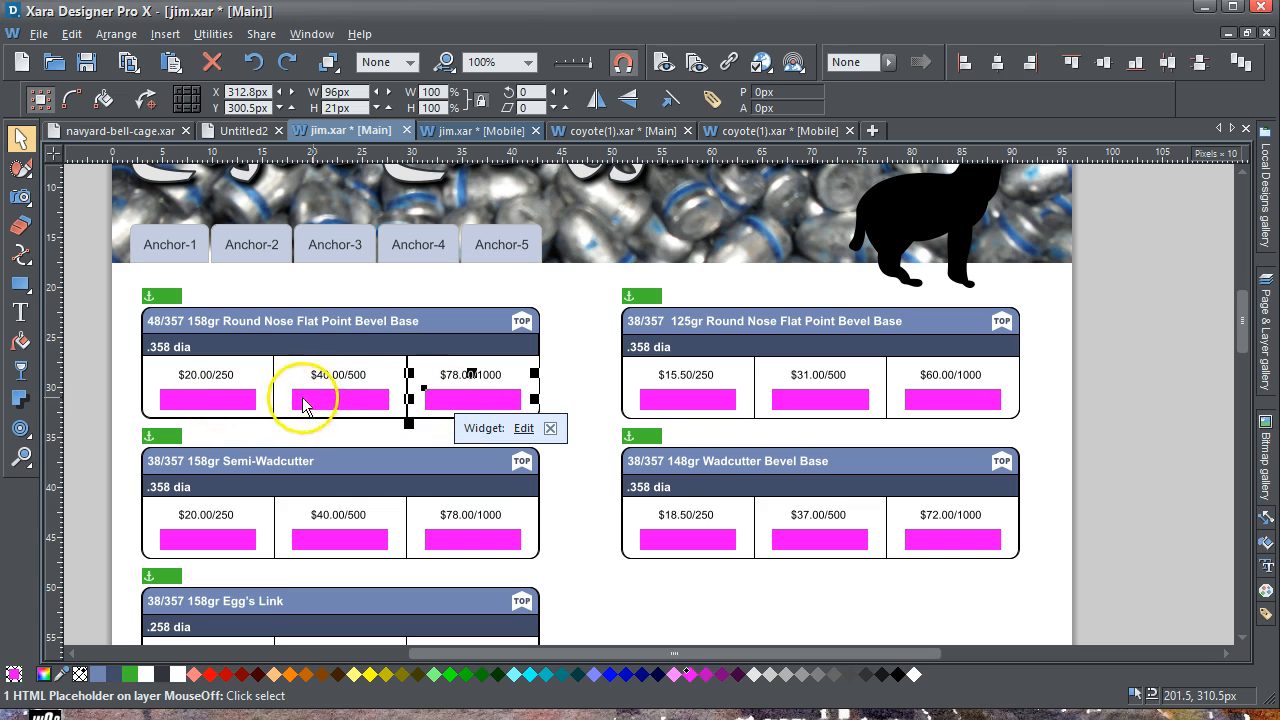
pyautogui.click(318, 402)
pyautogui.click(233, 410)
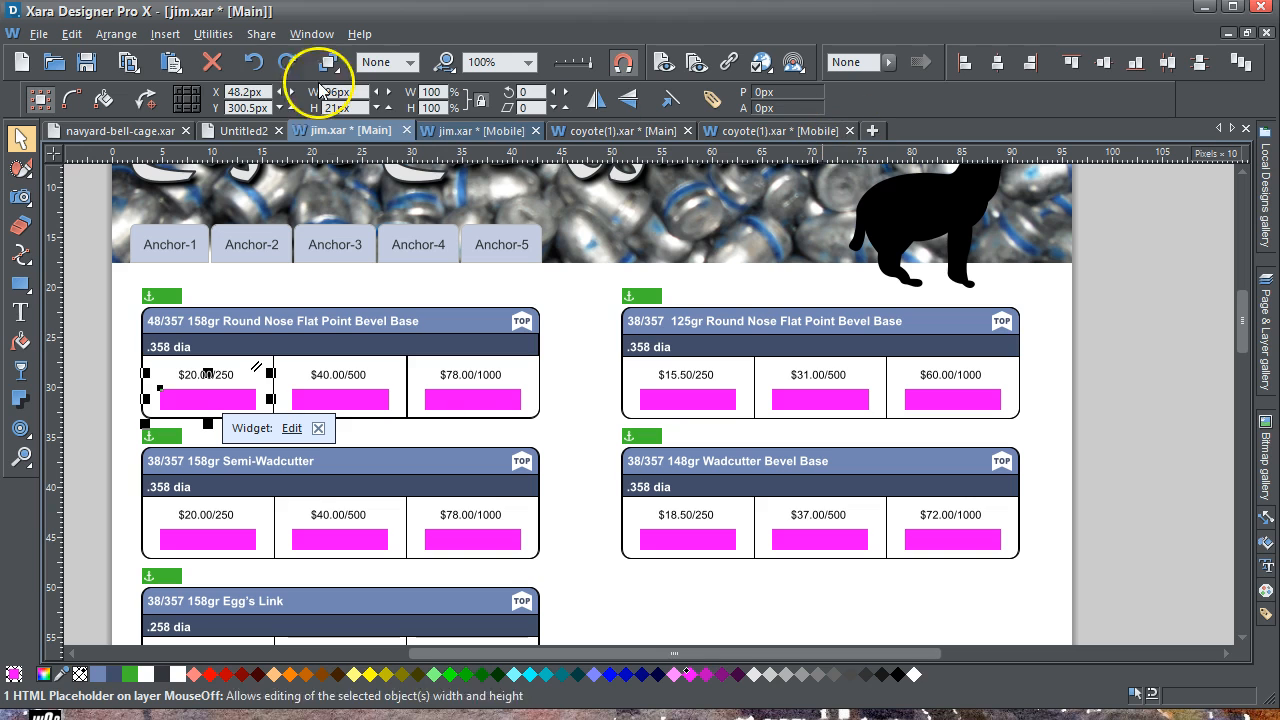
# Save the jim.xar document.
pyautogui.click(230, 38)
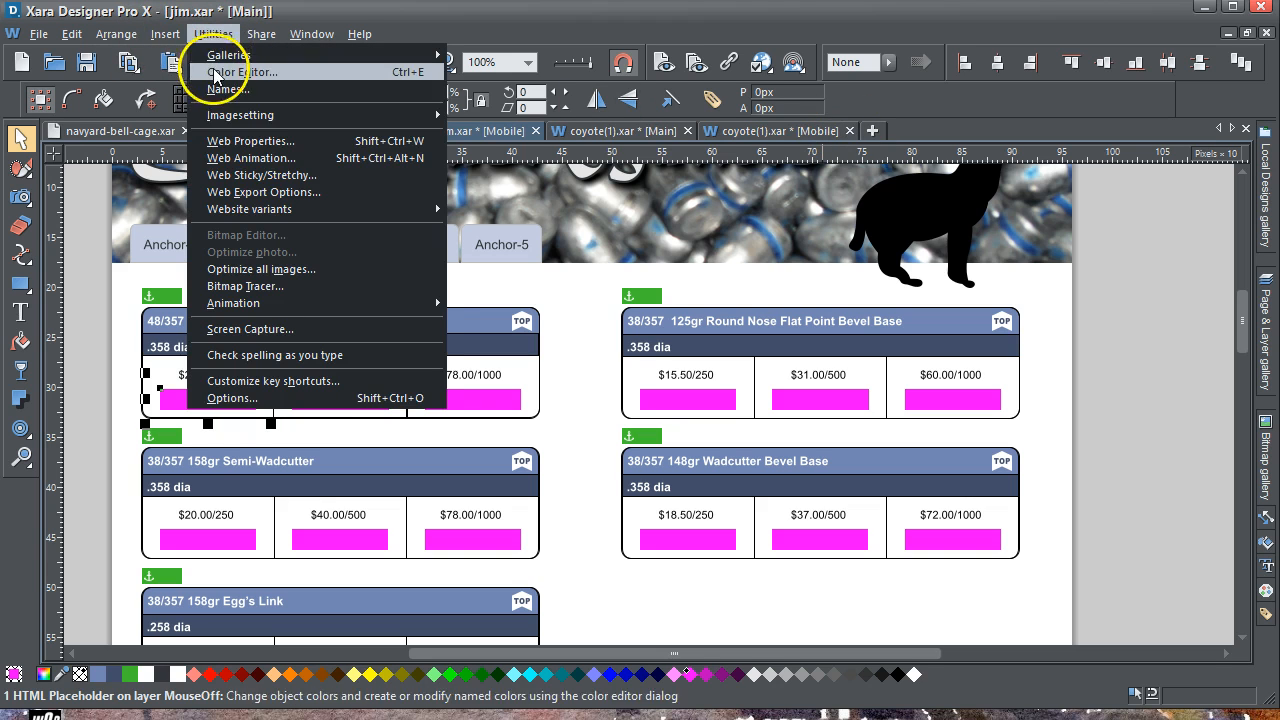
pyautogui.click(120, 58)
pyautogui.click(86, 62)
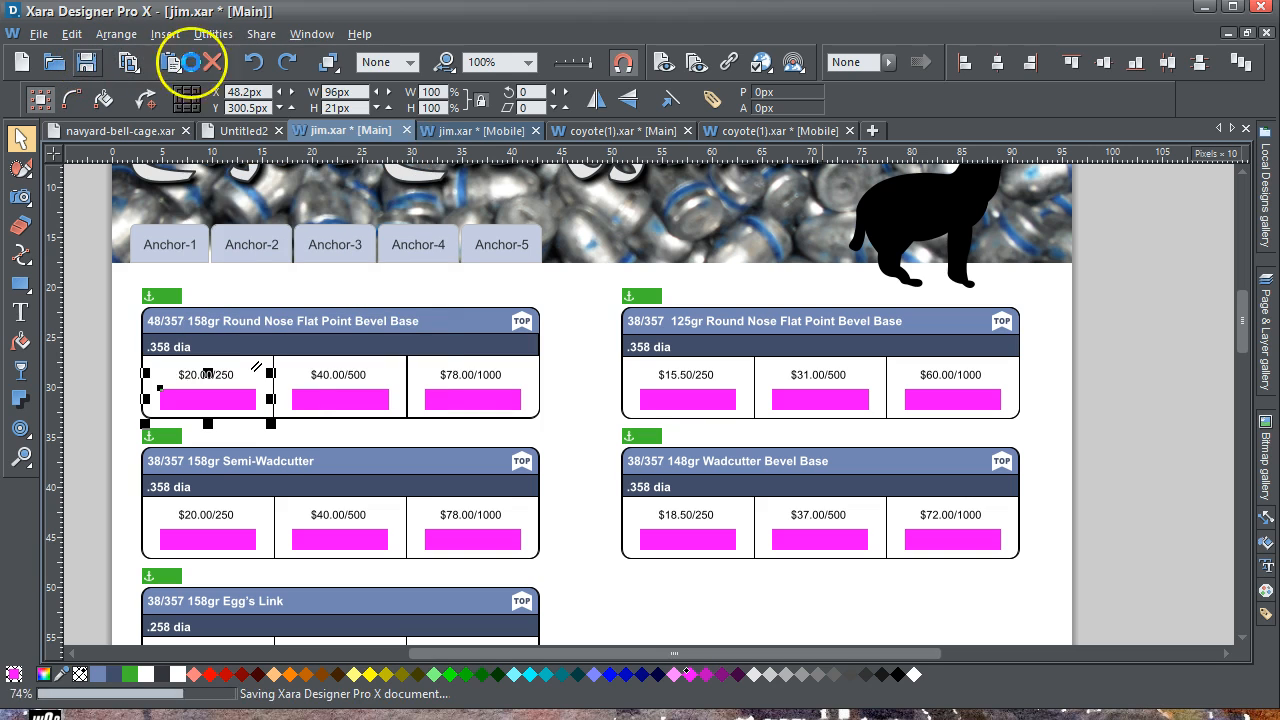
# Delete the 480px Mobile website variant from jim.xar, leaving the Main variant.
pyautogui.click(210, 35)
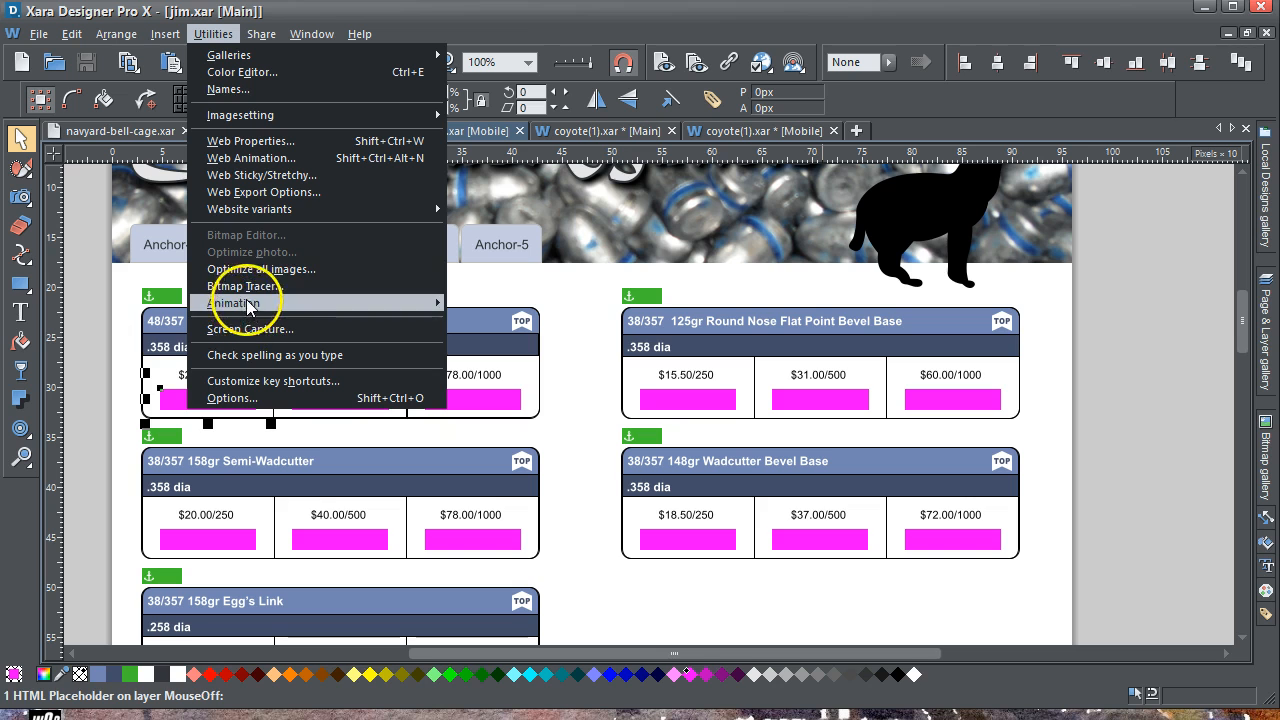
pyautogui.moveTo(230, 209)
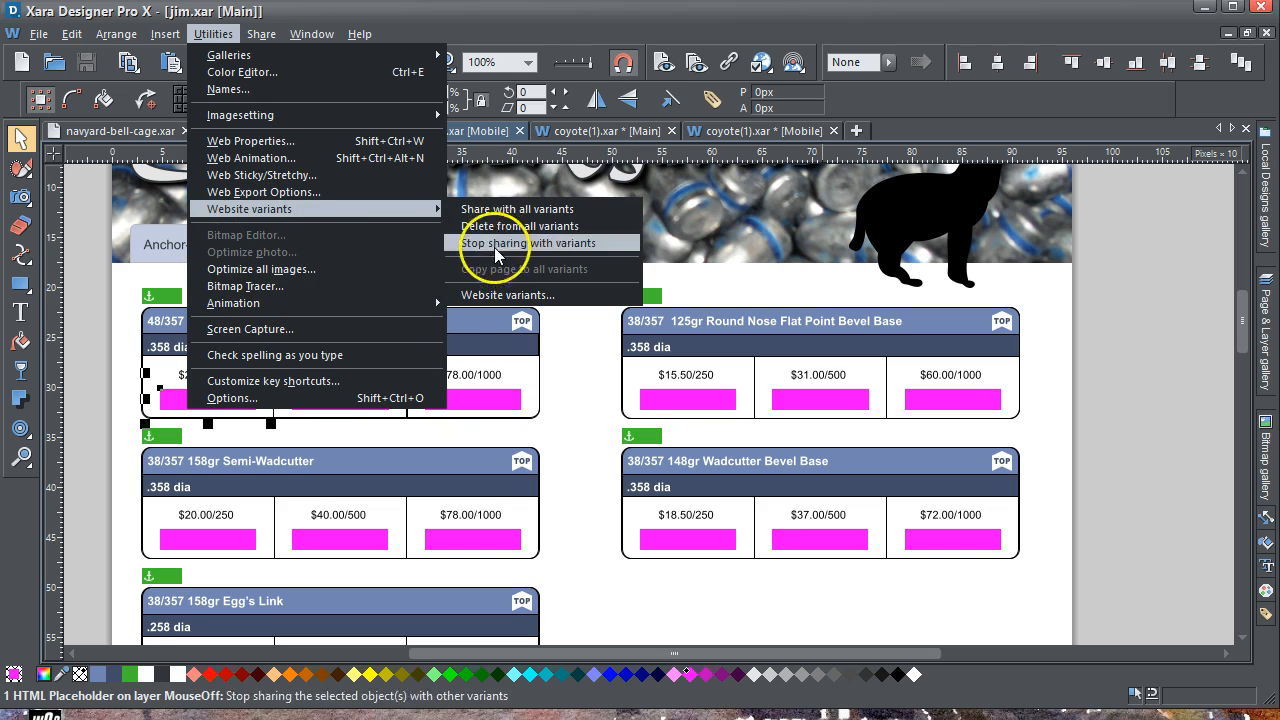
pyautogui.click(505, 295)
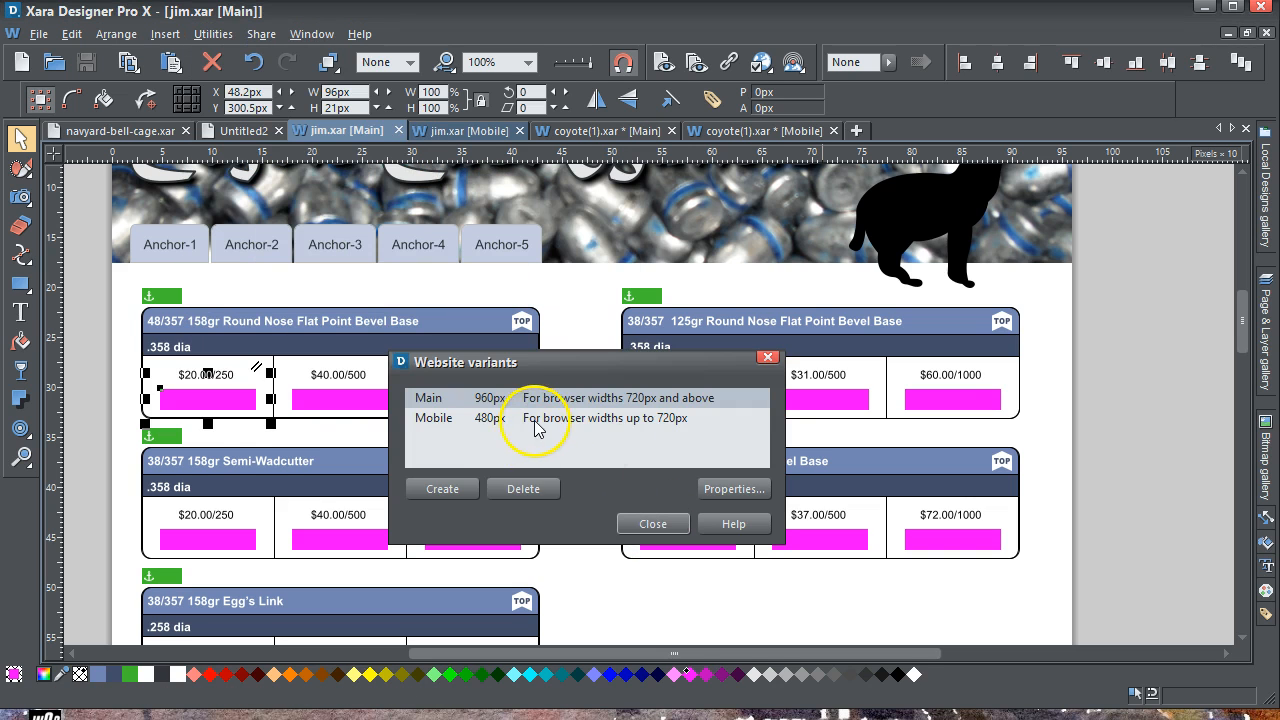
pyautogui.click(482, 425)
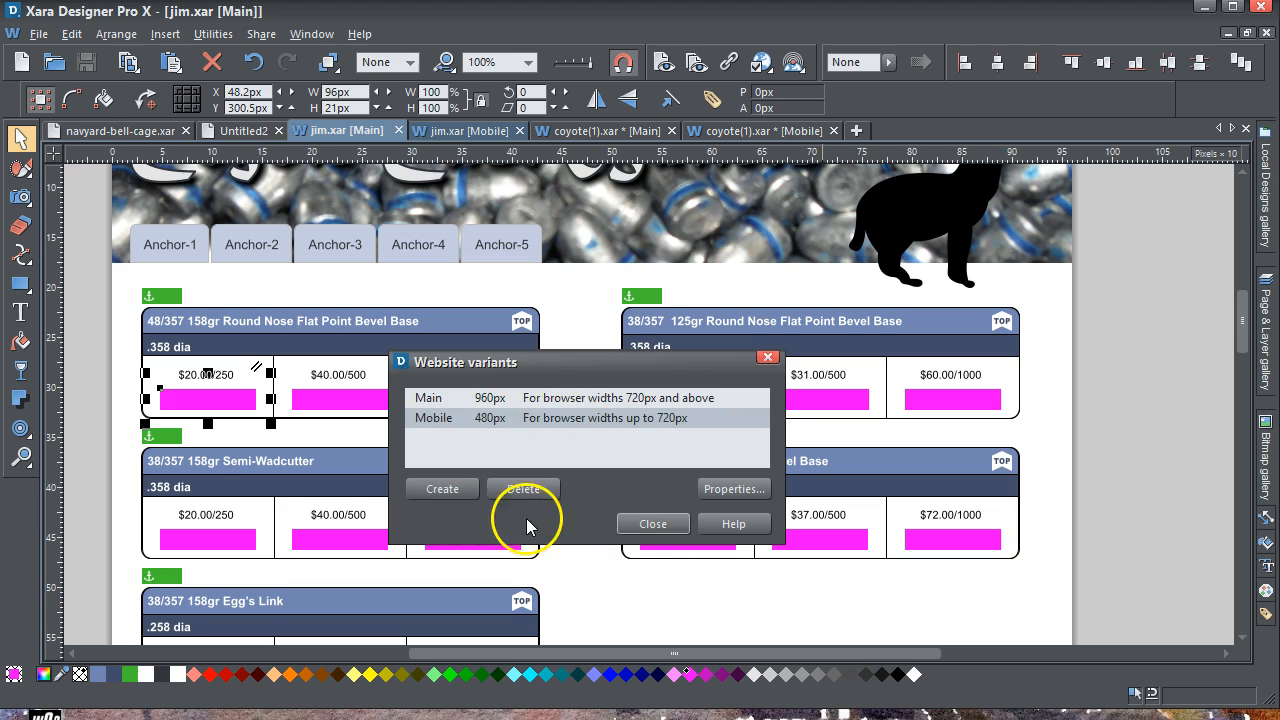
pyautogui.click(510, 489)
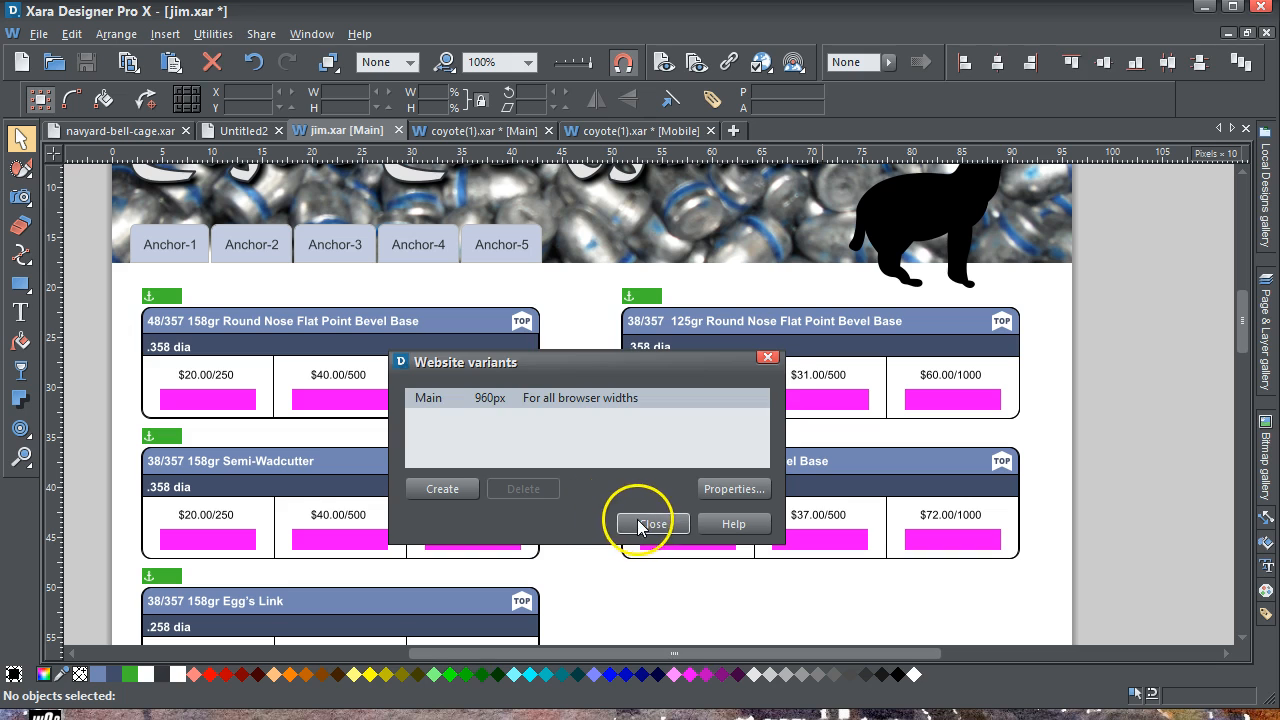
pyautogui.click(643, 525)
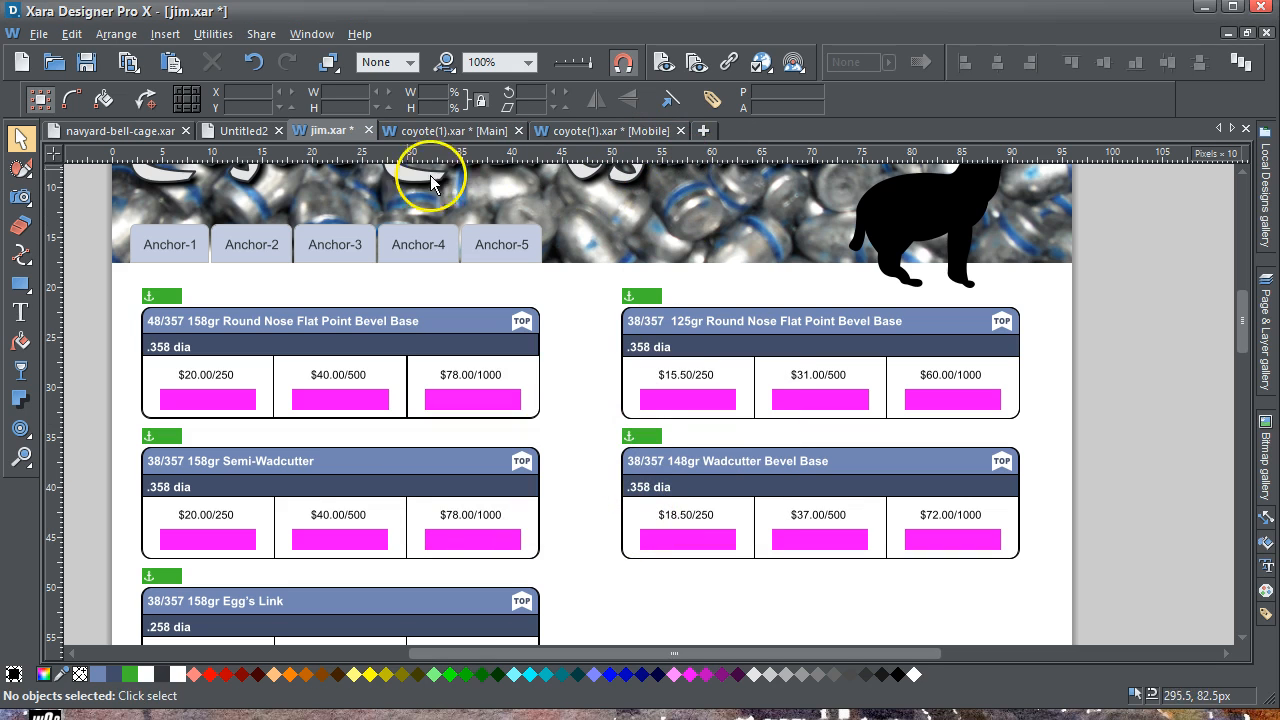
# Place jim.xar last among the open documents and create a 480px Mobile website variant for browser widths up to 720px.
pyautogui.moveTo(336, 138); pyautogui.dragTo(653, 175)
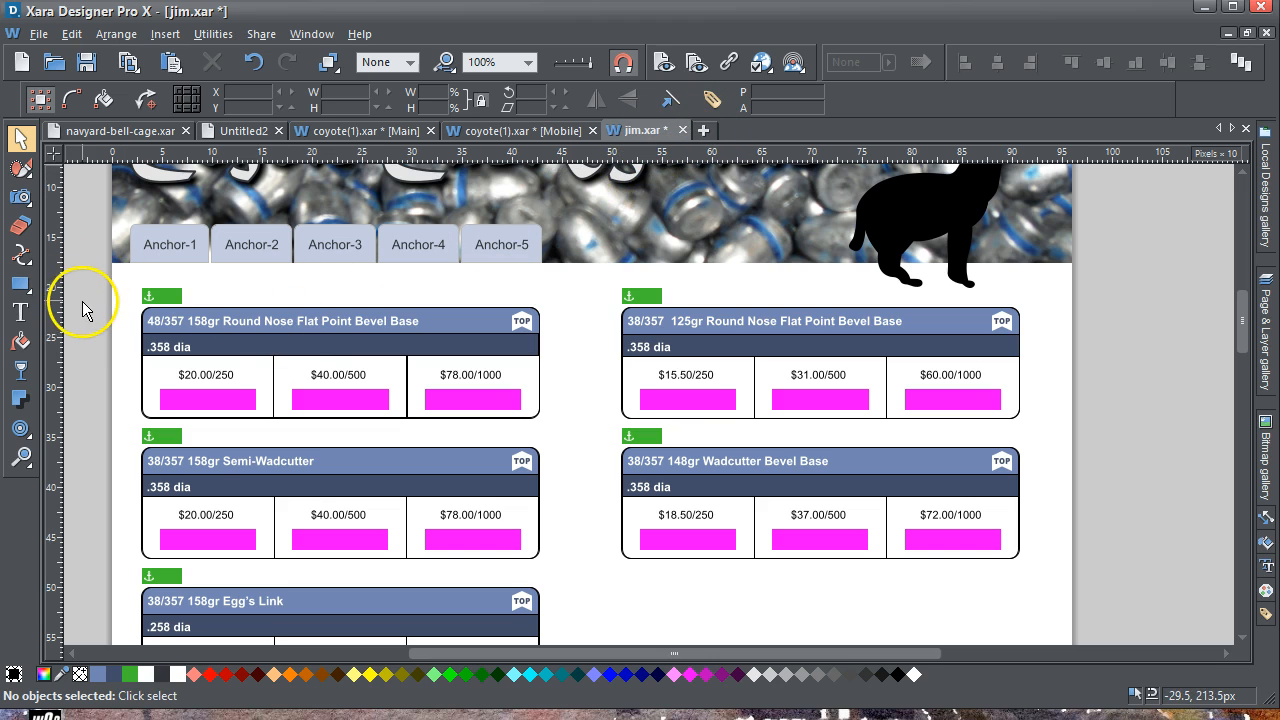
pyautogui.click(210, 36)
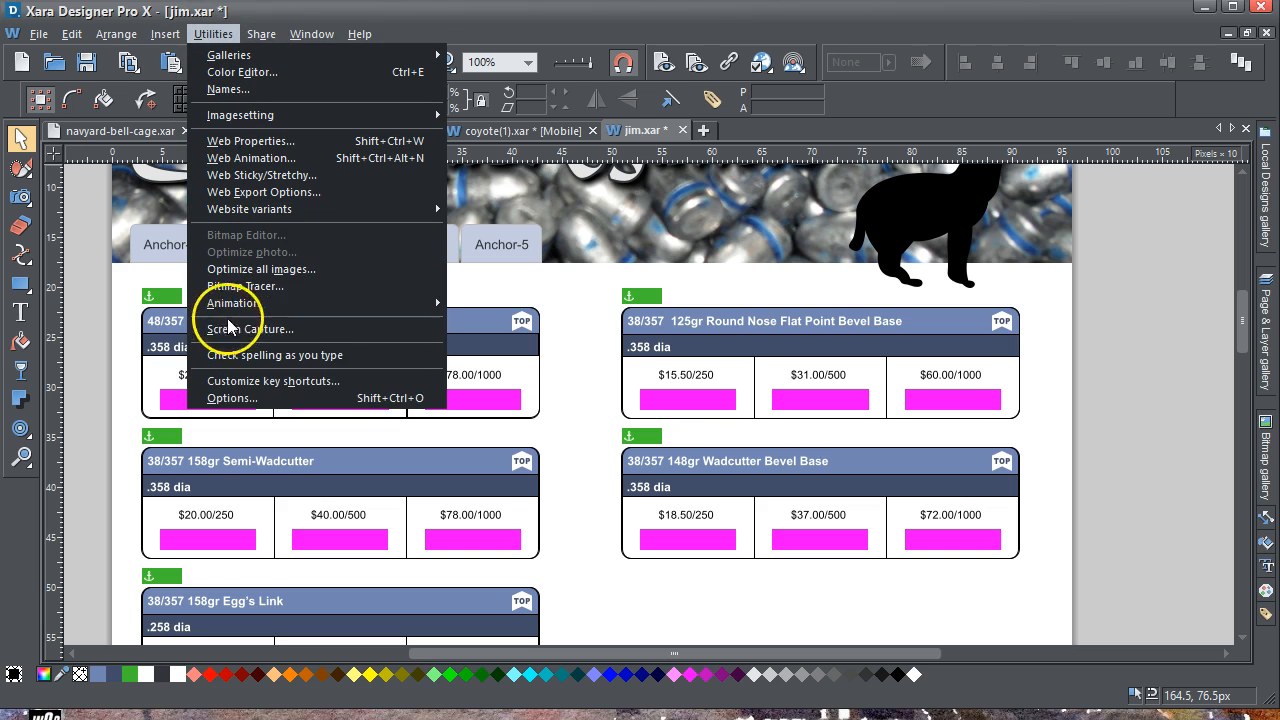
pyautogui.moveTo(314, 208)
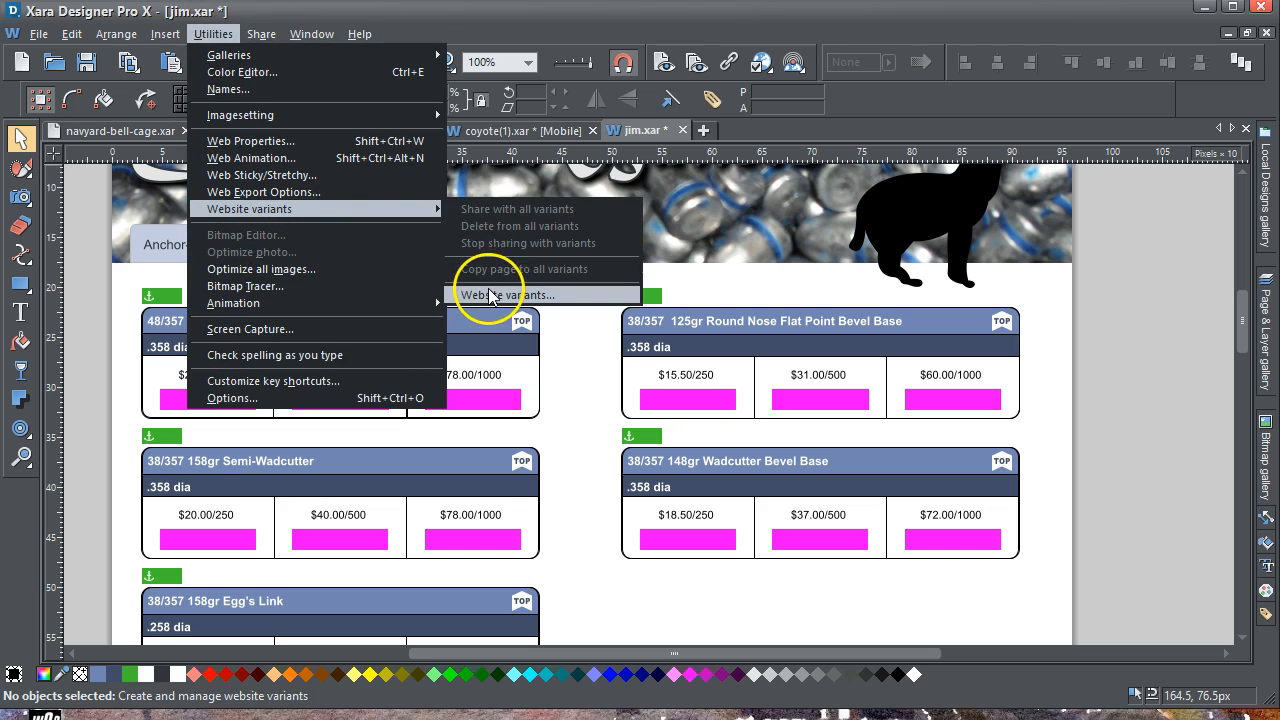
pyautogui.click(506, 295)
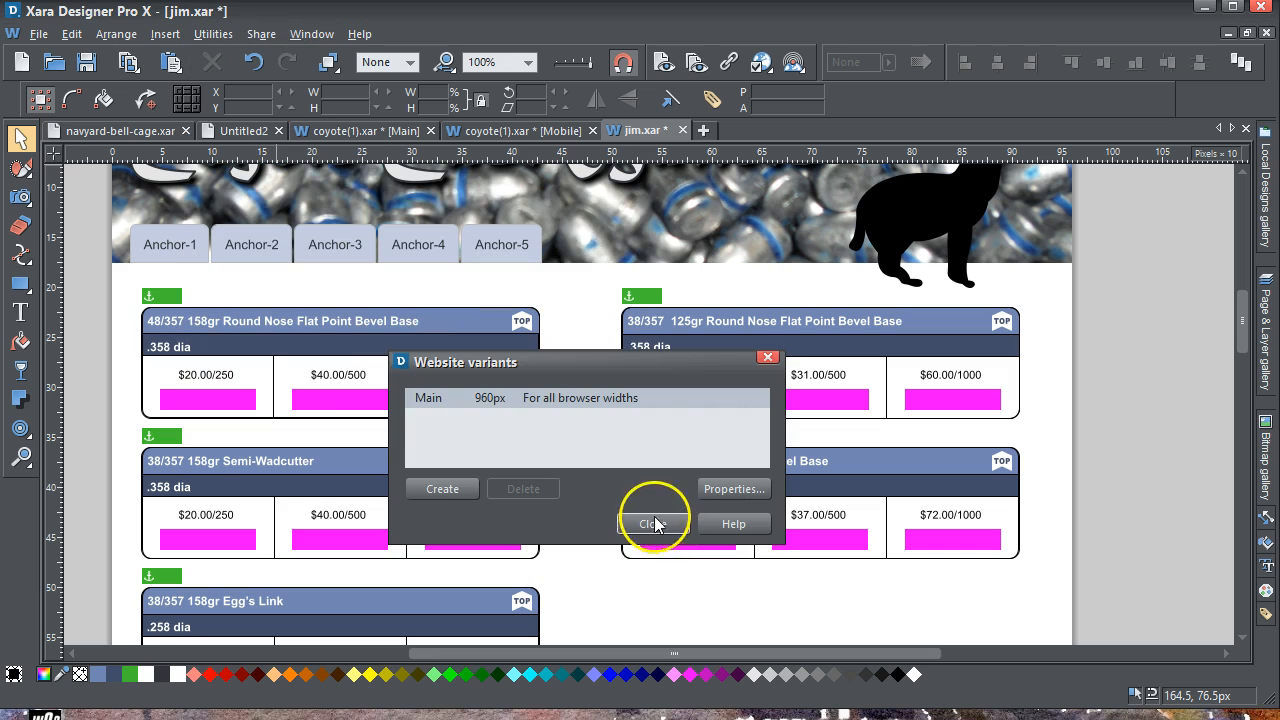
pyautogui.click(443, 490)
pyautogui.click(597, 513)
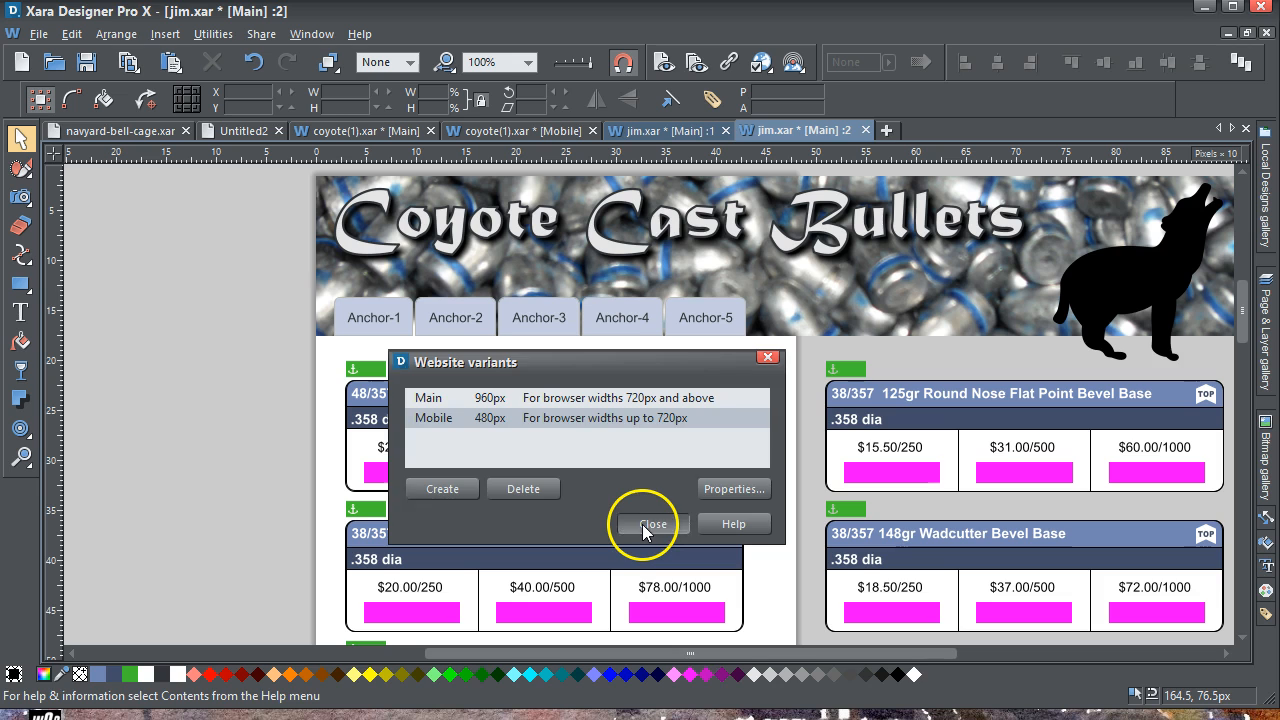
pyautogui.click(645, 526)
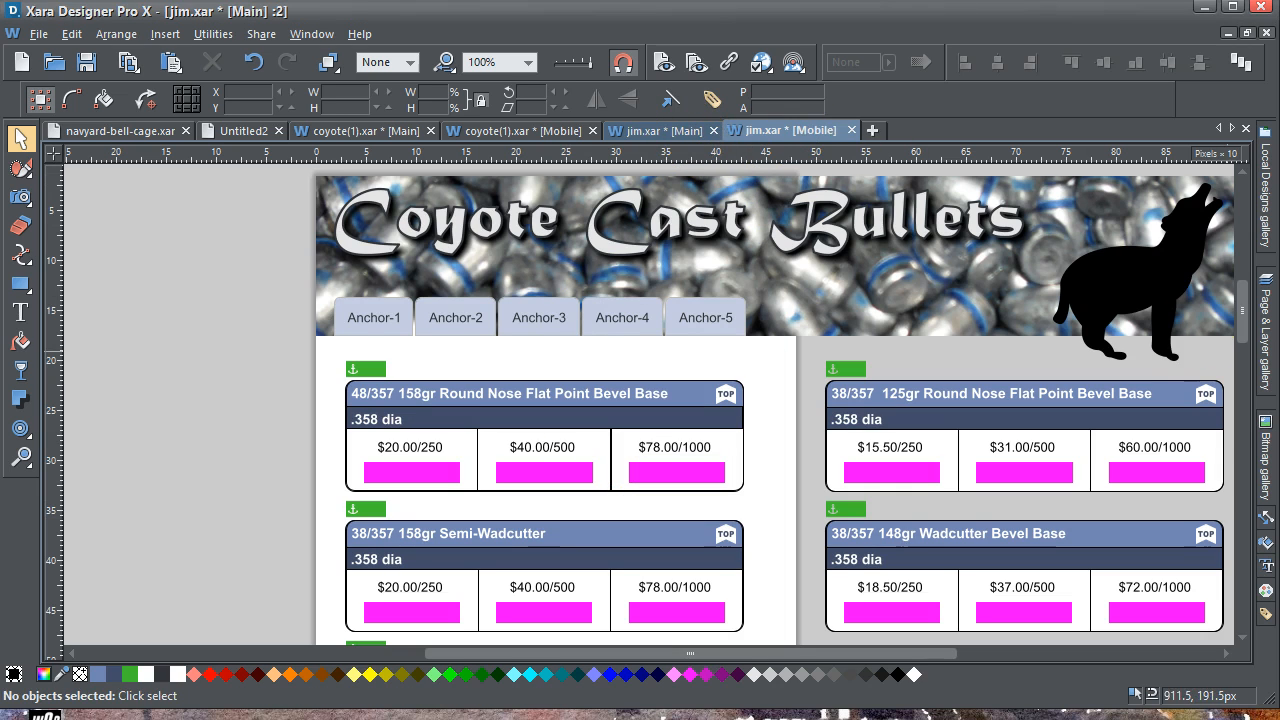
# Move the off-page 125gr Round Nose and 148gr Wadcutter tables with their anchors beneath the Egg's Link table, at about X 30, Y 623 px.
pyautogui.moveTo(1243, 318); pyautogui.dragTo(1243, 332)
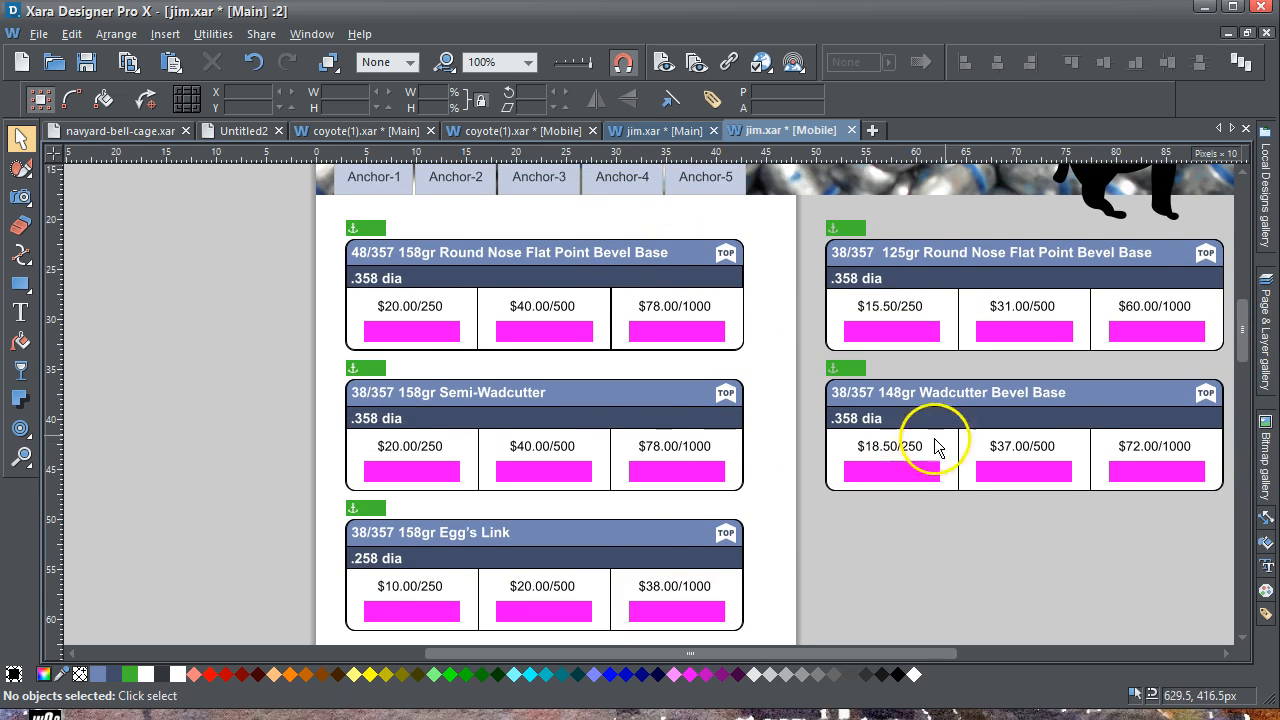
pyautogui.moveTo(1243, 318); pyautogui.dragTo(1246, 300)
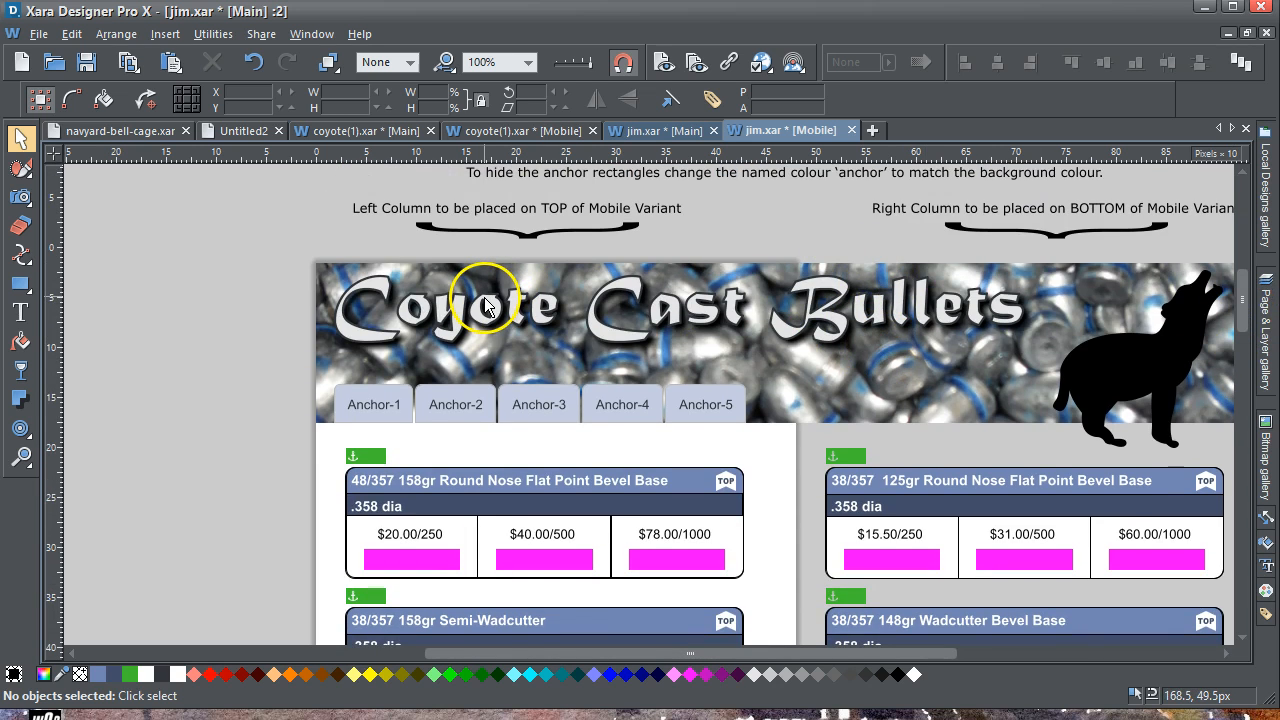
pyautogui.moveTo(1243, 322); pyautogui.dragTo(1243, 344)
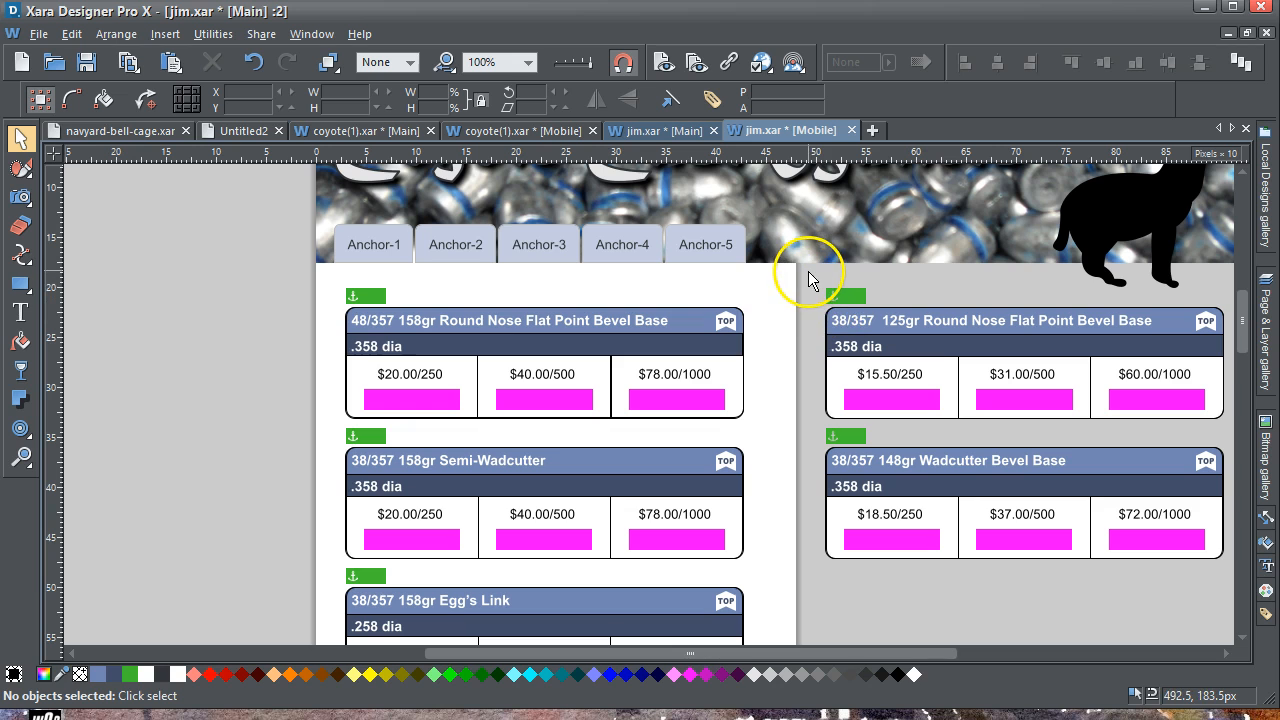
pyautogui.moveTo(808, 271); pyautogui.dragTo(1172, 612)
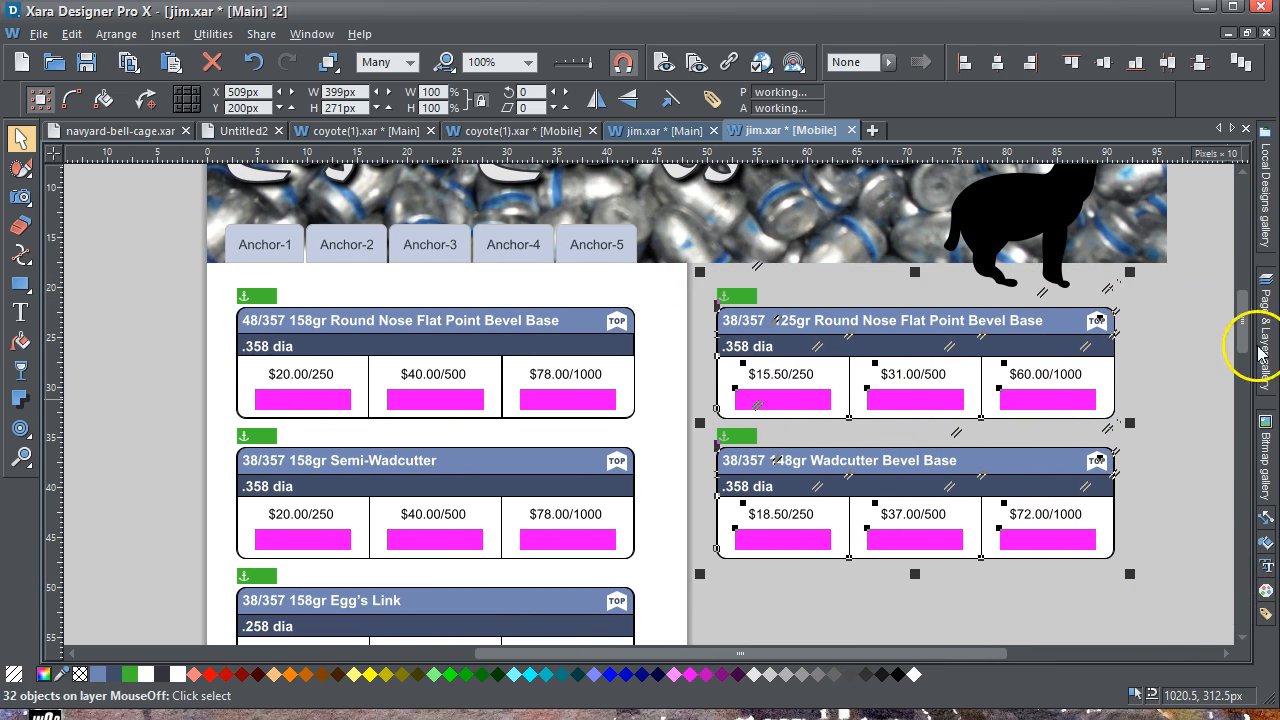
pyautogui.moveTo(1243, 338); pyautogui.dragTo(1243, 372)
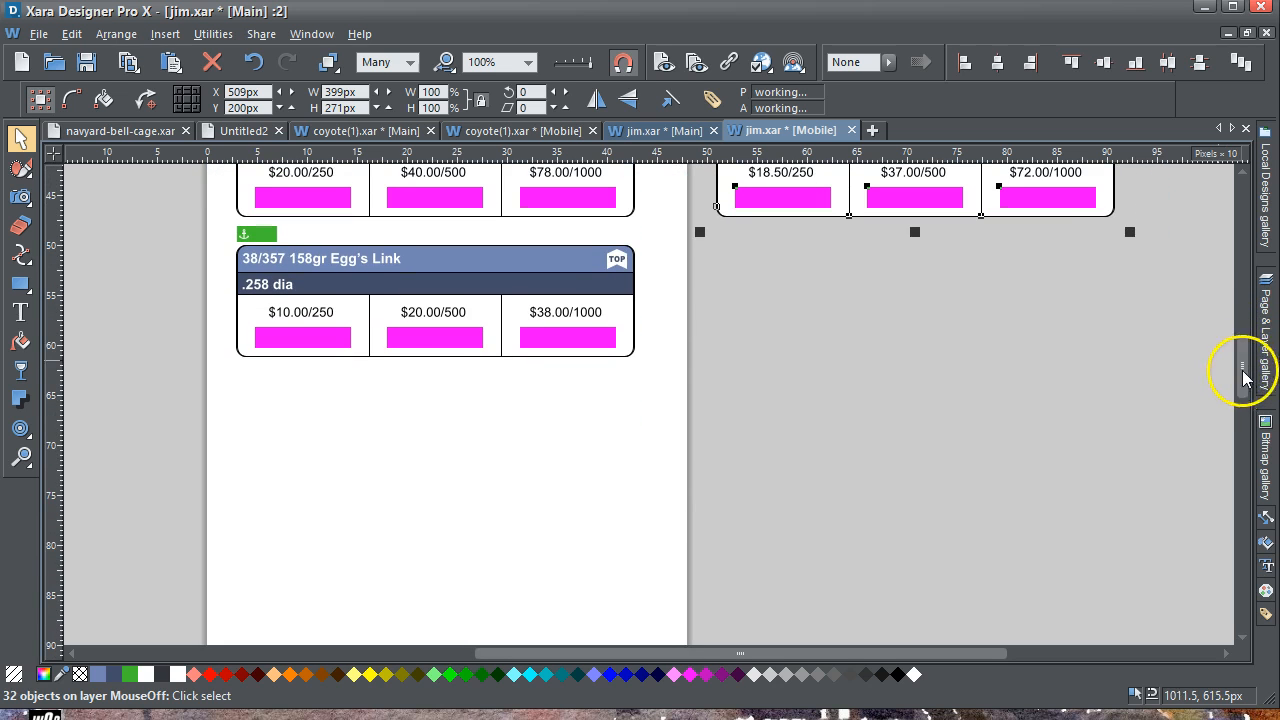
pyautogui.moveTo(772, 210); pyautogui.dragTo(294, 626)
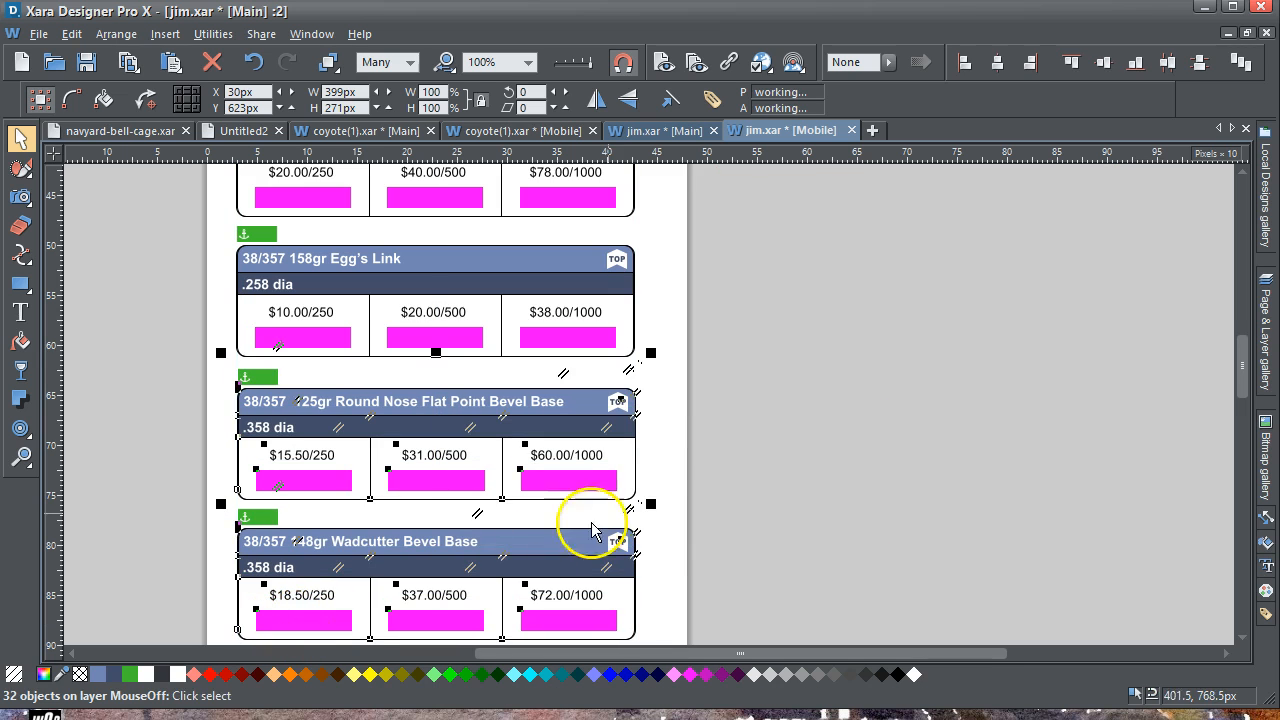
pyautogui.click(763, 457)
# Preview the website at full width and test the Anchor-3 and Anchor-4 links and the tables' TOP links.
pyautogui.click(665, 64)
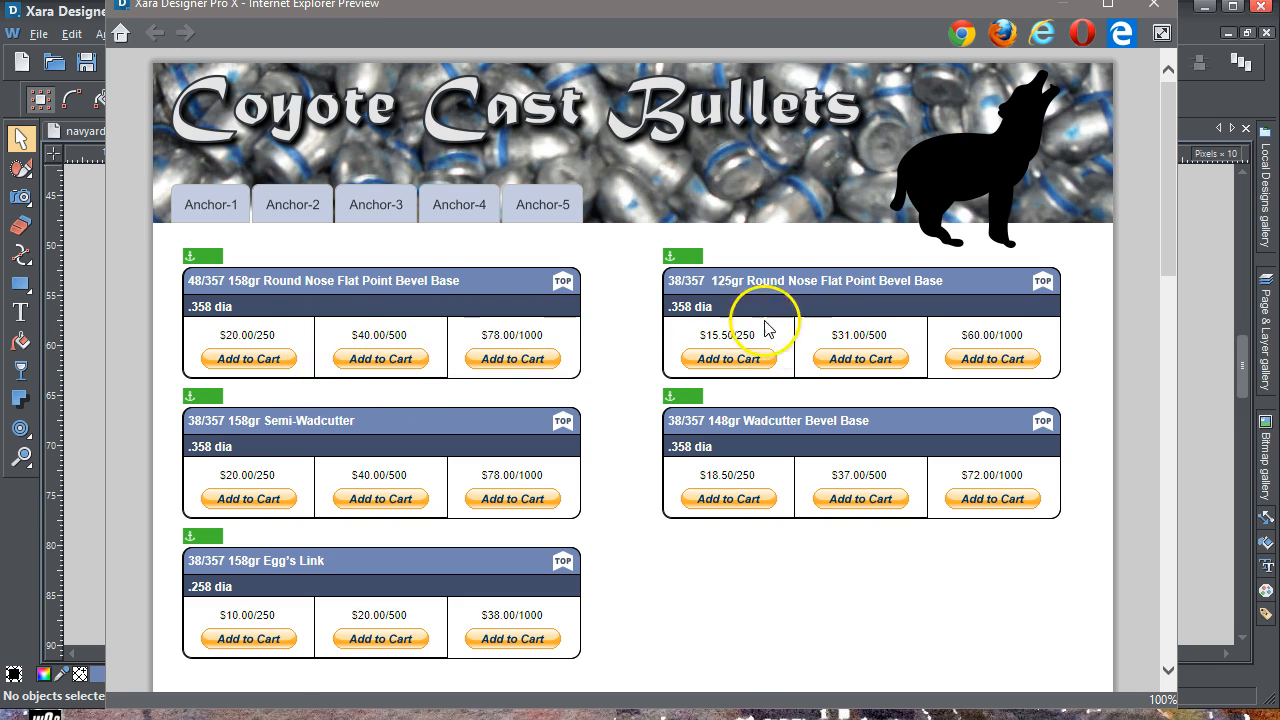
pyautogui.click(365, 218)
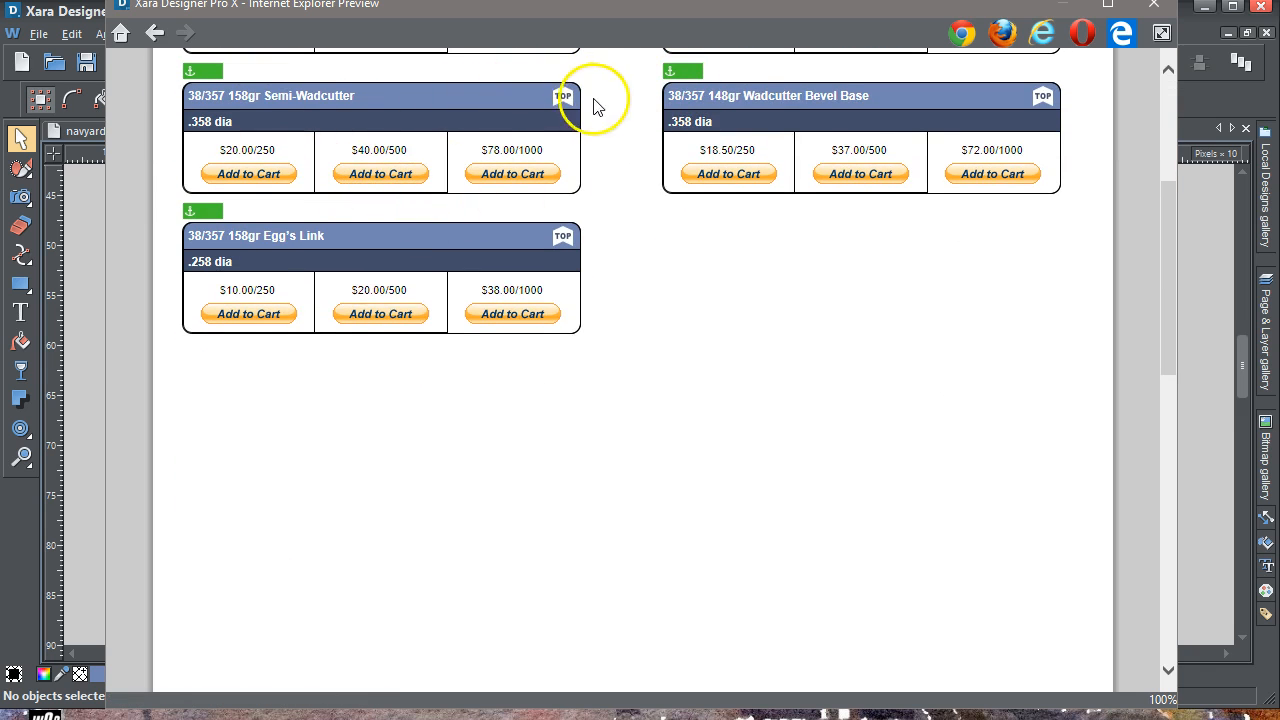
pyautogui.click(563, 96)
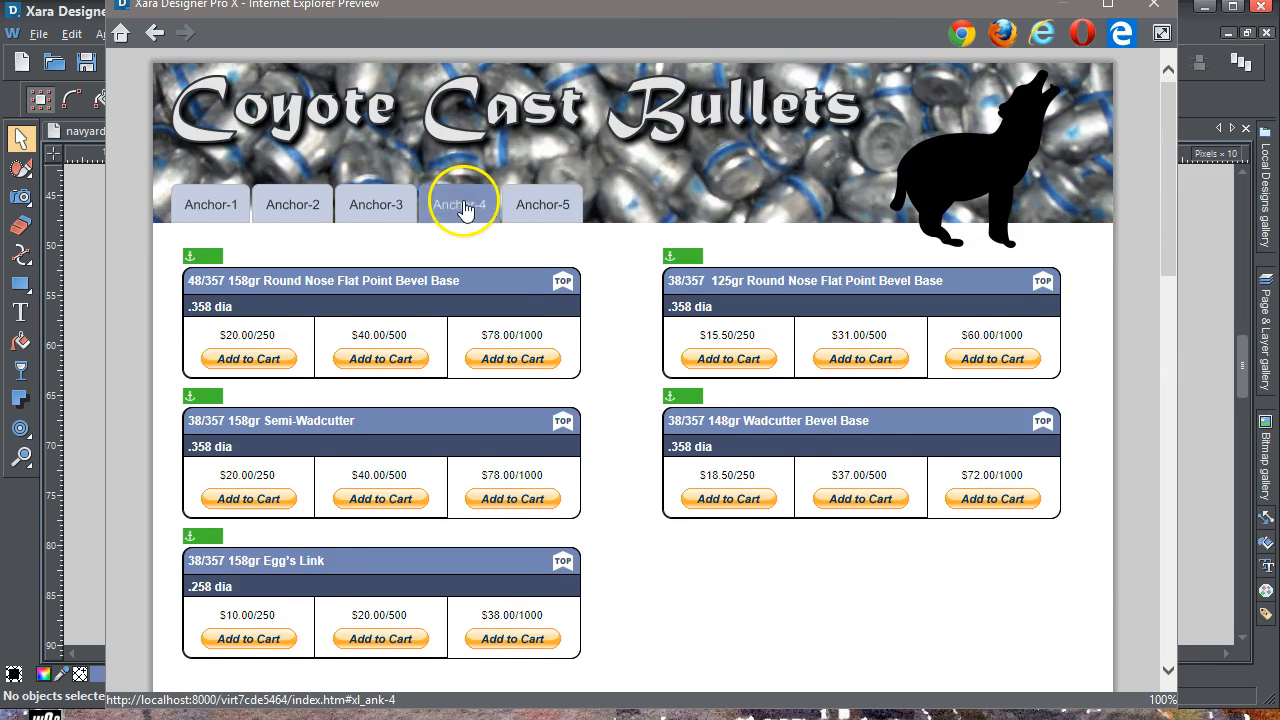
pyautogui.click(463, 206)
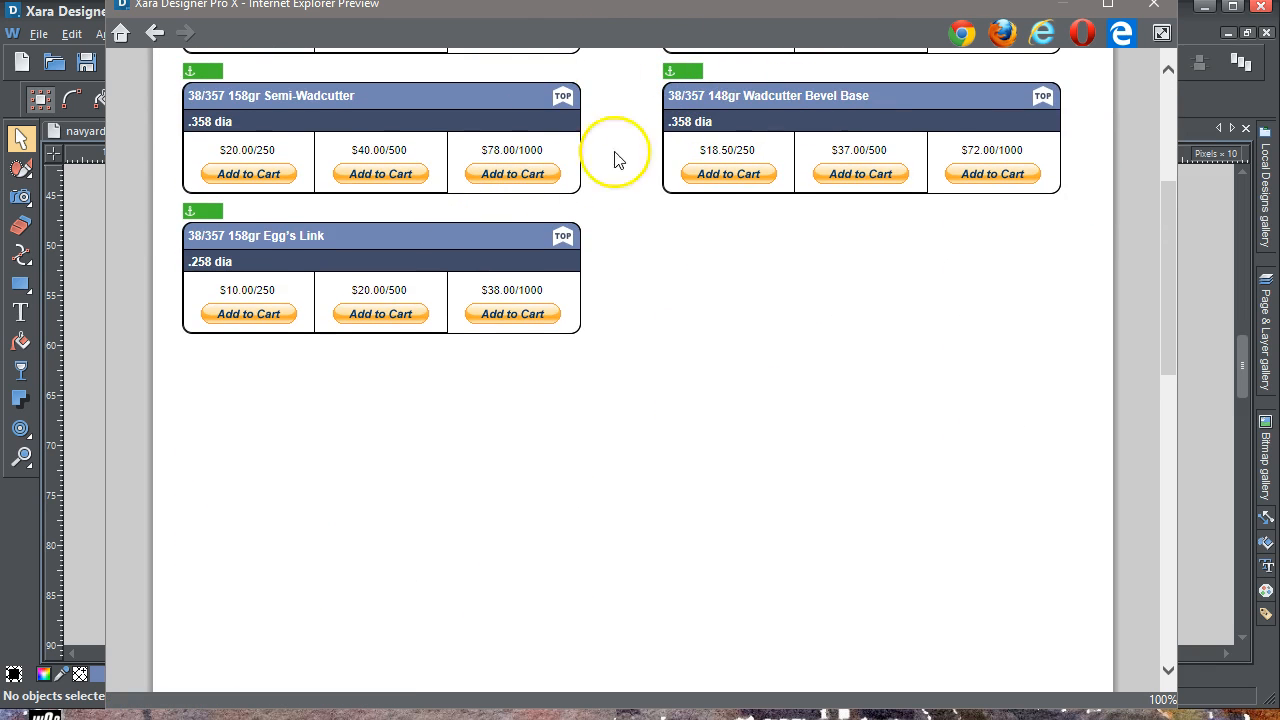
pyautogui.click(1044, 98)
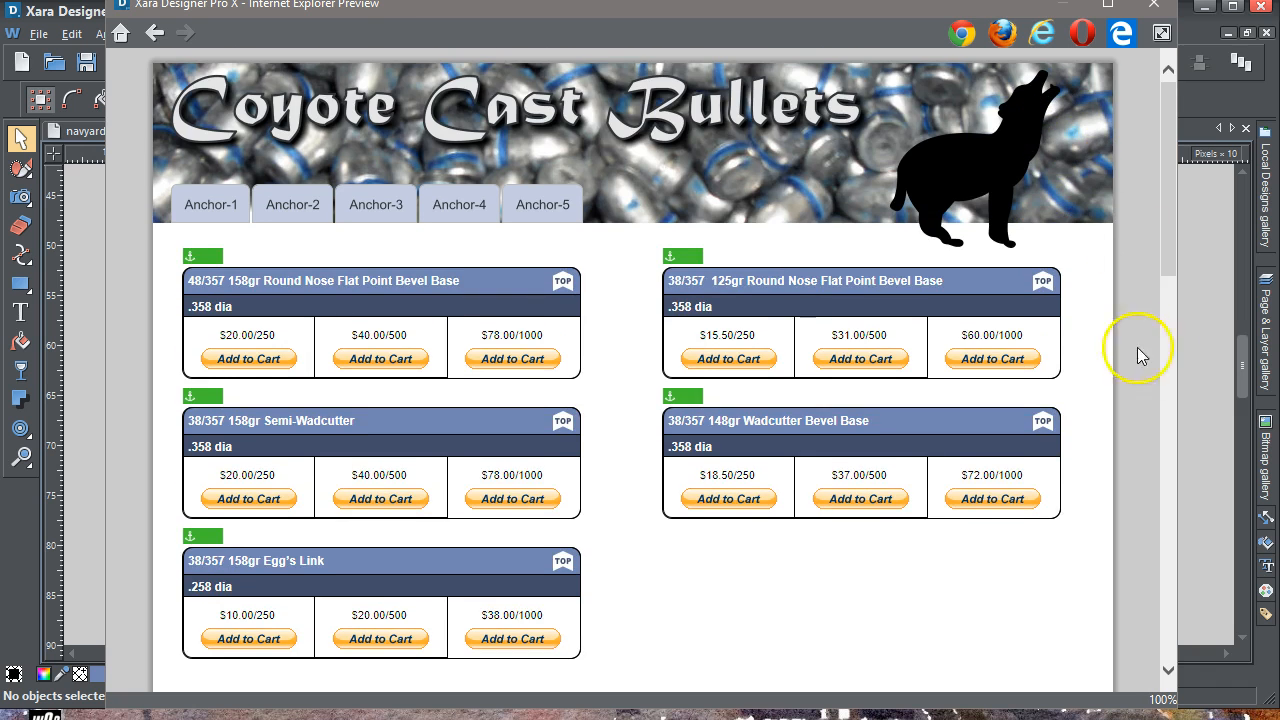
# Narrow the preview to the Mobile variant's width, test the Anchor-4 and TOP links there, and close the preview.
pyautogui.moveTo(1178, 305); pyautogui.dragTo(643, 315)
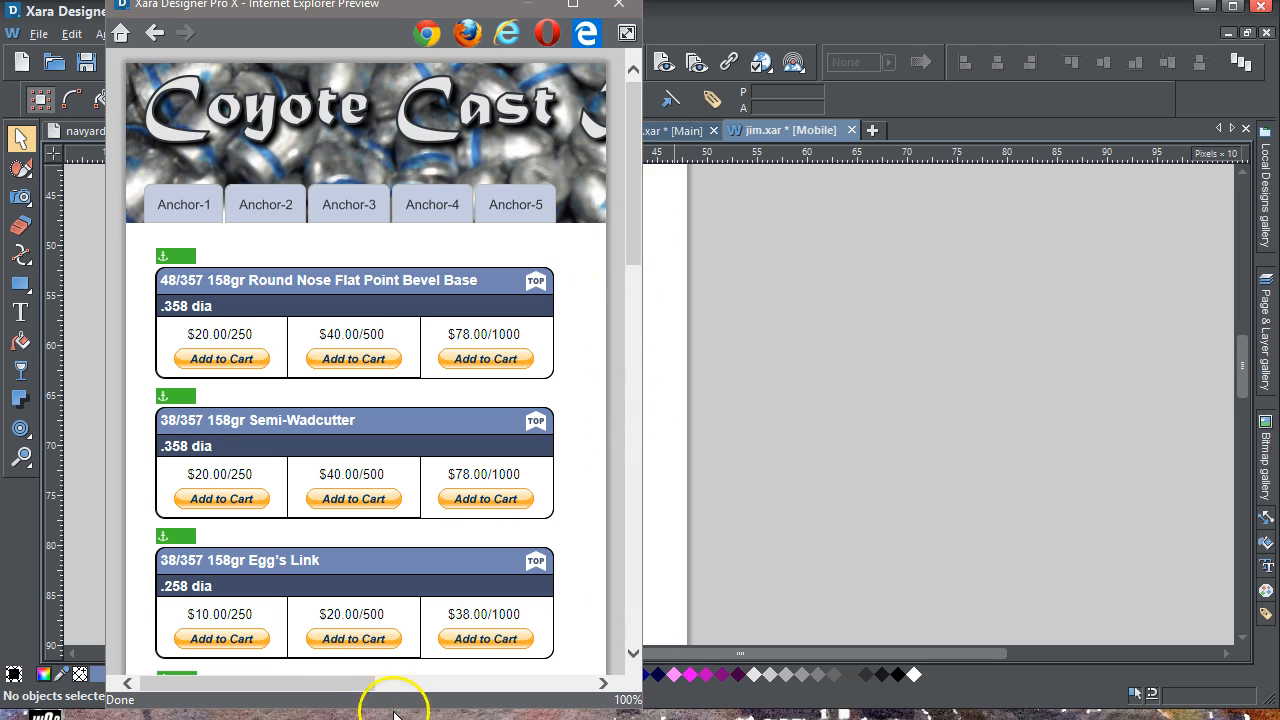
pyautogui.moveTo(355, 688); pyautogui.dragTo(305, 693)
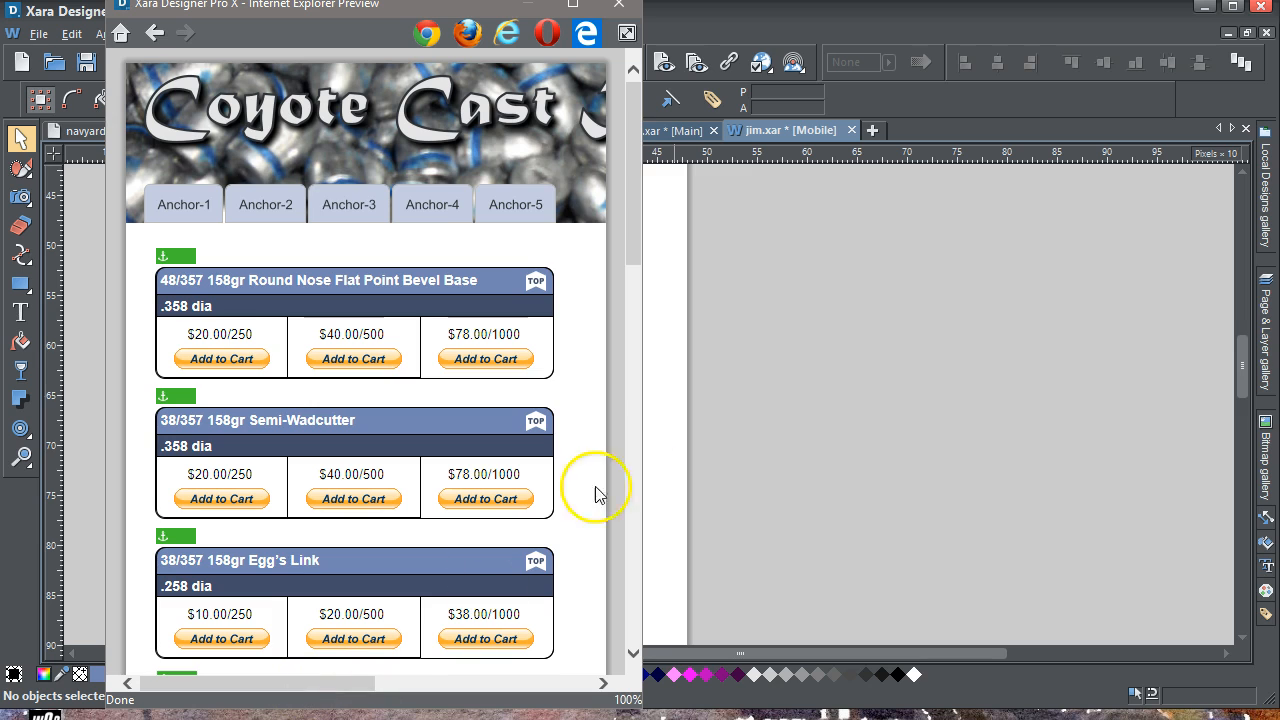
pyautogui.moveTo(632, 250); pyautogui.dragTo(637, 250)
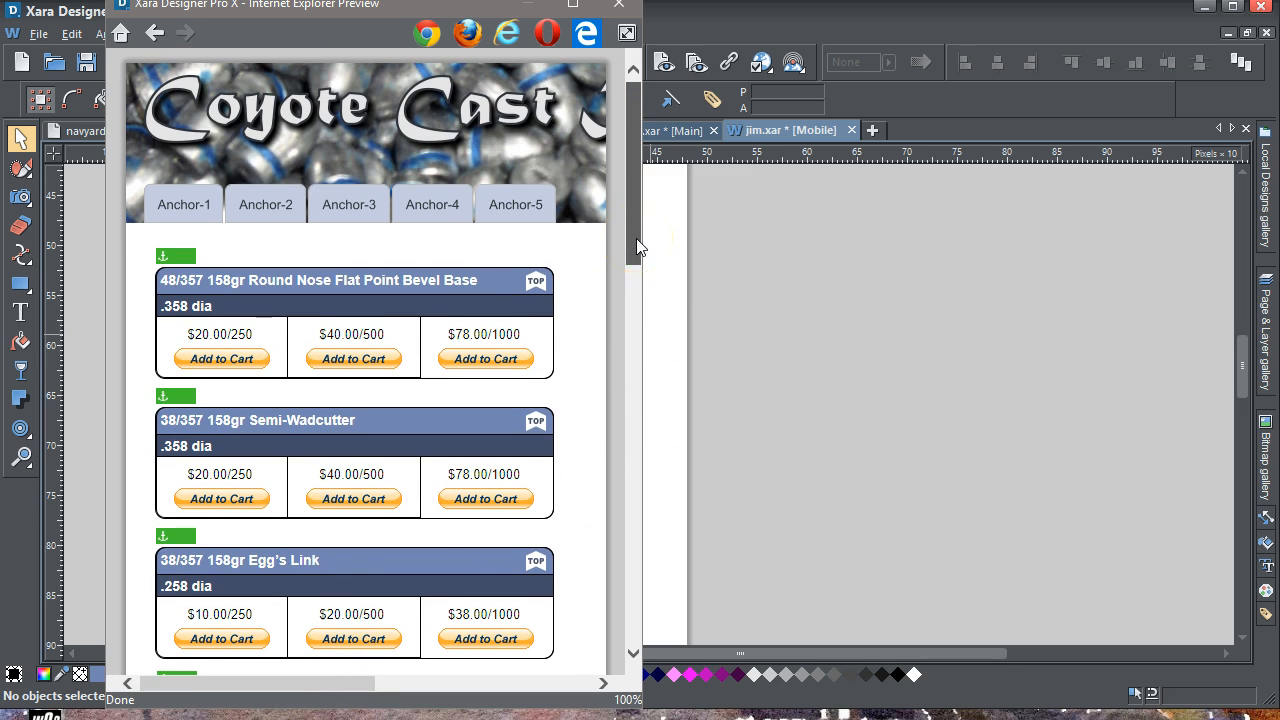
pyautogui.moveTo(343, 690); pyautogui.dragTo(281, 699)
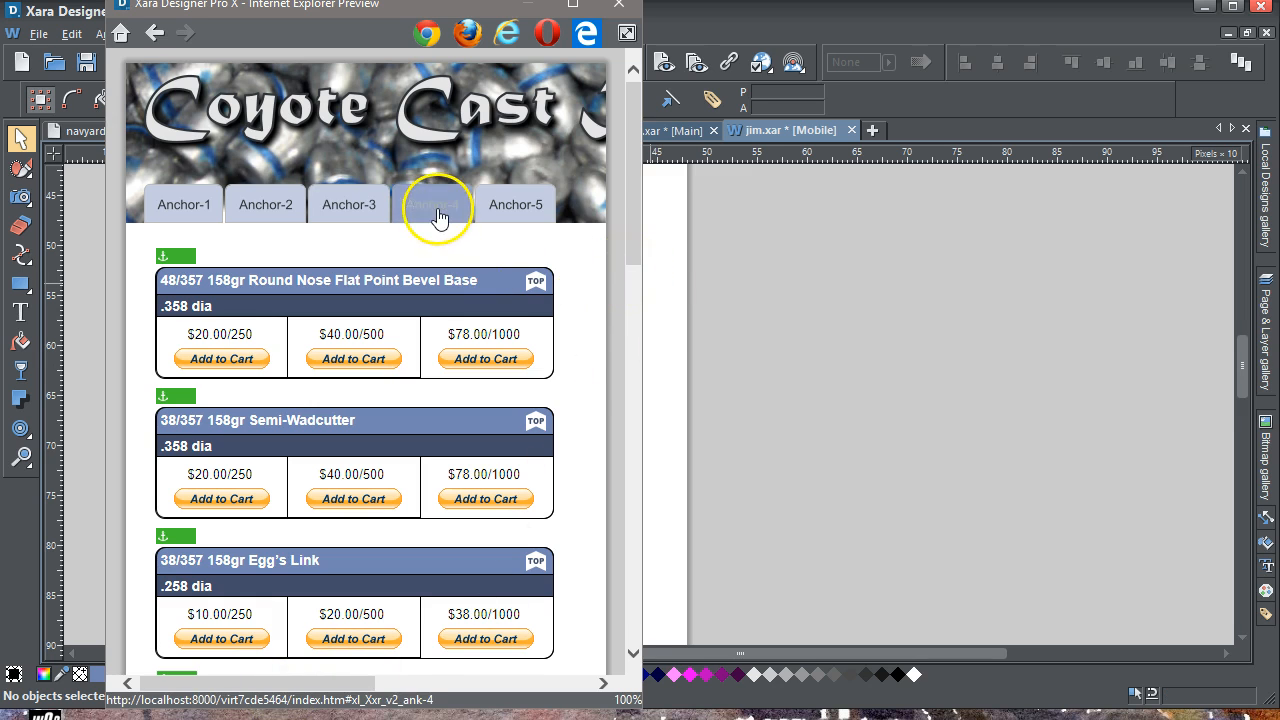
pyautogui.click(434, 205)
pyautogui.click(505, 105)
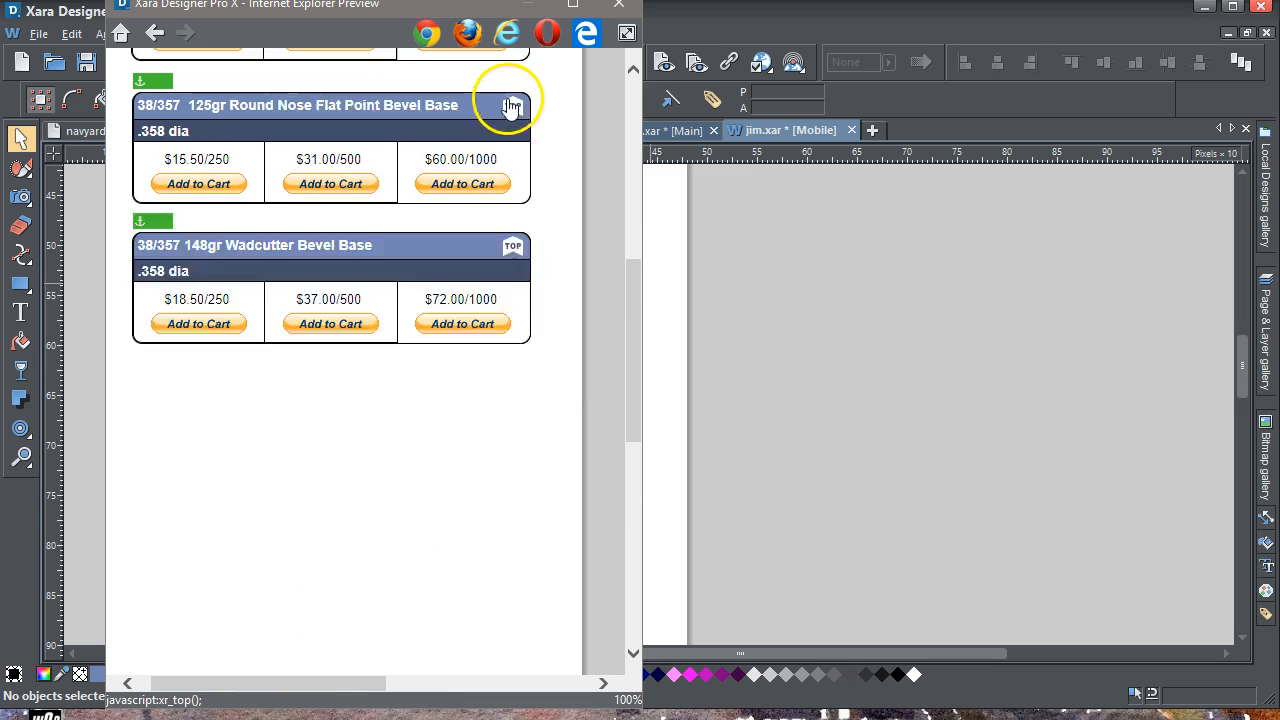
pyautogui.click(620, 10)
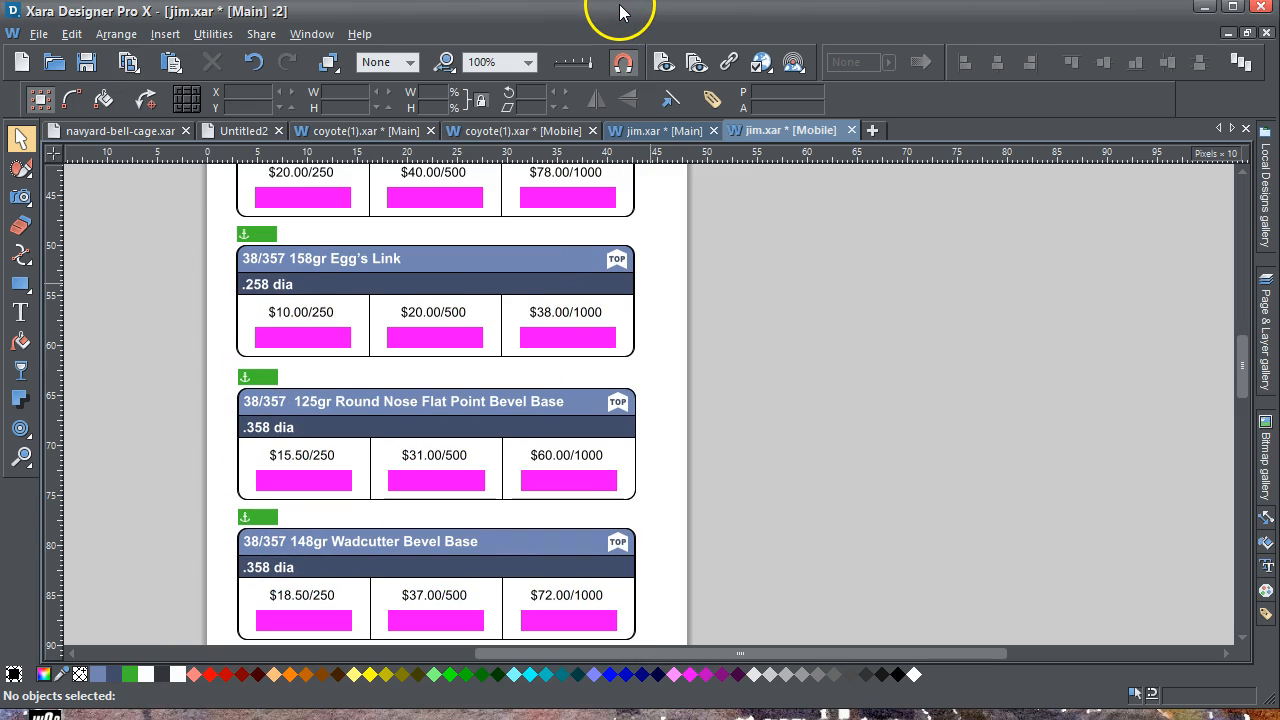
# Save jim.xar, close it, and reopen it from the recently used files.
pyautogui.click(87, 62)
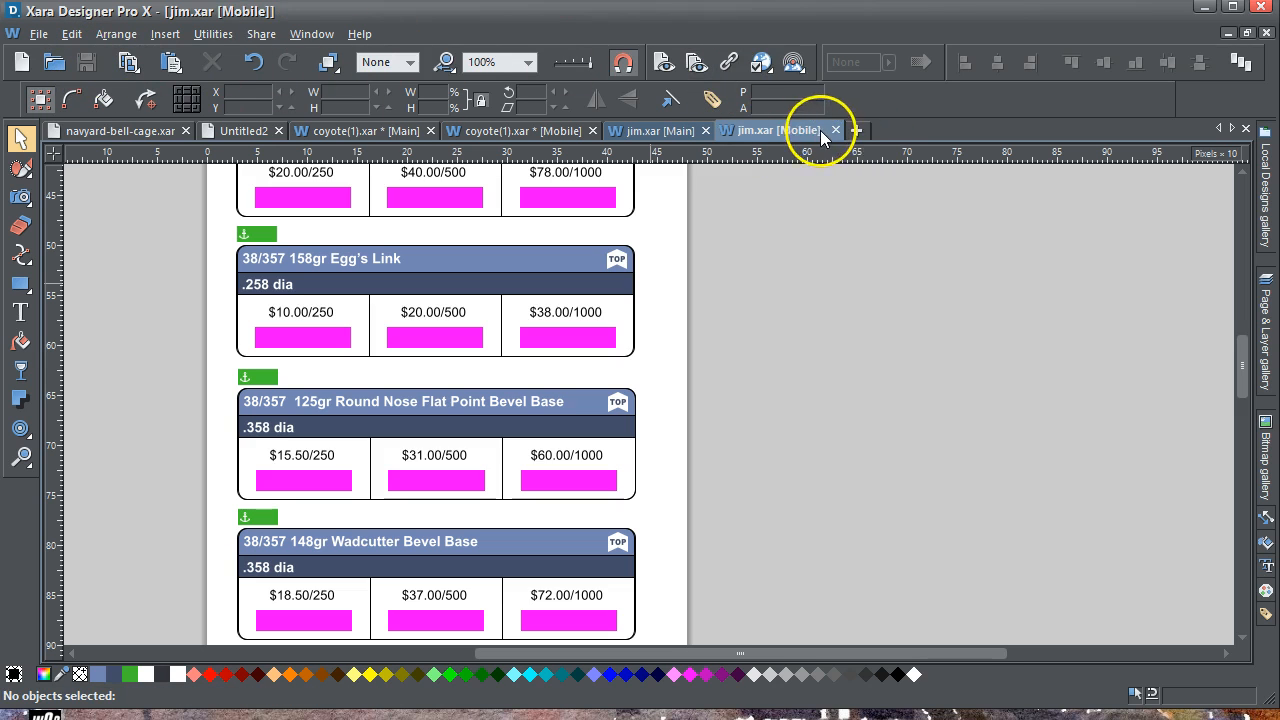
pyautogui.click(705, 131)
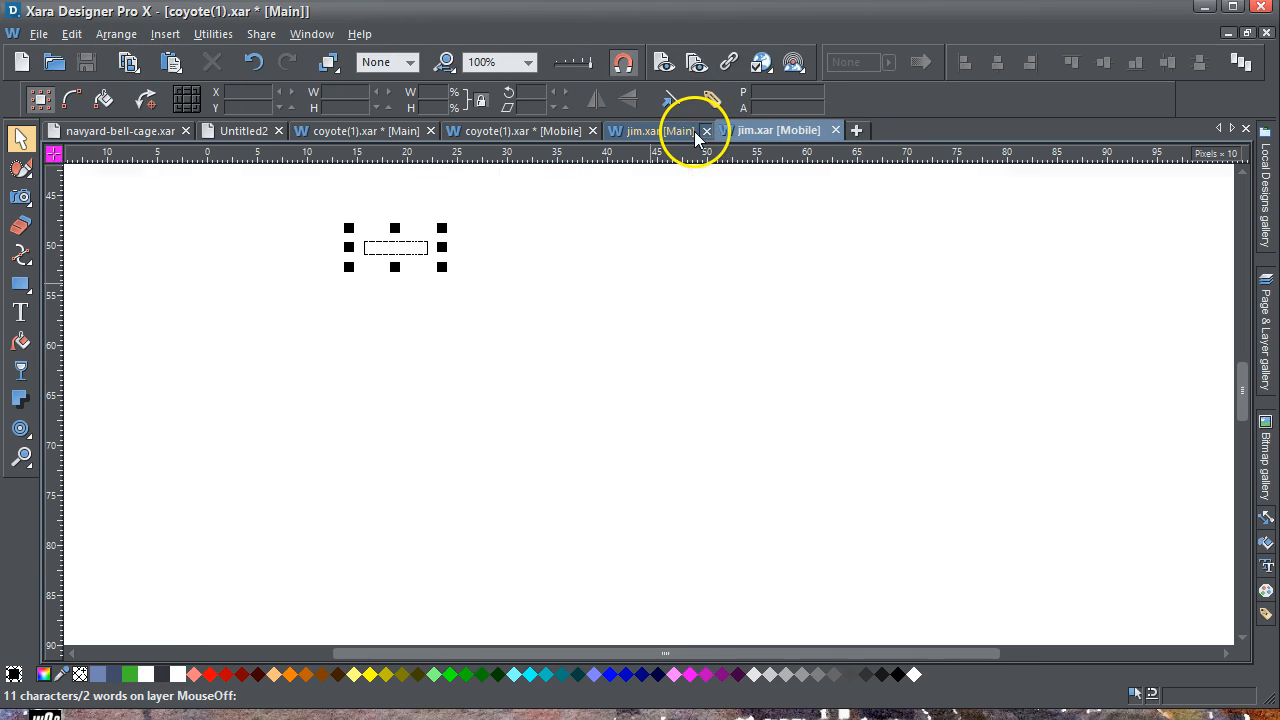
pyautogui.click(39, 36)
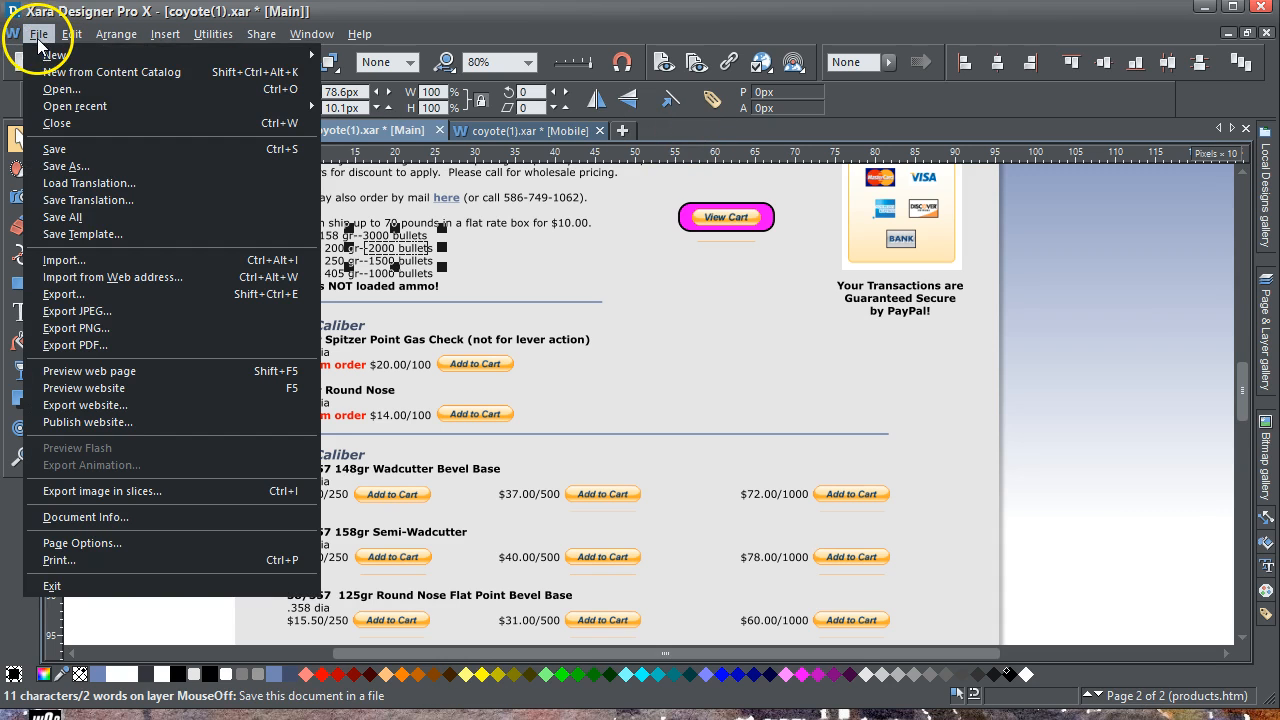
pyautogui.moveTo(263, 105)
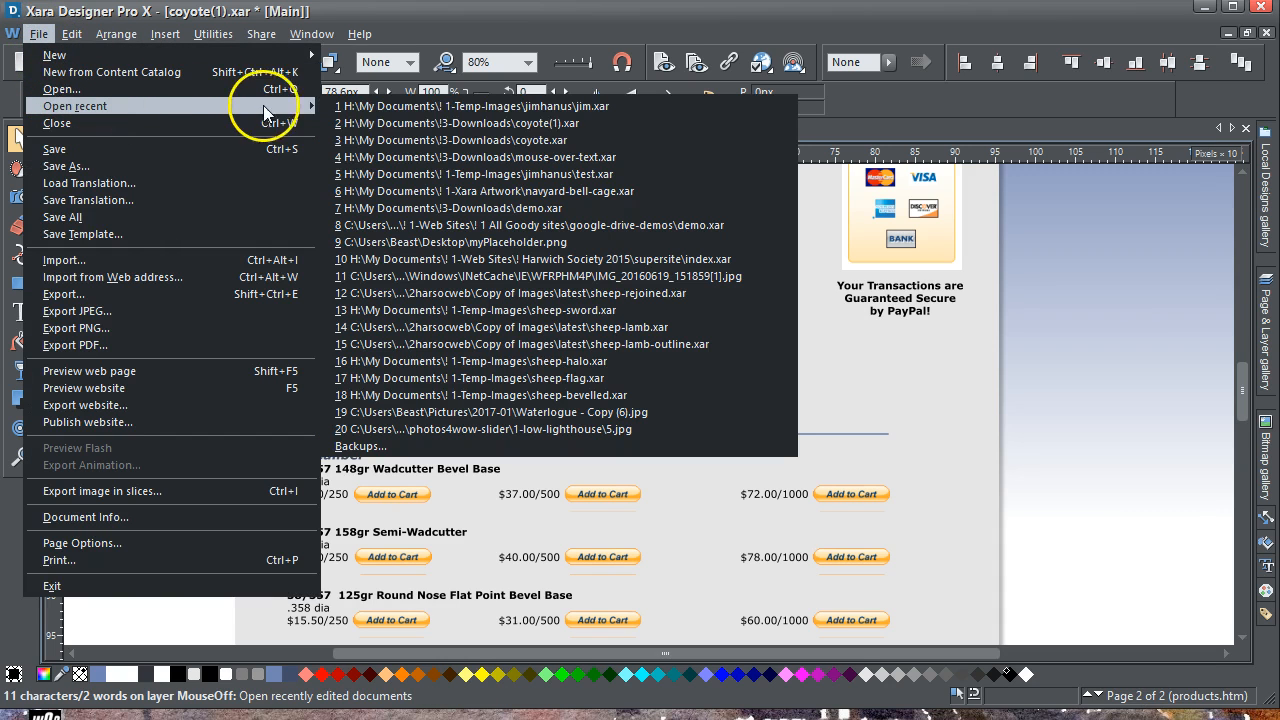
pyautogui.click(405, 107)
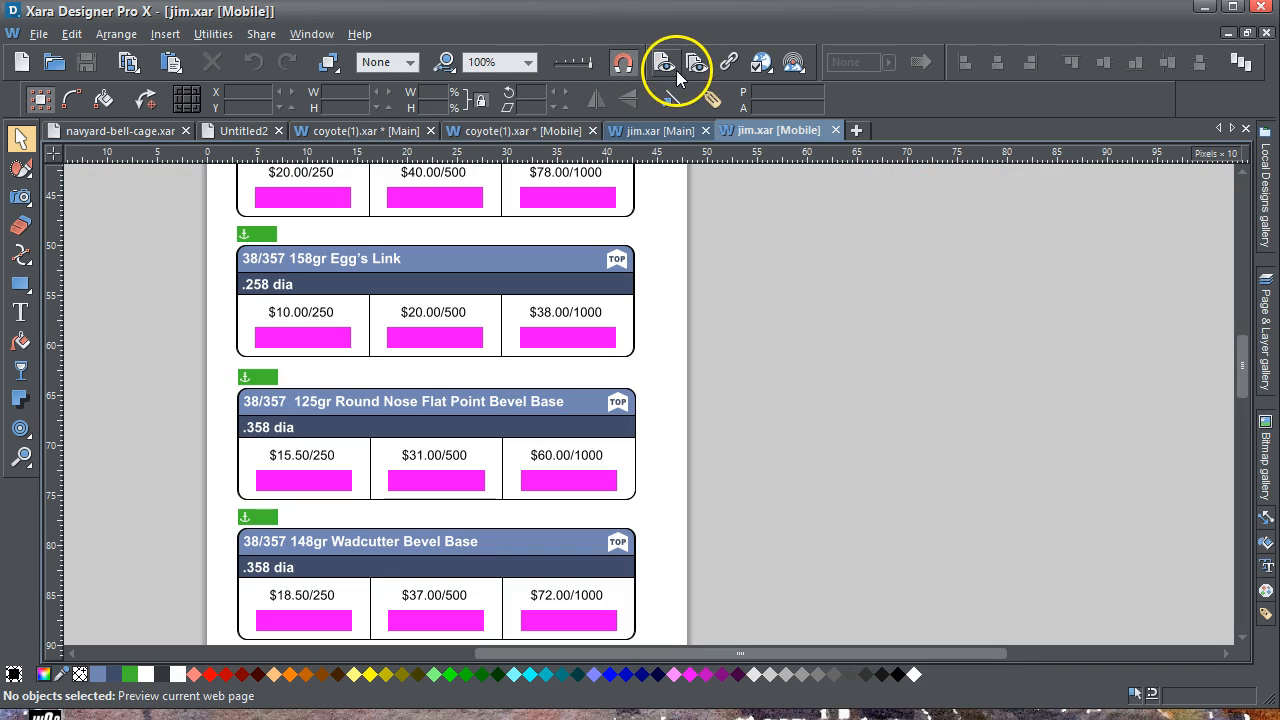
# Preview the Mobile page, test its anchor buttons and the tables' TOP links, and close the preview.
pyautogui.click(664, 66)
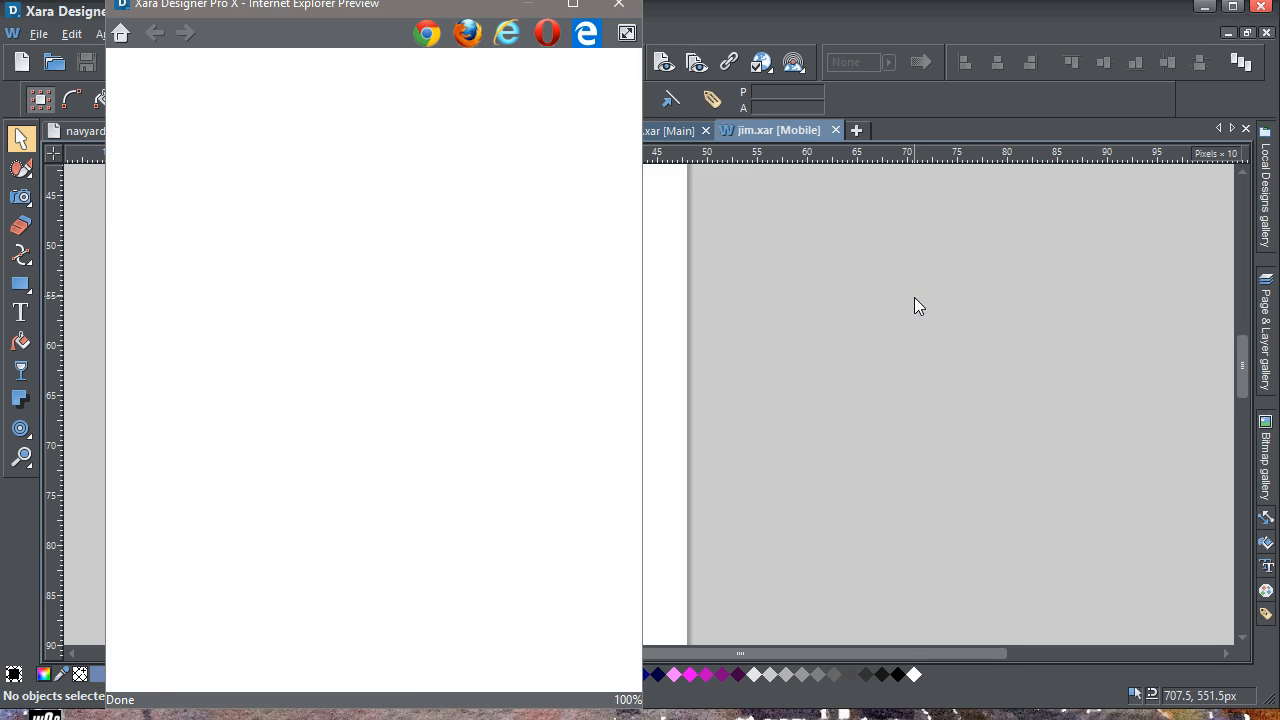
pyautogui.moveTo(634, 226)
pyautogui.mouseDown()
pyautogui.moveTo(623, 312)
pyautogui.moveTo(634, 389)
pyautogui.moveTo(635, 214)
pyautogui.moveTo(632, 246)
pyautogui.moveTo(634, 343)
pyautogui.moveTo(649, 214)
pyautogui.mouseUp()
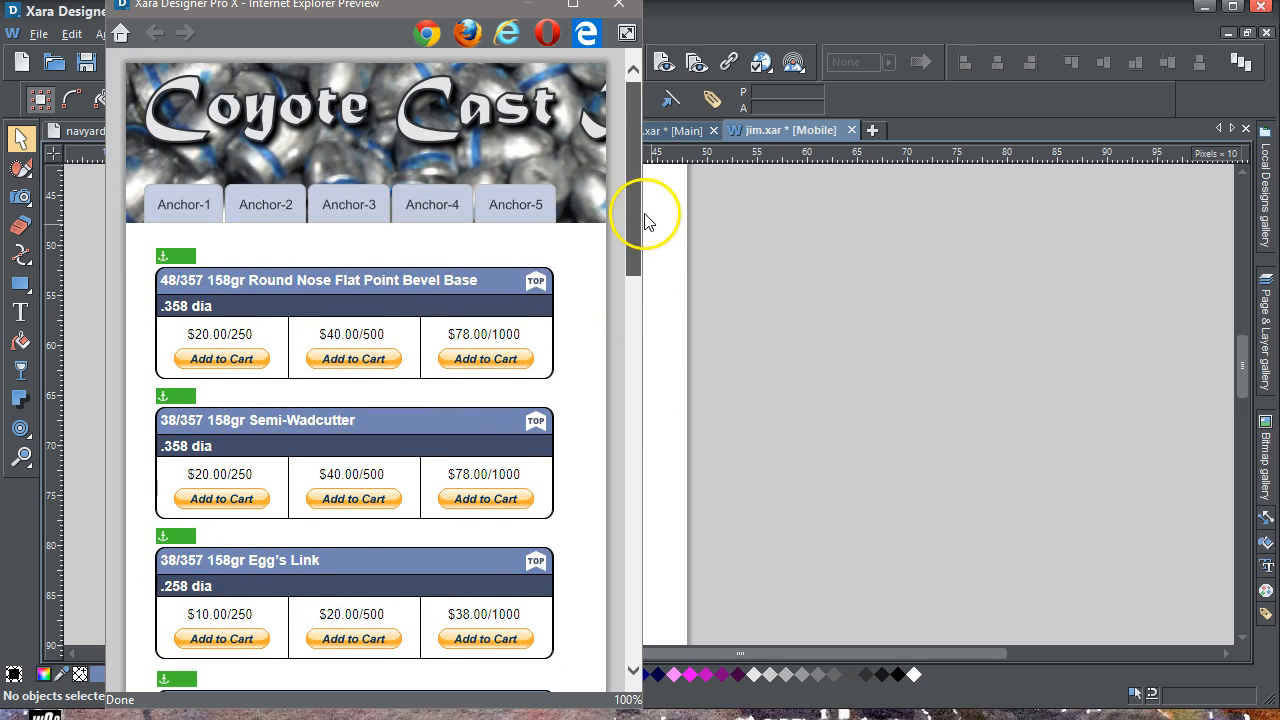
pyautogui.click(512, 200)
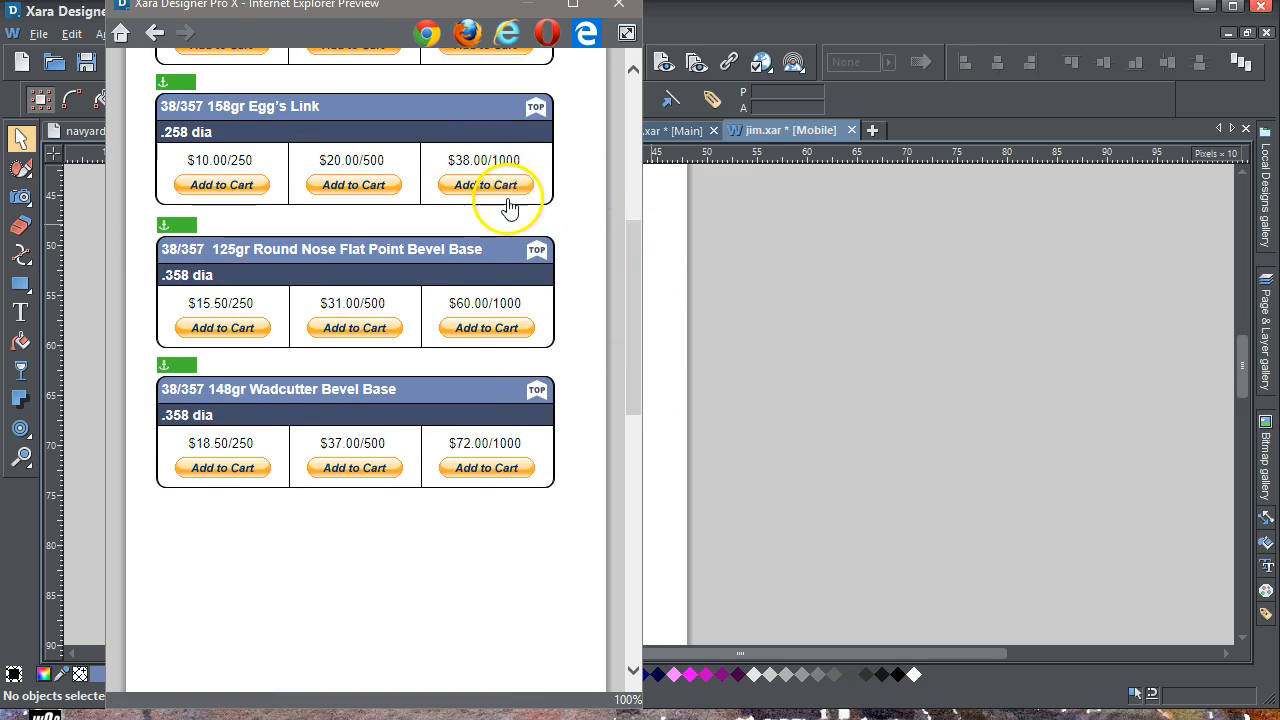
pyautogui.click(536, 96)
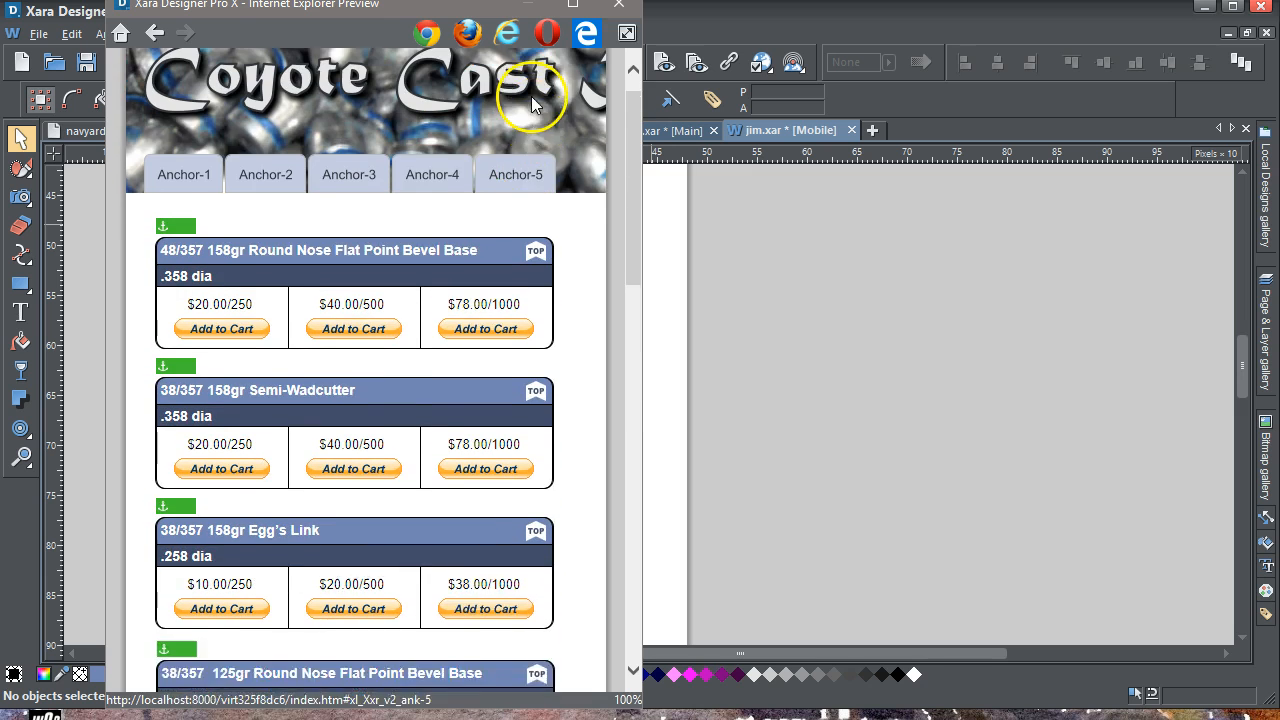
pyautogui.click(436, 216)
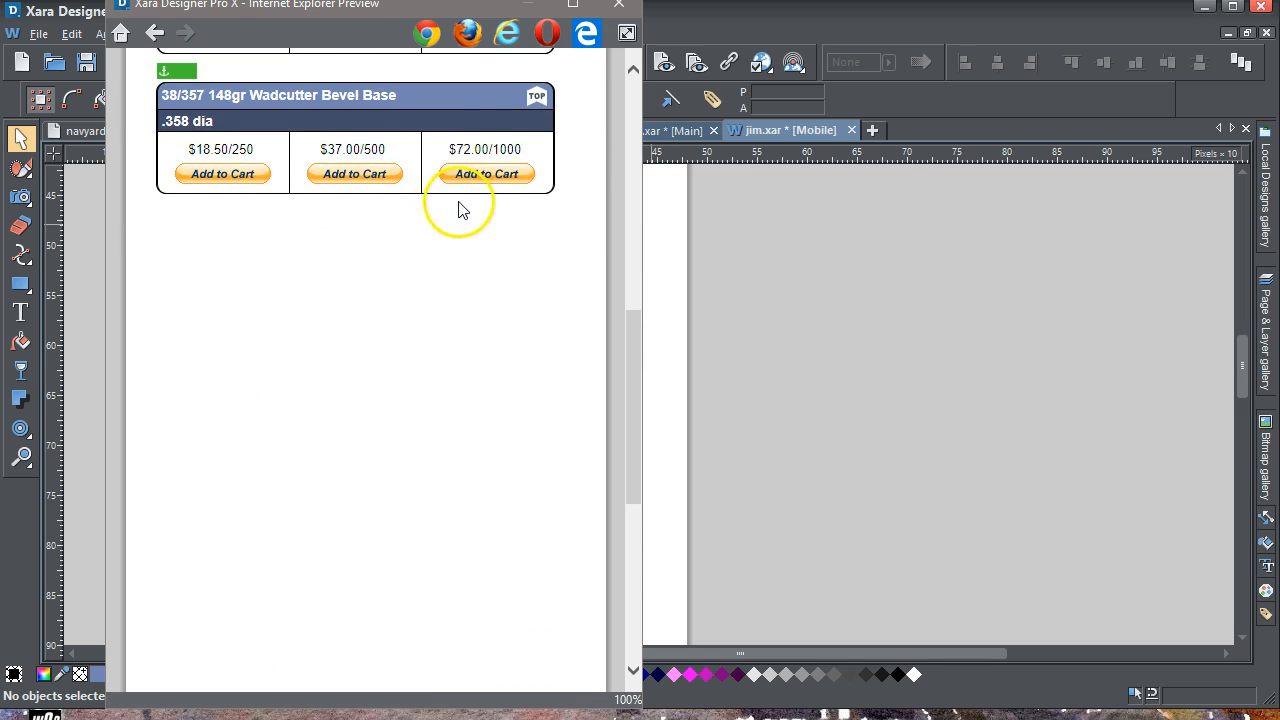
pyautogui.click(537, 103)
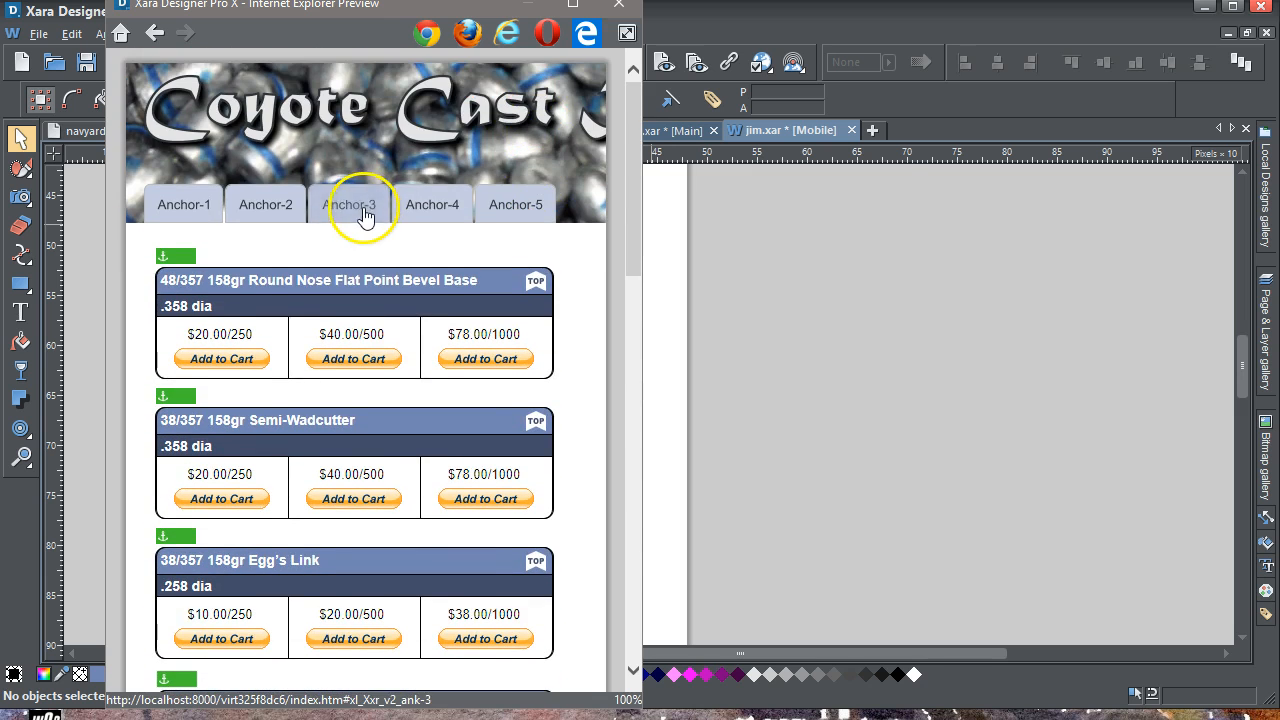
pyautogui.click(357, 208)
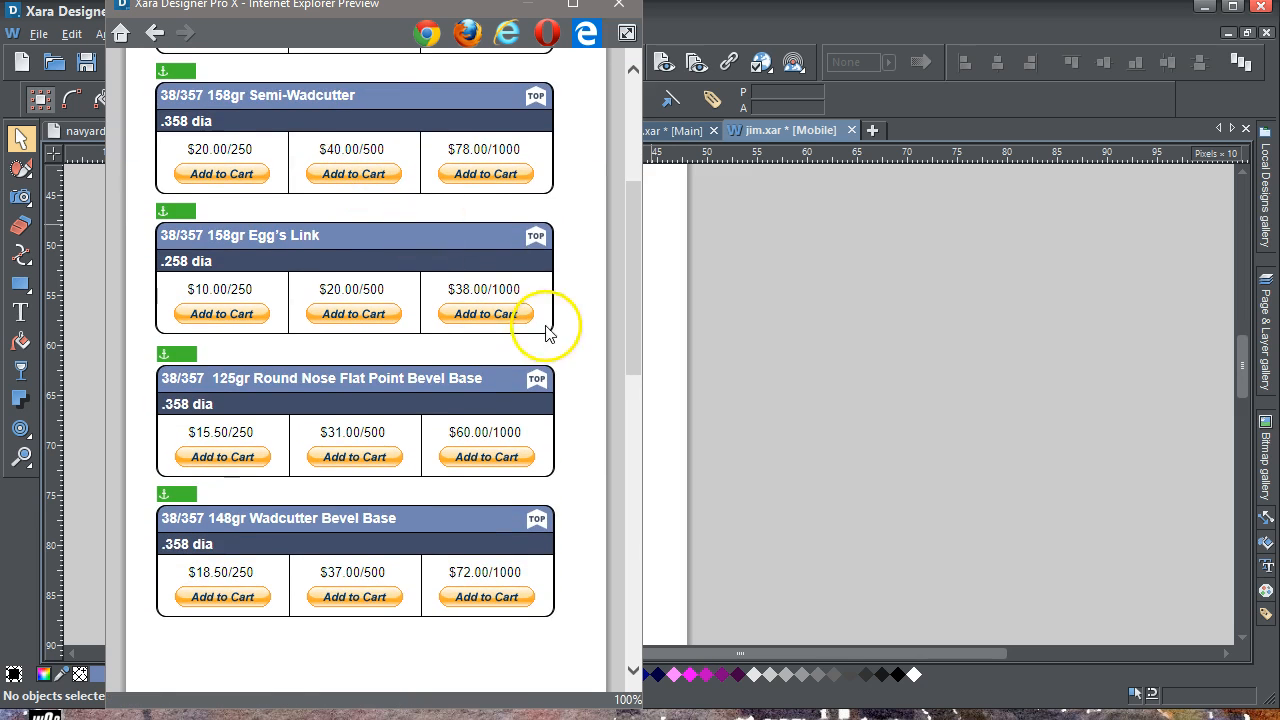
pyautogui.click(536, 97)
pyautogui.click(190, 205)
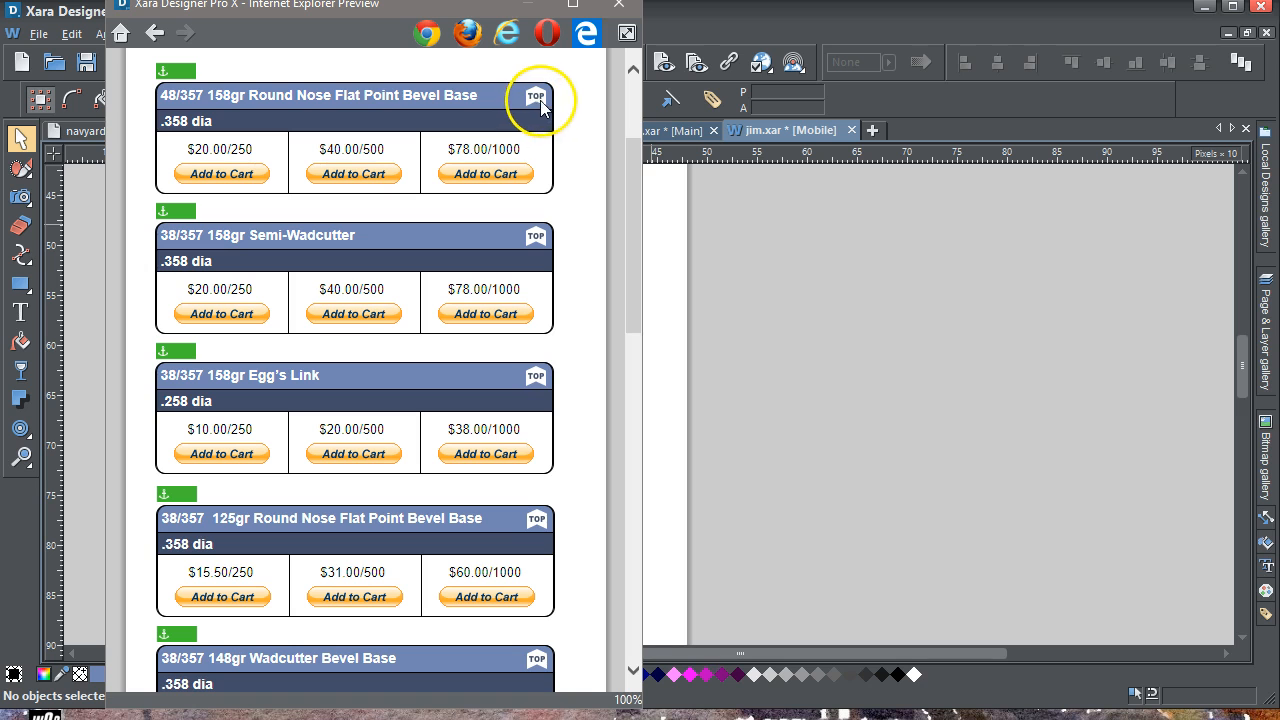
pyautogui.moveTo(629, 168); pyautogui.dragTo(634, 110)
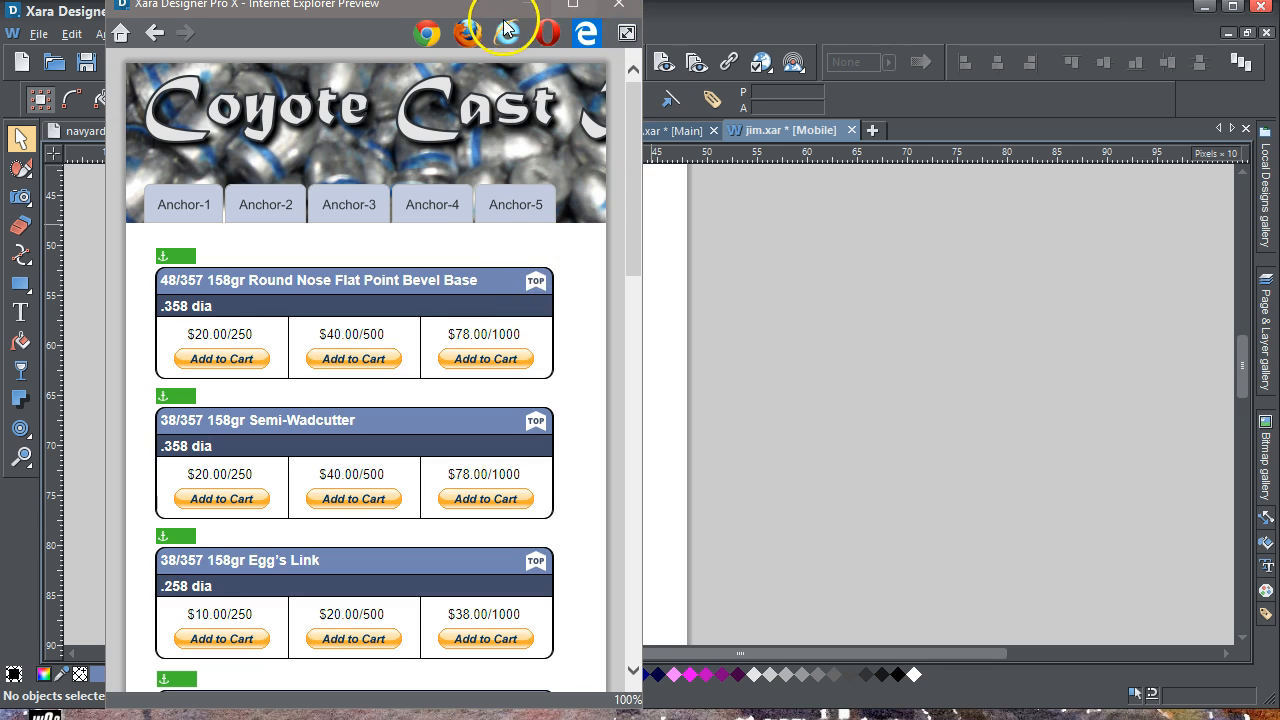
pyautogui.click(620, 6)
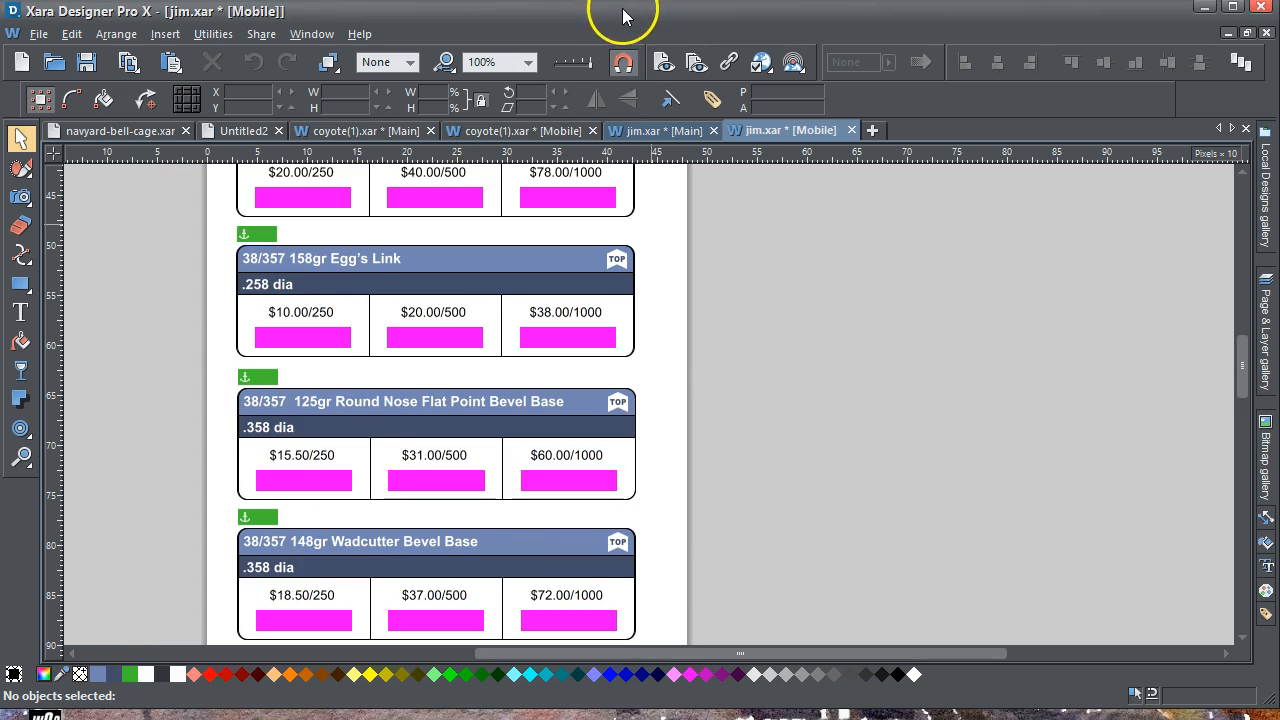
# In the Main variant of jim.xar, duplicate the Egg's Link table with its anchor and align the copy beneath the 148gr Wadcutter table.
pyautogui.click(677, 135)
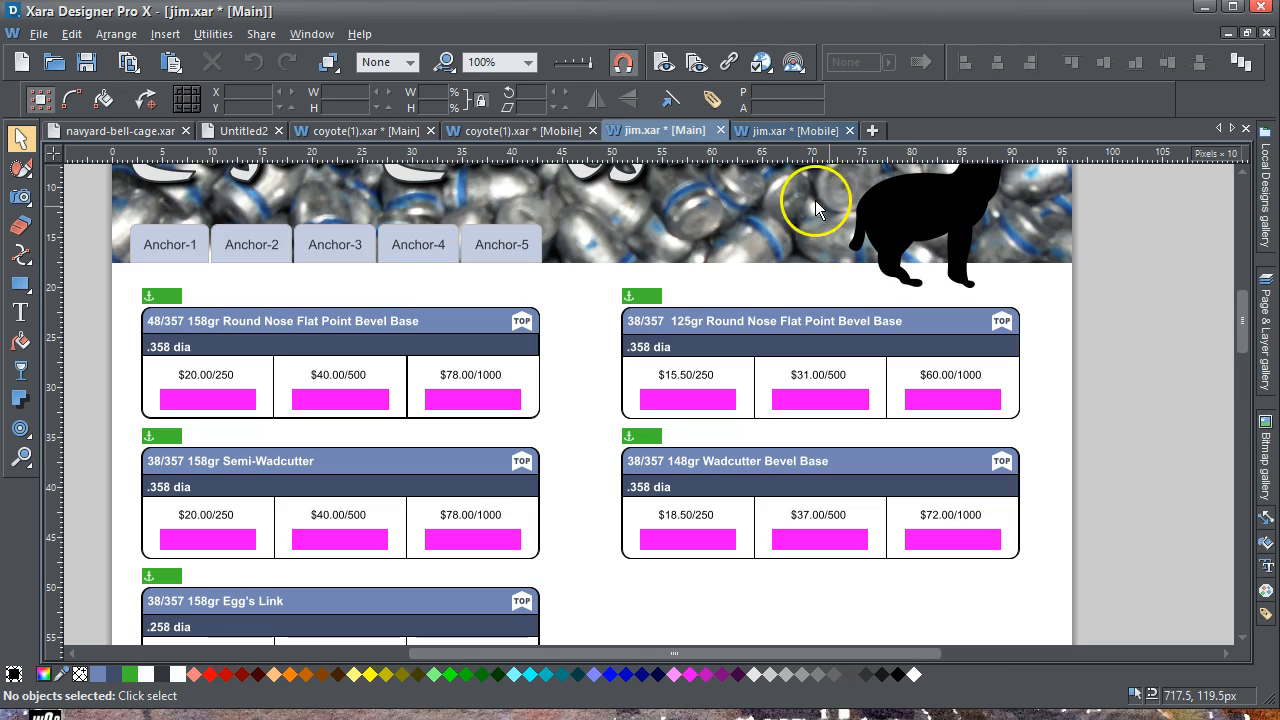
pyautogui.moveTo(1240, 325); pyautogui.dragTo(1236, 357)
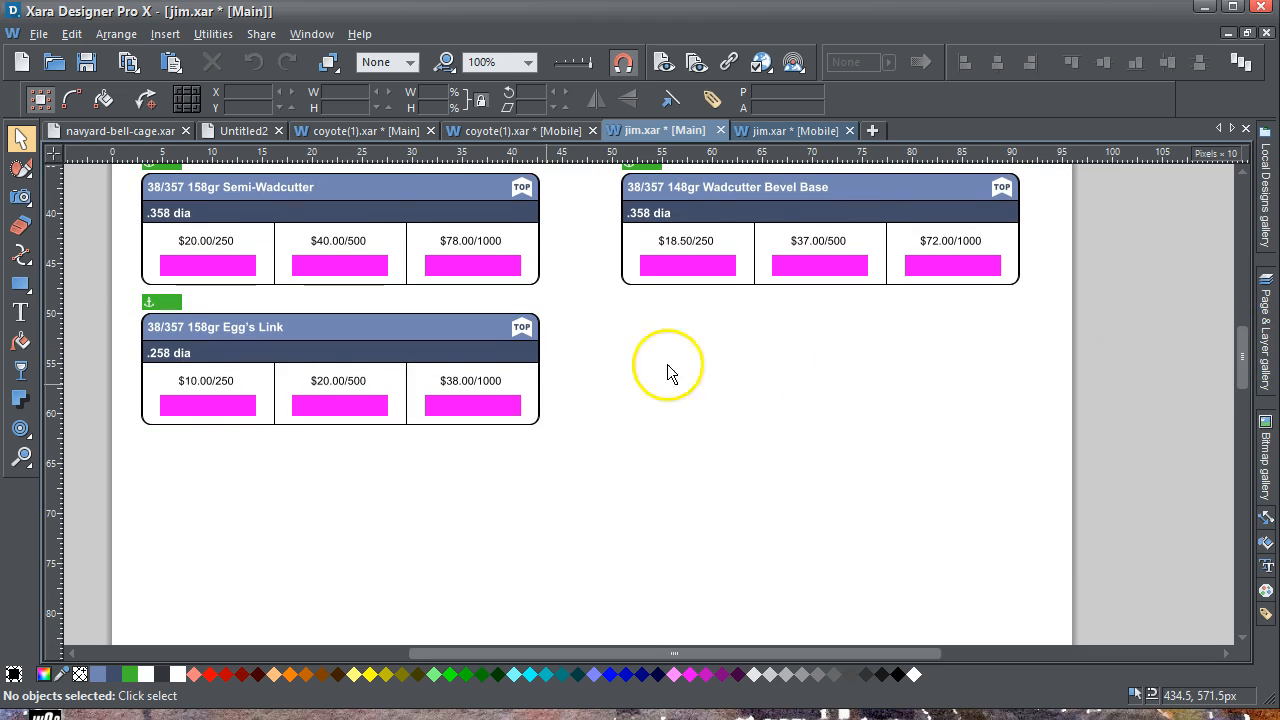
pyautogui.moveTo(118, 295); pyautogui.dragTo(620, 445)
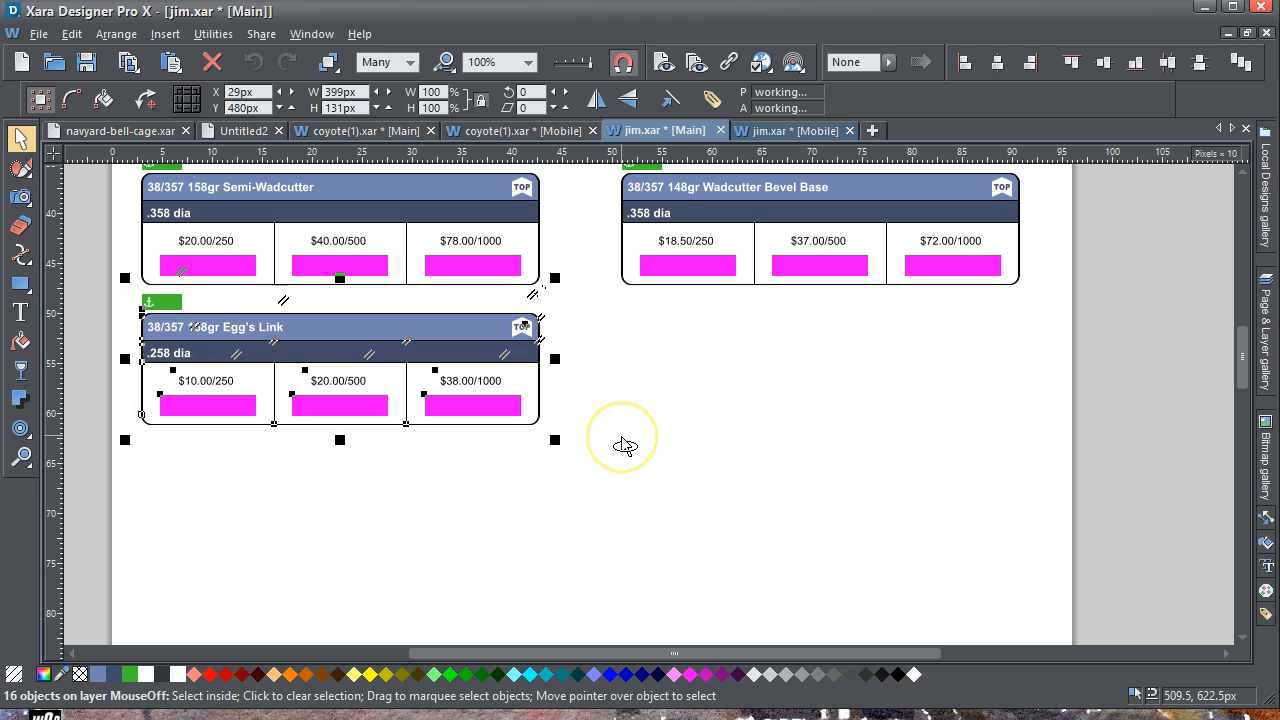
pyautogui.hotkey('ctrl', 'c')
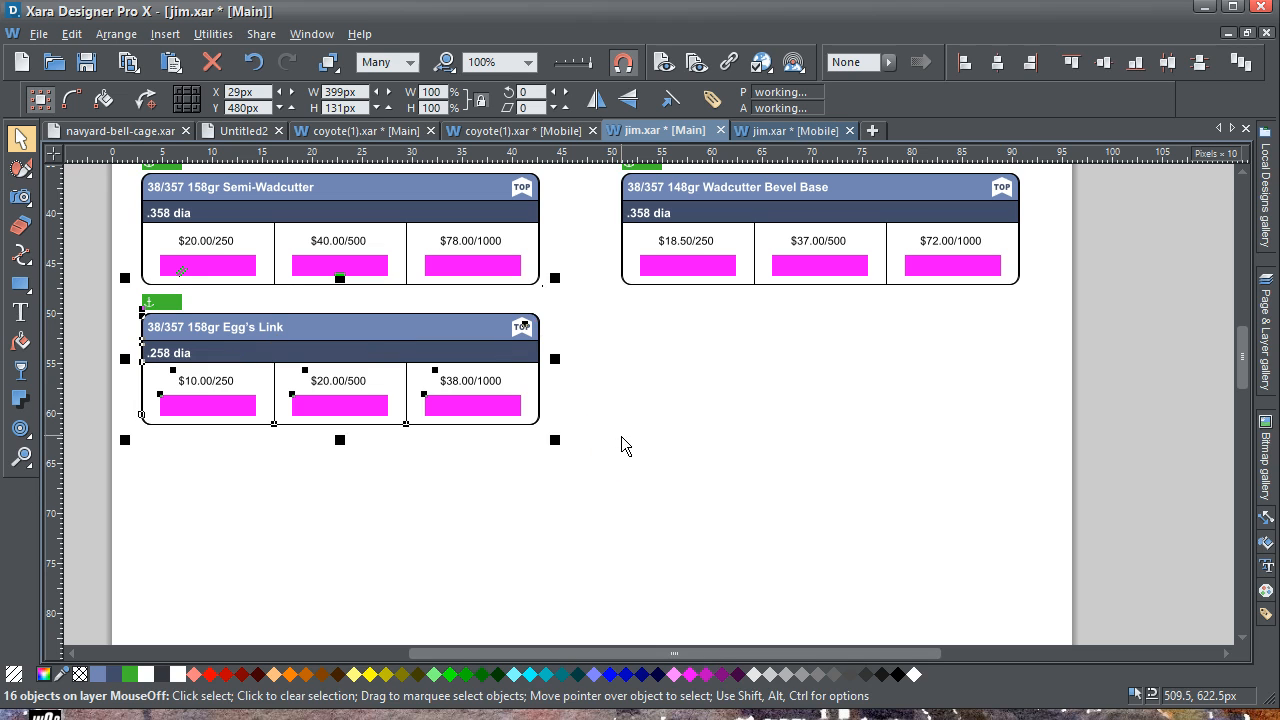
pyautogui.hotkey('shift', 'Right')
pyautogui.hotkey('shift', 'Right')
pyautogui.hotkey('shift', 'Right')
pyautogui.hotkey('shift', 'Right')
pyautogui.hotkey('shift', 'Right')
pyautogui.hotkey('shift', 'Right')
pyautogui.hotkey('shift', 'Right')
pyautogui.hotkey('shift', 'Right')
pyautogui.hotkey('shift', 'Right')
pyautogui.hotkey('shift', 'Right')
pyautogui.hotkey('shift', 'Right')
pyautogui.hotkey('shift', 'Right')
pyautogui.hotkey('shift', 'Right')
pyautogui.hotkey('shift', 'Right')
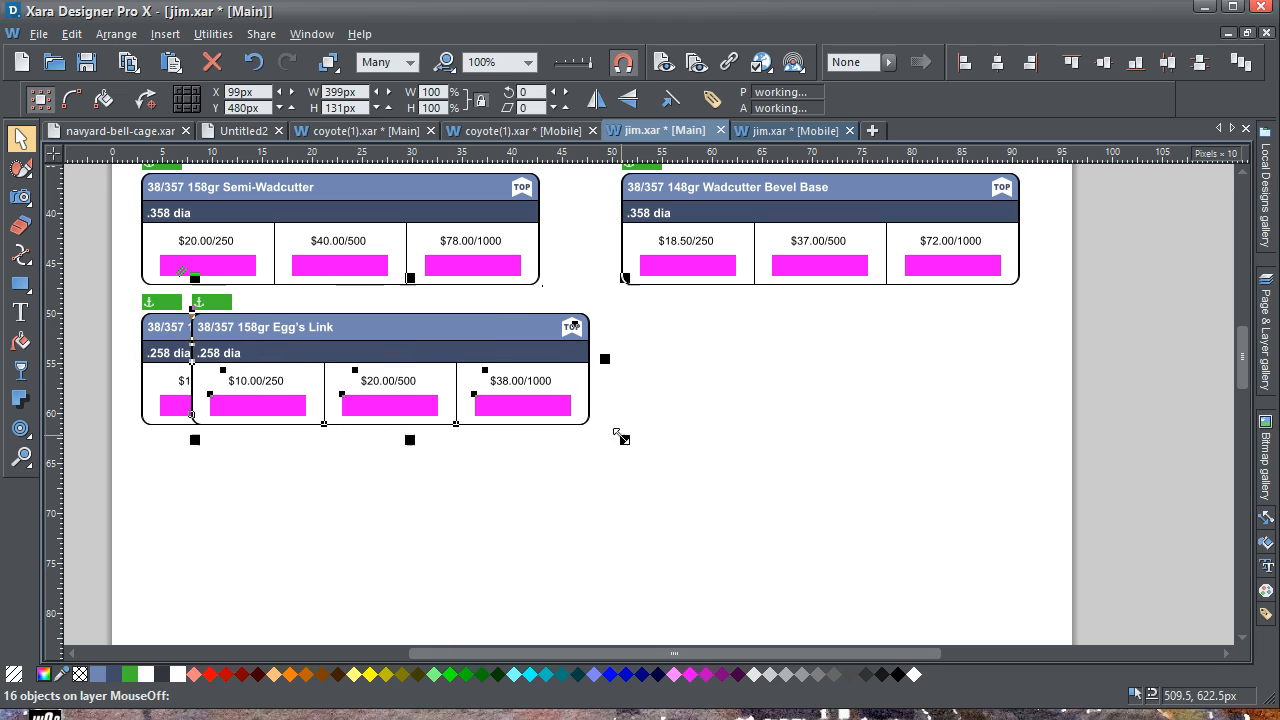
pyautogui.hotkey('shift', 'Right')
pyautogui.hotkey('shift', 'Right')
pyautogui.hotkey('shift', 'Right')
pyautogui.hotkey('shift', 'Right')
pyautogui.hotkey('shift', 'Right')
pyautogui.hotkey('shift', 'Right')
pyautogui.hotkey('shift', 'Right')
pyautogui.hotkey('shift', 'Right')
pyautogui.hotkey('shift', 'Right')
pyautogui.hotkey('shift', 'Right')
pyautogui.hotkey('shift', 'Right')
pyautogui.hotkey('shift', 'Right')
pyautogui.hotkey('shift', 'Right')
pyautogui.hotkey('shift', 'Right')
pyautogui.hotkey('shift', 'Right')
pyautogui.hotkey('shift', 'Right')
pyautogui.hotkey('shift', 'Right')
pyautogui.hotkey('shift', 'Right')
pyautogui.hotkey('shift', 'Right')
pyautogui.hotkey('shift', 'Right')
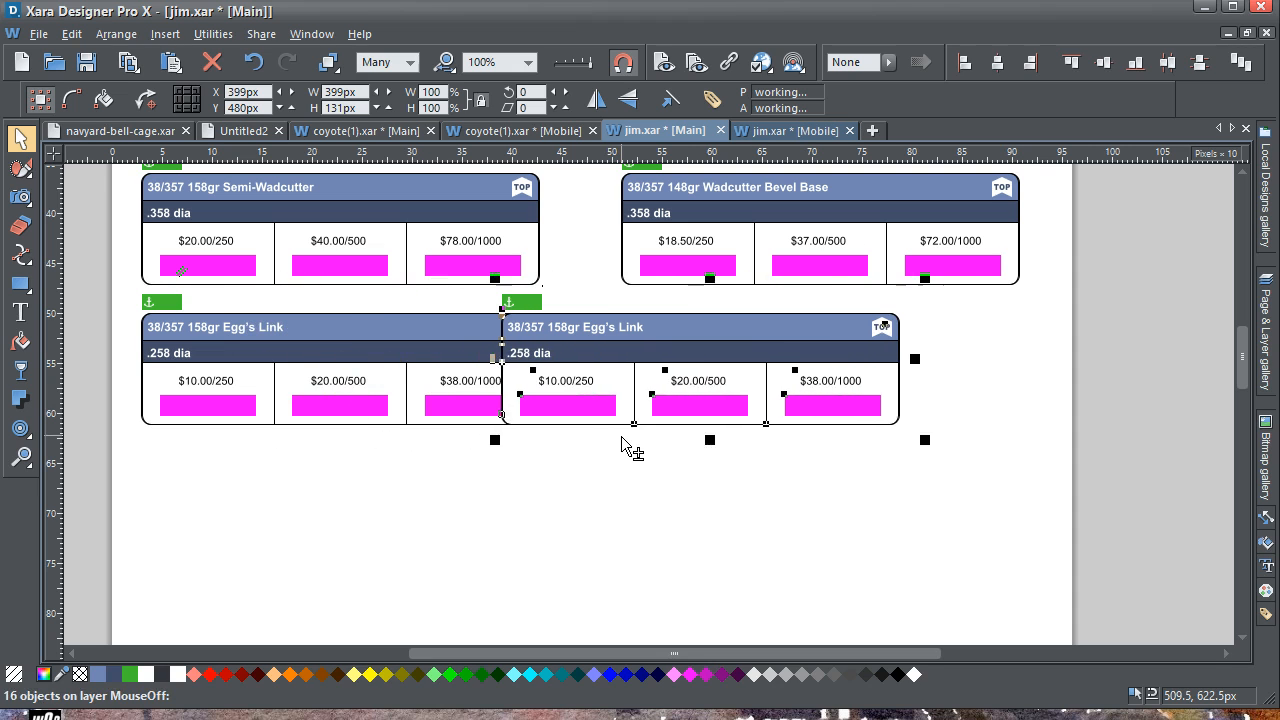
pyautogui.hotkey('shift', 'Right')
pyautogui.hotkey('shift', 'Right')
pyautogui.hotkey('shift', 'Right')
pyautogui.hotkey('shift', 'Right')
pyautogui.hotkey('shift', 'Right')
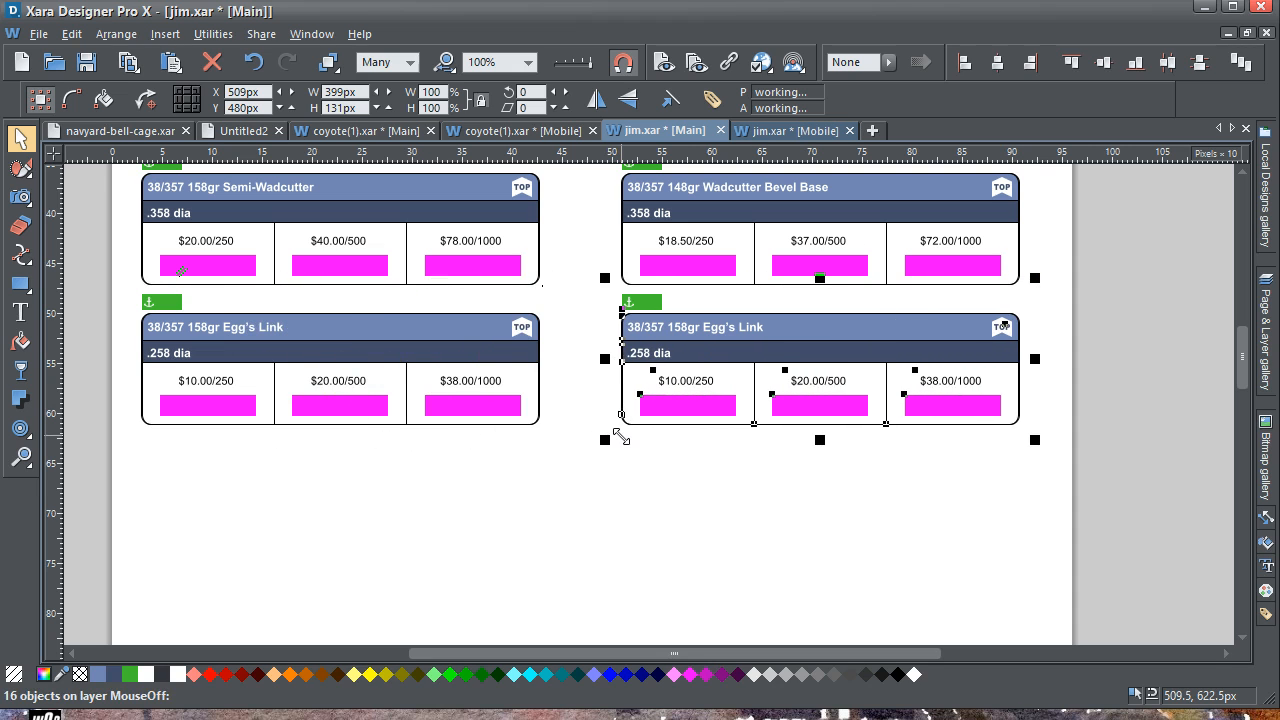
pyautogui.hotkey('shift', 'Right')
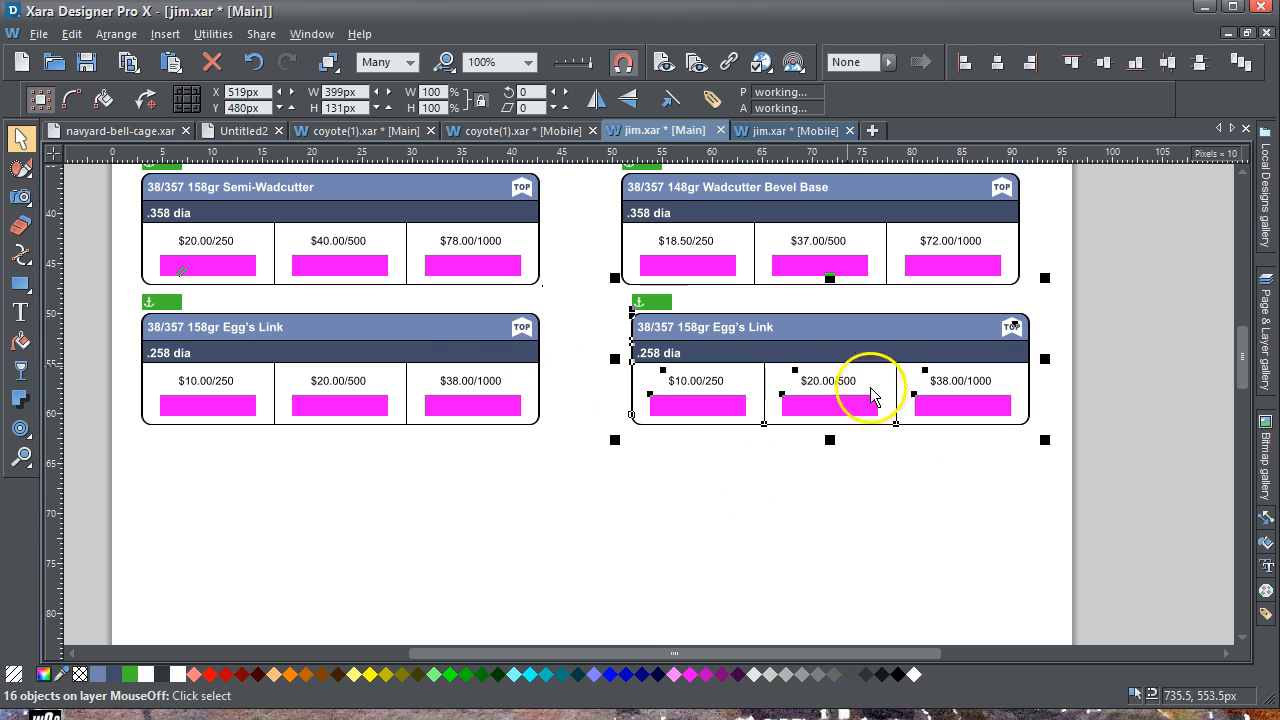
pyautogui.moveTo(850, 334); pyautogui.dragTo(843, 333)
pyautogui.click(849, 509)
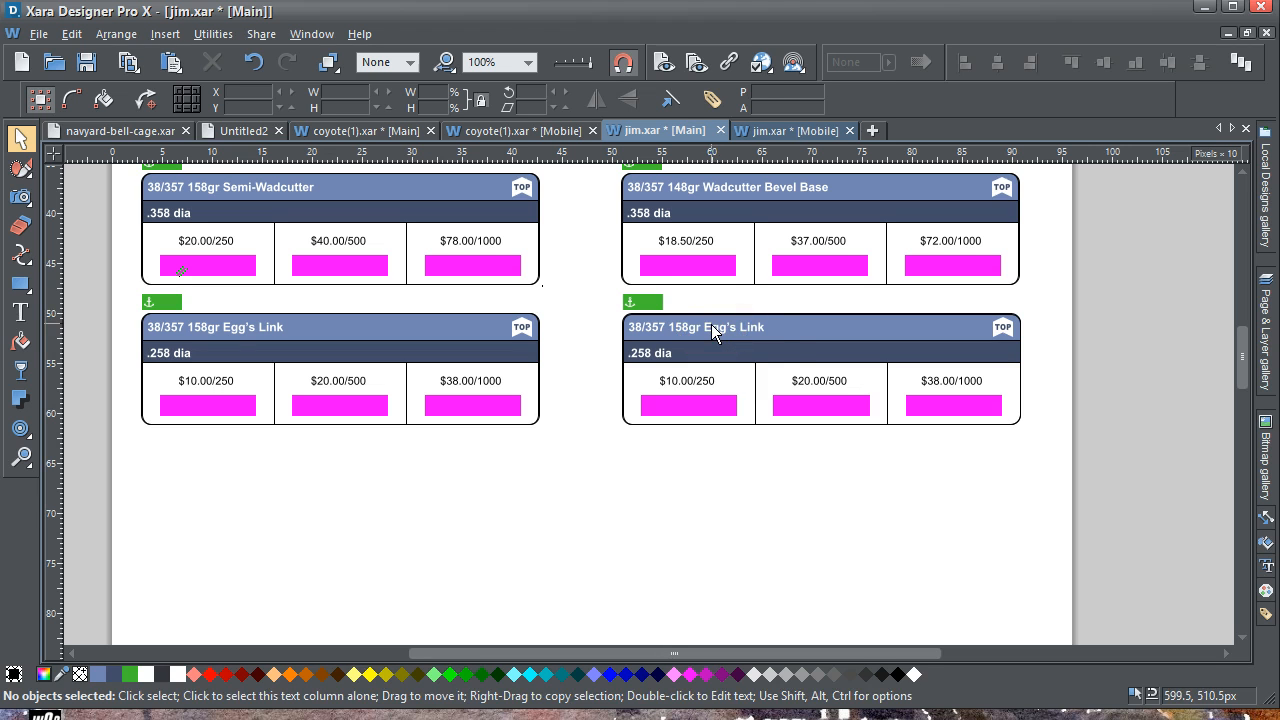
# Change the duplicated table's title to "38/357 158gr Jims link".
pyautogui.click(711, 326)
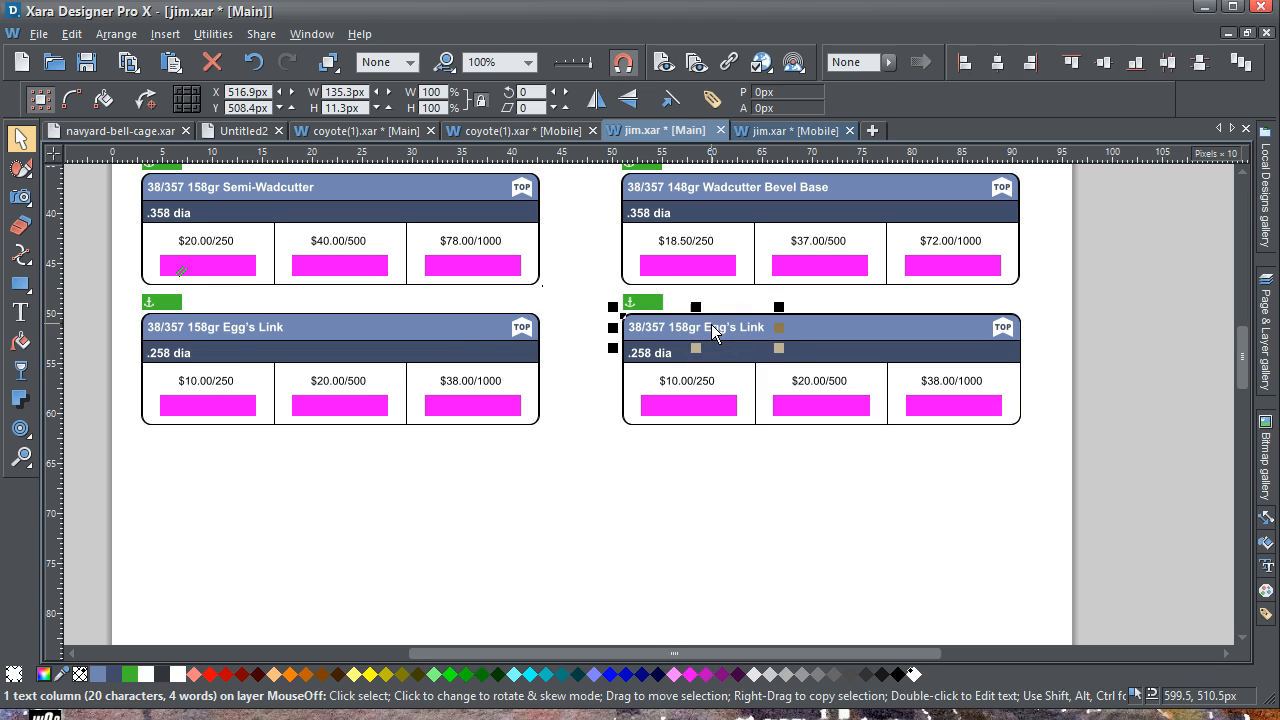
pyautogui.click(20, 313)
pyautogui.moveTo(766, 327); pyautogui.dragTo(704, 331)
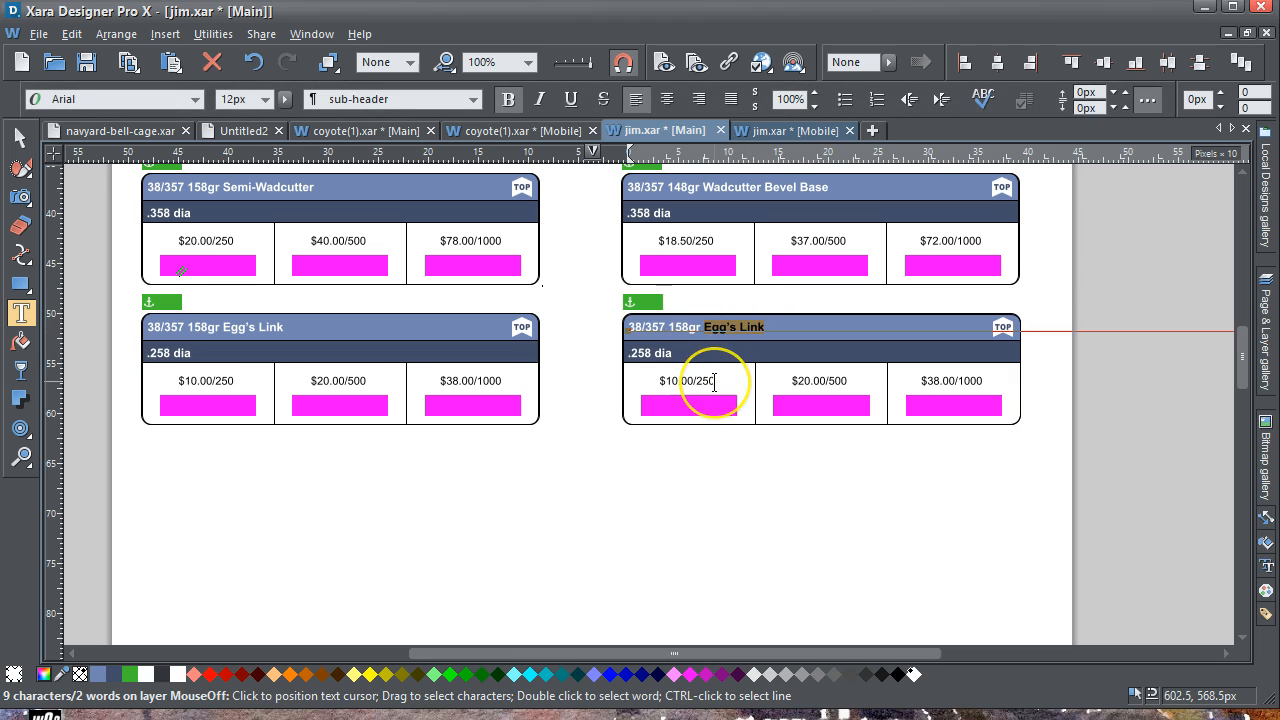
pyautogui.write('Jim')
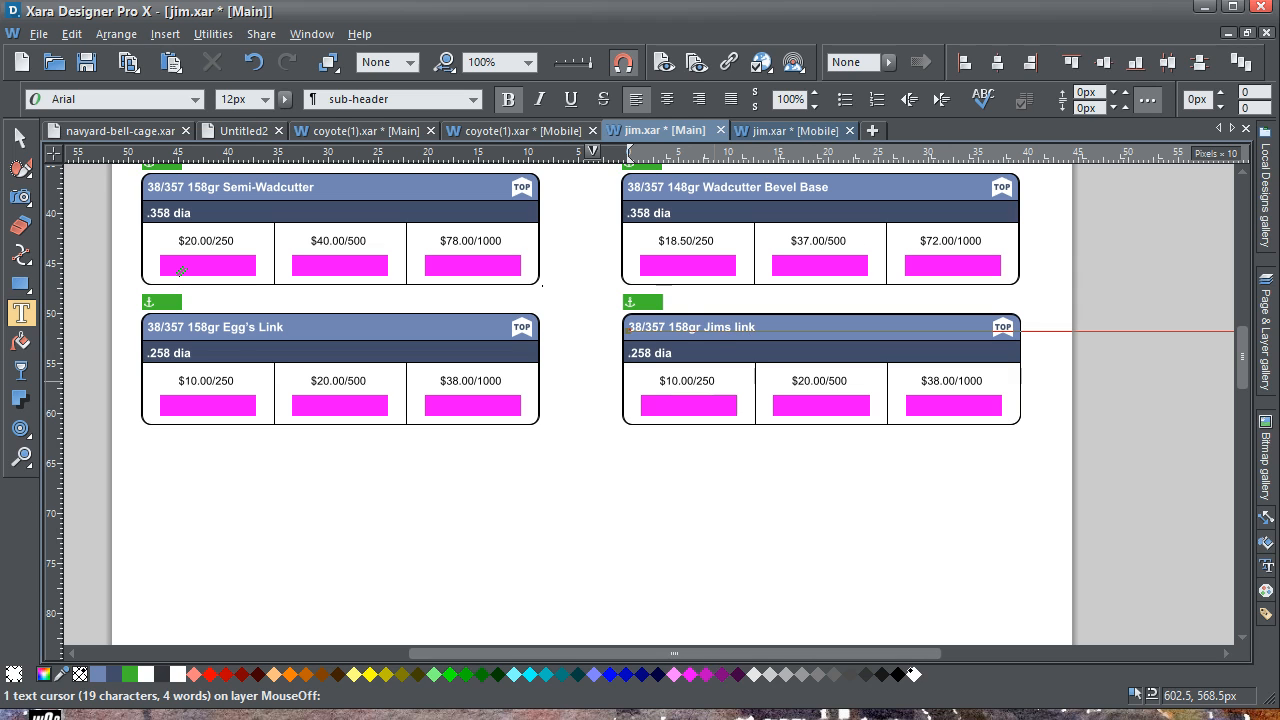
# Set the Jims link table's prices to $5.00/250, $10.00/500 and $18.00/1000.
pyautogui.click(675, 380)
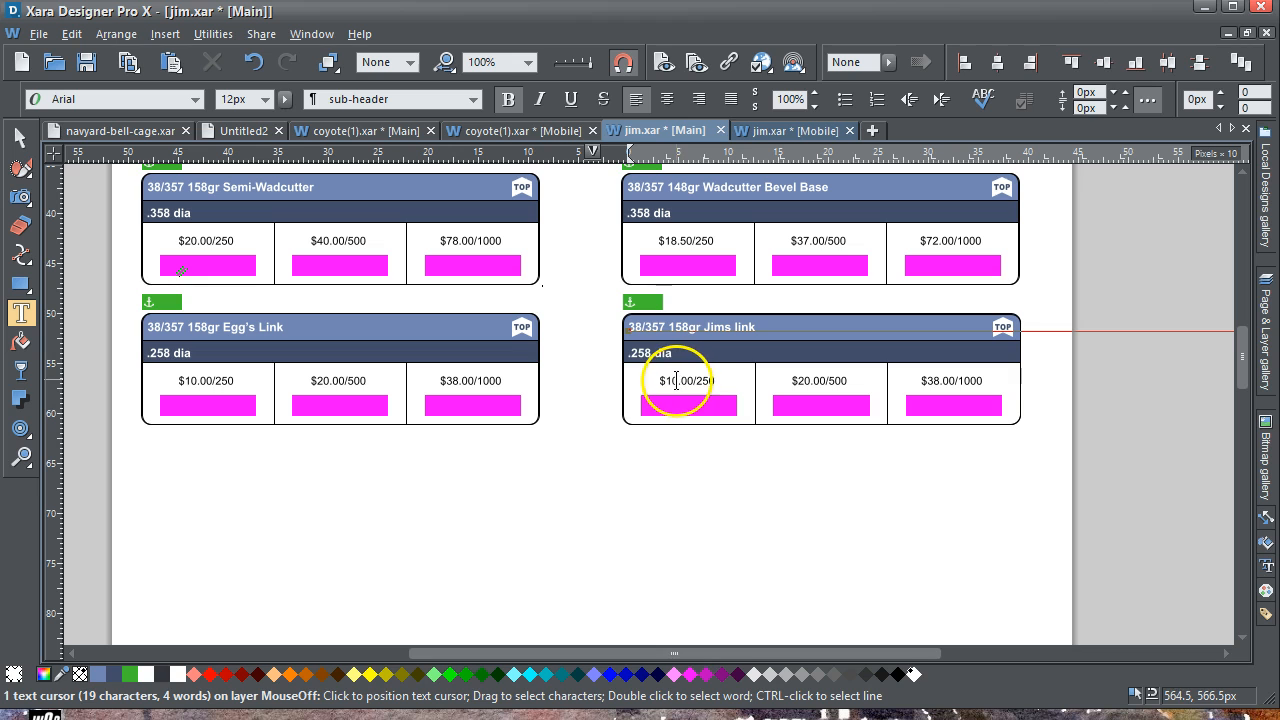
pyautogui.write('5')
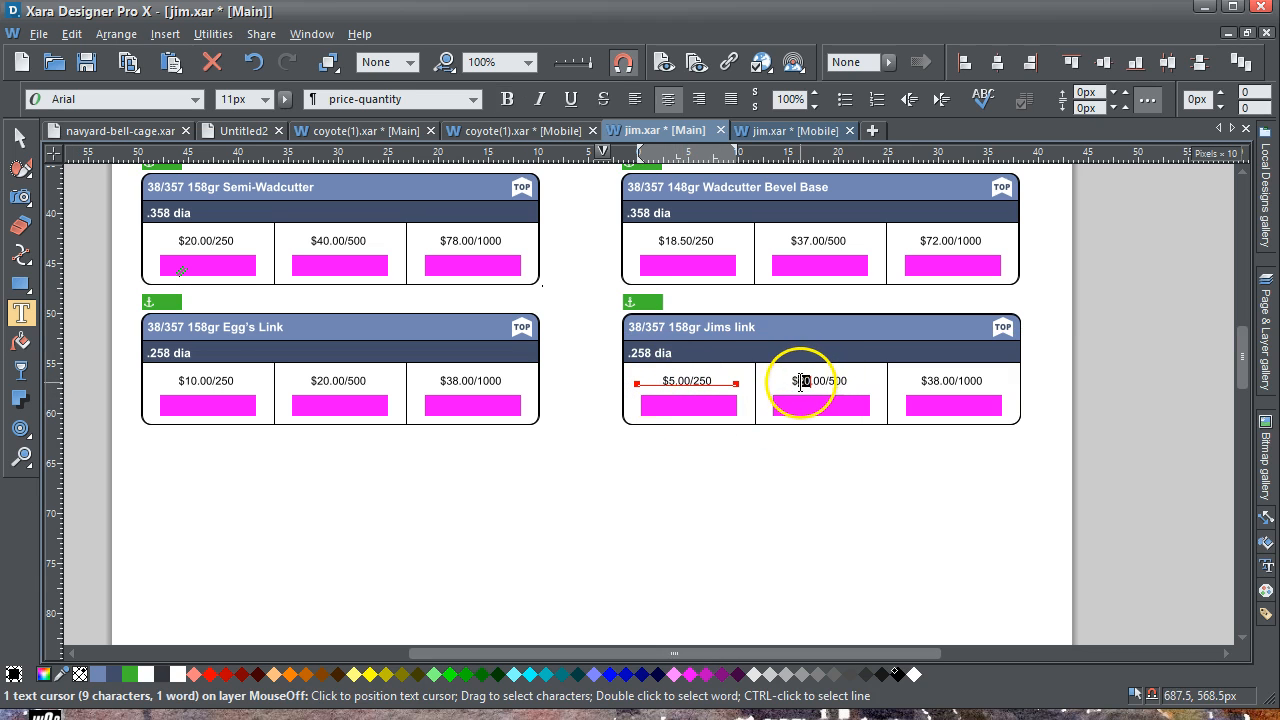
pyautogui.moveTo(801, 381); pyautogui.dragTo(801, 385)
pyautogui.write('10')
pyautogui.click(935, 381)
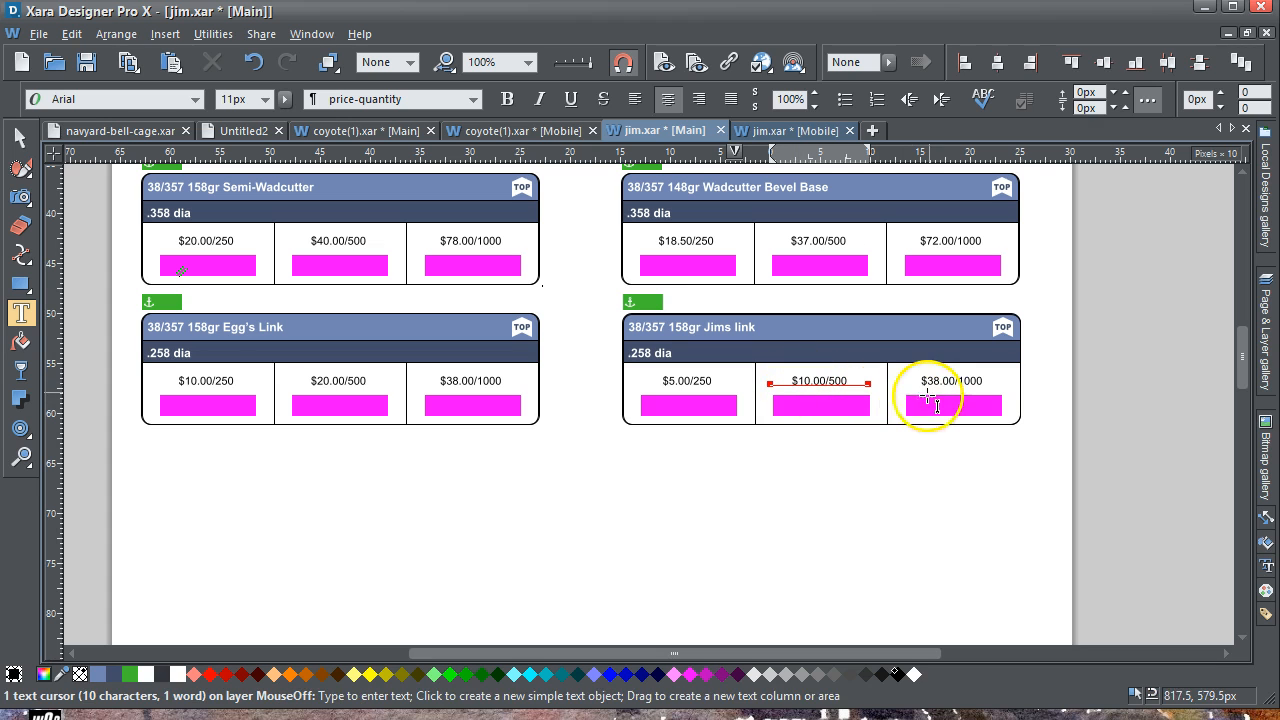
pyautogui.moveTo(932, 381); pyautogui.dragTo(925, 382)
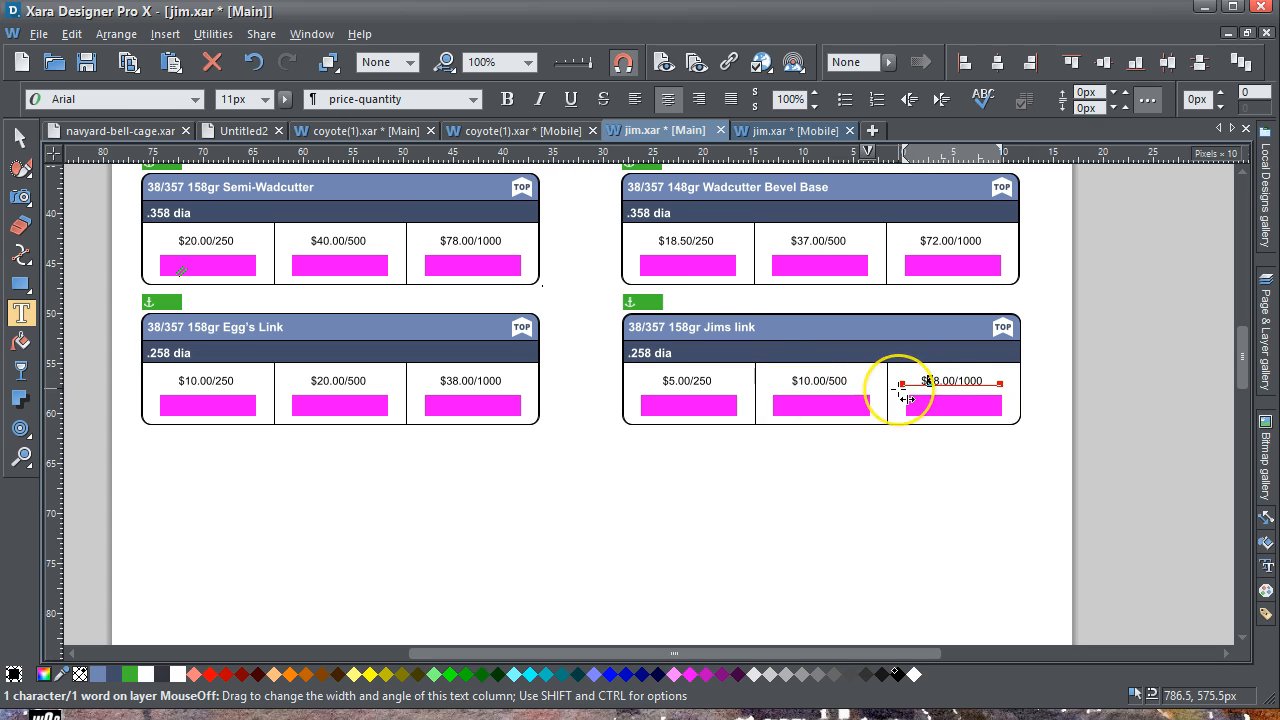
pyautogui.write('1')
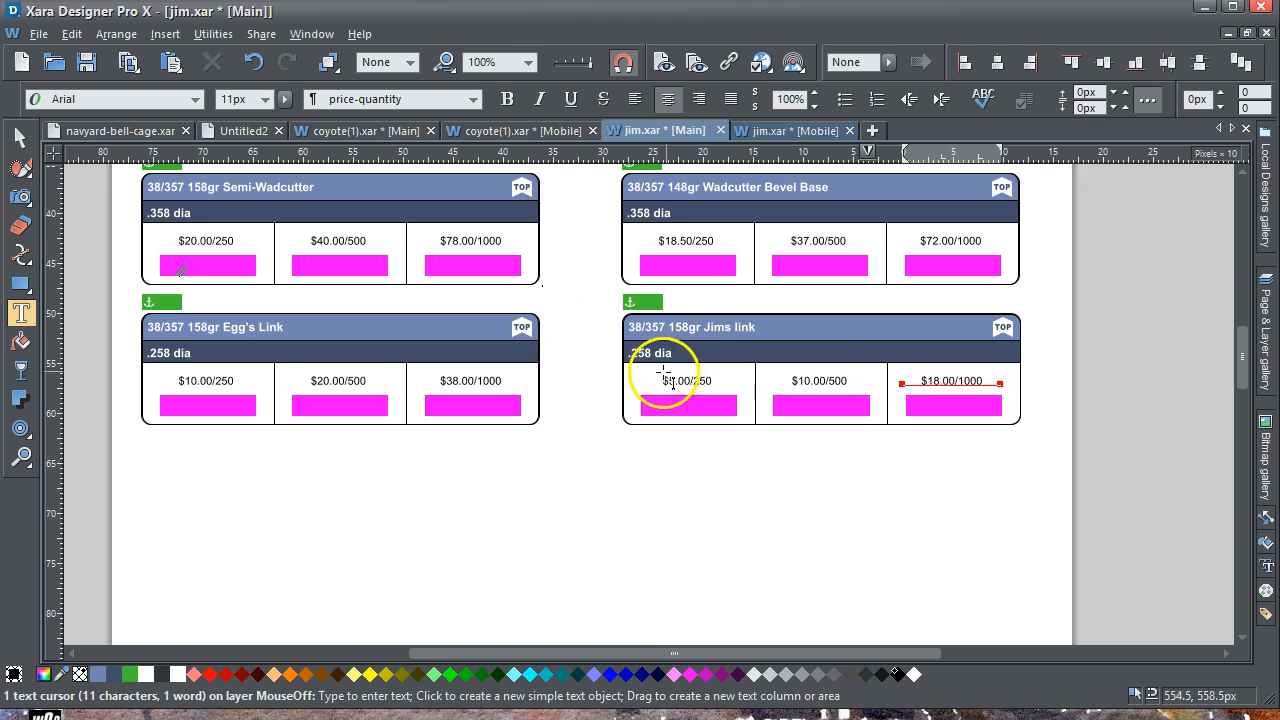
# Examine the HTML body code of the $5.00/250 and $10.00/500 cart placeholders in the Jims link table, and leave the web properties.
pyautogui.click(21, 136)
pyautogui.click(730, 445)
pyautogui.click(702, 402)
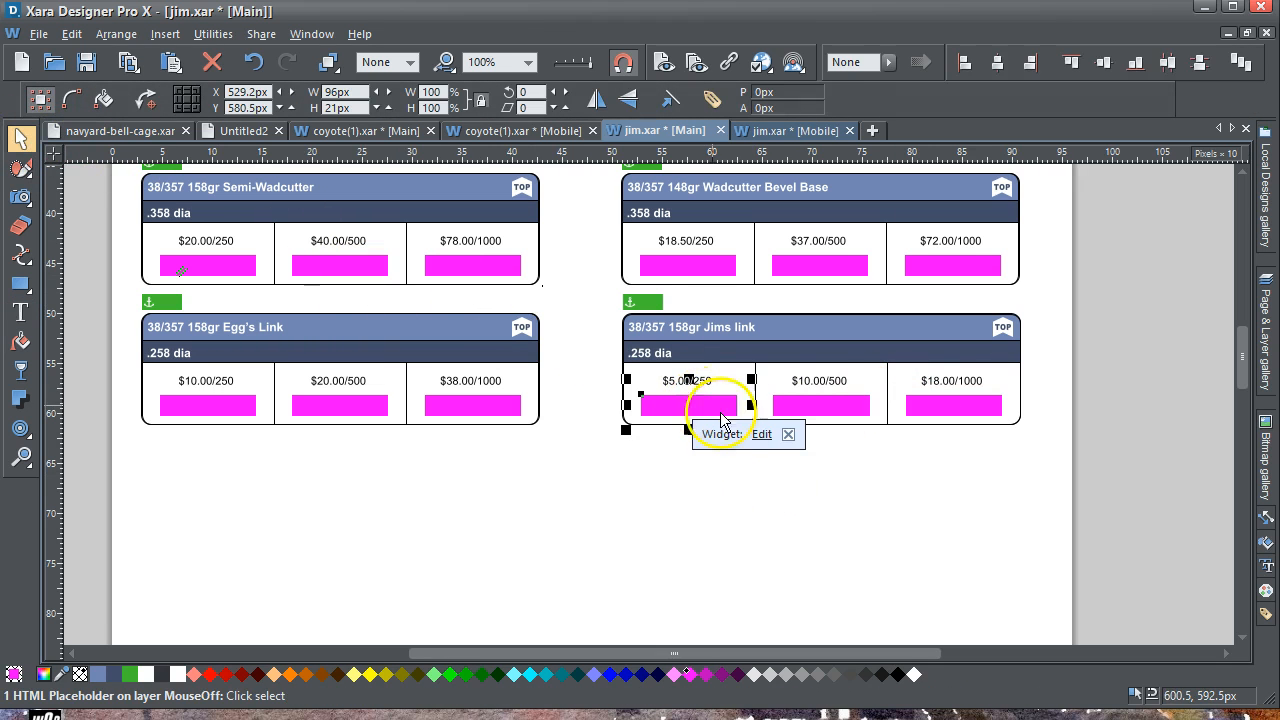
pyautogui.hotkey('ctrl', 'shift', 'w')
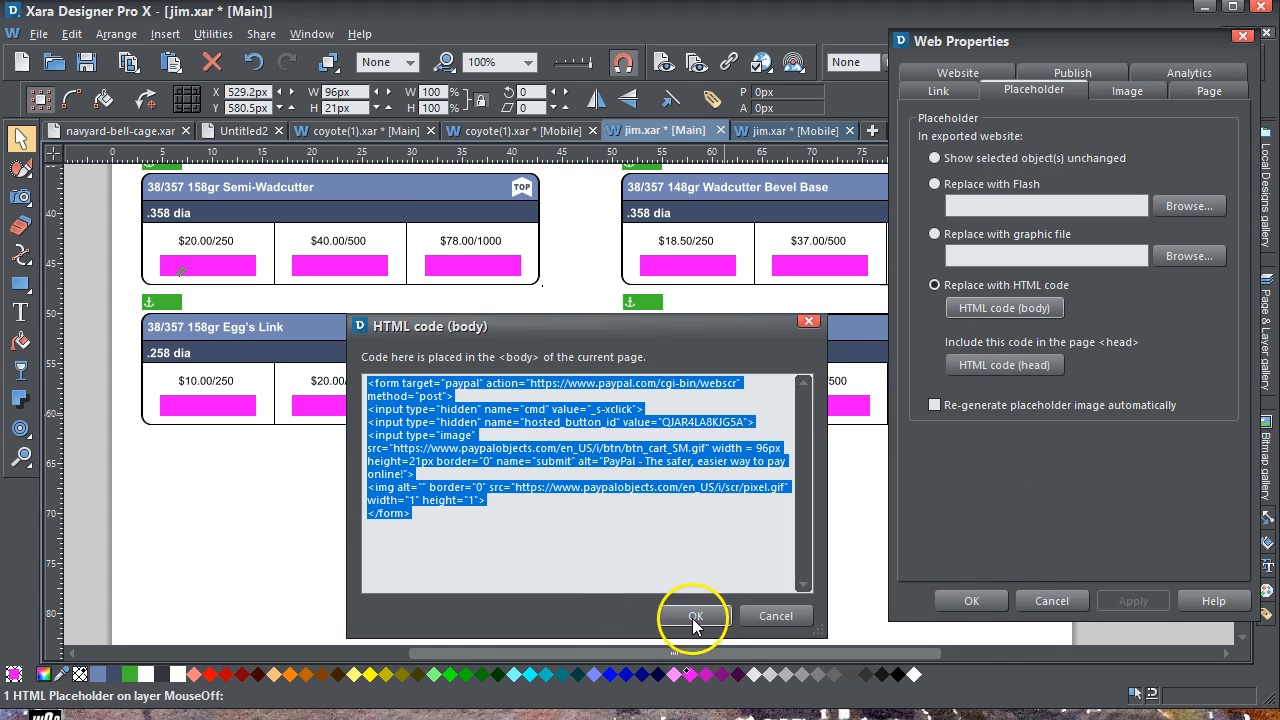
pyautogui.click(695, 616)
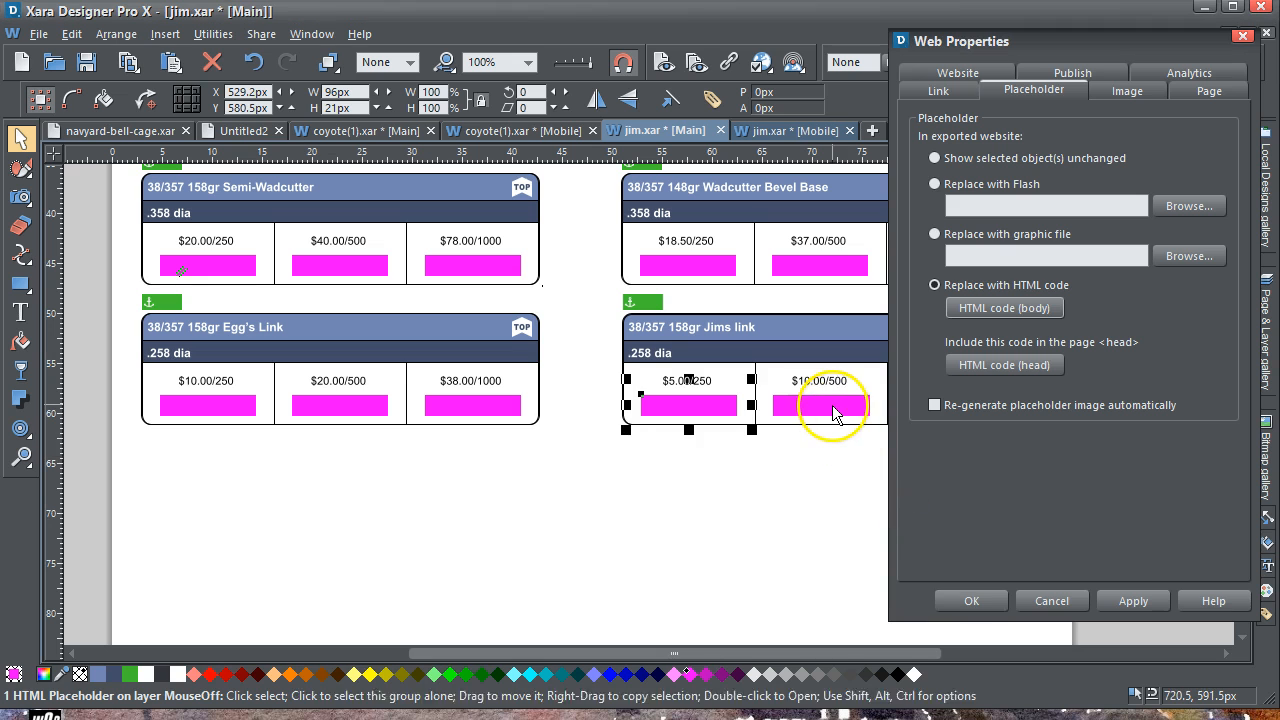
pyautogui.click(835, 415)
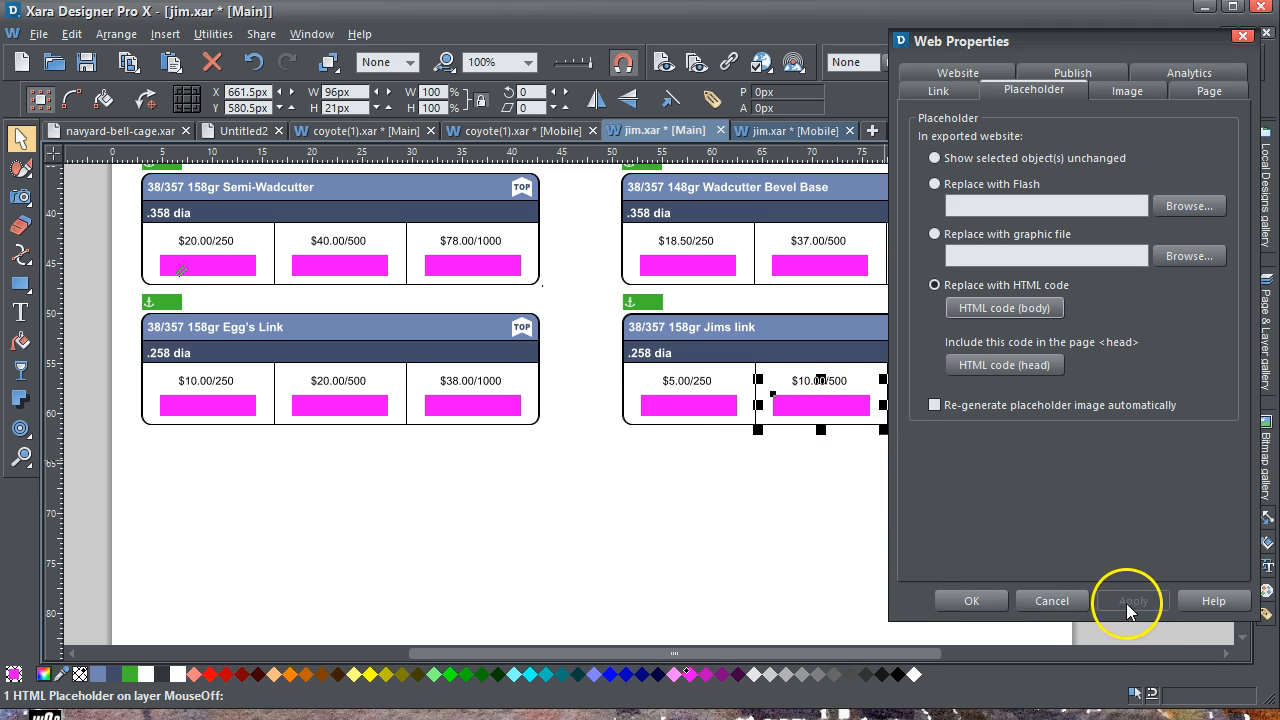
pyautogui.click(950, 308)
pyautogui.click(694, 616)
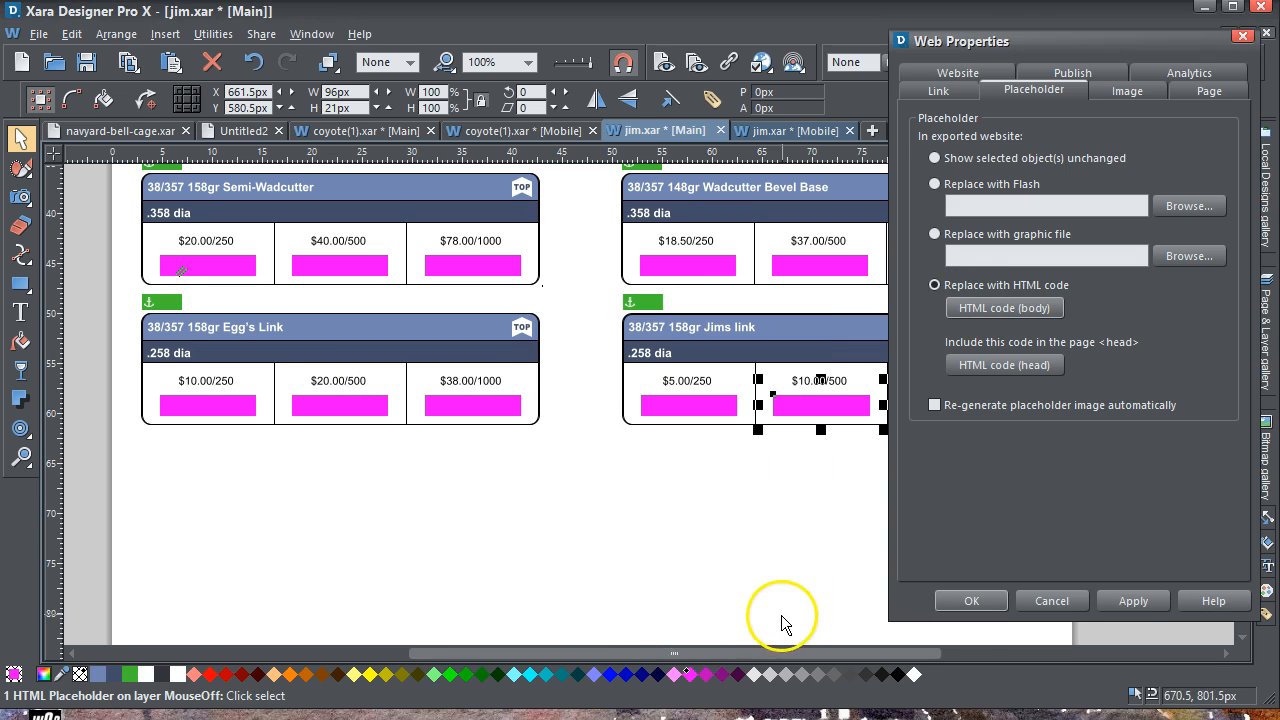
pyautogui.click(775, 612)
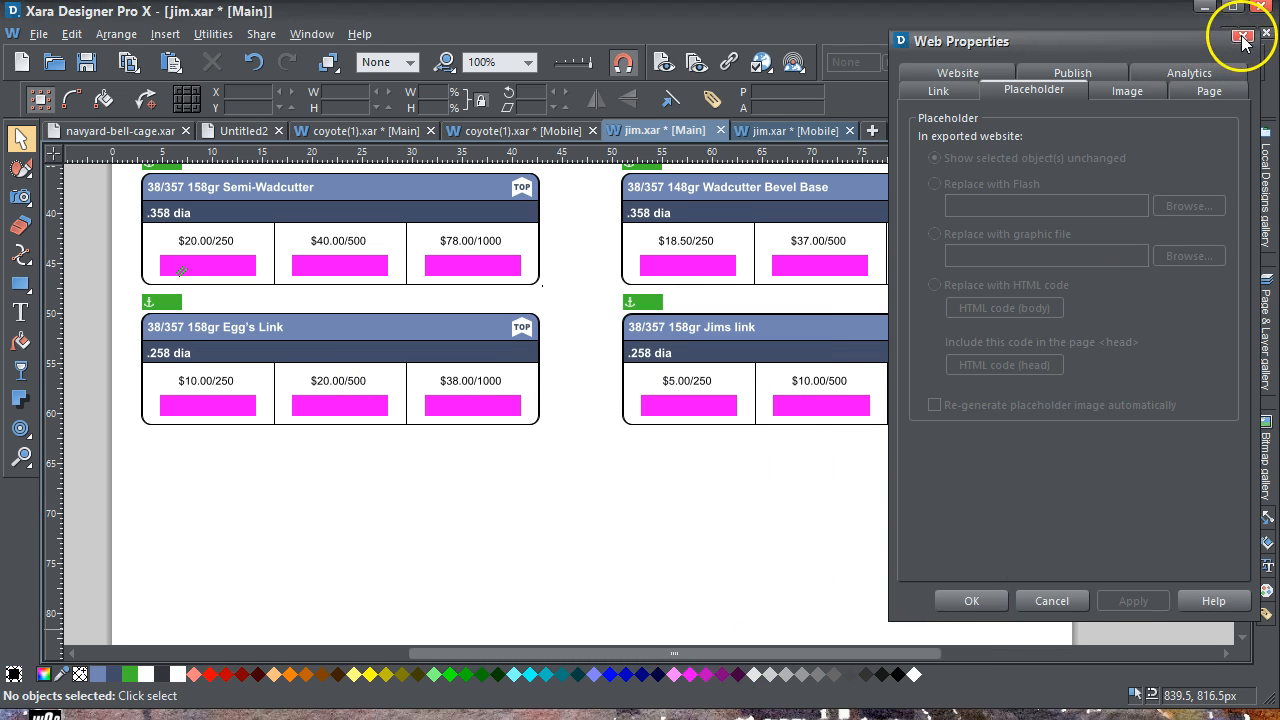
pyautogui.click(1242, 35)
# Share the whole Jims link table and its anchor with all website variants, making simple copies of the objects that cannot be LiveShared.
pyautogui.moveTo(651, 418); pyautogui.dragTo(1058, 292)
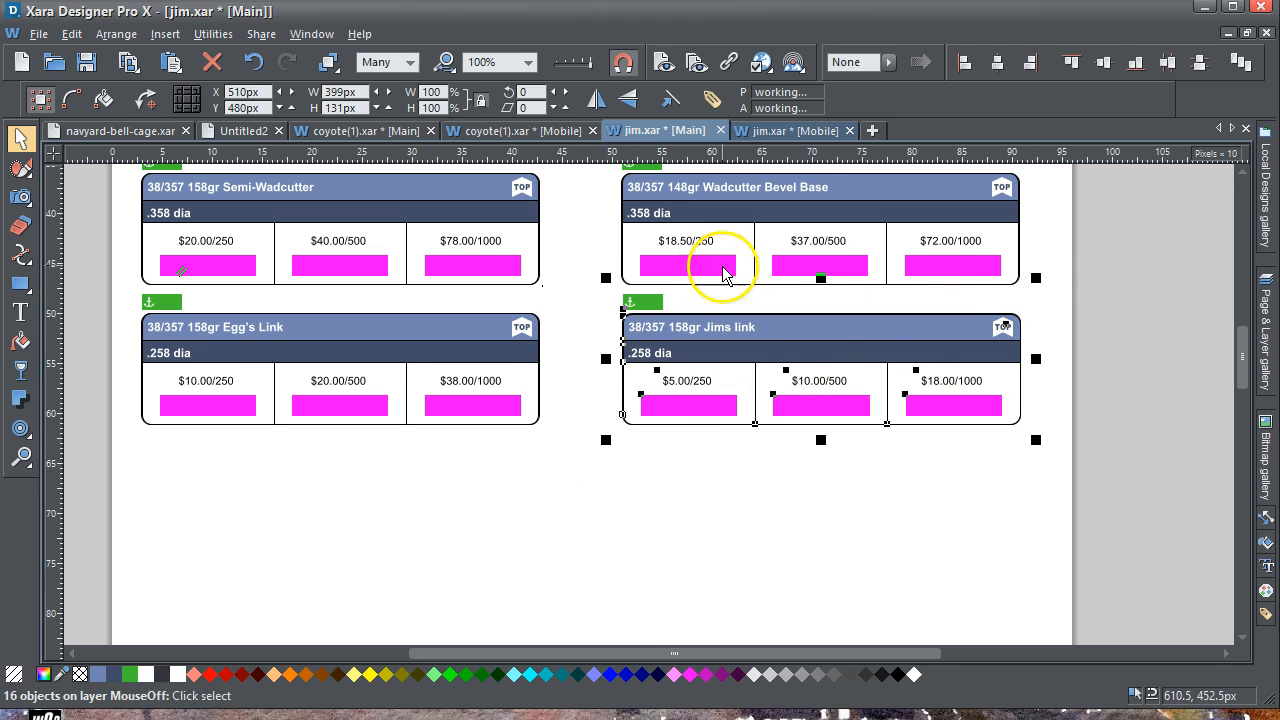
pyautogui.rightClick(818, 330)
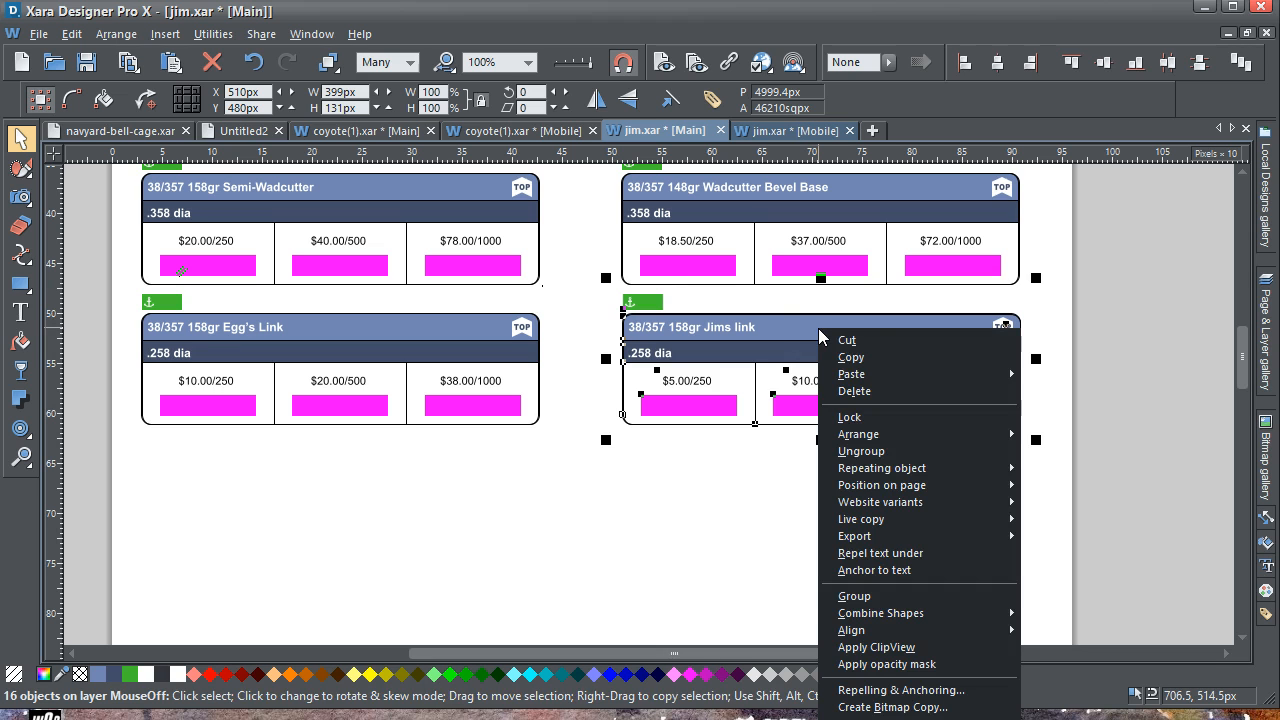
pyautogui.moveTo(858, 504)
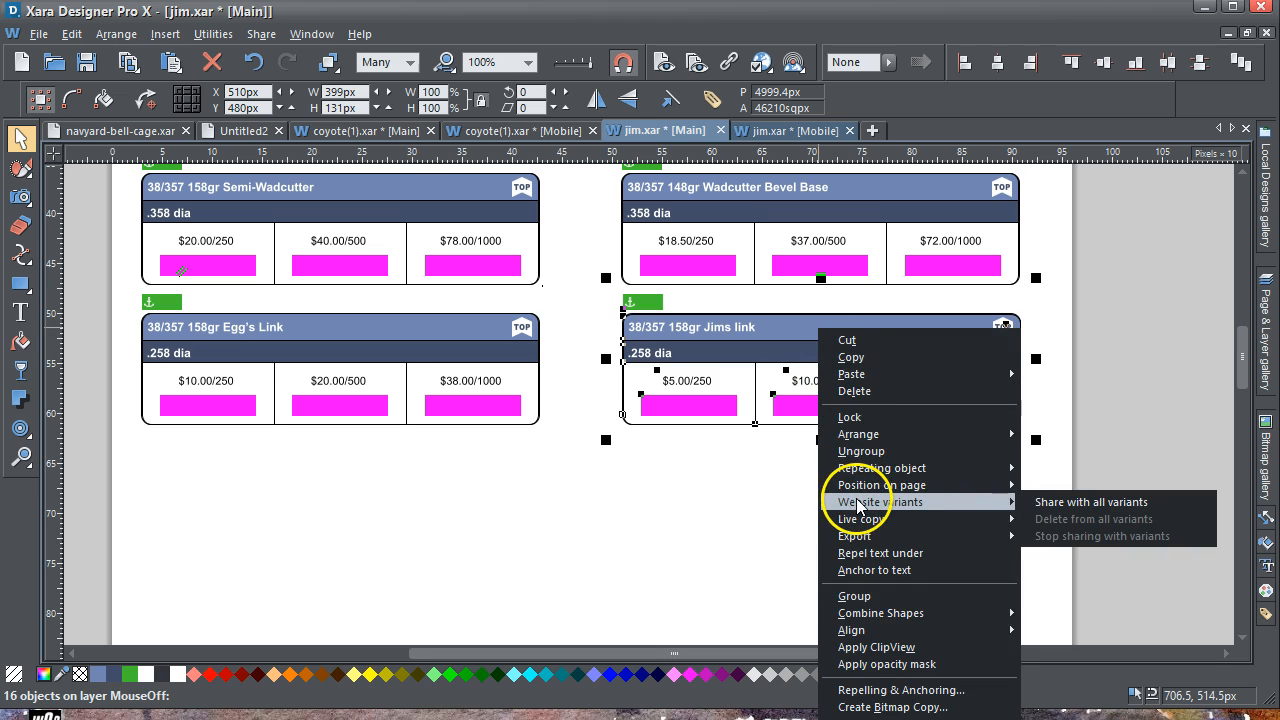
pyautogui.click(1069, 504)
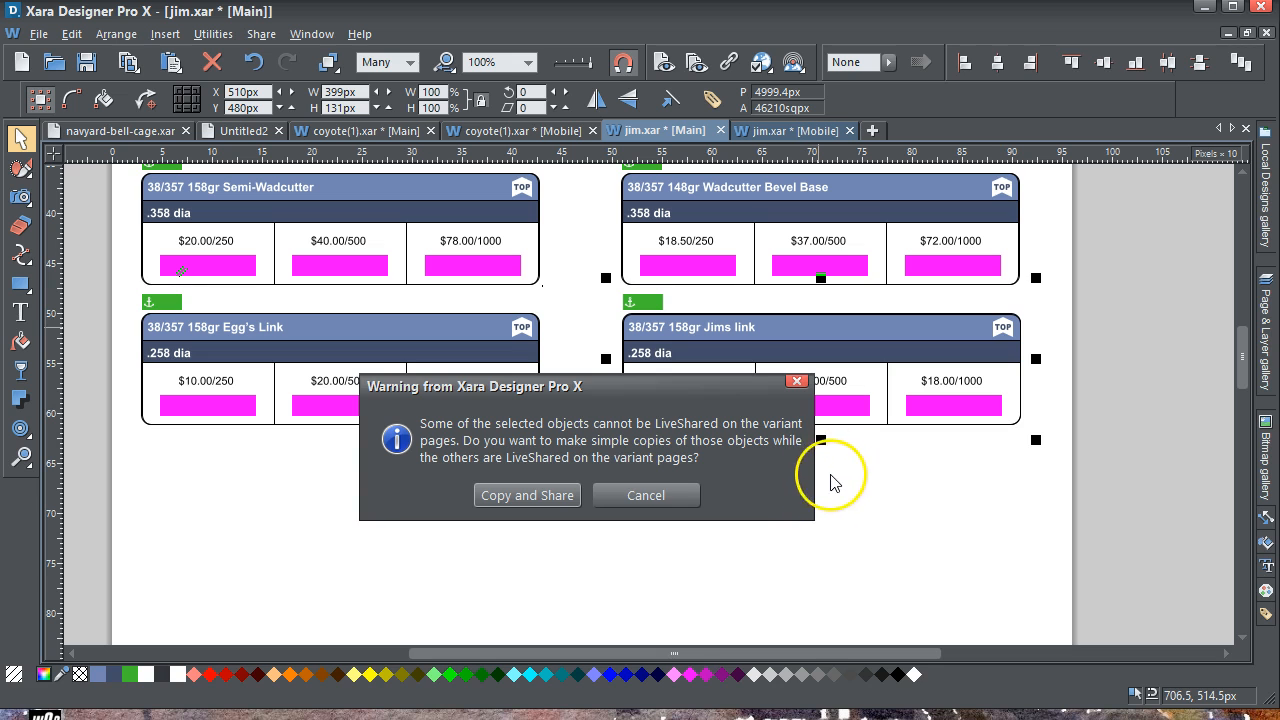
pyautogui.click(536, 496)
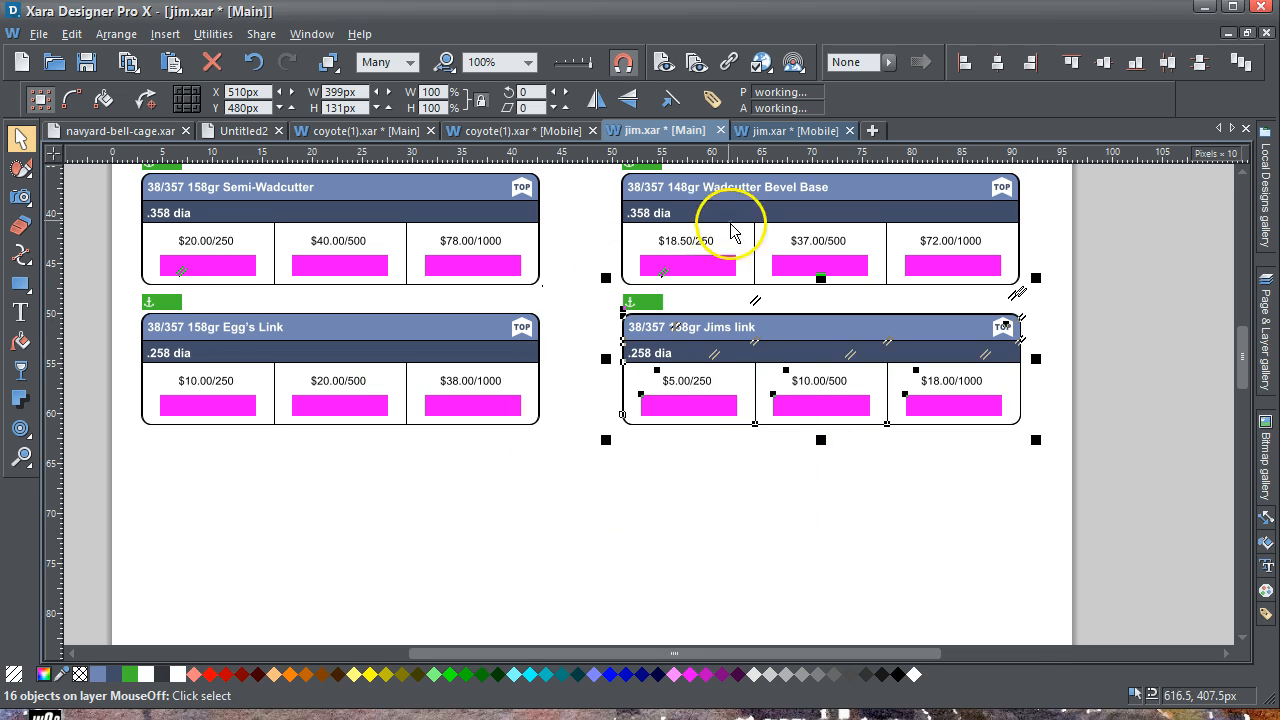
# Switch to jim.xar's Mobile variant at 50% zoom and select the shared Jims link table with its anchor off the page.
pyautogui.click(779, 134)
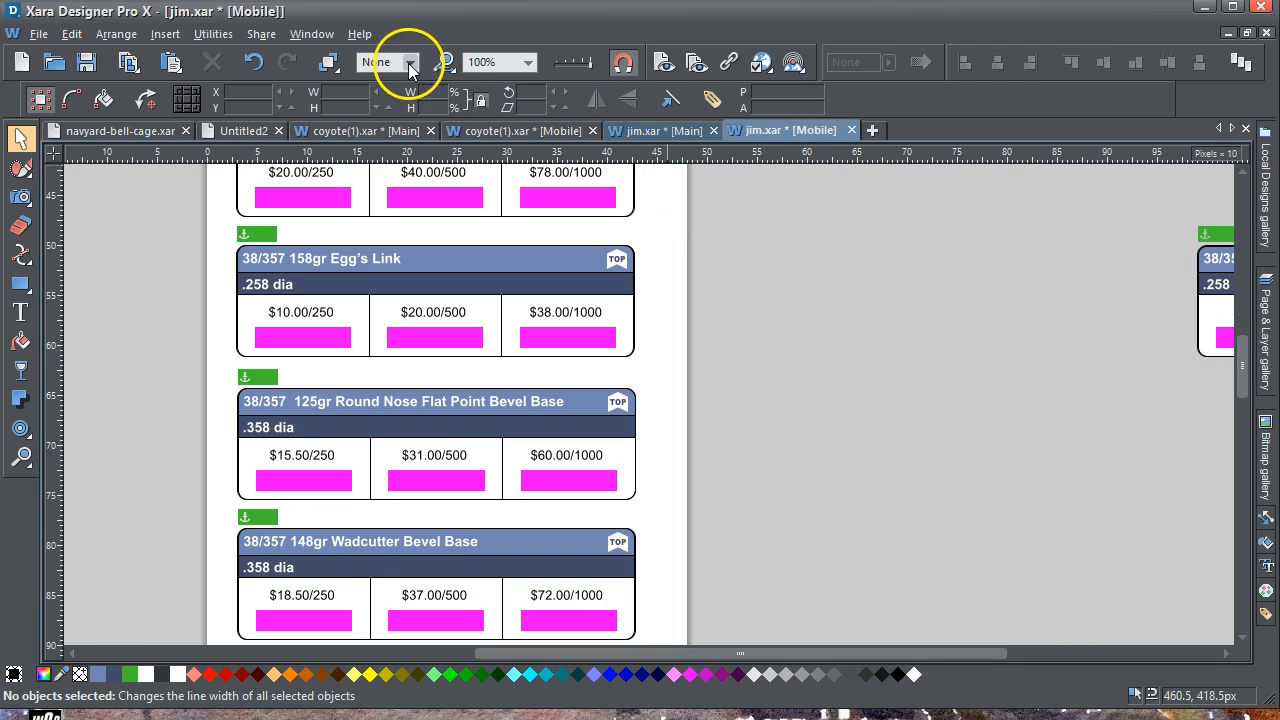
pyautogui.click(529, 63)
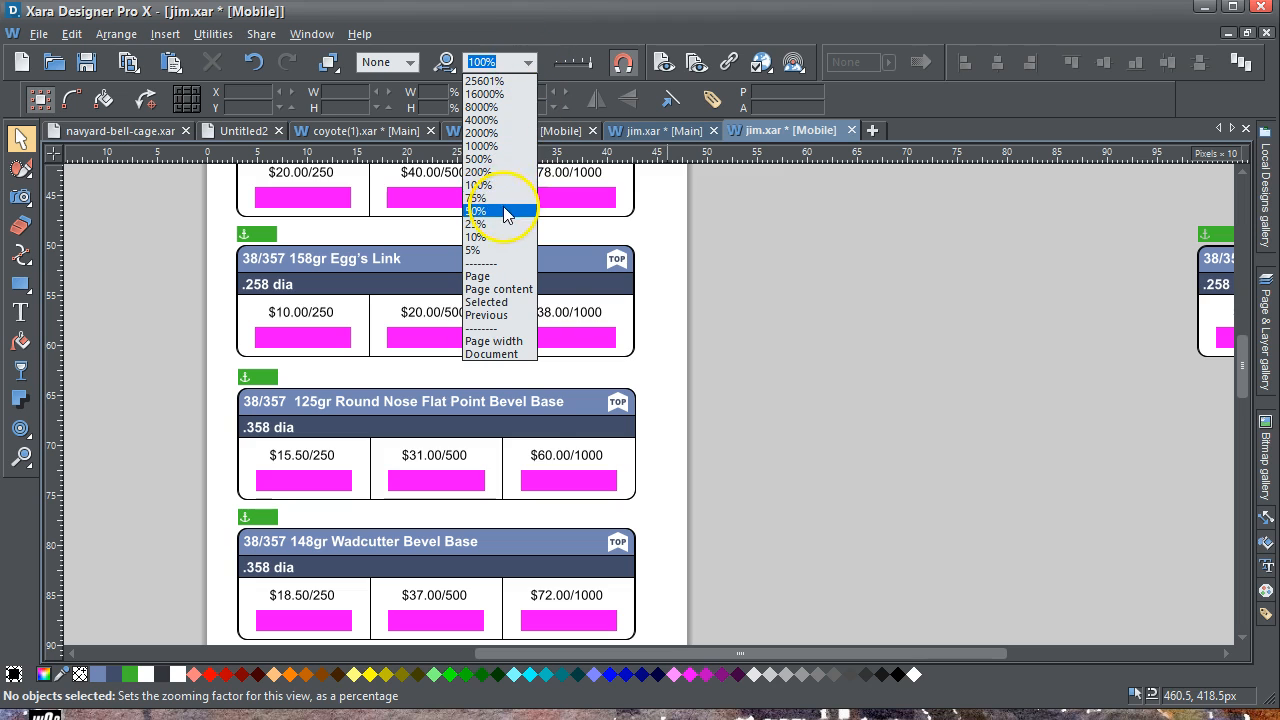
pyautogui.click(505, 212)
pyautogui.moveTo(891, 291); pyautogui.dragTo(1251, 386)
pyautogui.scroll(1, 1248, 380)
pyautogui.scroll(1, 1240, 360)
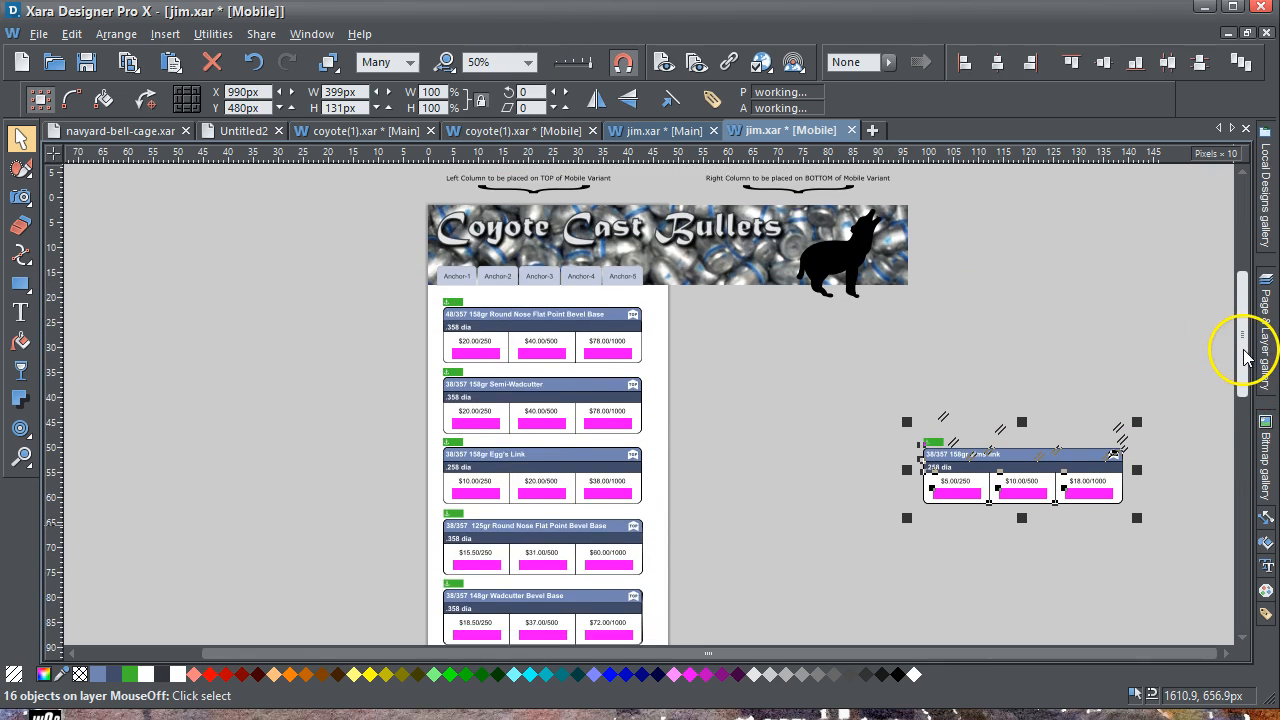
# Try placing the Jims link table beneath the 148gr Wadcutter table, undo it, and place it again at X 30 px, Y 912 px.
pyautogui.scroll(-4, 1255, 383)
pyautogui.moveTo(1075, 275); pyautogui.dragTo(597, 487)
pyautogui.click(497, 507)
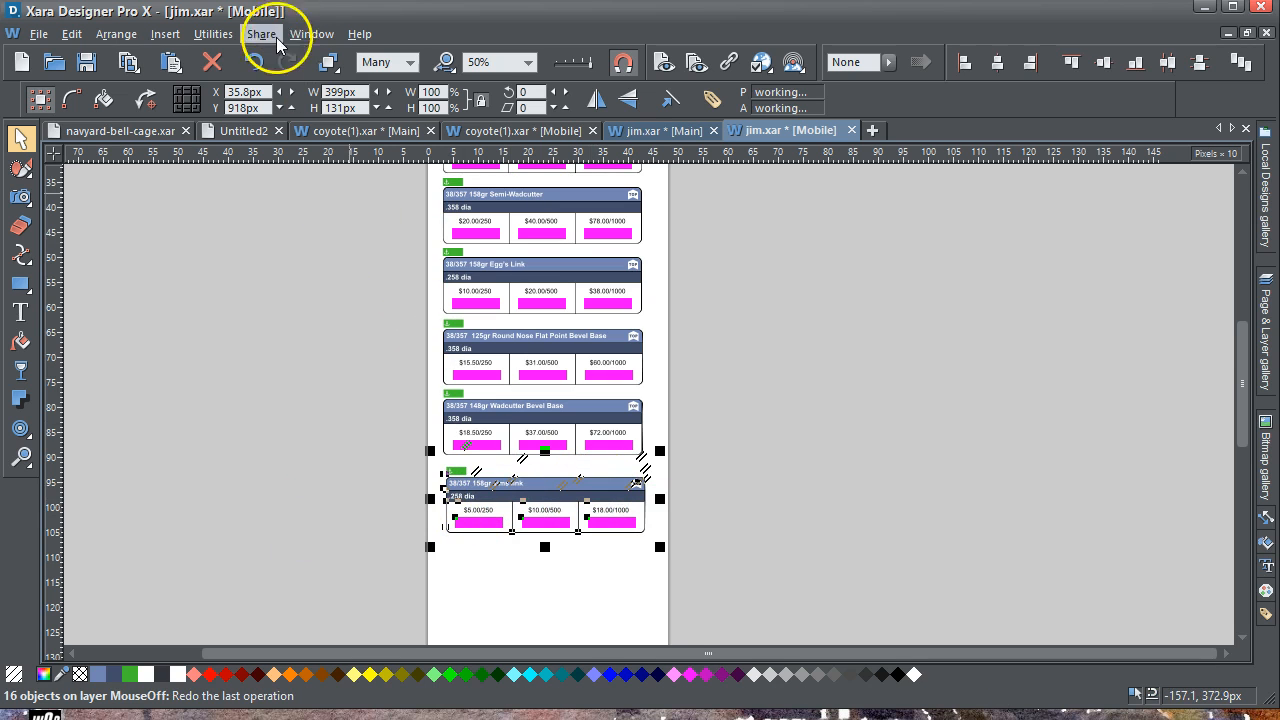
pyautogui.click(253, 62)
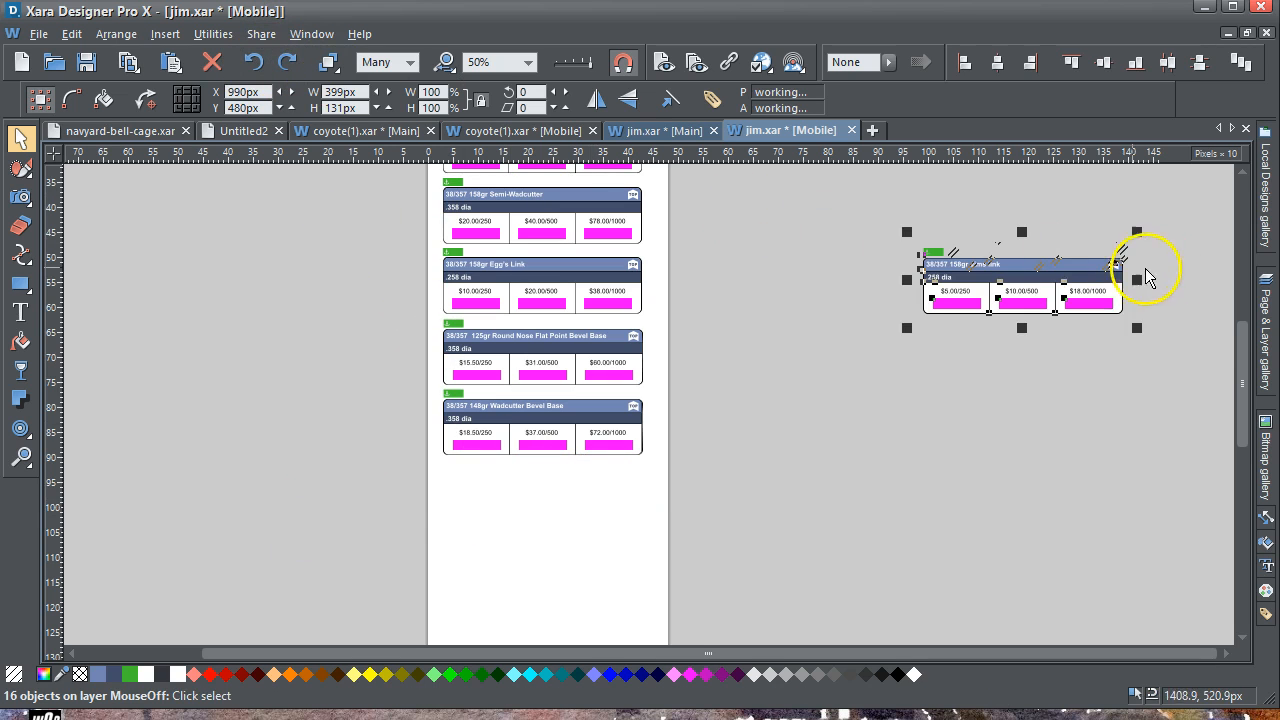
pyautogui.moveTo(1020, 294); pyautogui.dragTo(613, 486)
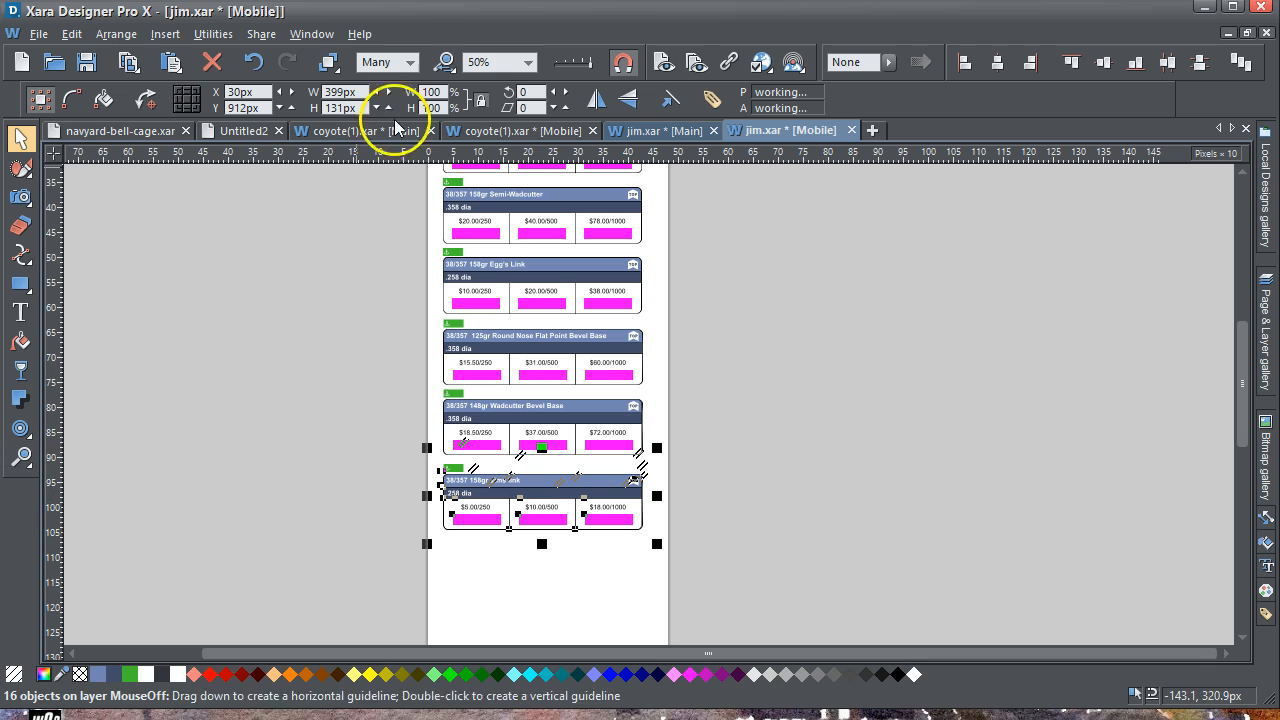
# Zoom to the placed Jims link table and inspect its title and its three cart placeholders individually.
pyautogui.click(530, 62)
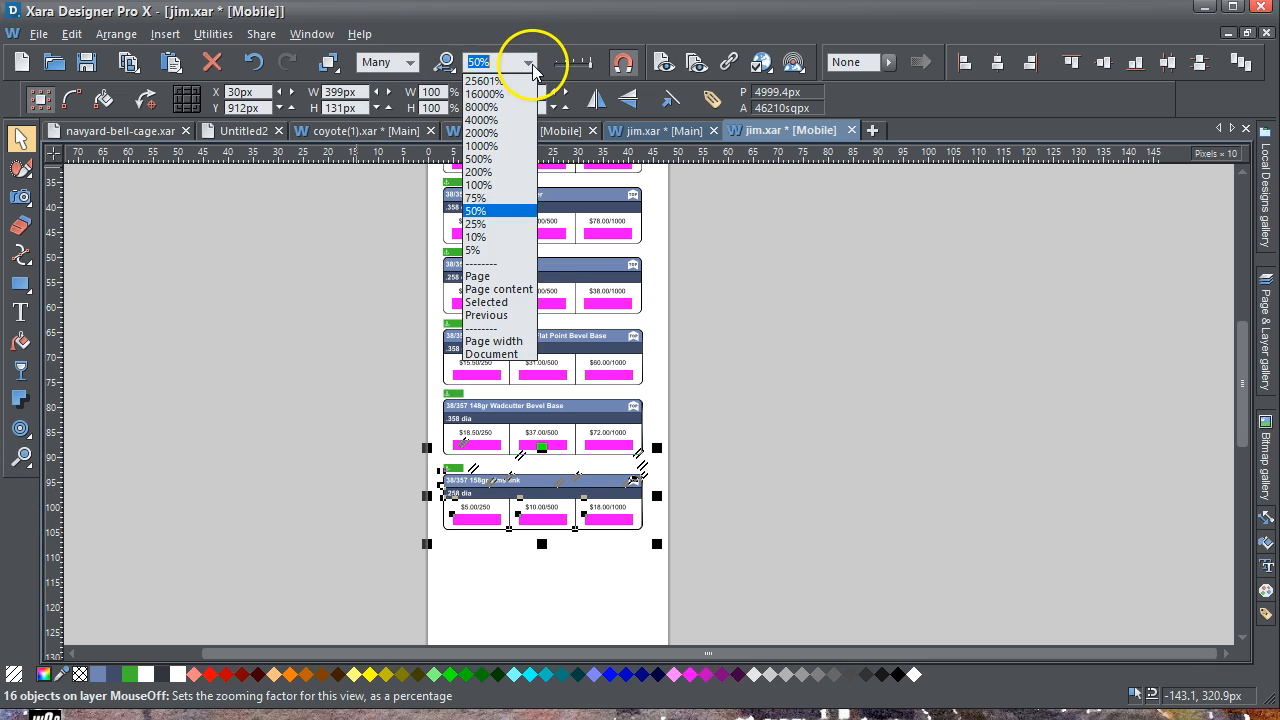
pyautogui.click(510, 304)
pyautogui.click(963, 372)
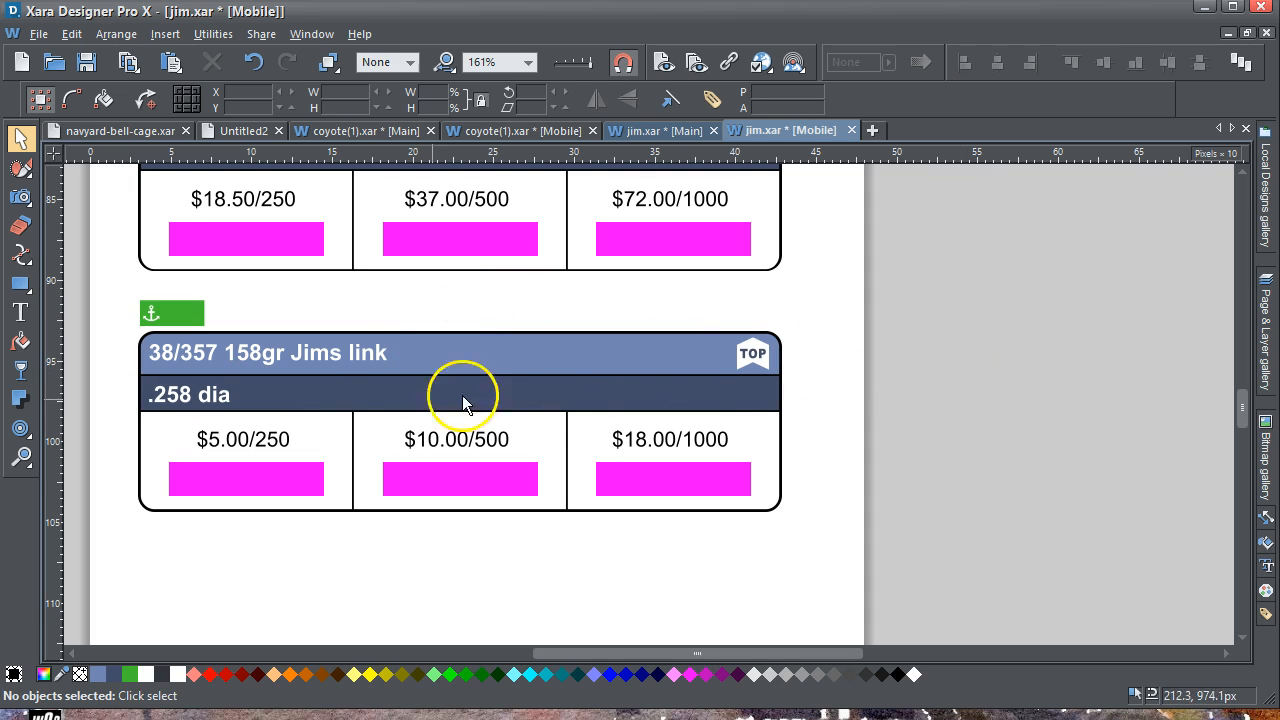
pyautogui.click(323, 357)
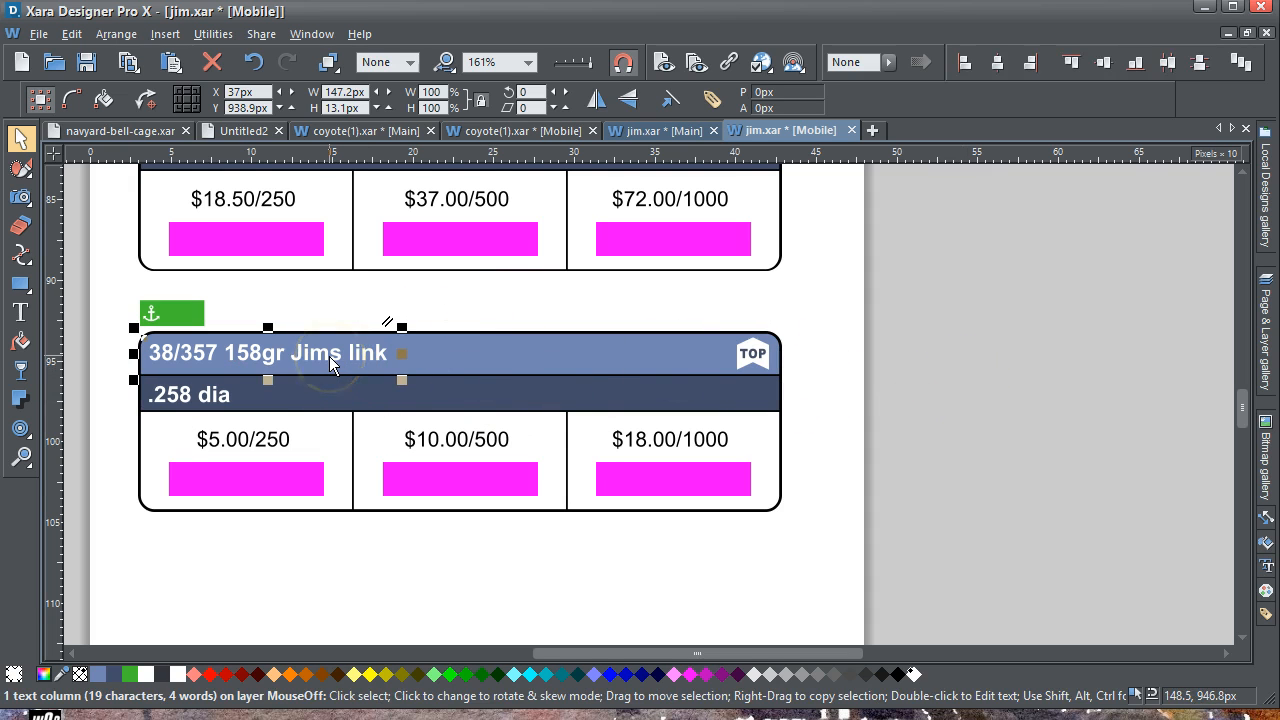
pyautogui.click(251, 486)
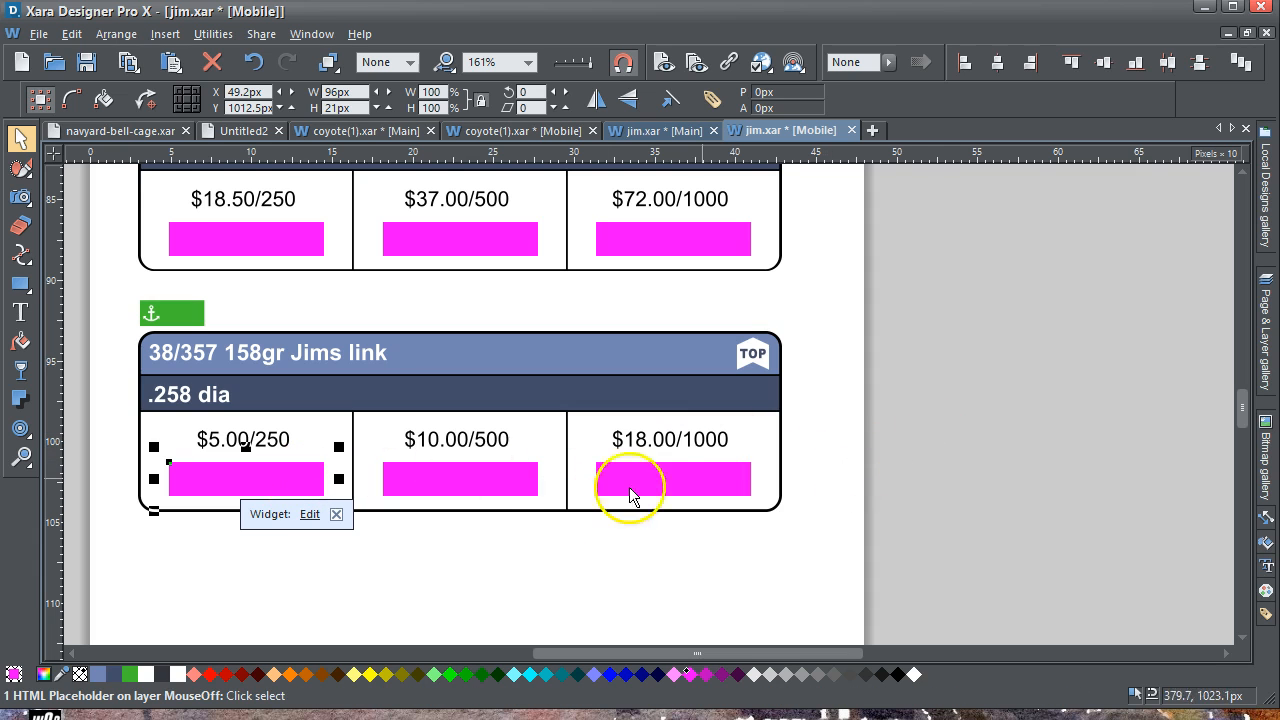
pyautogui.click(460, 484)
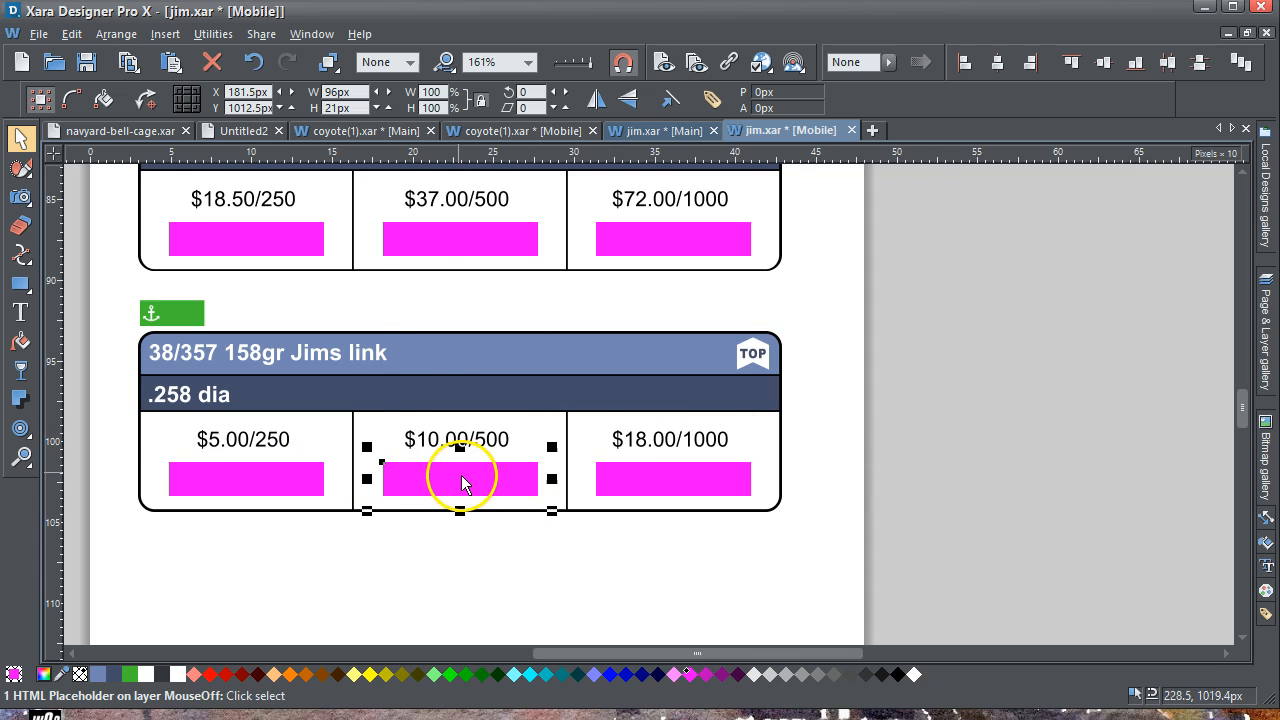
pyautogui.click(253, 62)
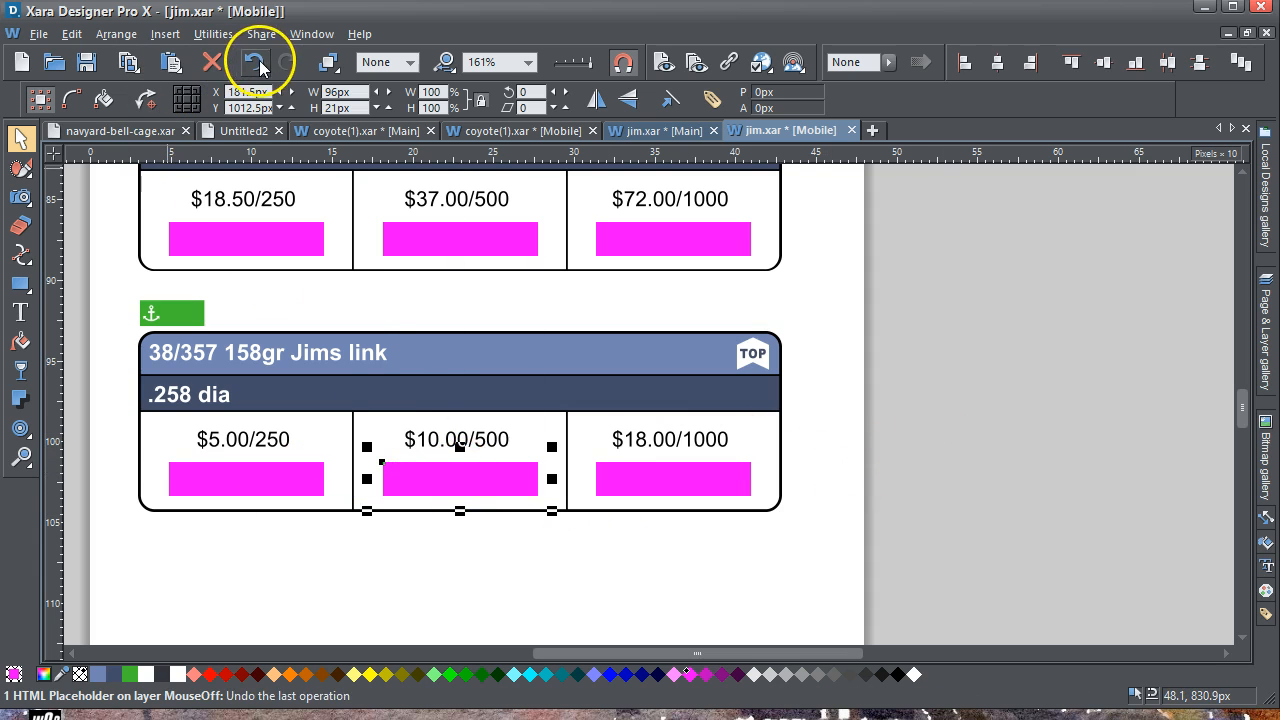
pyautogui.click(668, 490)
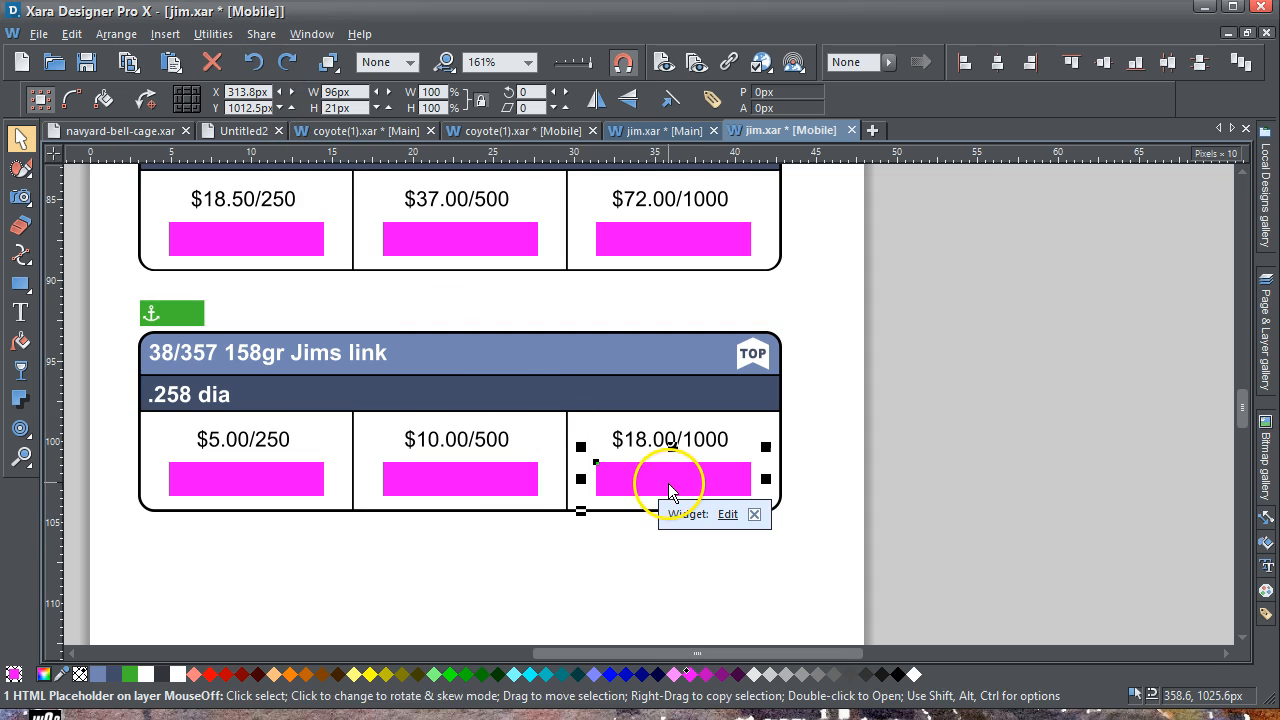
# Undo the Jims link table's move, return to the previous zoom, and check the 148gr Wadcutter table's cart placeholders.
pyautogui.click(255, 62)
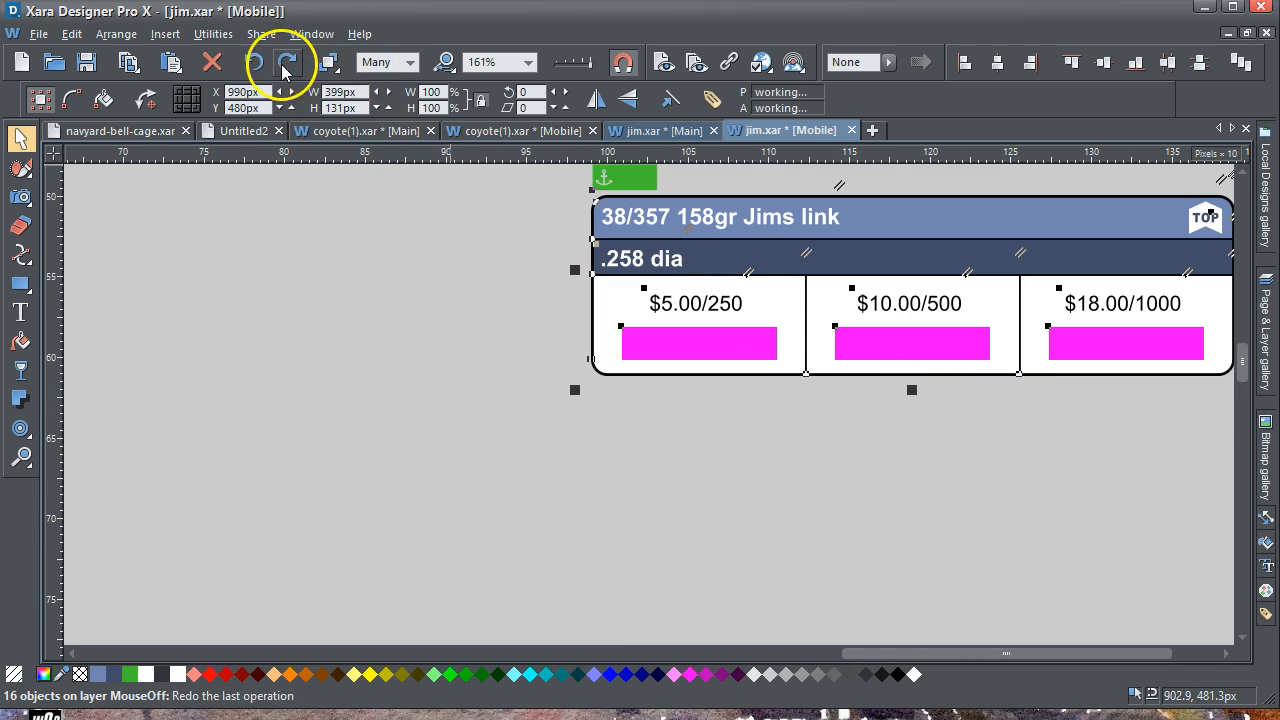
pyautogui.click(446, 67)
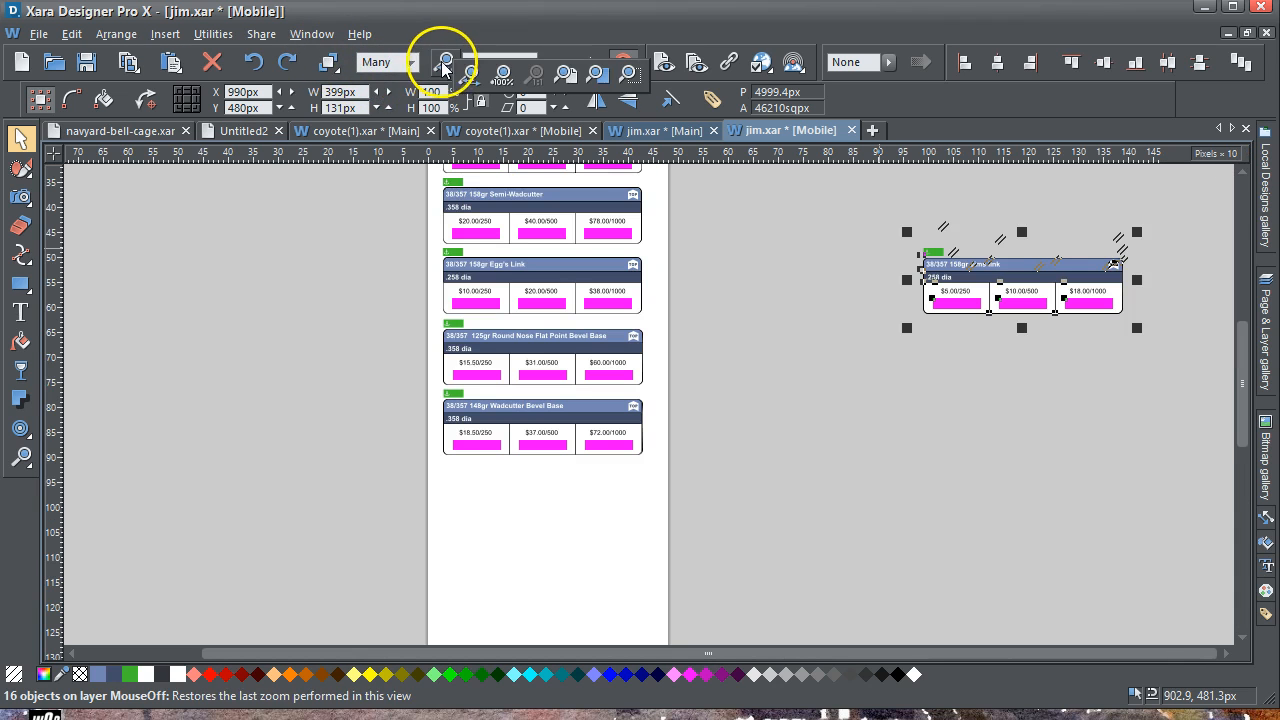
pyautogui.click(617, 473)
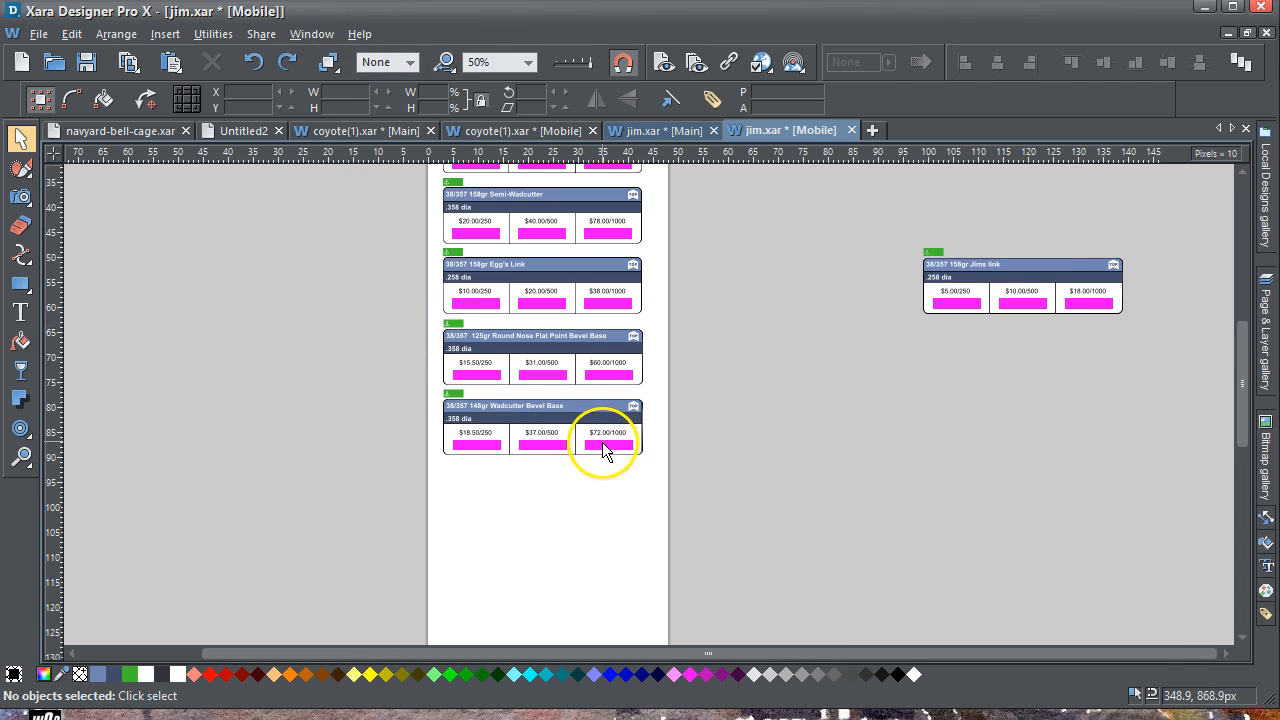
pyautogui.click(603, 450)
pyautogui.click(480, 470)
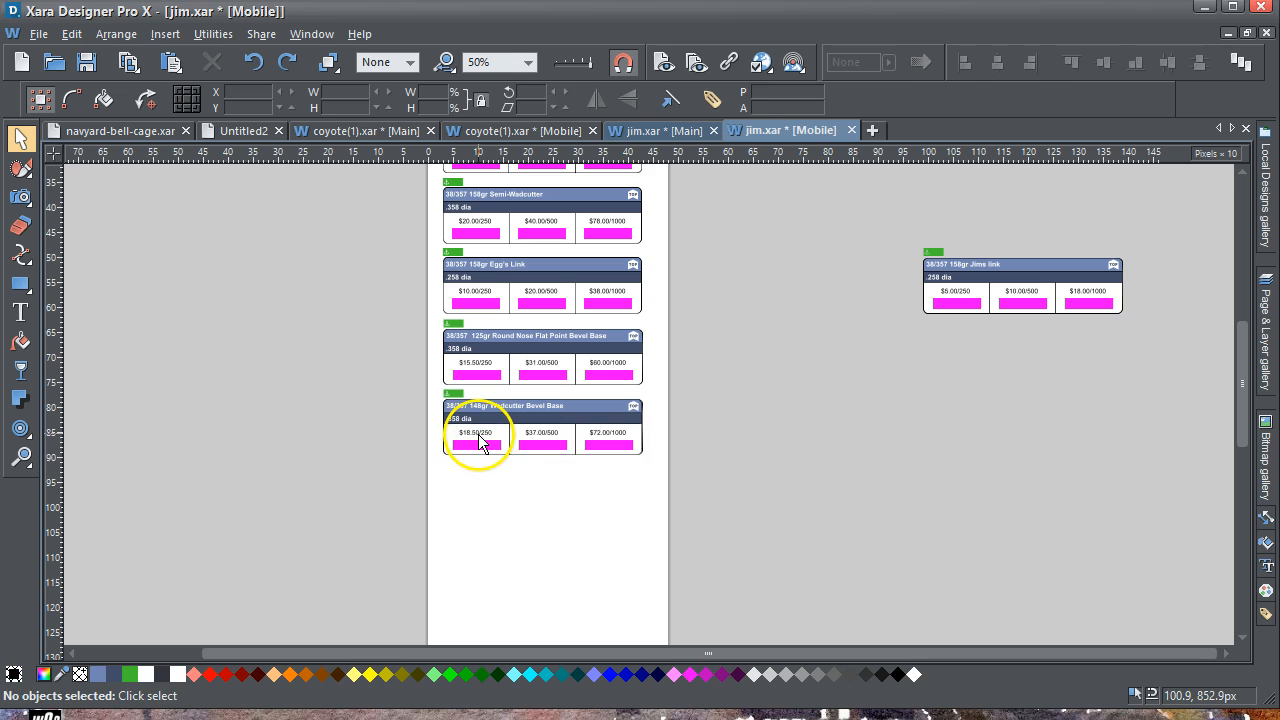
pyautogui.click(549, 449)
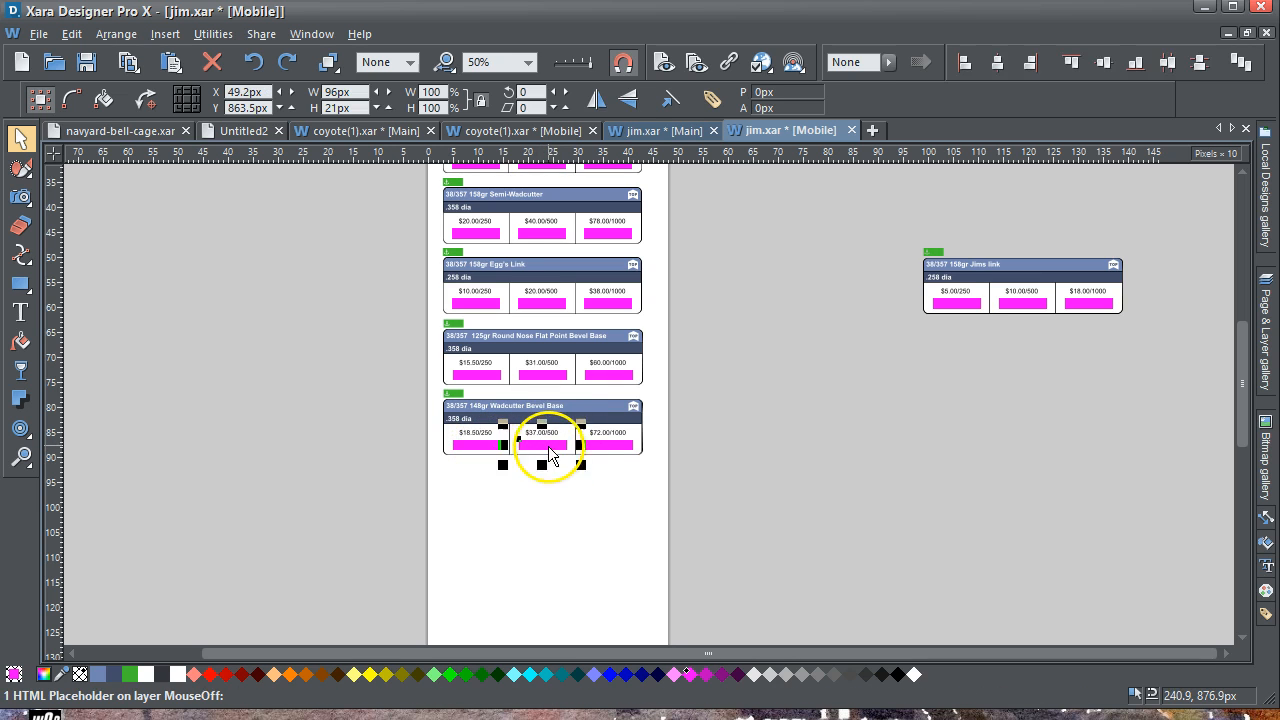
pyautogui.click(610, 452)
pyautogui.click(745, 458)
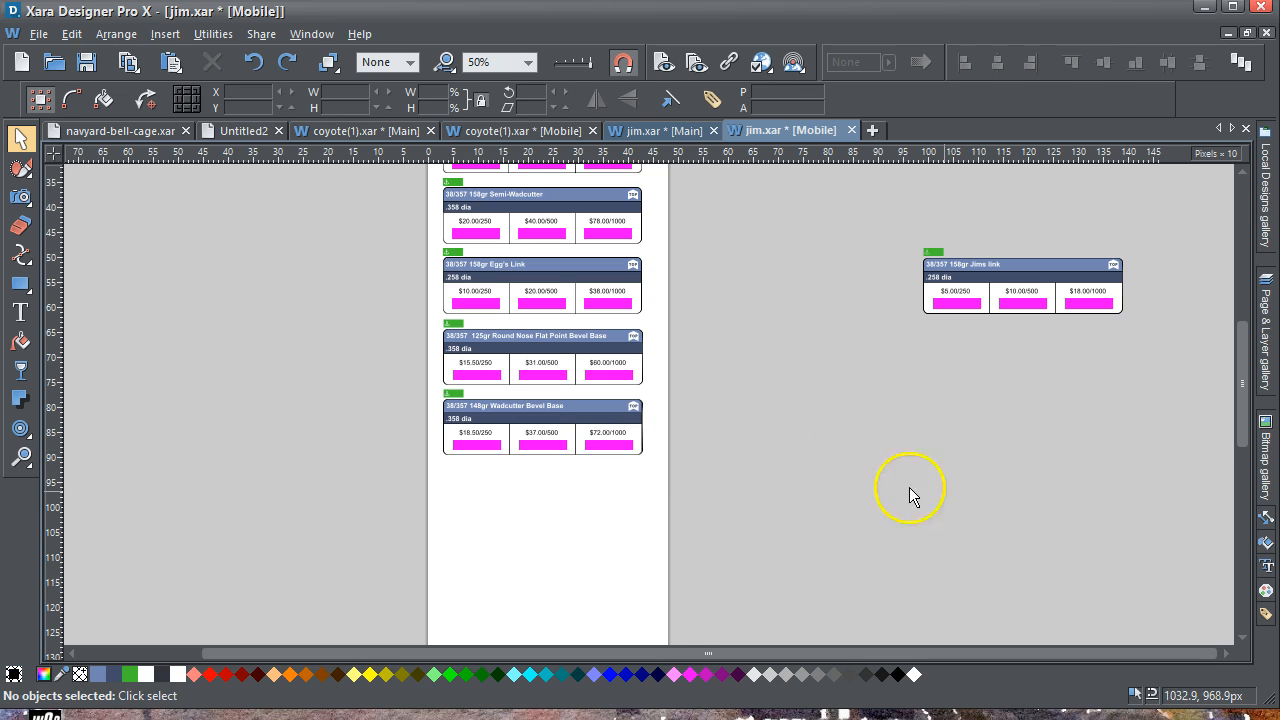
# Move the off-page Jims link table with its anchor beneath the 148gr Wadcutter table, at about X 31 px, Y 906 px.
pyautogui.scroll(2, 1238, 392)
pyautogui.moveTo(1236, 383); pyautogui.dragTo(1236, 376)
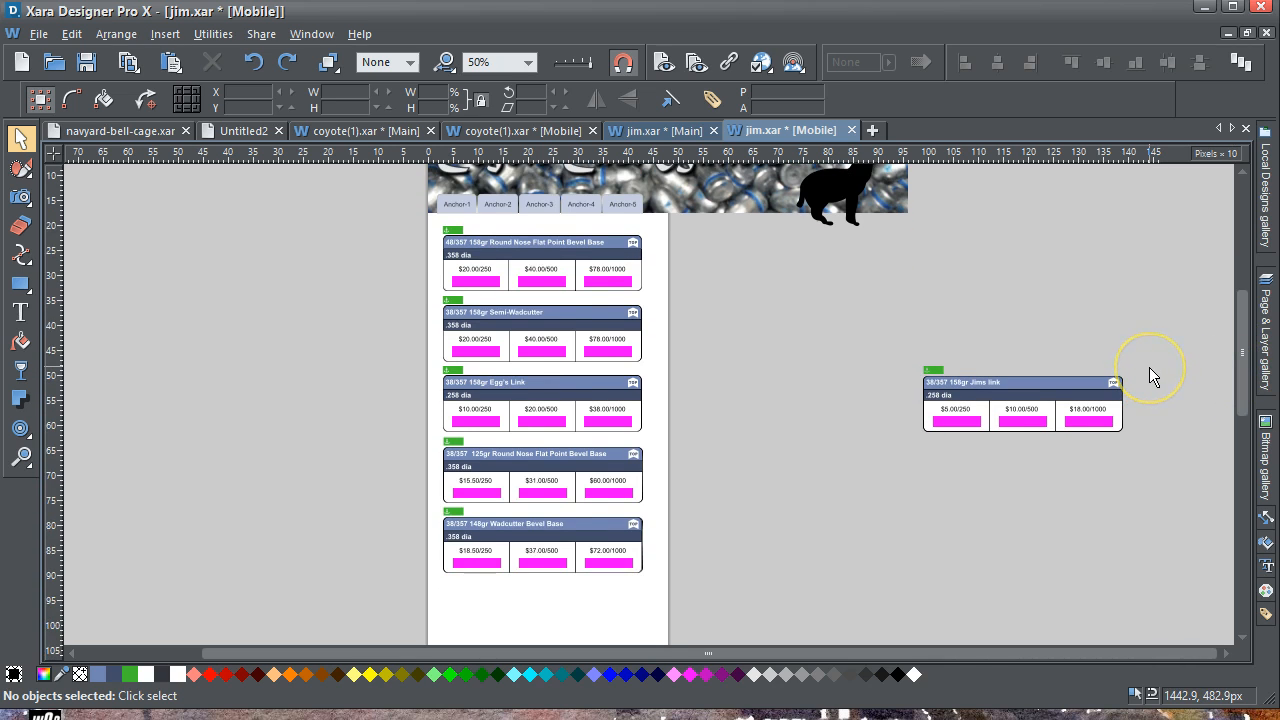
pyautogui.moveTo(1149, 370); pyautogui.dragTo(887, 459)
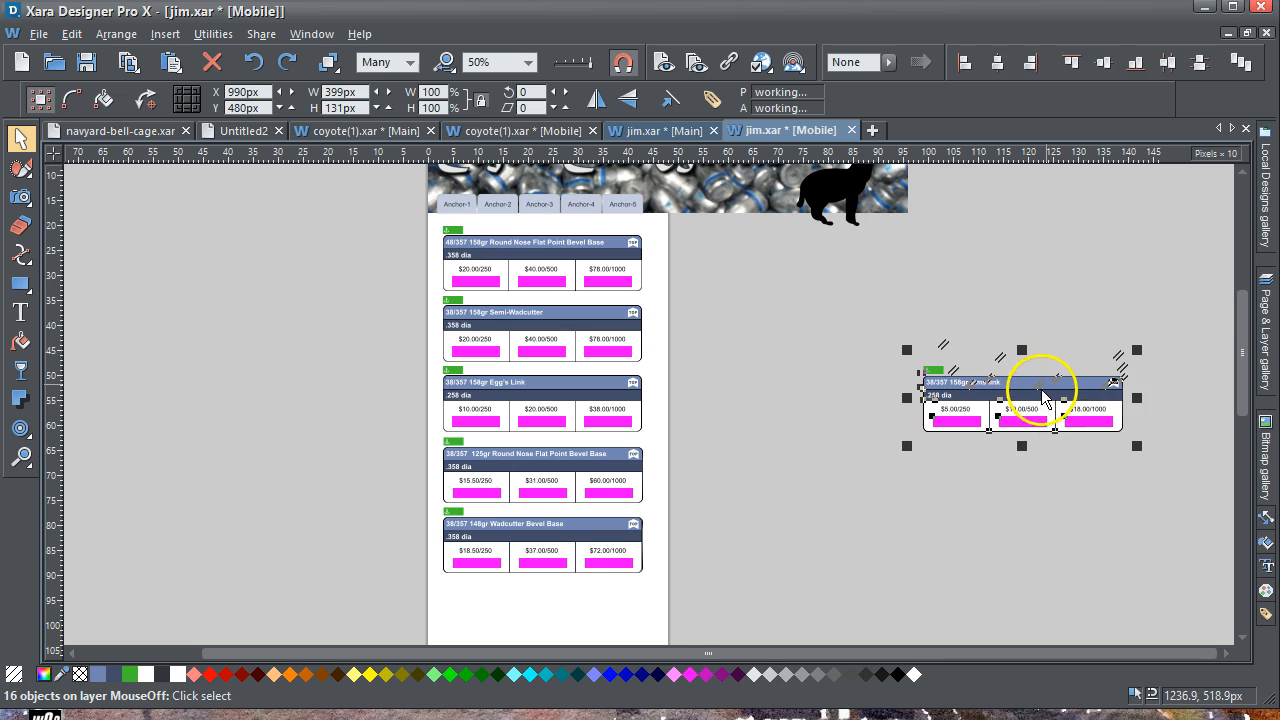
pyautogui.moveTo(1069, 388); pyautogui.dragTo(600, 597)
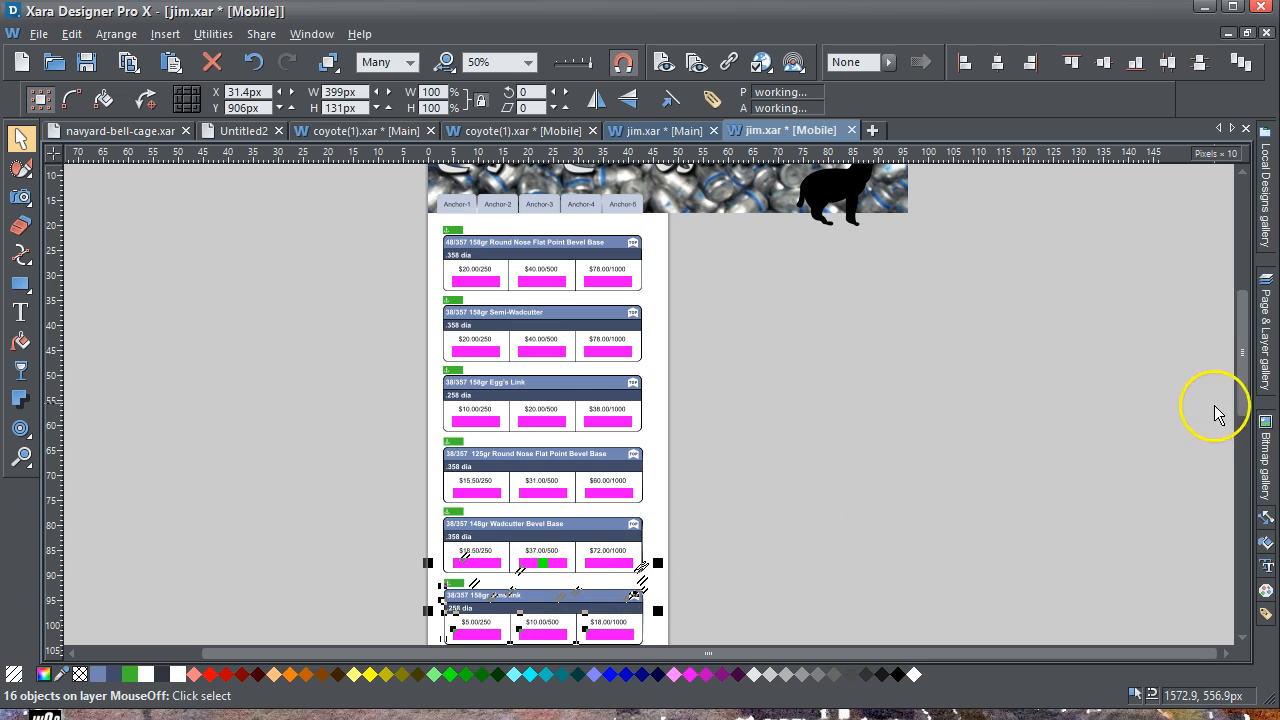
# Change the first price in the Mobile variant's Jims link table to $500.00/250.
pyautogui.moveTo(1234, 363); pyautogui.dragTo(1229, 423)
pyautogui.click(846, 439)
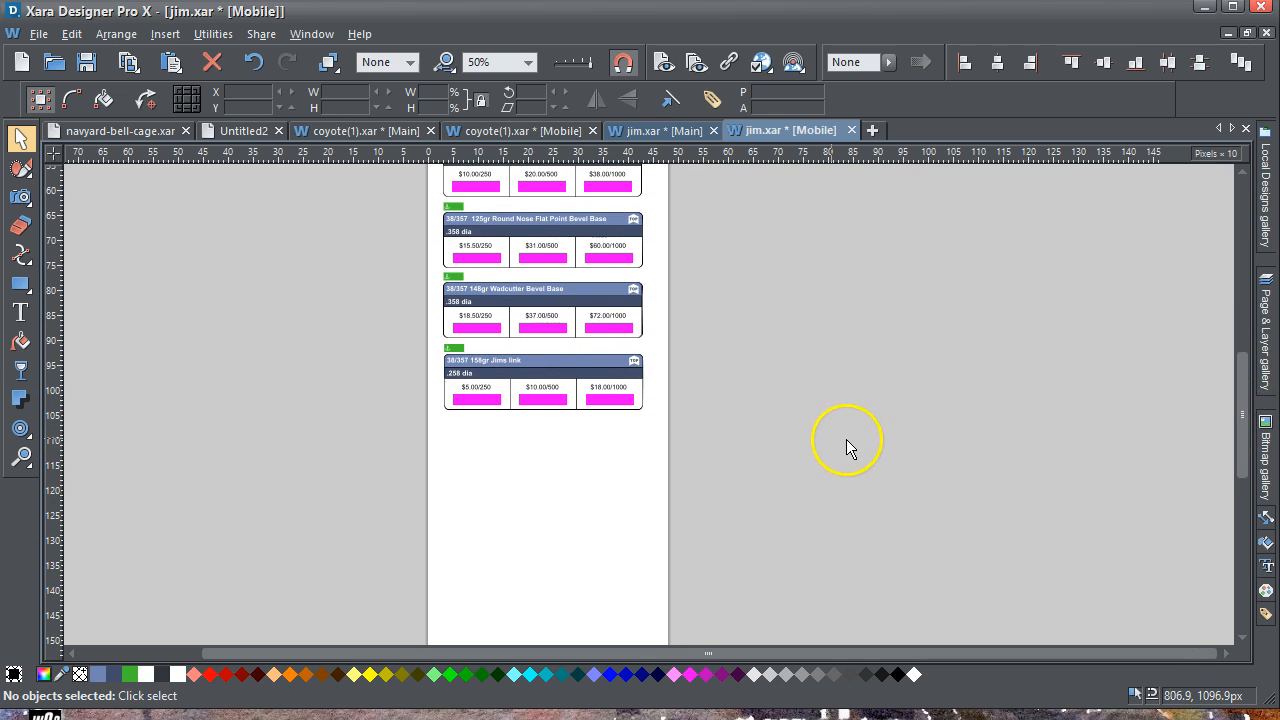
pyautogui.click(20, 457)
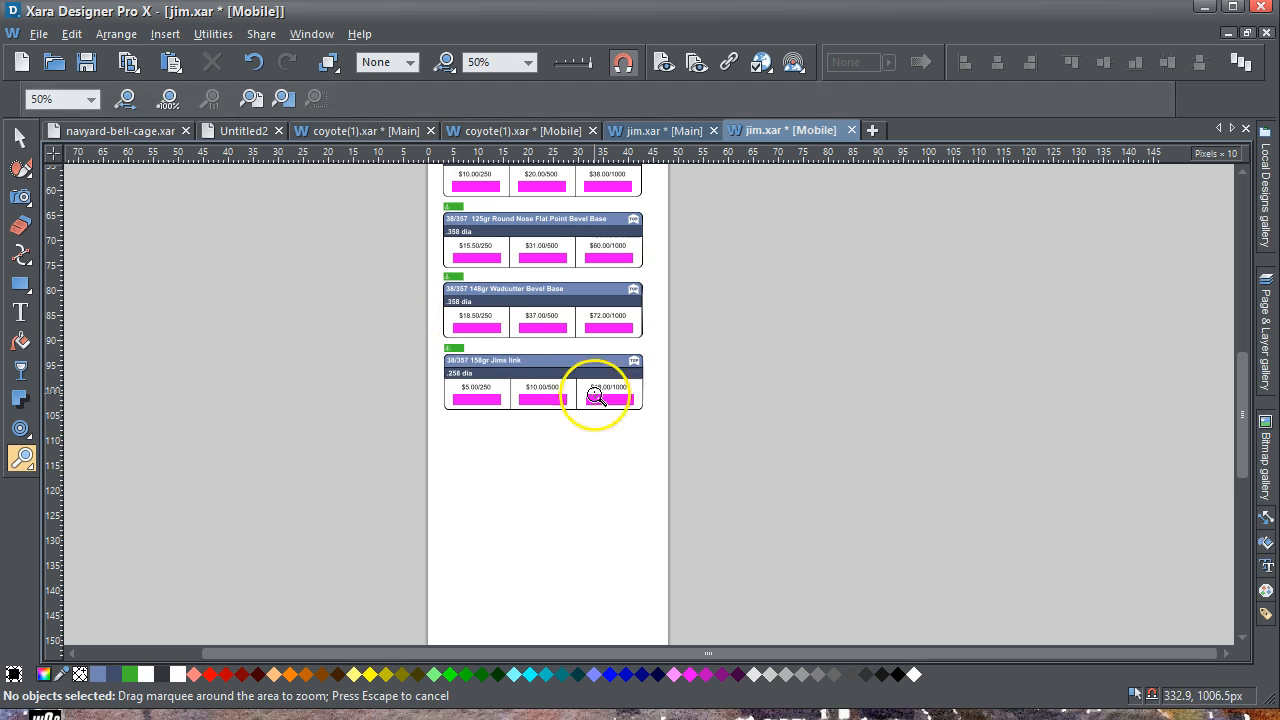
pyautogui.moveTo(595, 397); pyautogui.dragTo(731, 463)
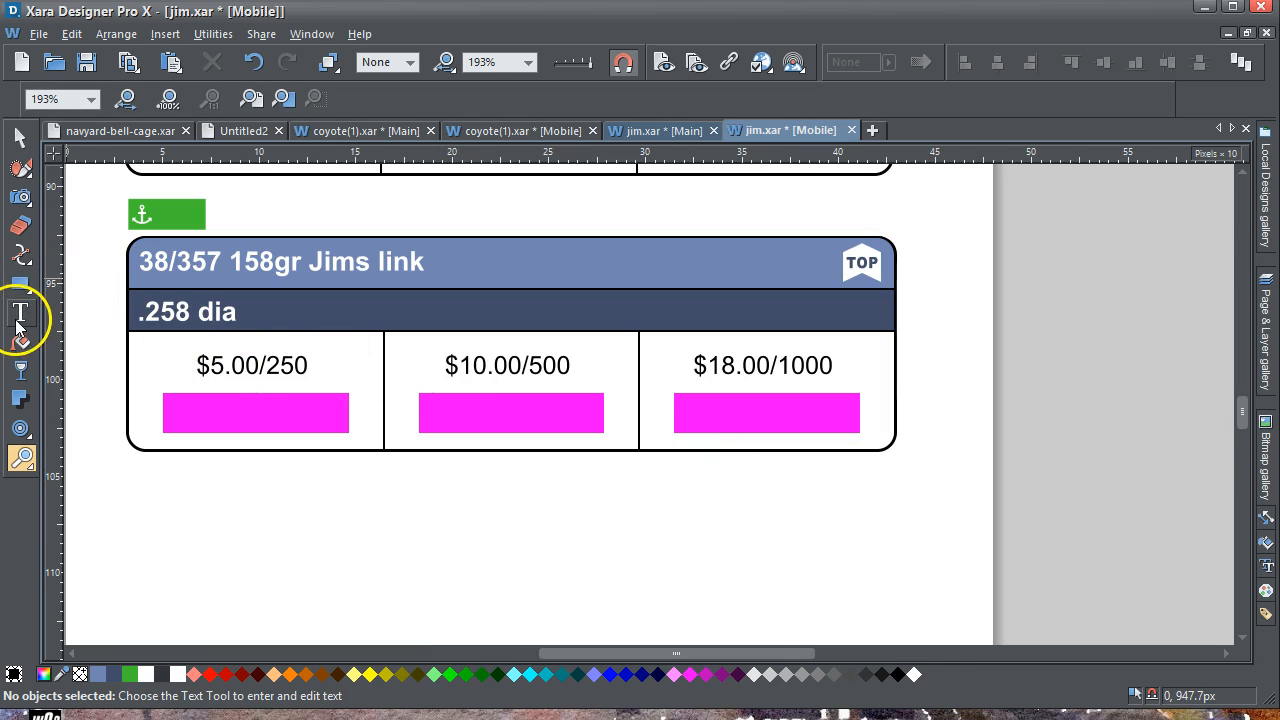
pyautogui.click(20, 318)
pyautogui.click(225, 366)
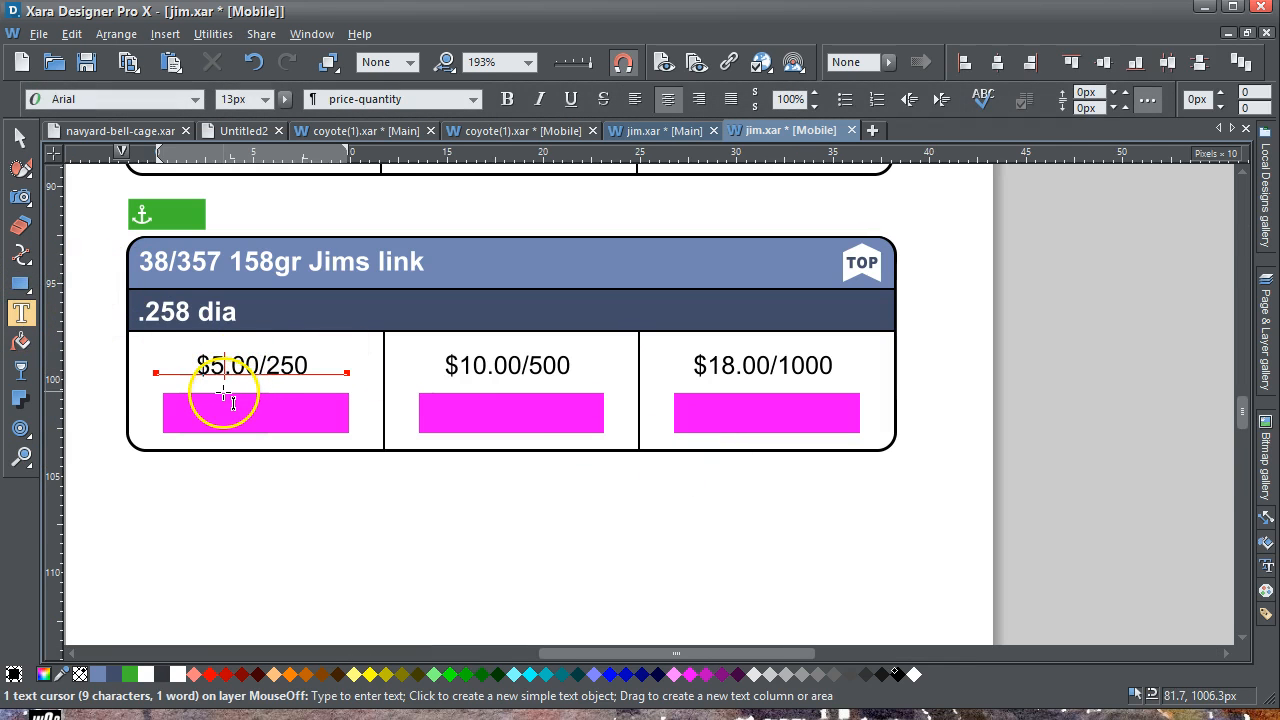
pyautogui.write('00')
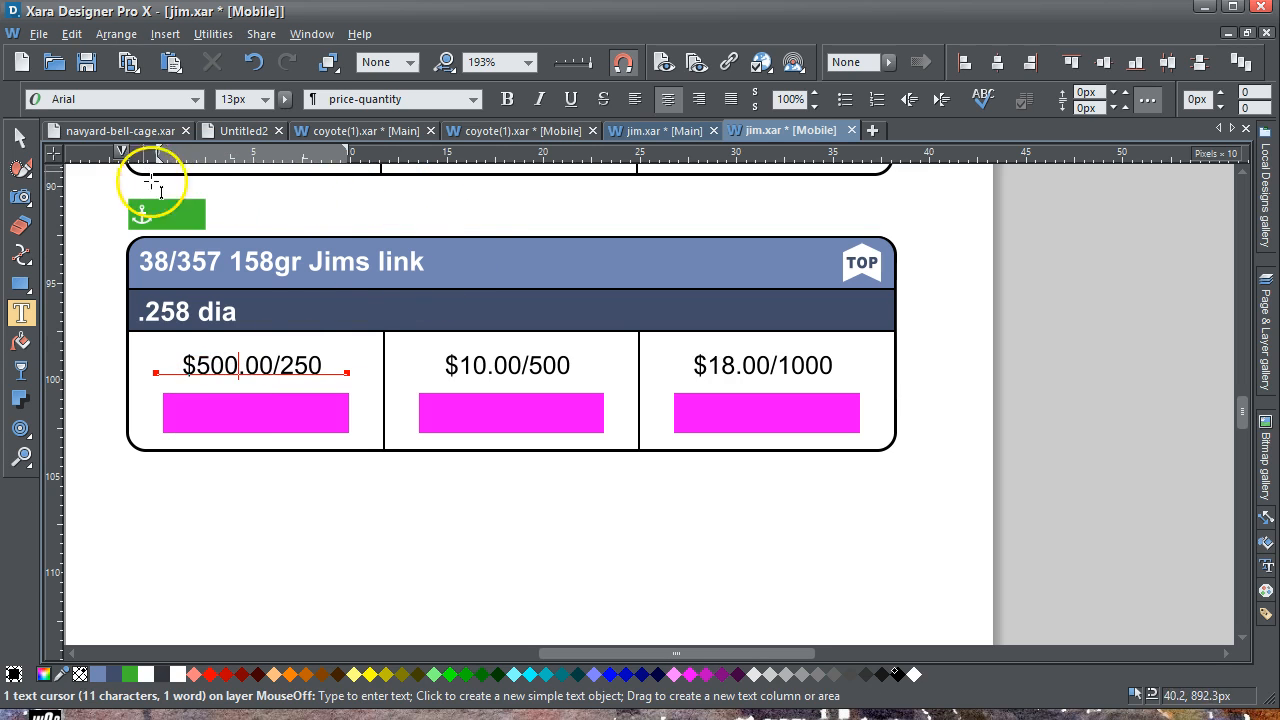
# Set the Jims link table's middle price to $1000.00/500 and its last price to $1800.00/1000, then deselect the text.
pyautogui.click(474, 366)
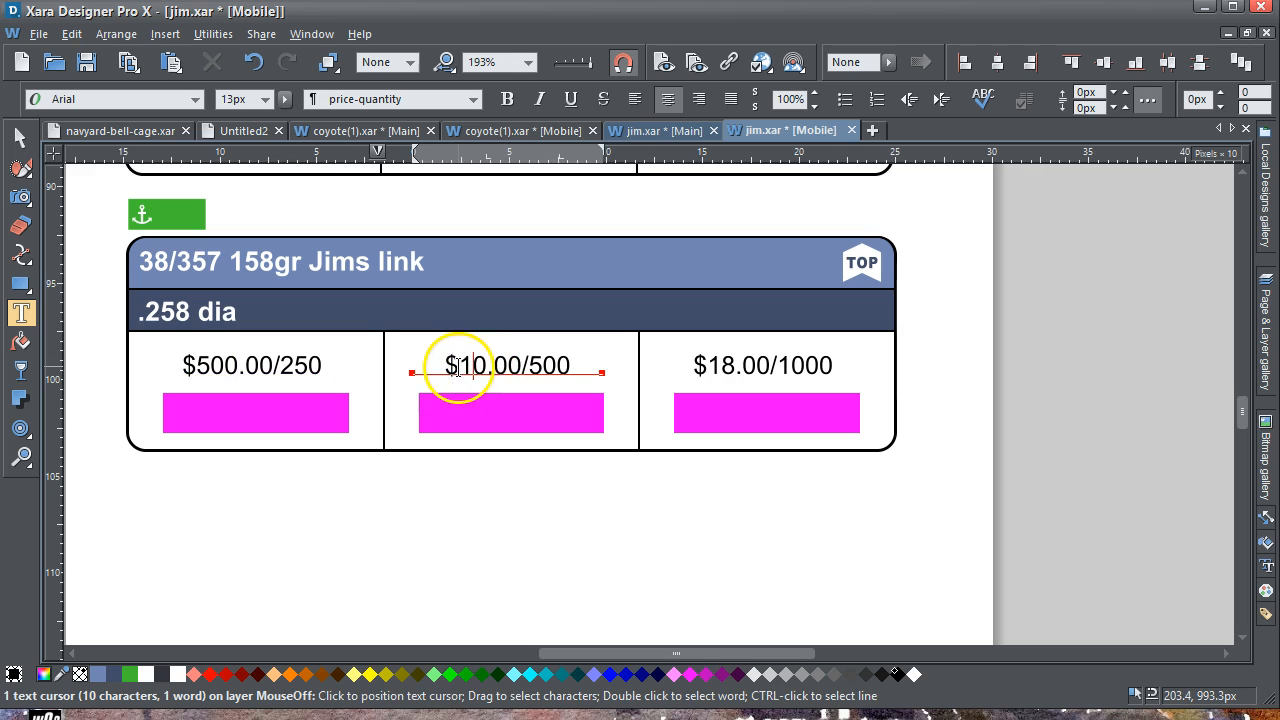
pyautogui.write('00')
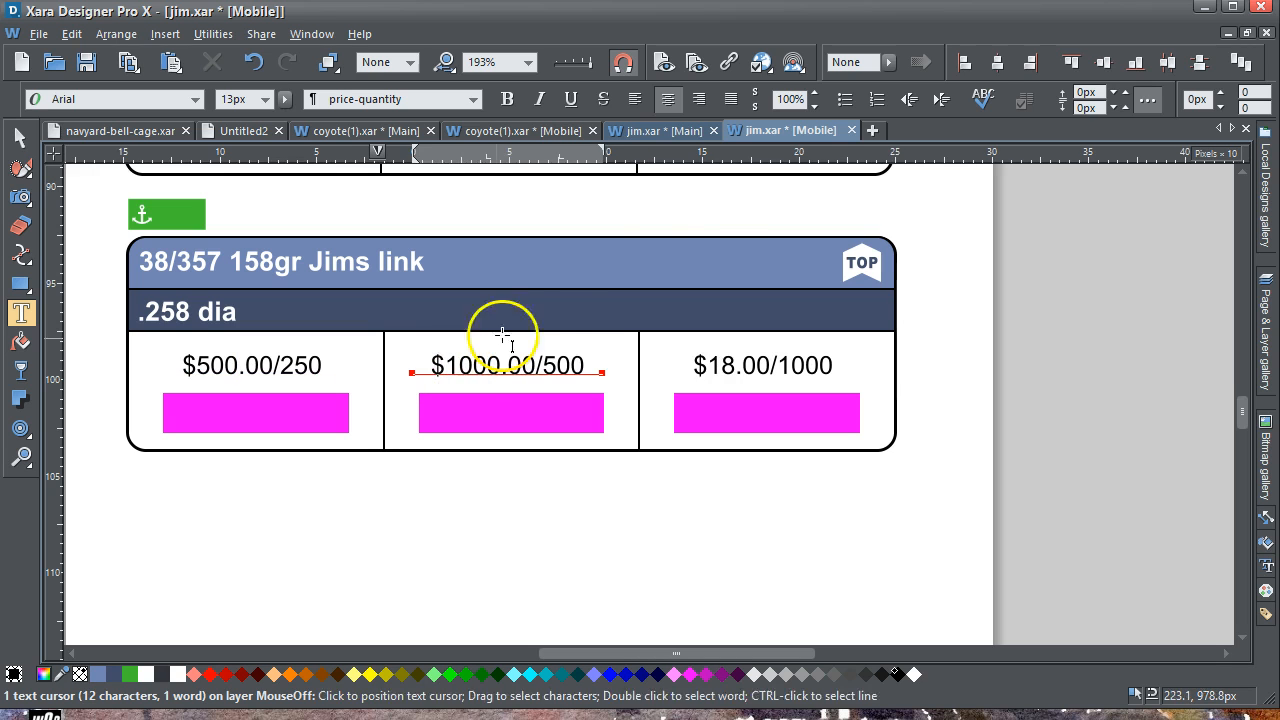
pyautogui.click(733, 365)
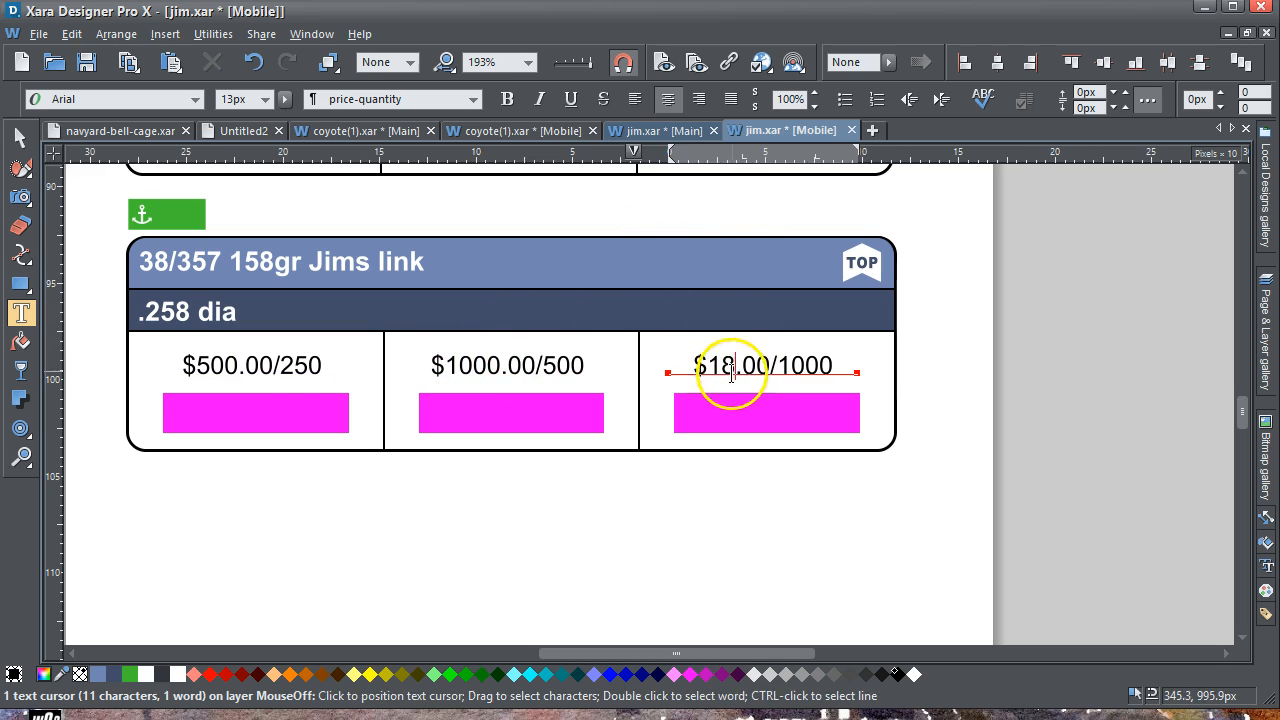
pyautogui.write('00')
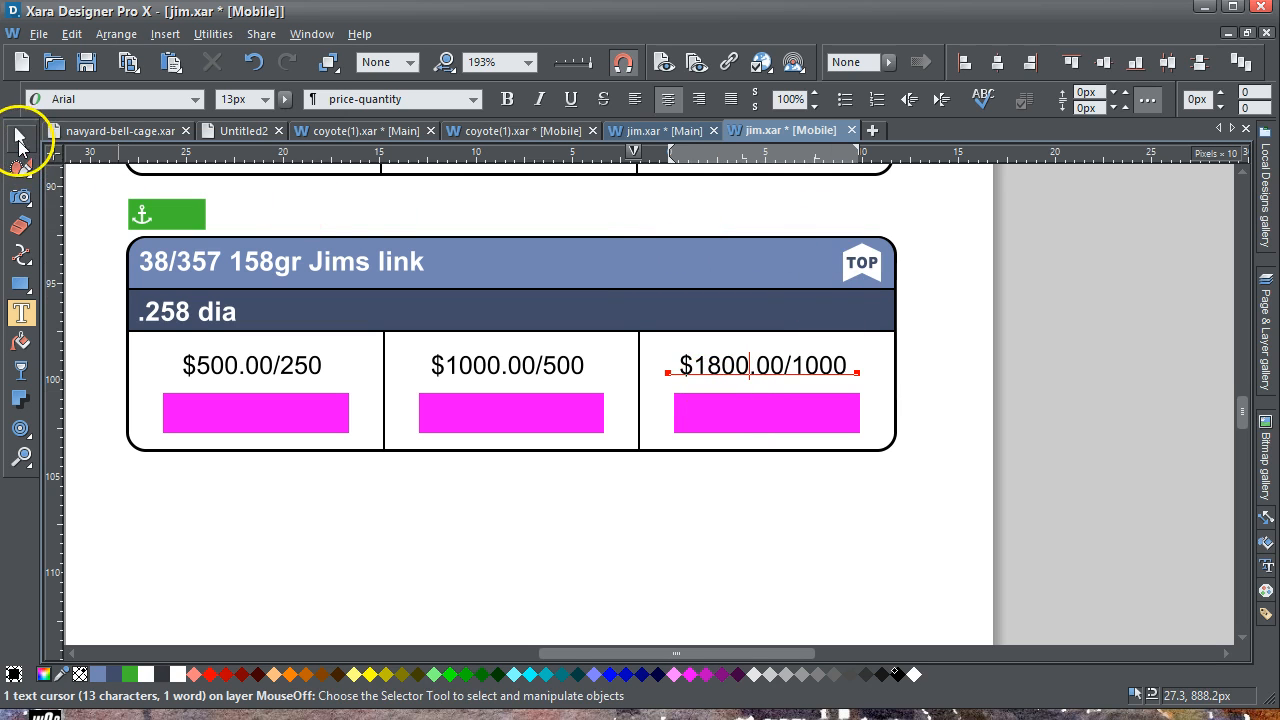
pyautogui.click(19, 143)
pyautogui.click(1062, 390)
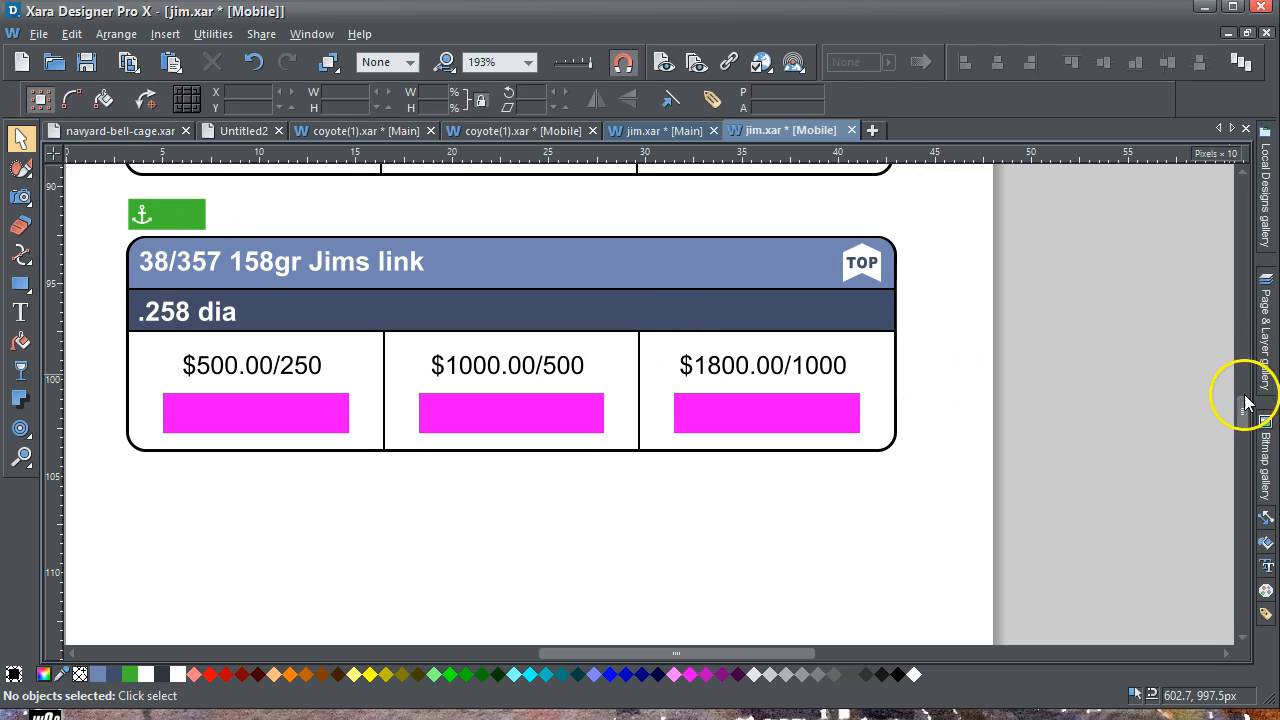
# Switch to the Main variant and check the Jims link table's prices there.
pyautogui.scroll(5, 1245, 400)
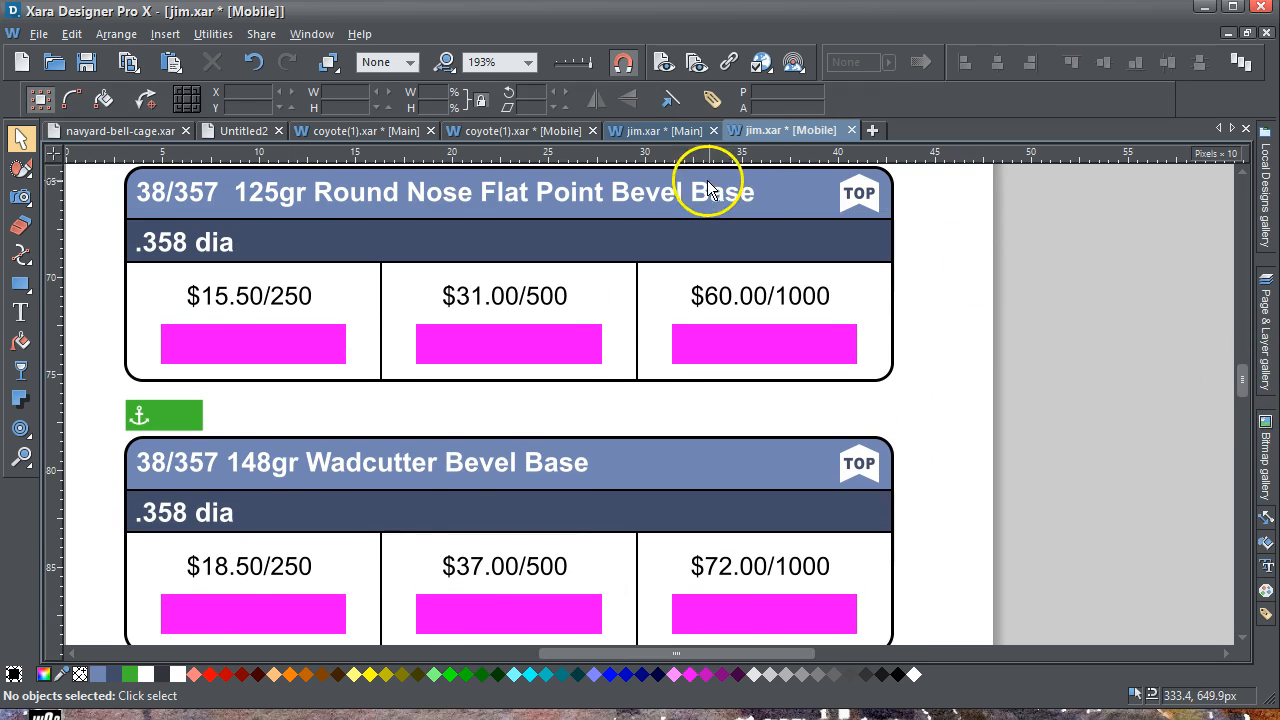
pyautogui.click(642, 130)
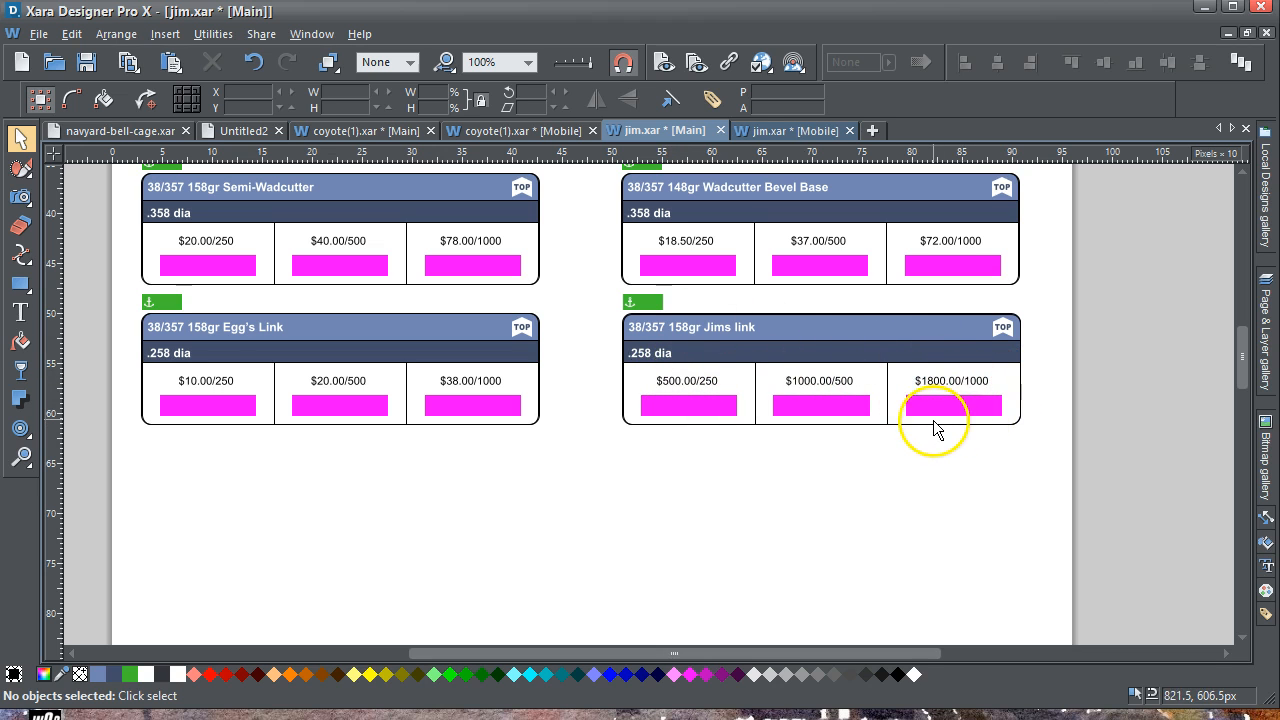
pyautogui.moveTo(1242, 382); pyautogui.dragTo(1223, 349)
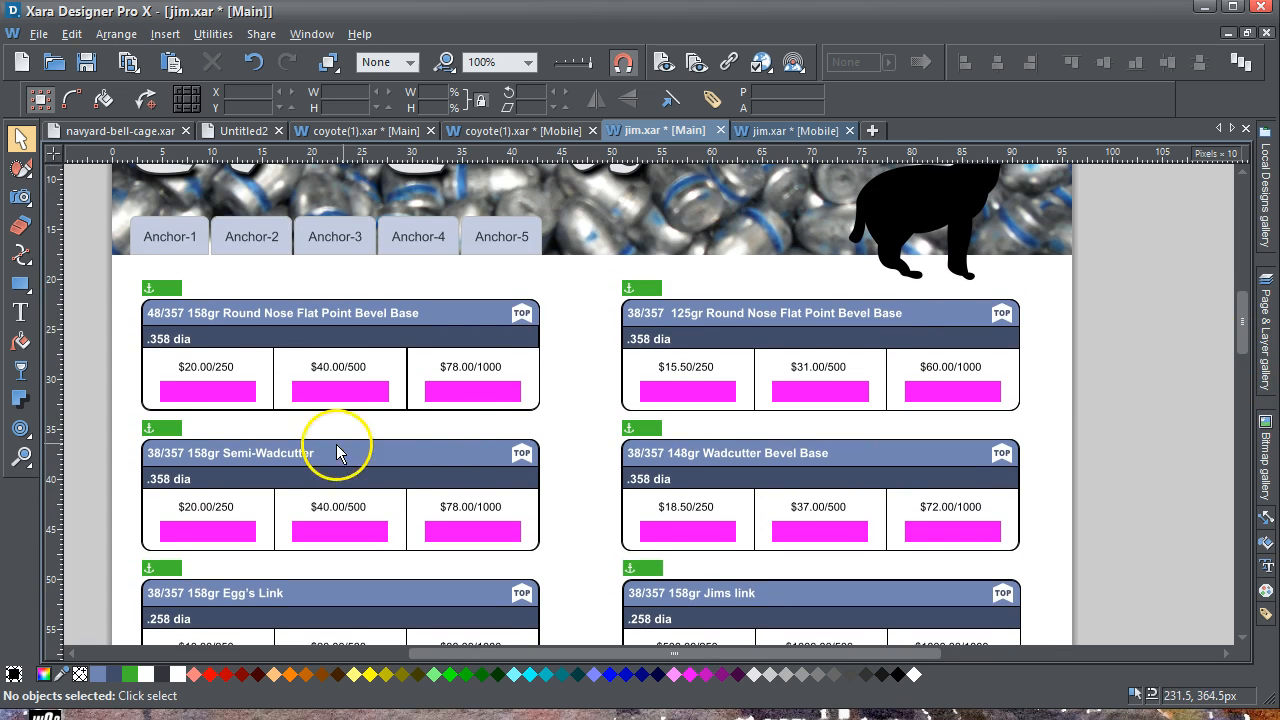
# Inspect the text styles of the title and diameter line in Main's 48/357 158gr Round Nose table.
pyautogui.click(20, 312)
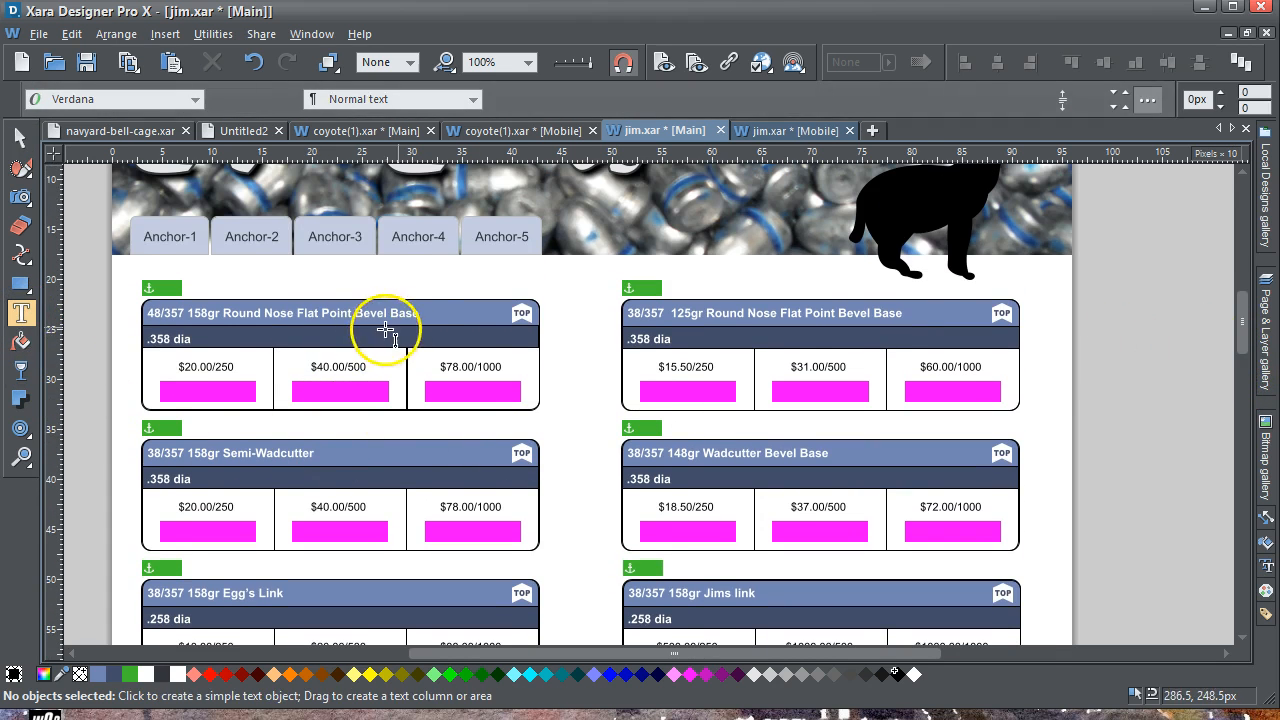
pyautogui.moveTo(419, 313); pyautogui.dragTo(144, 313)
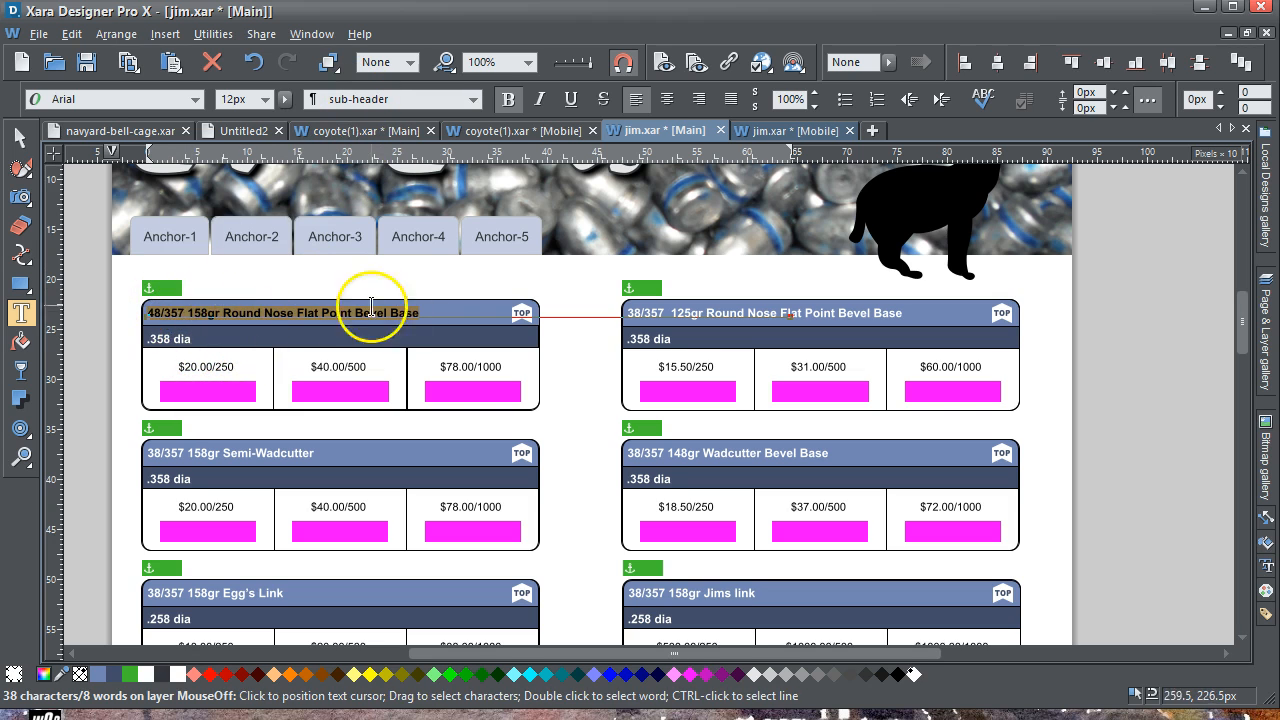
pyautogui.moveTo(190, 340); pyautogui.dragTo(144, 338)
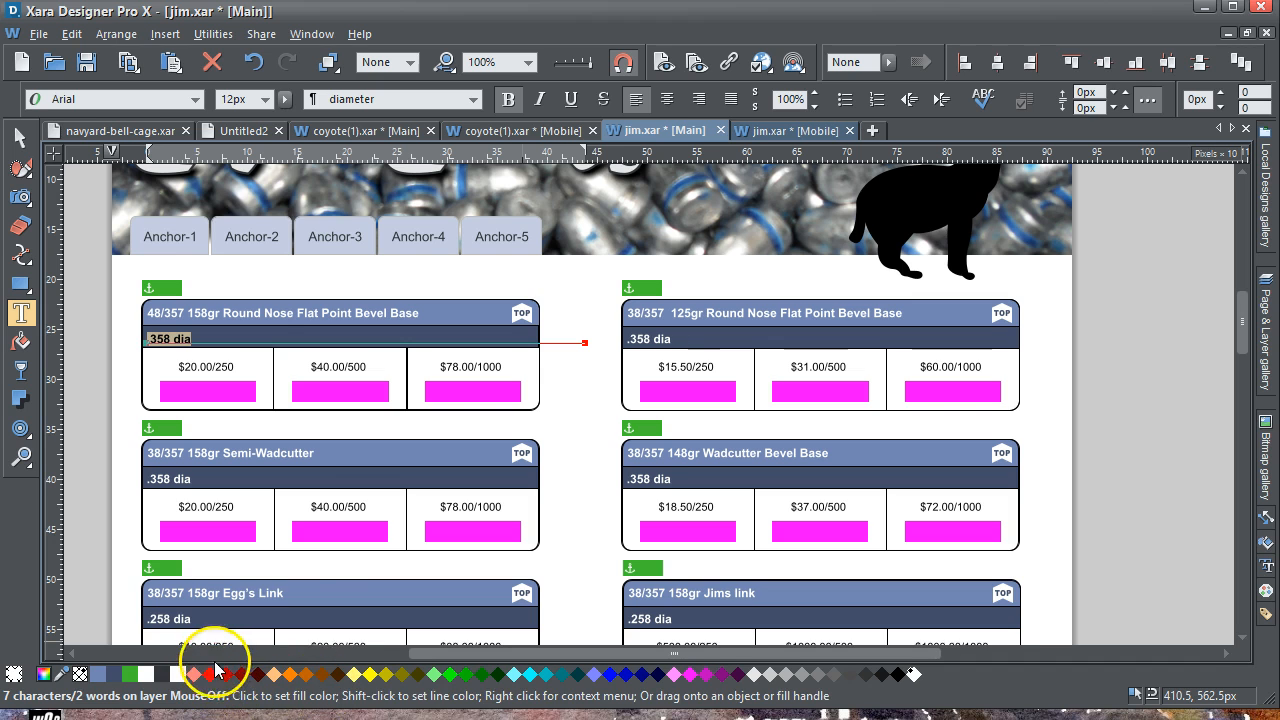
# Color a digit of the first table's diameter text red and update the diameter style in this variant only.
pyautogui.click(244, 340)
pyautogui.moveTo(172, 342); pyautogui.dragTo(163, 340)
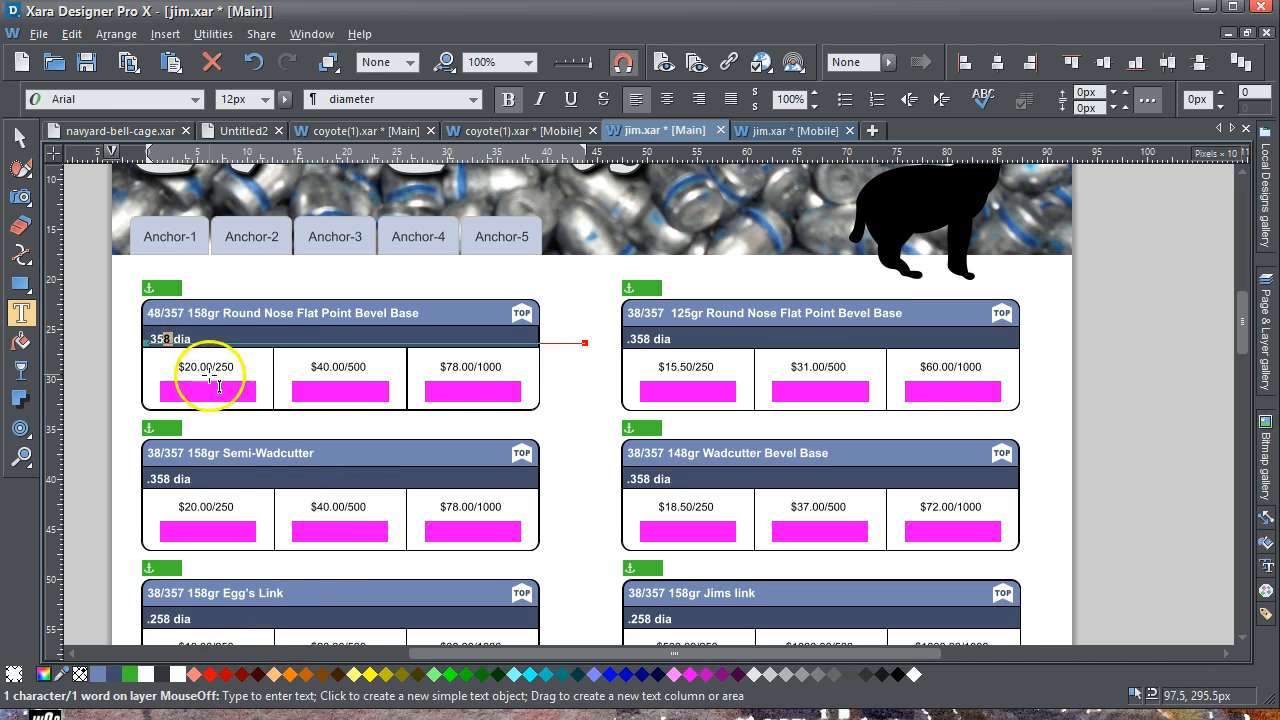
pyautogui.click(216, 677)
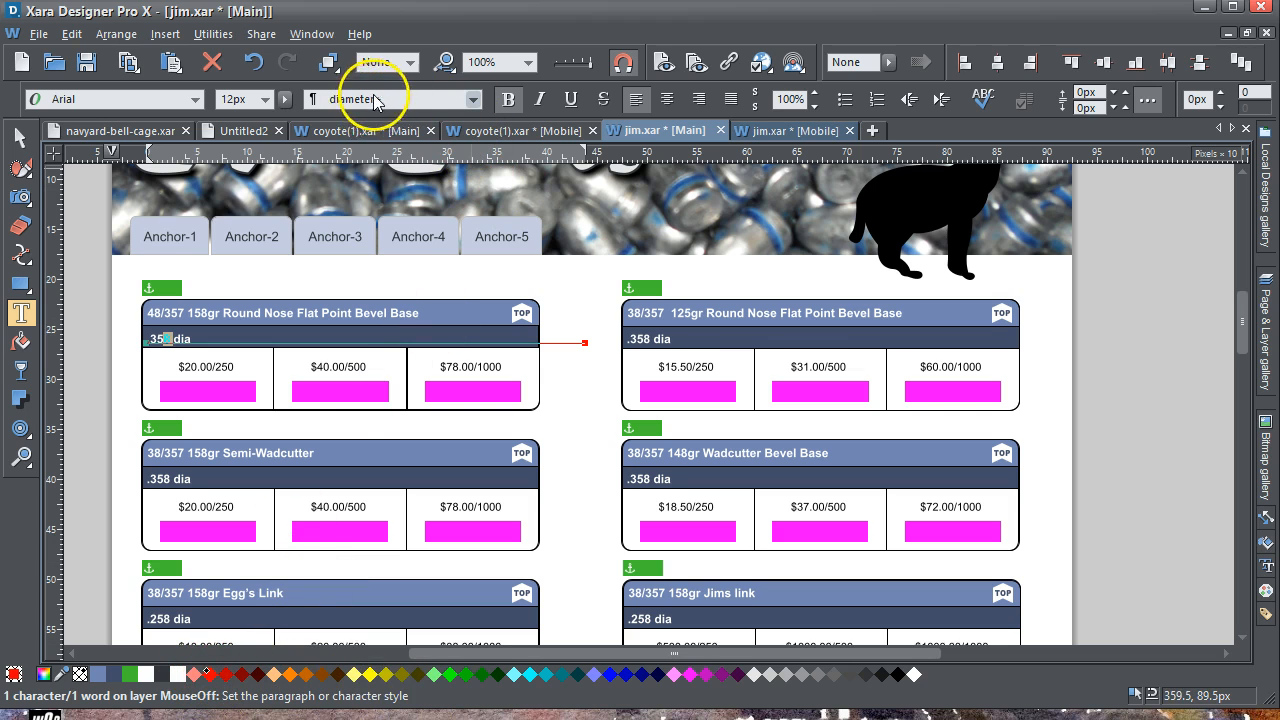
pyautogui.click(473, 99)
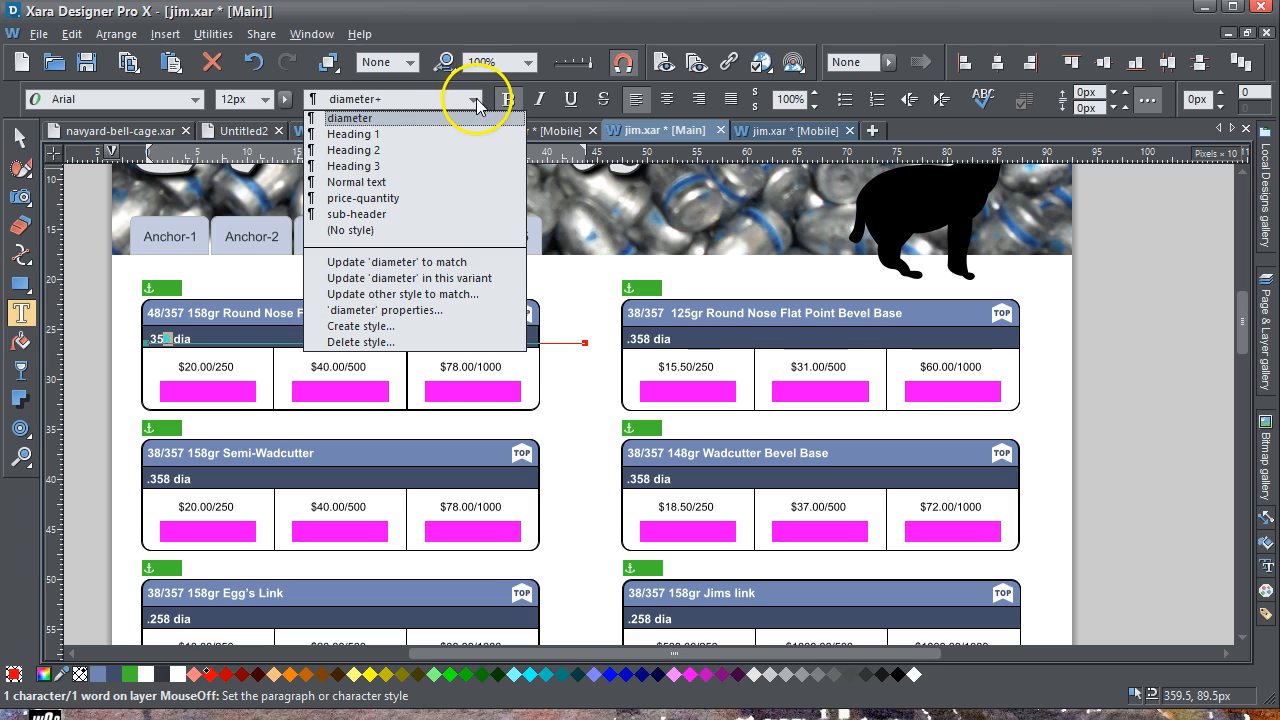
pyautogui.click(459, 284)
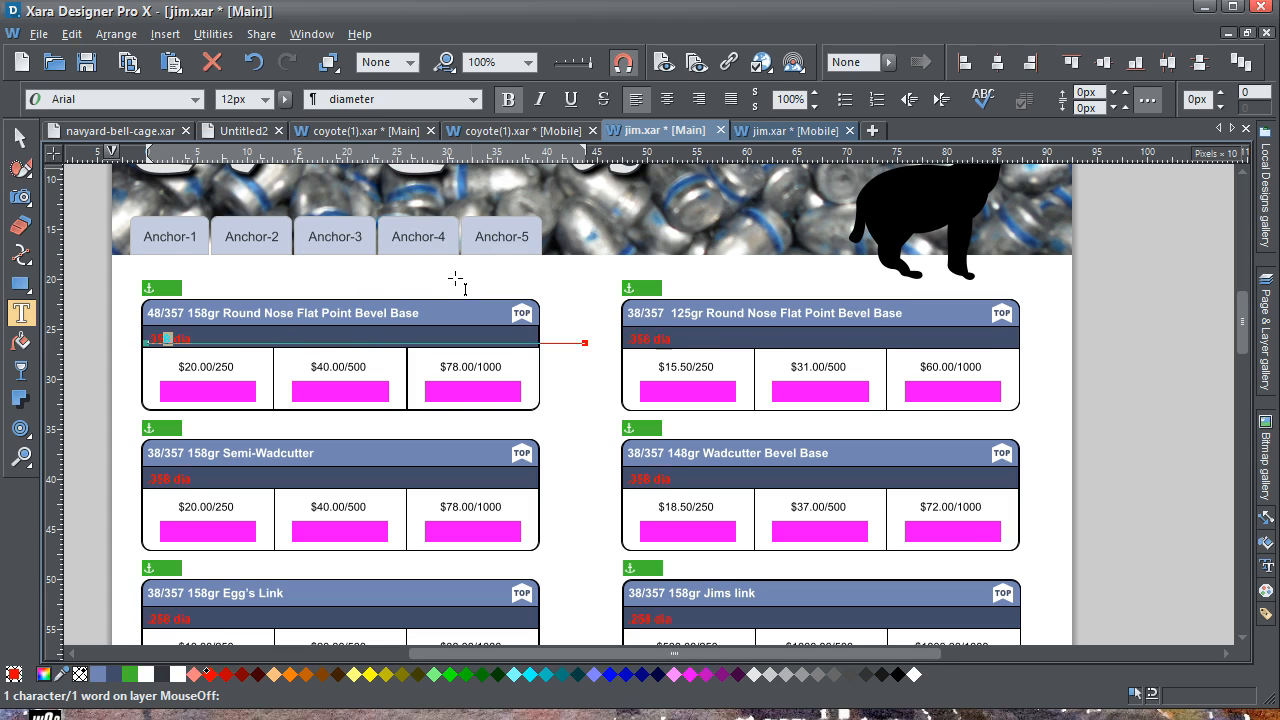
pyautogui.click(17, 145)
pyautogui.click(110, 263)
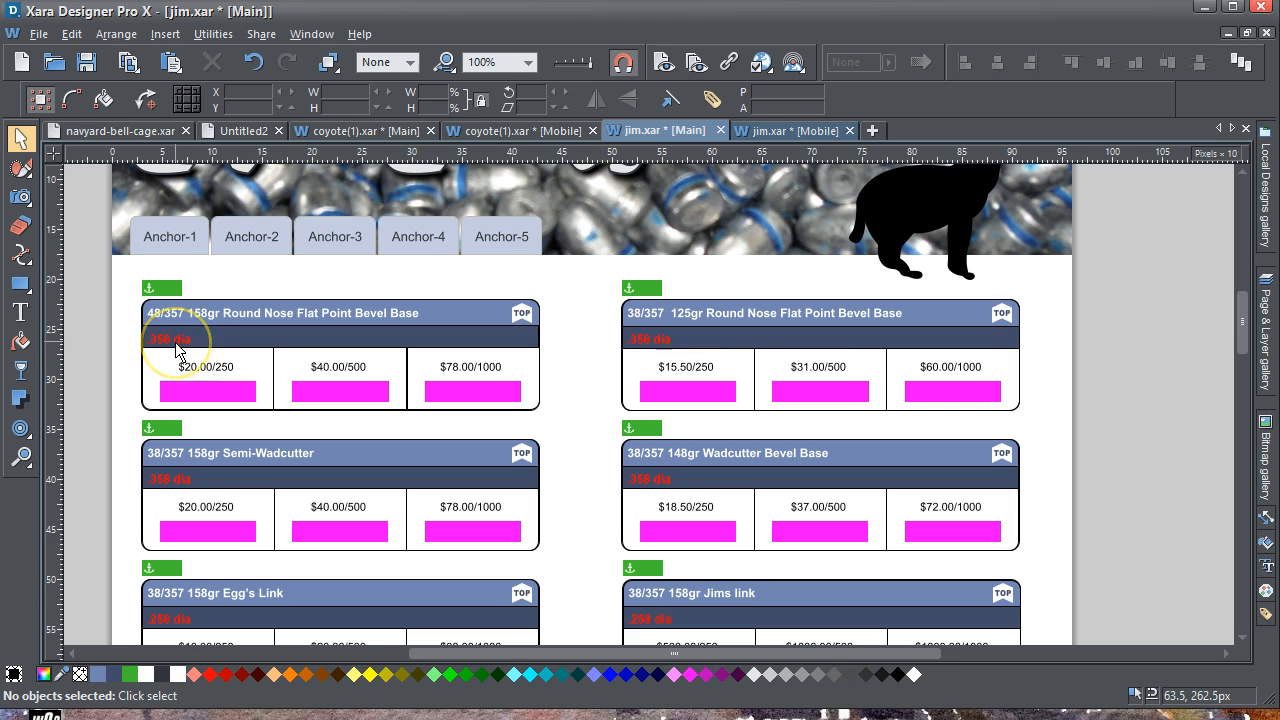
# View the Mobile variant at 100% zoom to check its diameter text color, and return to Main.
pyautogui.click(793, 131)
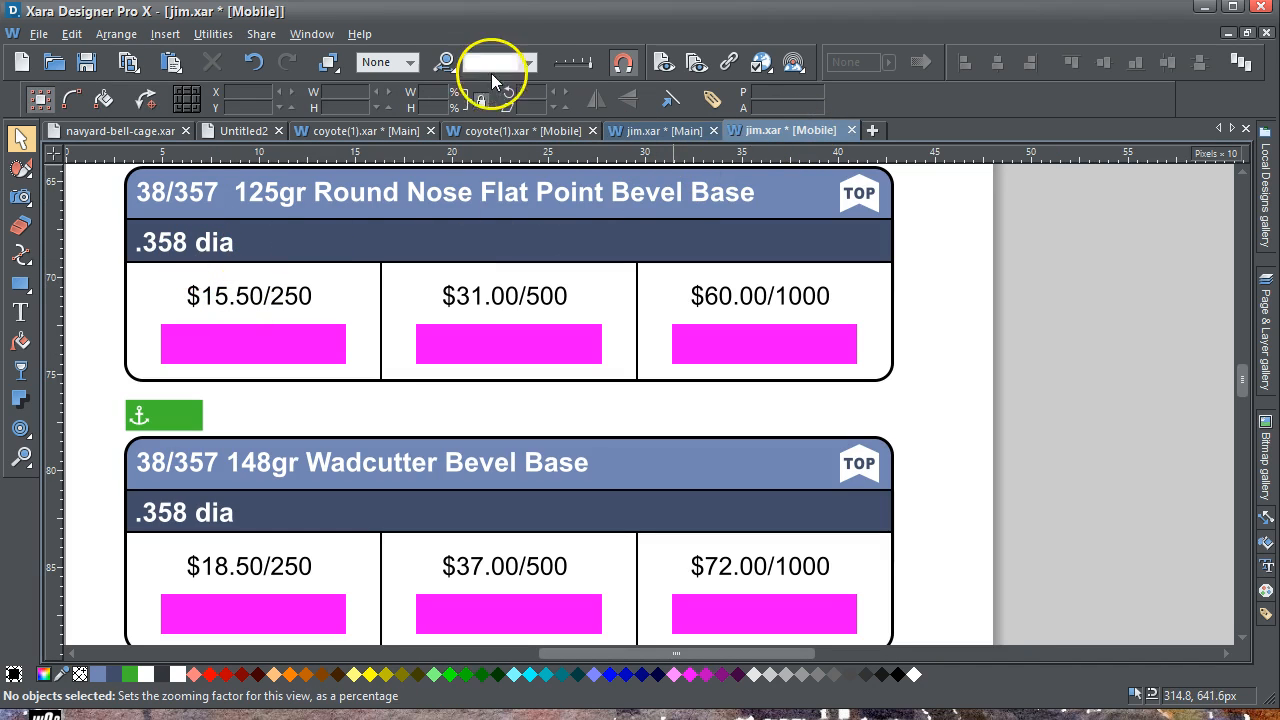
pyautogui.click(530, 63)
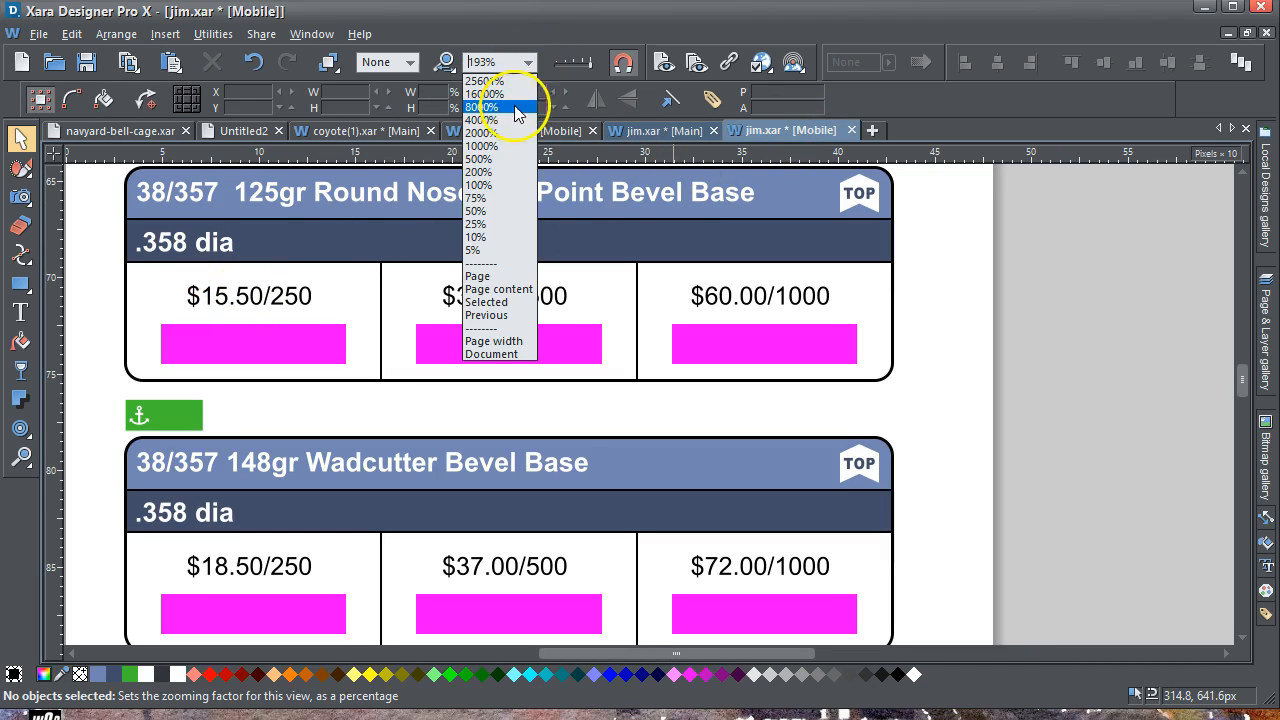
pyautogui.click(497, 186)
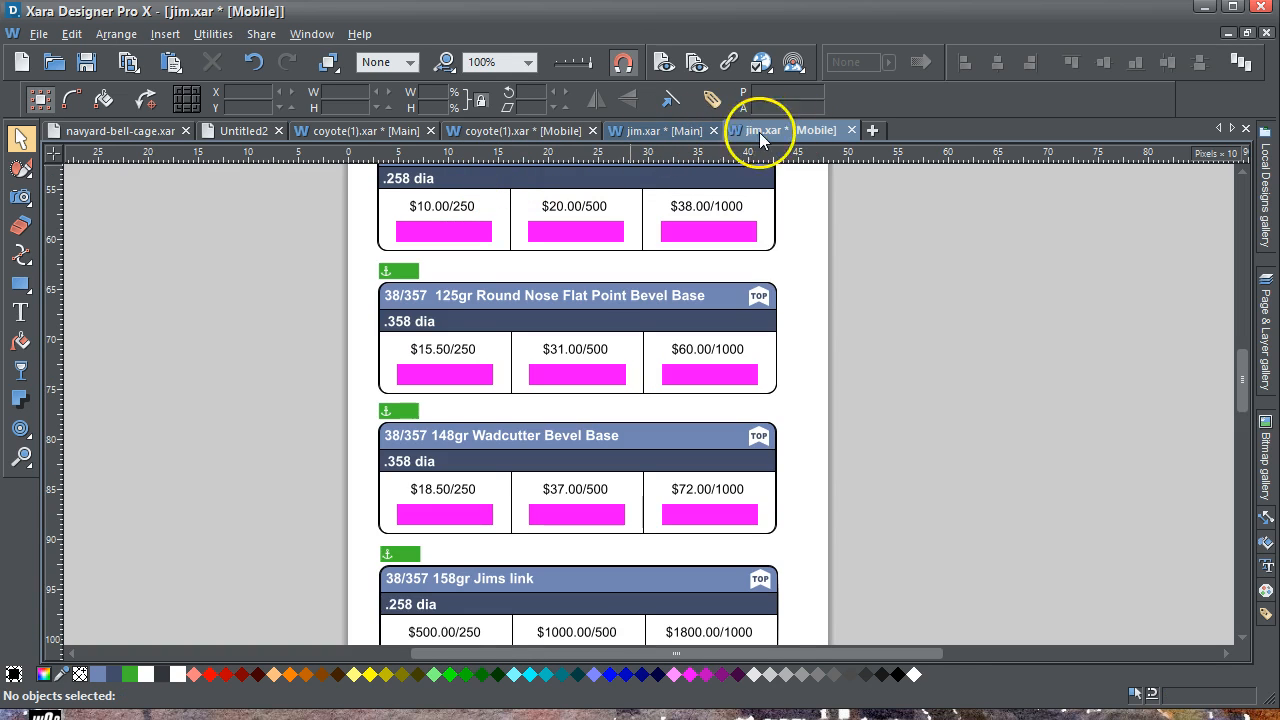
pyautogui.click(677, 131)
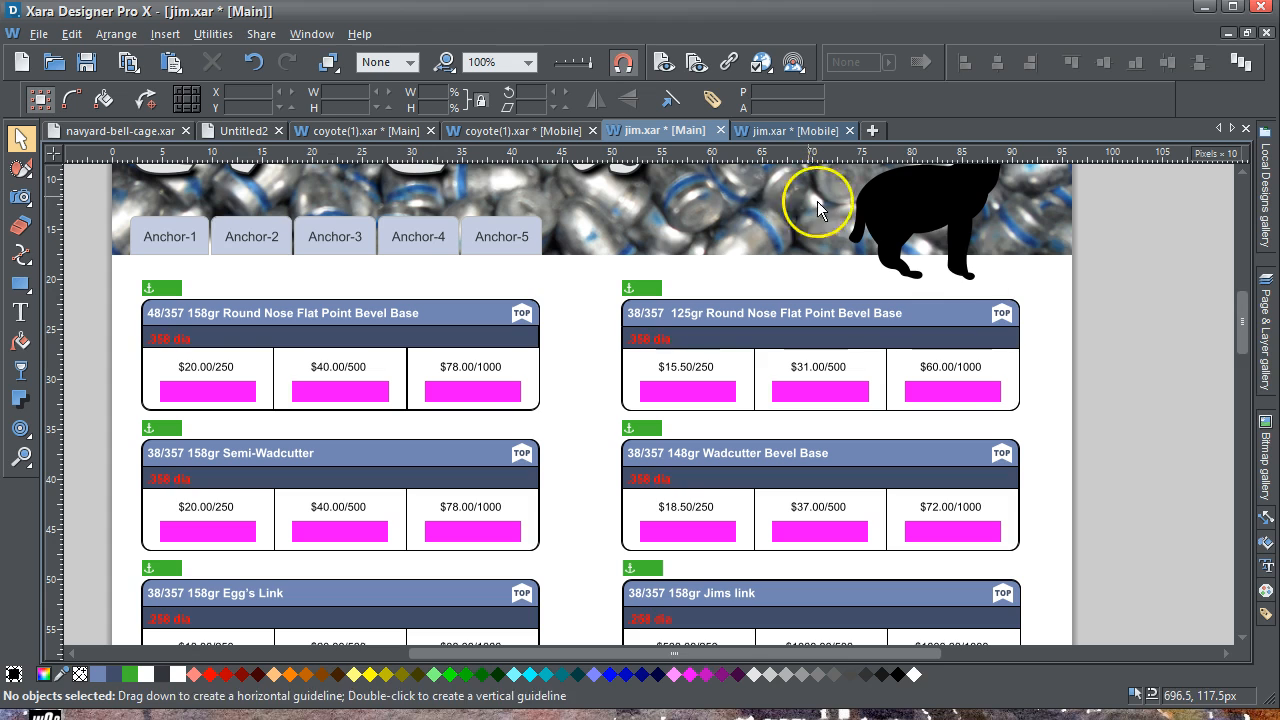
# Inspect the font, size and style of the first table's $20.00/250 price text in Main, and deselect it.
pyautogui.scroll(3, 1235, 330)
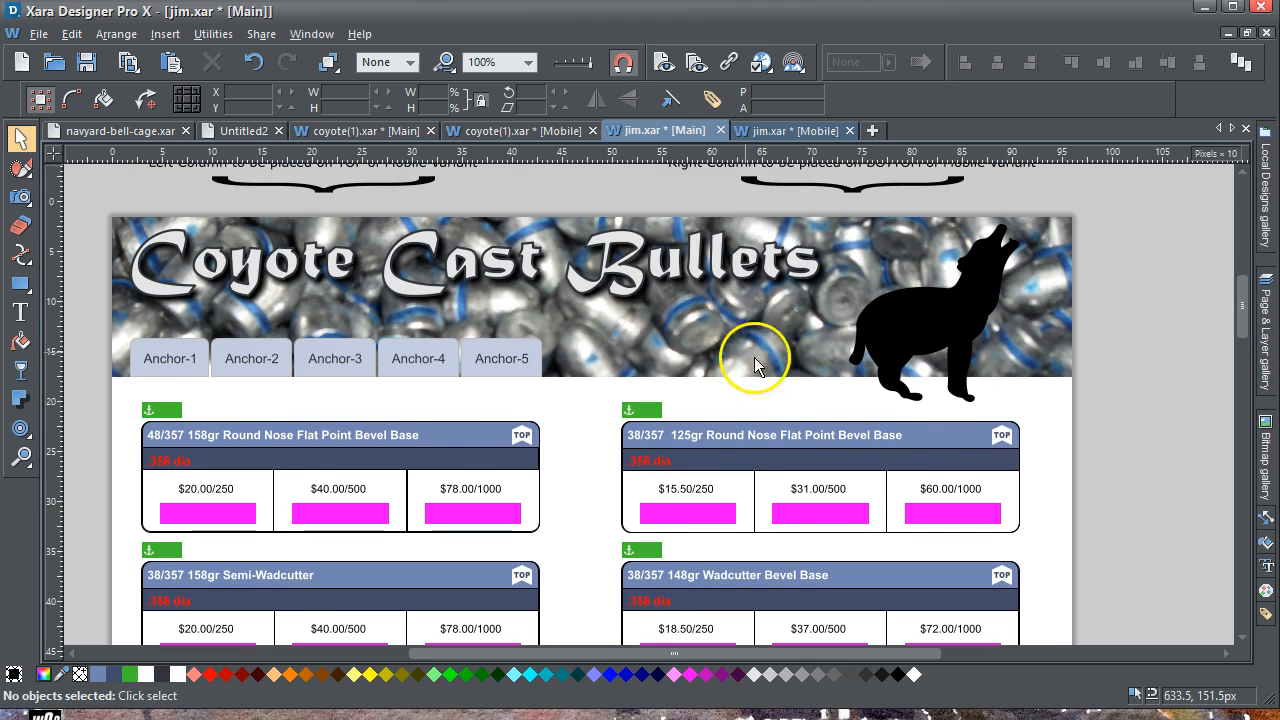
pyautogui.click(20, 312)
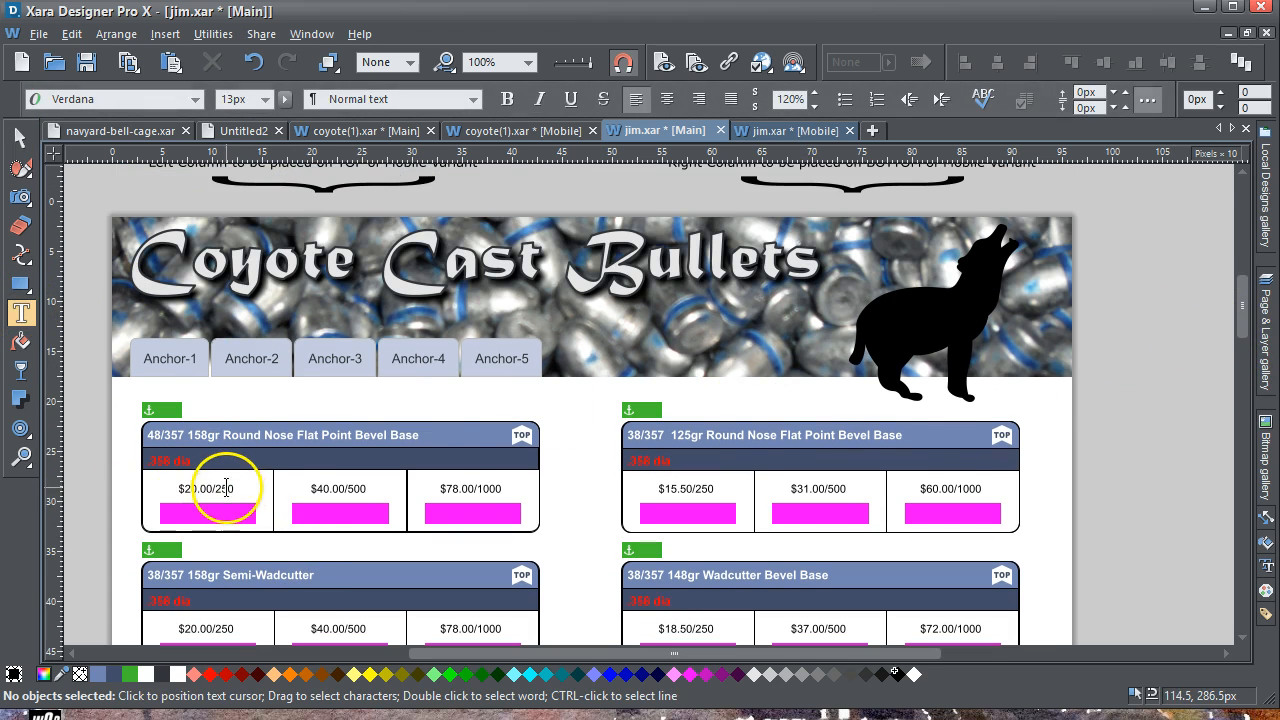
pyautogui.moveTo(233, 488); pyautogui.dragTo(211, 488)
pyautogui.moveTo(177, 488); pyautogui.dragTo(177, 488)
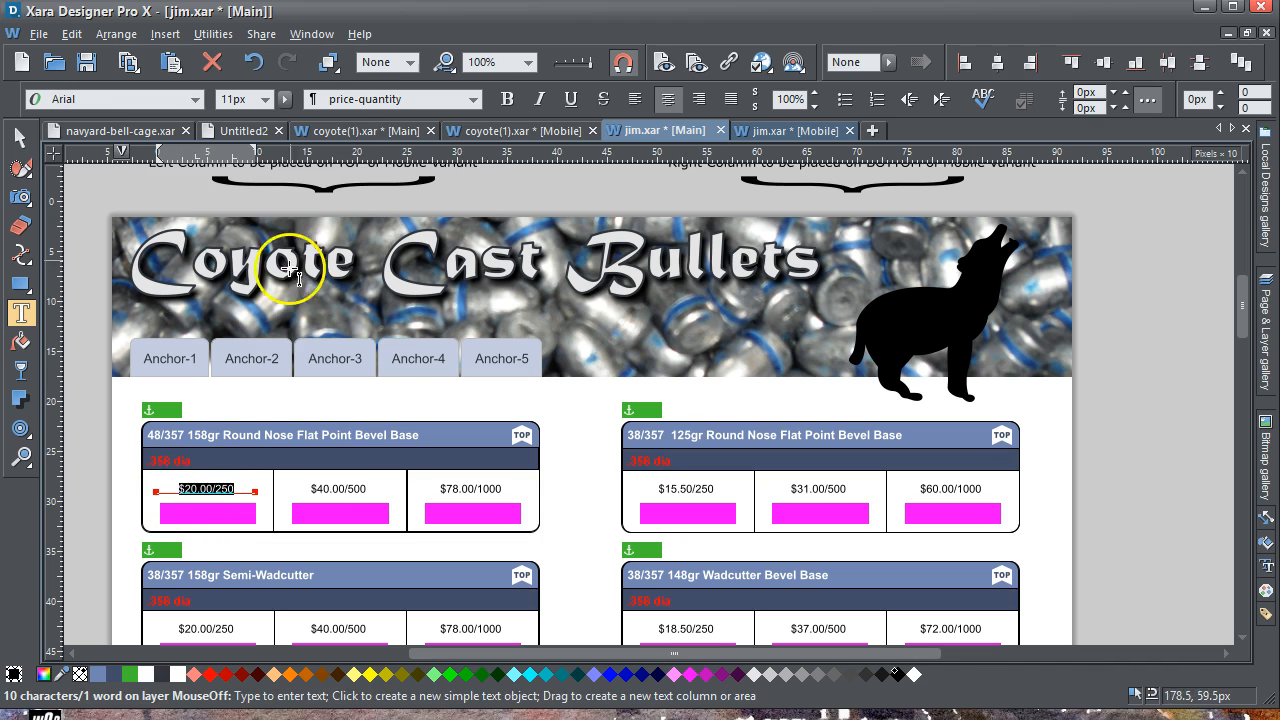
pyautogui.click(195, 99)
pyautogui.click(195, 99)
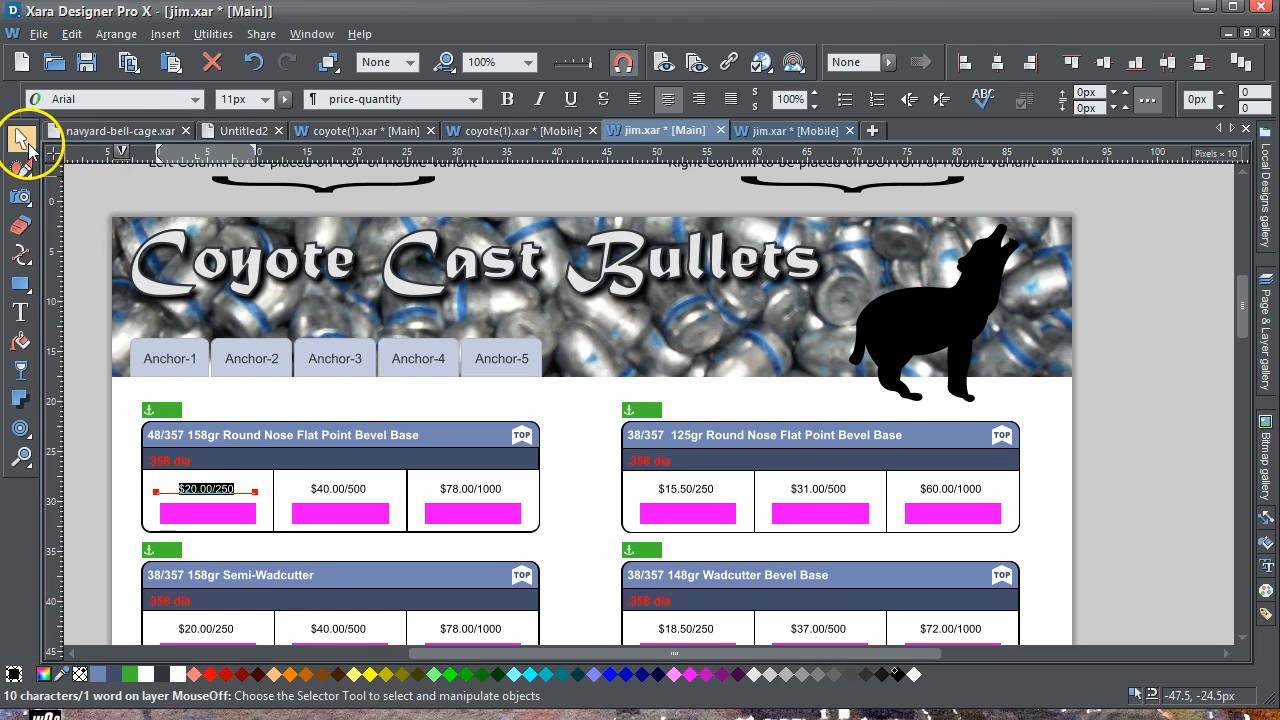
pyautogui.click(21, 138)
pyautogui.click(149, 194)
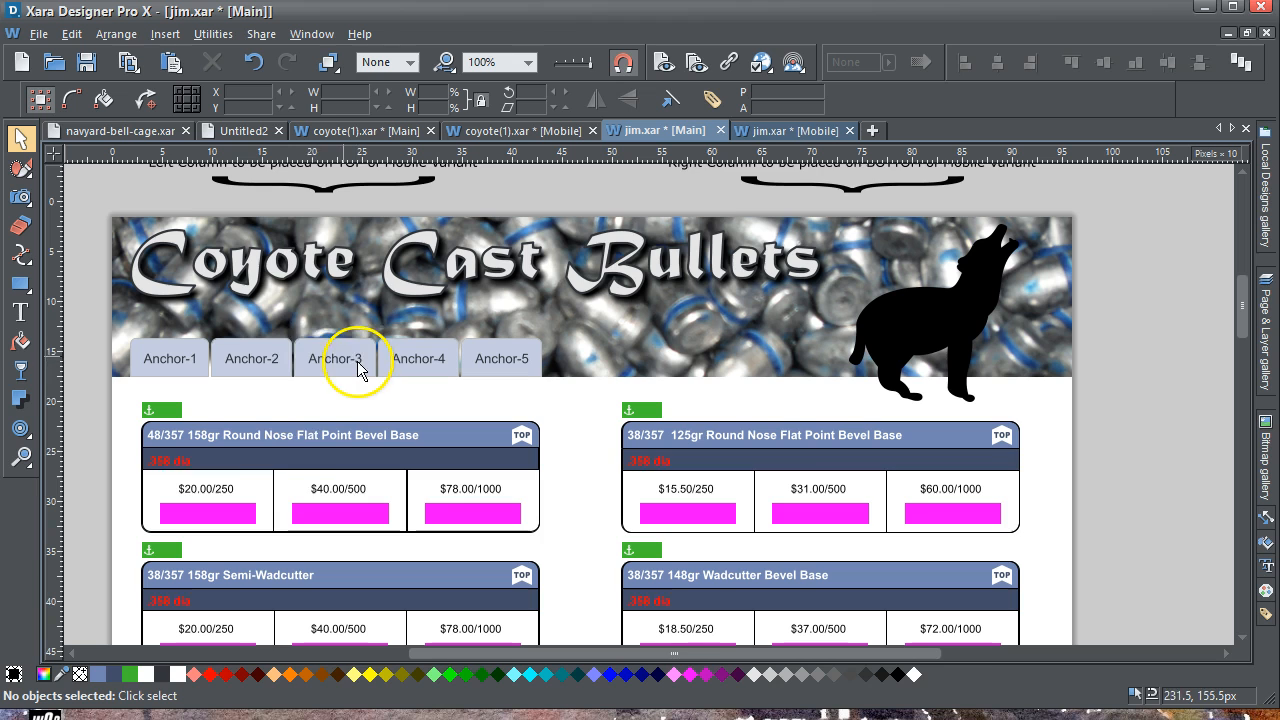
# Compare the product tables' diameter lines in Main with those in Mobile, ending back in Main.
pyautogui.moveTo(1240, 303); pyautogui.dragTo(1238, 338)
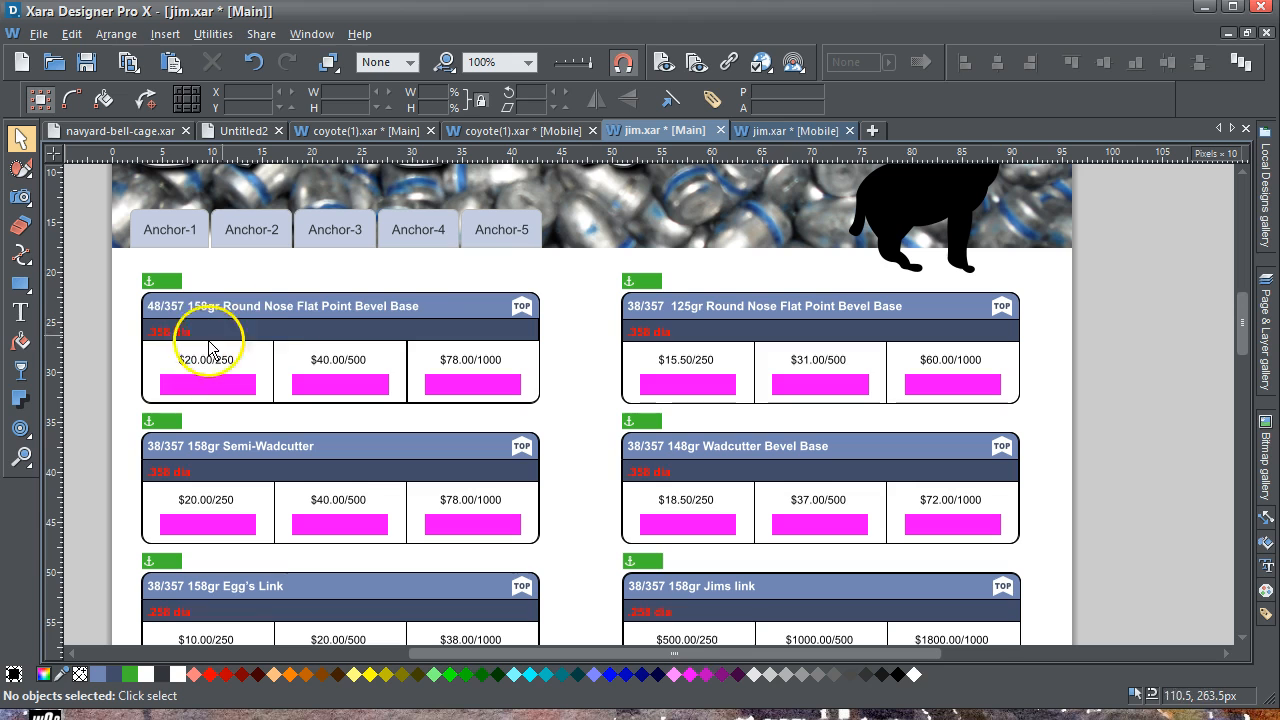
pyautogui.click(776, 129)
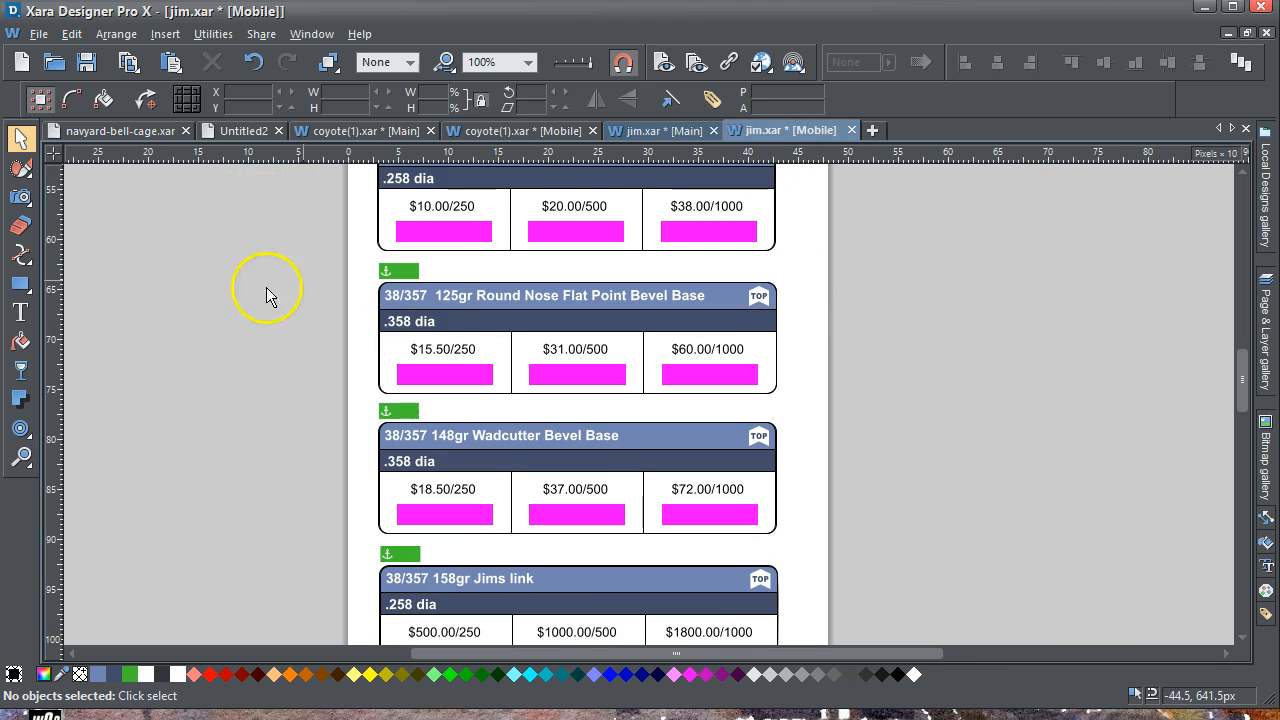
pyautogui.click(688, 136)
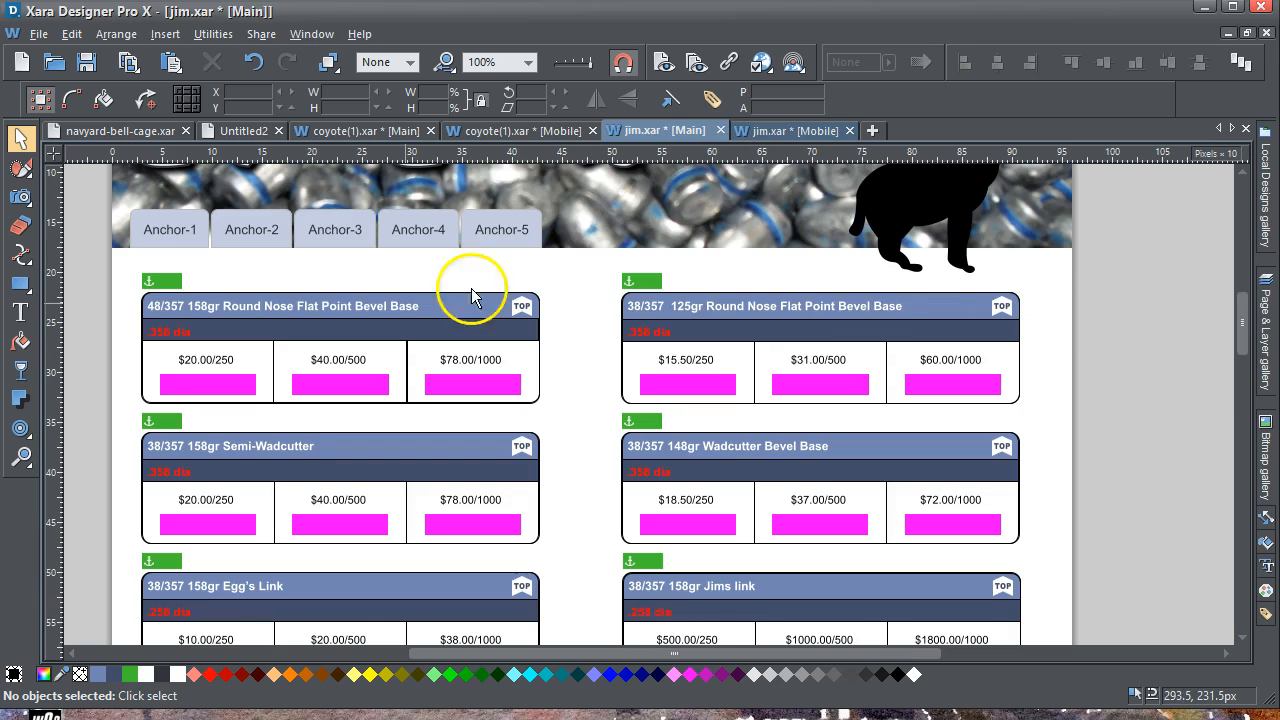
# Check the font size of the first table's title in Main and switch to the Mobile variant for comparison.
pyautogui.click(19, 318)
pyautogui.moveTo(287, 306); pyautogui.dragTo(250, 308)
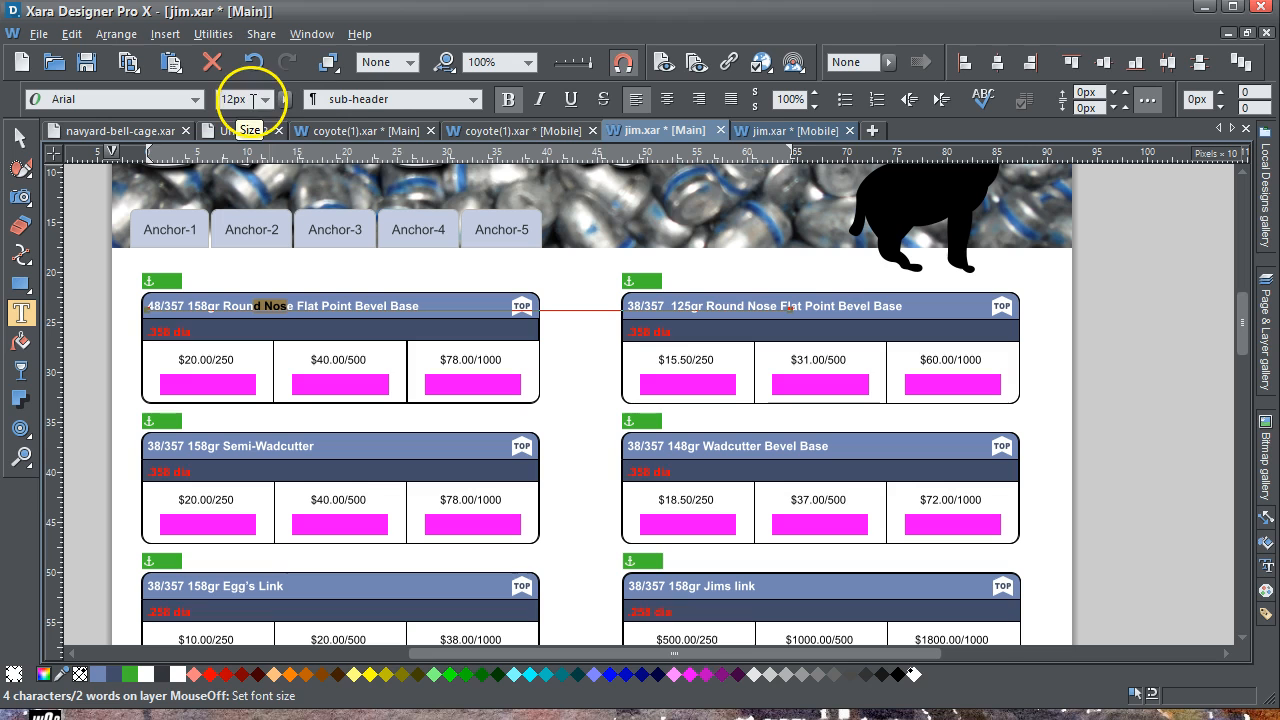
pyautogui.click(815, 131)
pyautogui.click(20, 137)
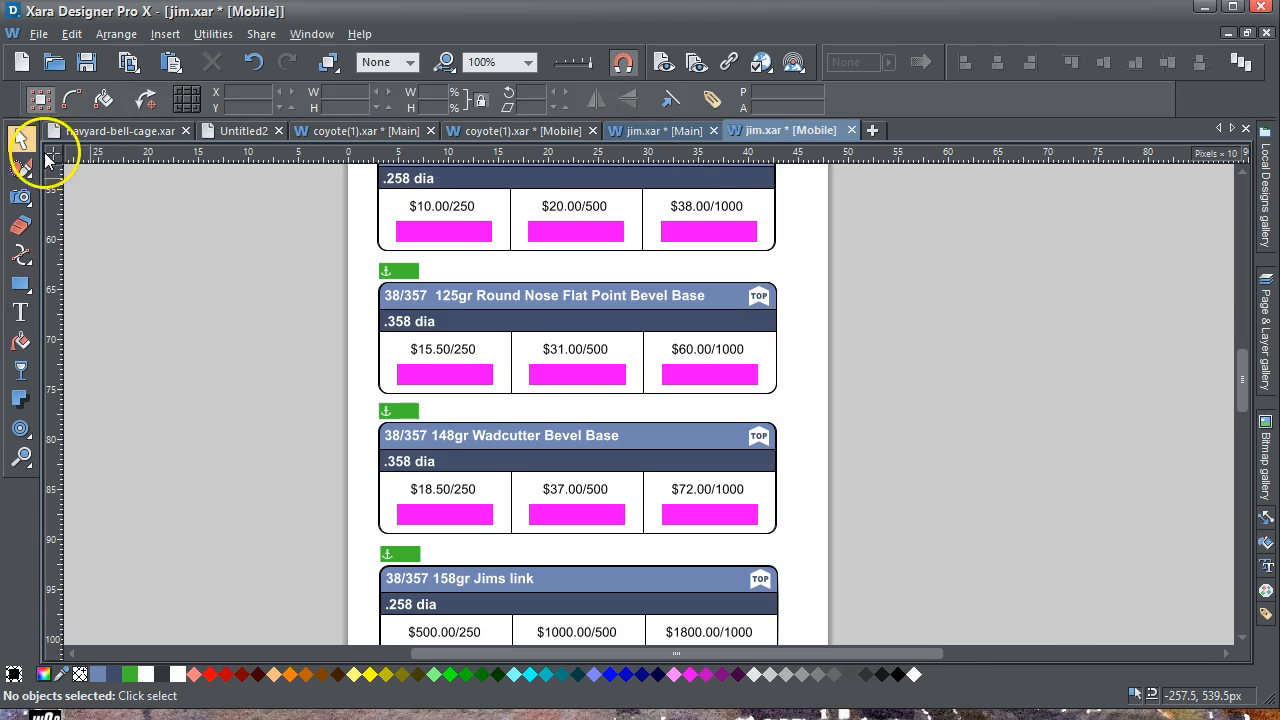
# Check the font size and style of the first table's title in the Mobile variant, and deselect the text.
pyautogui.moveTo(1240, 370); pyautogui.dragTo(1235, 286)
pyautogui.click(20, 311)
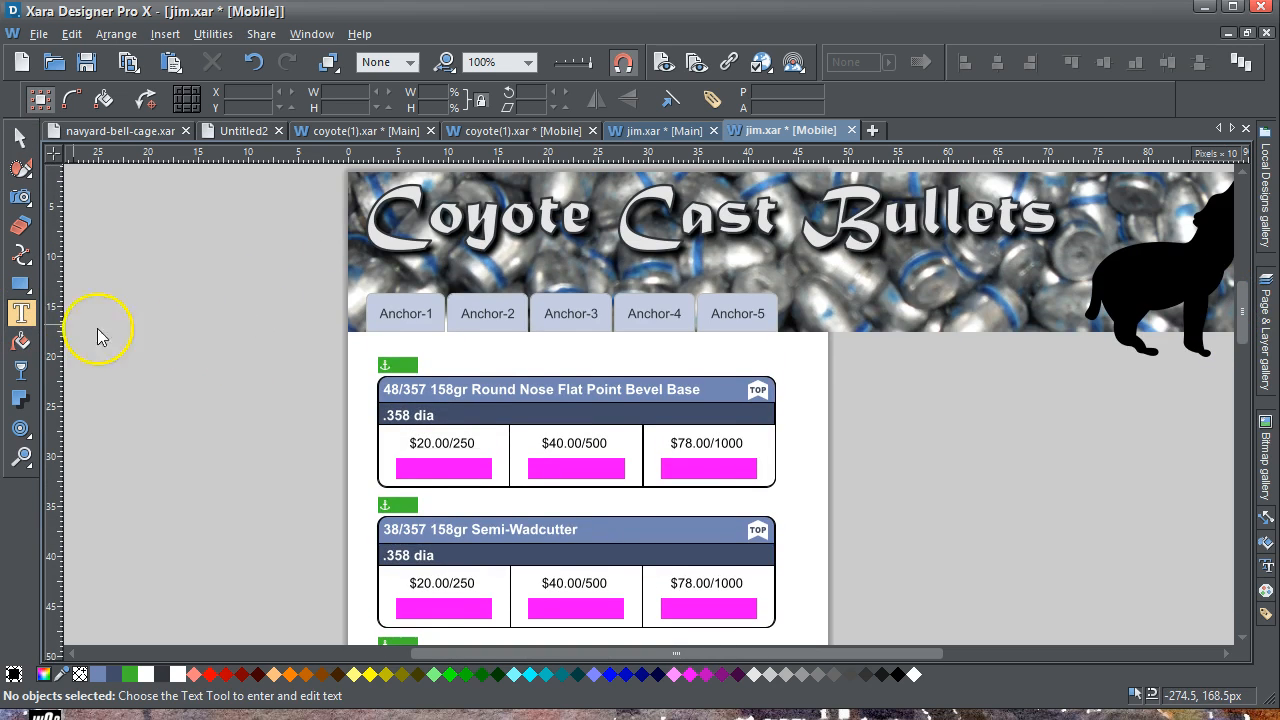
pyautogui.doubleClick(571, 389)
pyautogui.moveTo(558, 389); pyautogui.dragTo(521, 390)
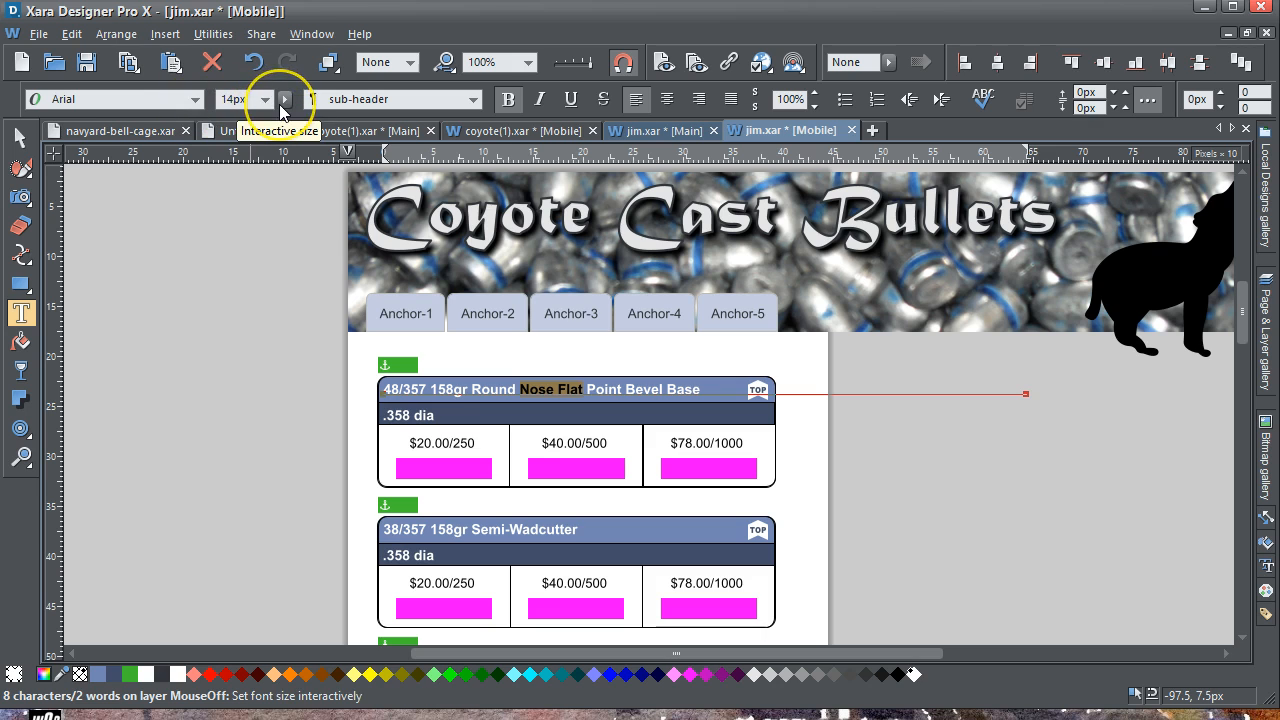
pyautogui.click(20, 137)
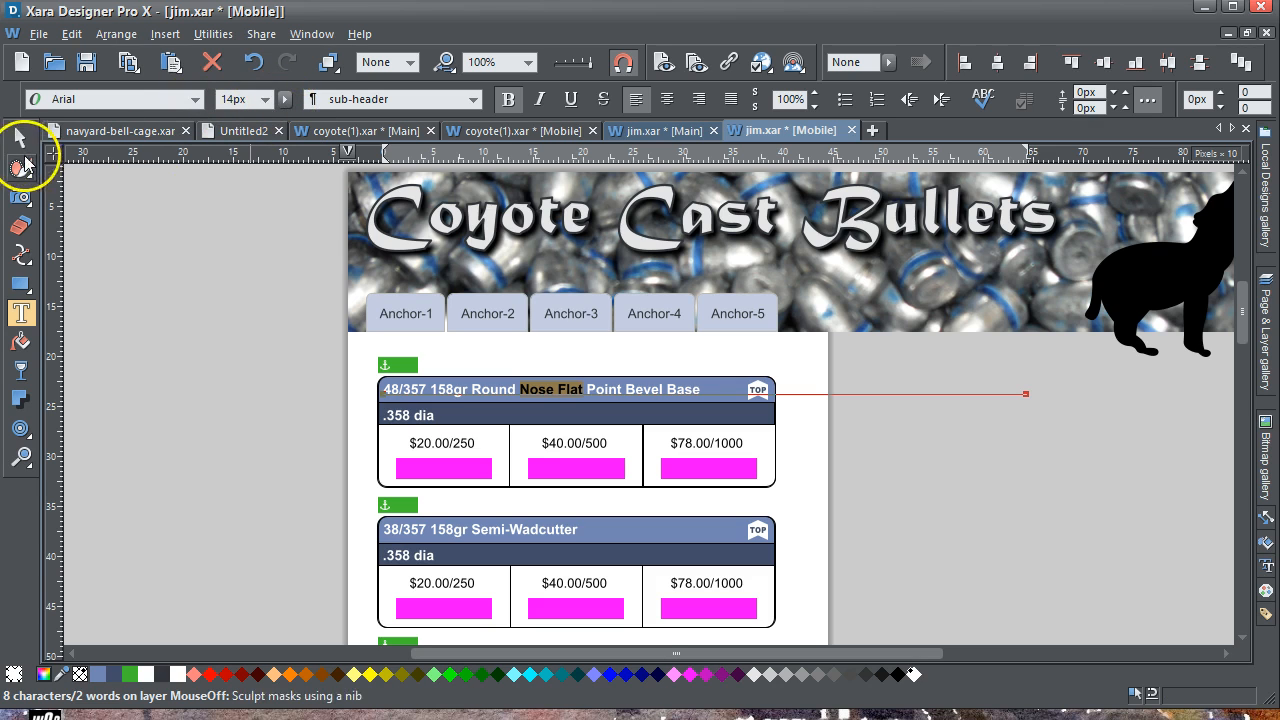
pyautogui.click(138, 237)
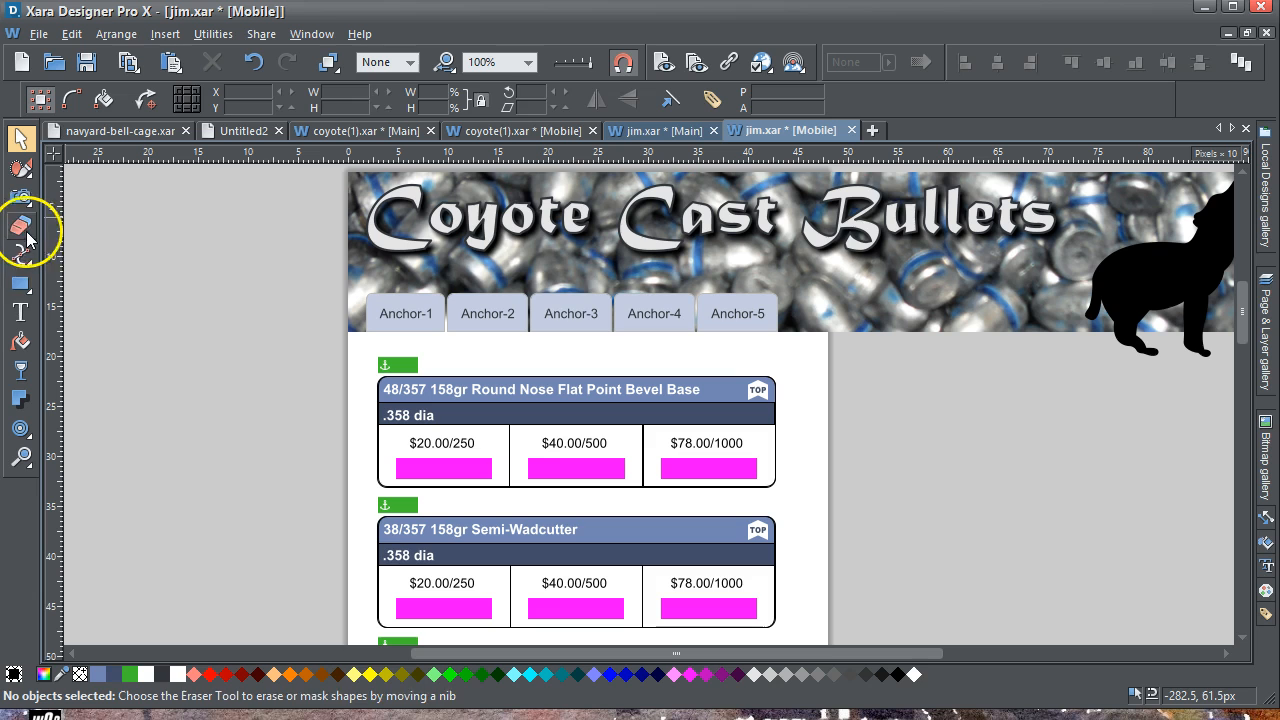
# Set the font size of the "8 dia" part of the first table's diameter text in Mobile to 16px.
pyautogui.click(21, 255)
pyautogui.click(21, 316)
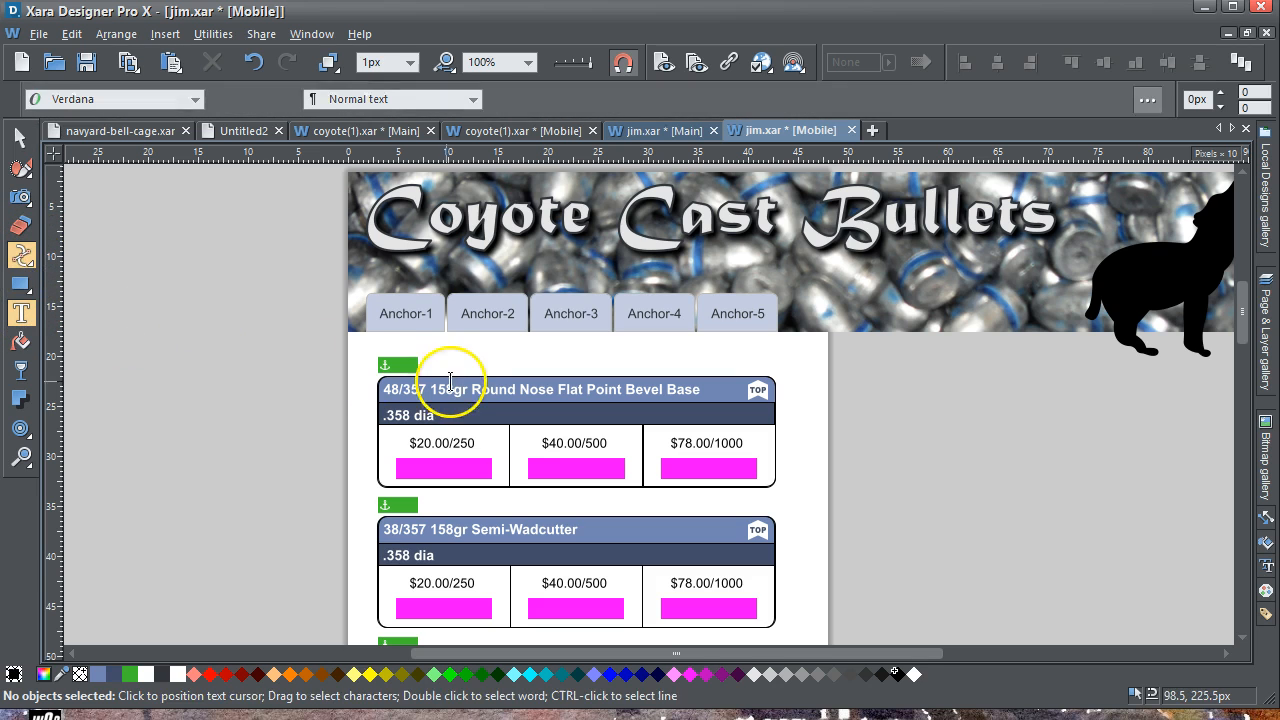
pyautogui.moveTo(460, 418); pyautogui.dragTo(375, 419)
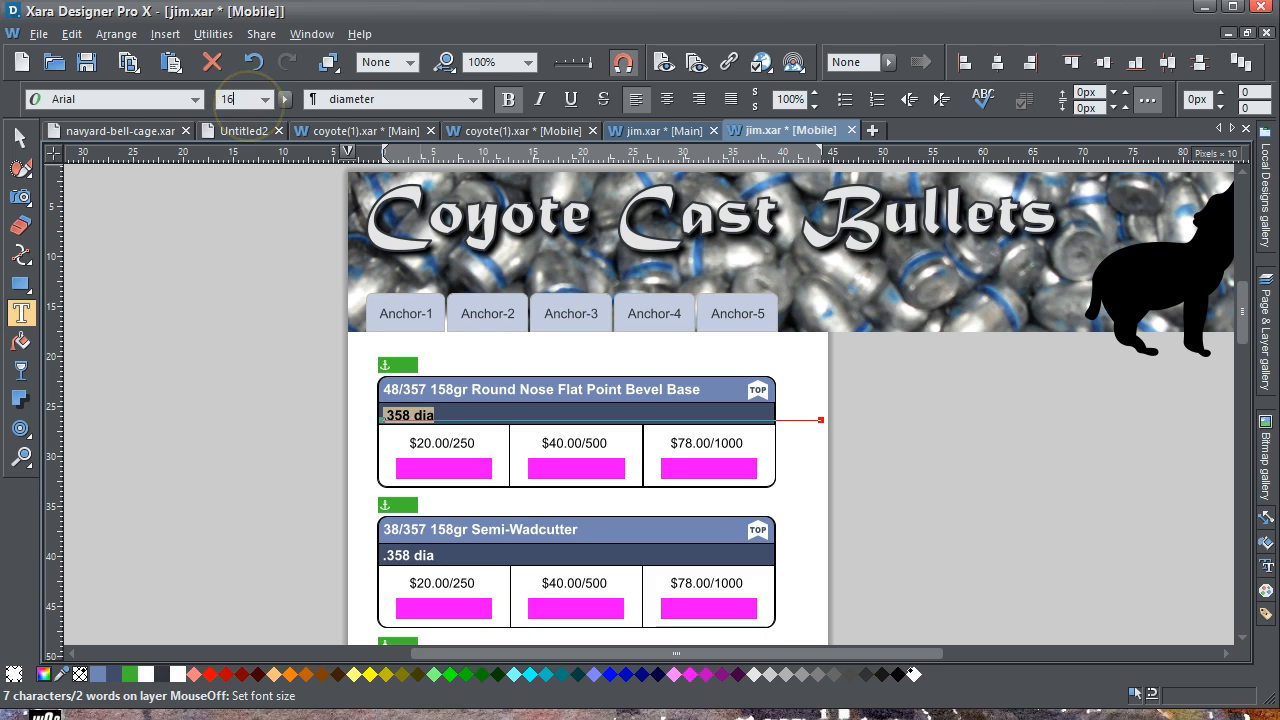
pyautogui.moveTo(412, 419); pyautogui.dragTo(402, 419)
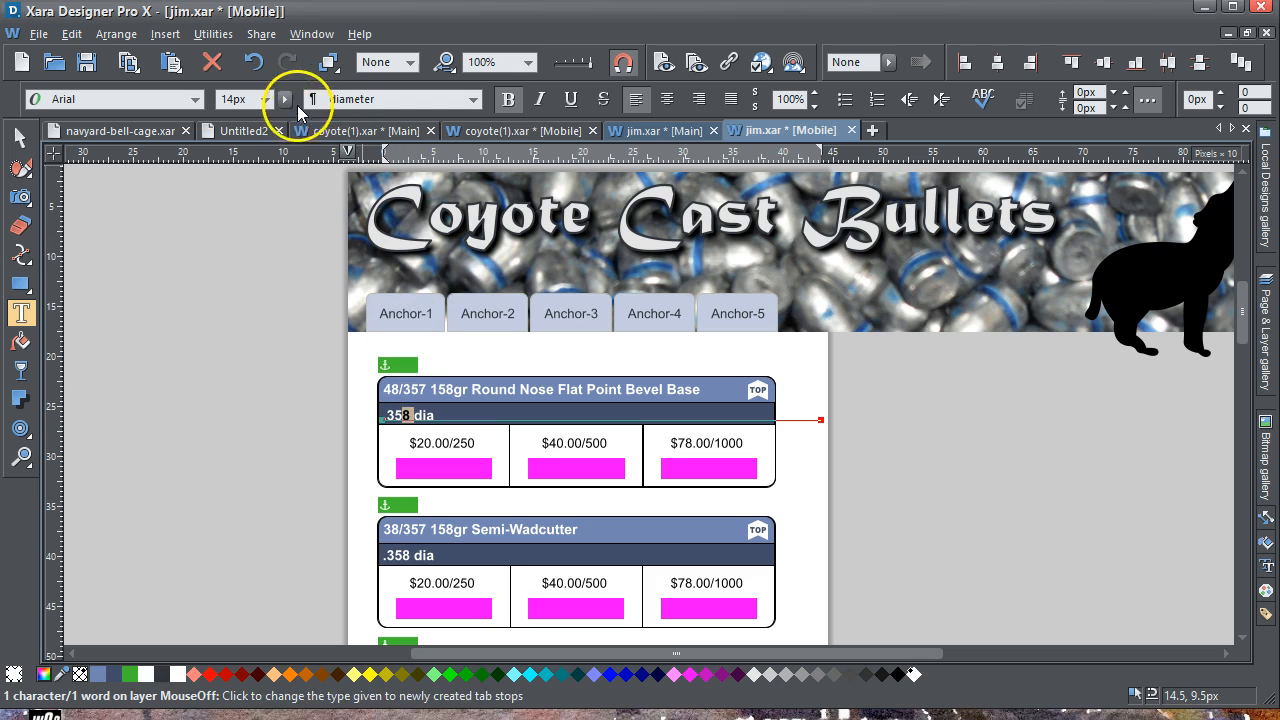
pyautogui.click(251, 99)
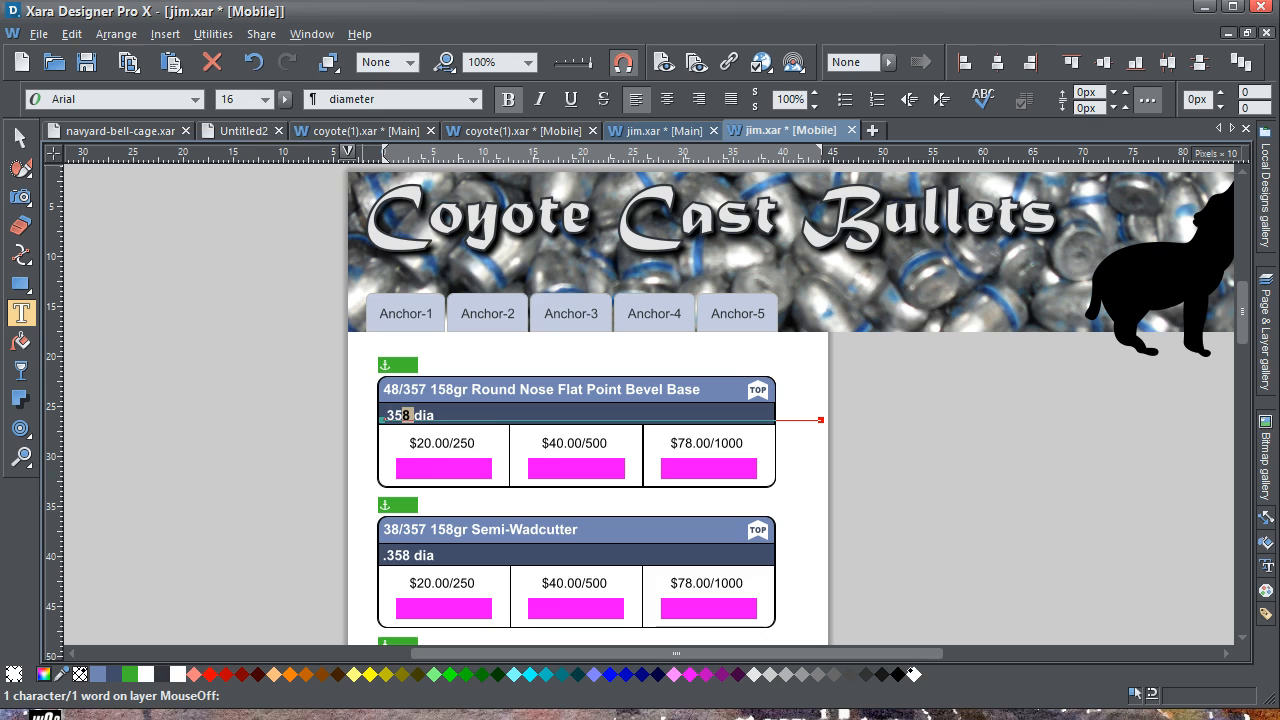
pyautogui.click(415, 418)
pyautogui.moveTo(433, 418); pyautogui.dragTo(402, 416)
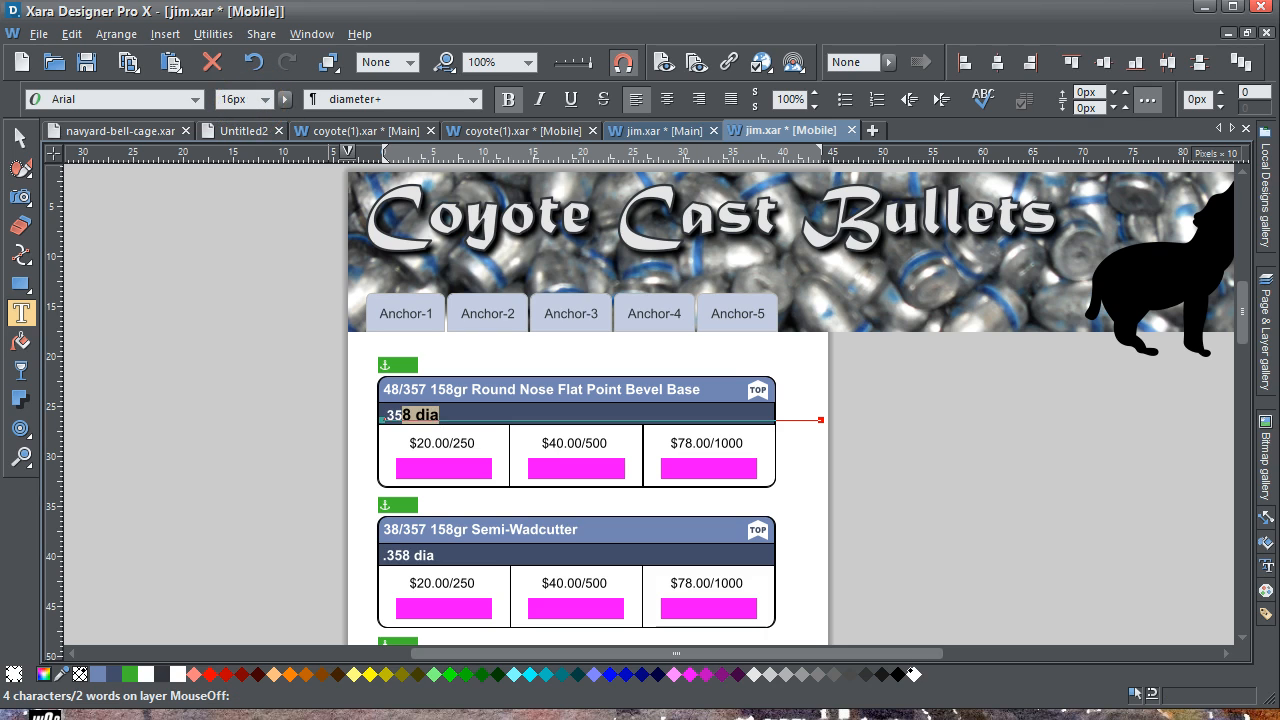
# Update the 'diameter' text style in this variant only to match the resized text, and deselect it.
pyautogui.click(473, 100)
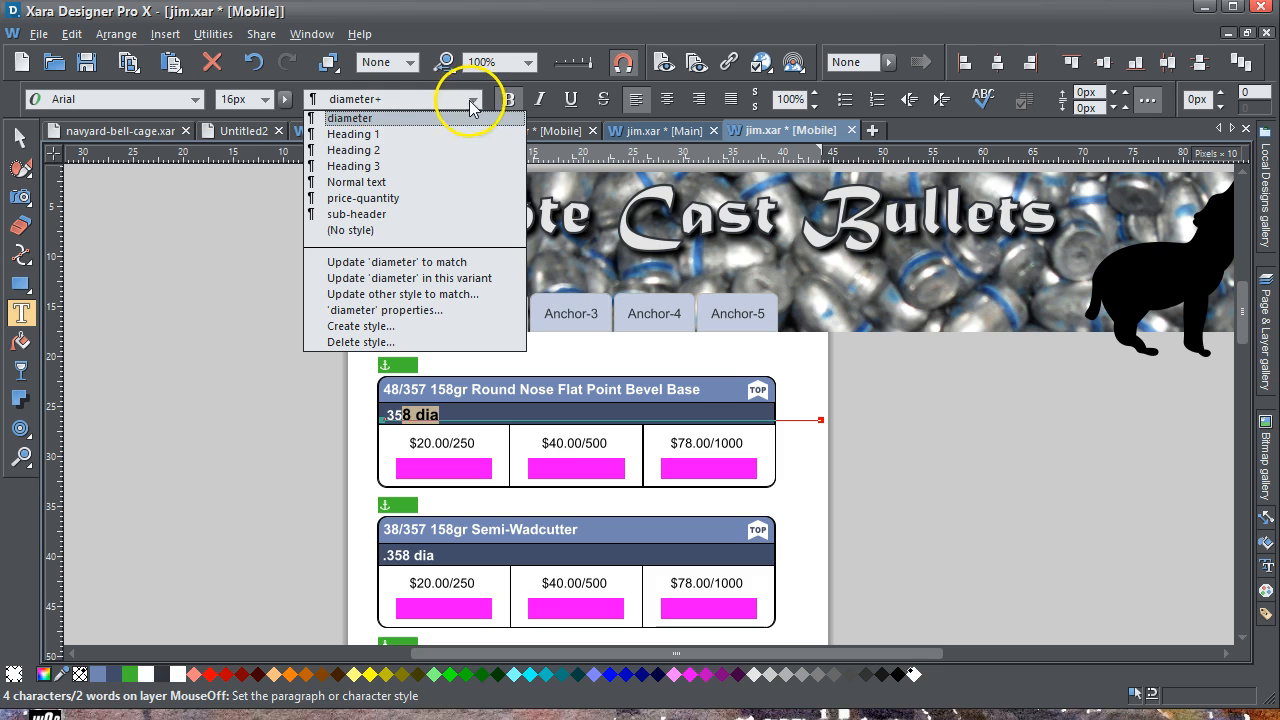
pyautogui.click(405, 278)
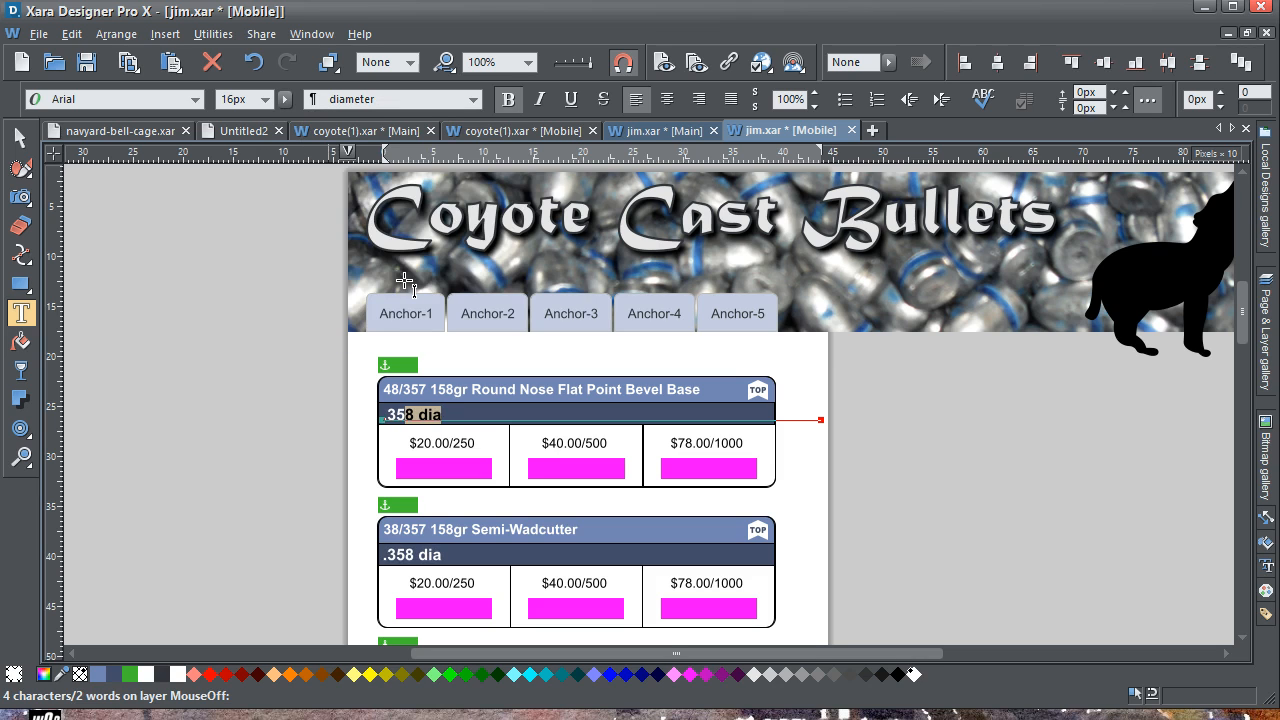
pyautogui.click(20, 139)
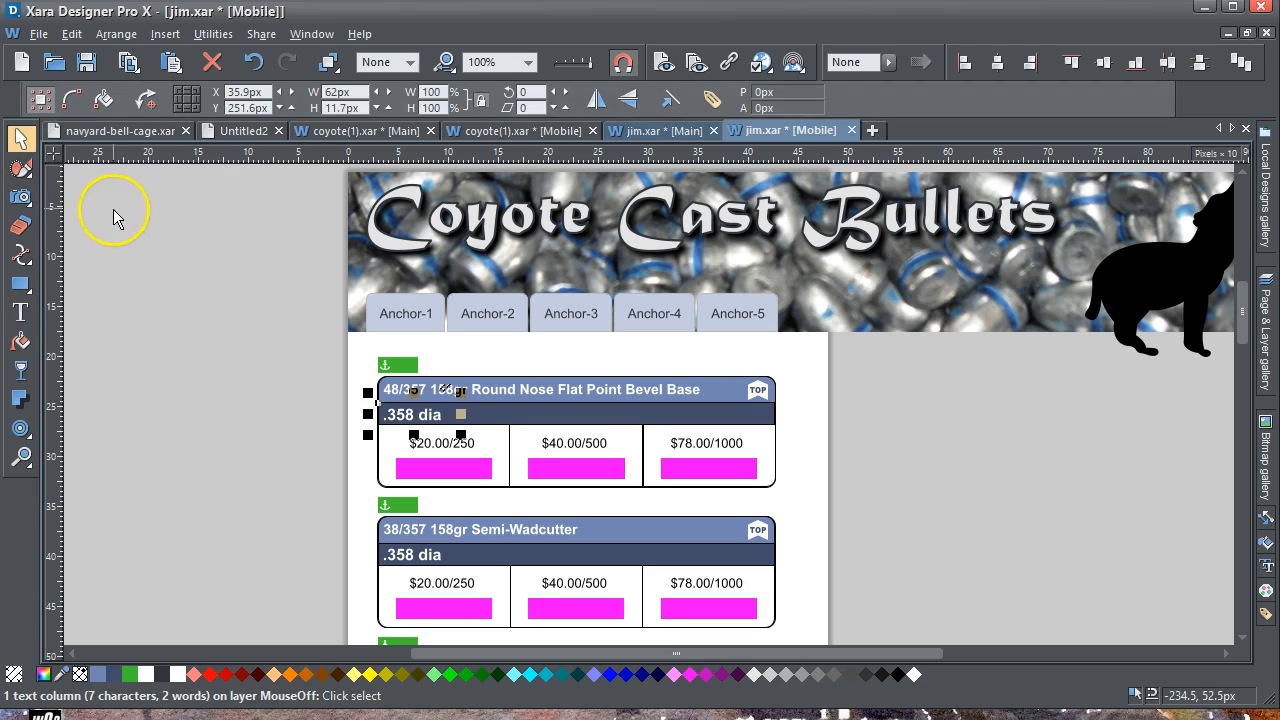
pyautogui.click(111, 214)
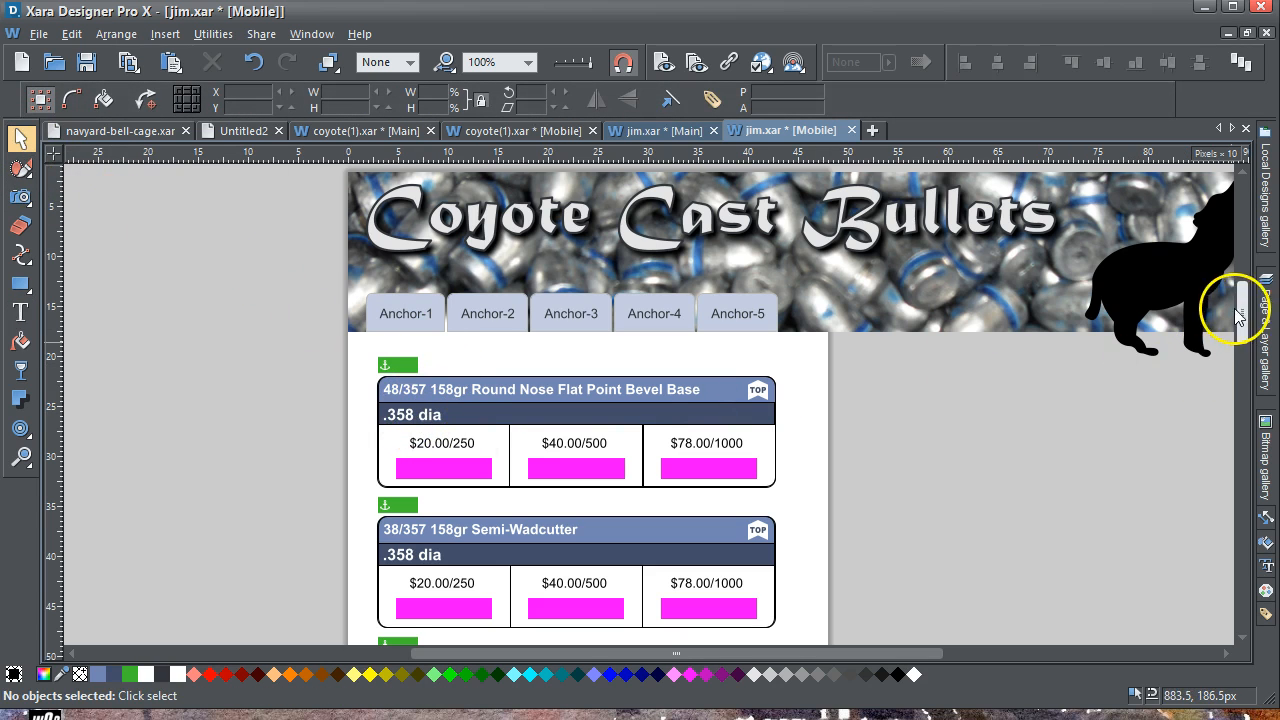
# Check the font size and style of the first table's diameter text in Mobile, and deselect it.
pyautogui.click(20, 313)
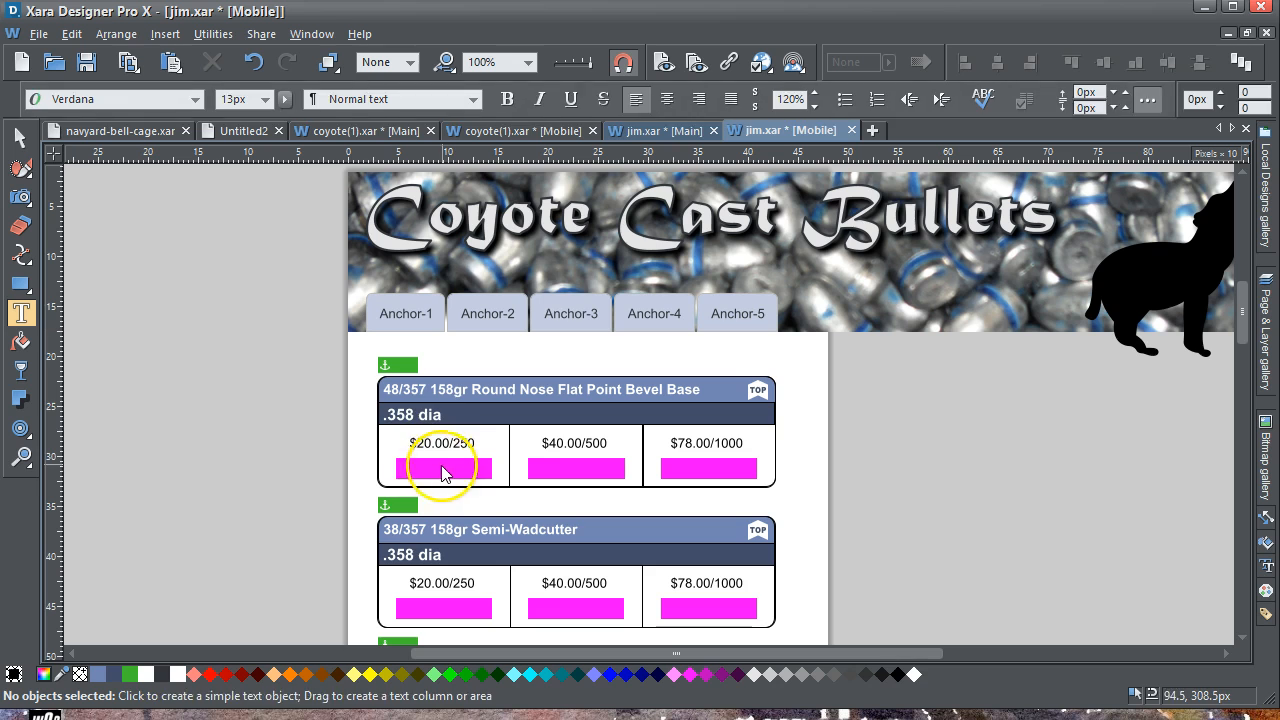
pyautogui.moveTo(396, 414); pyautogui.dragTo(414, 414)
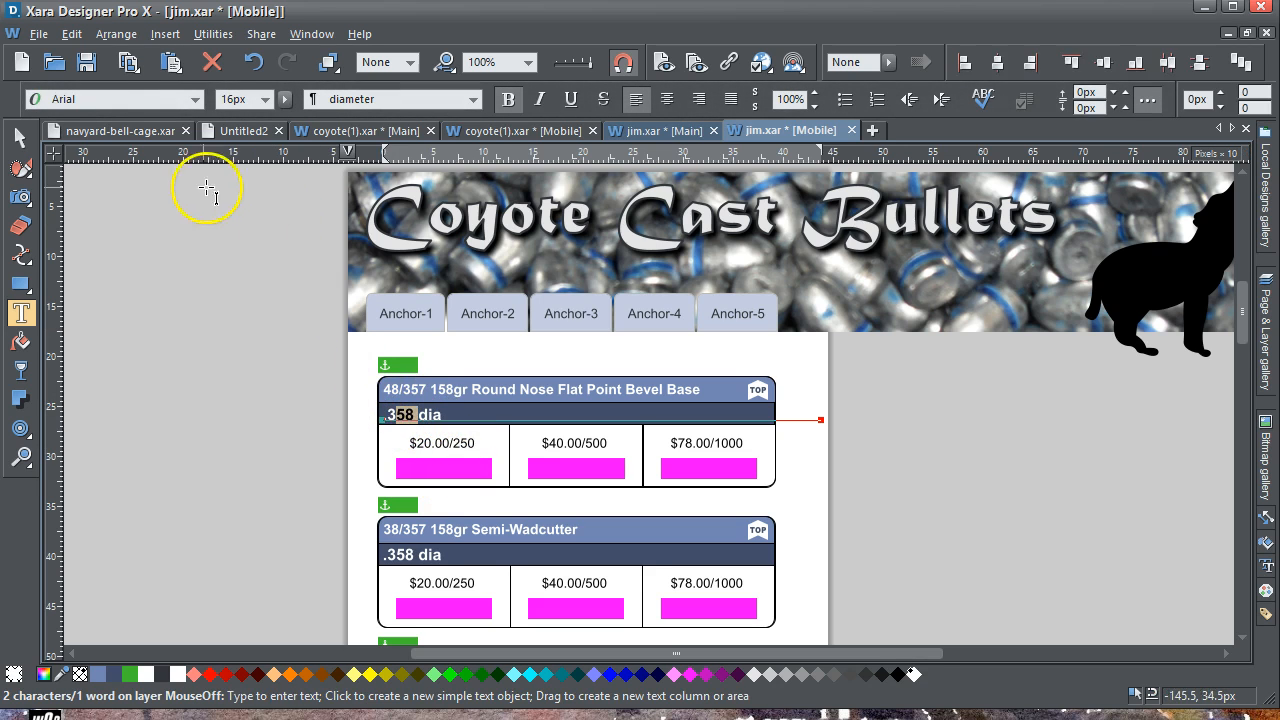
pyautogui.click(20, 139)
pyautogui.click(127, 208)
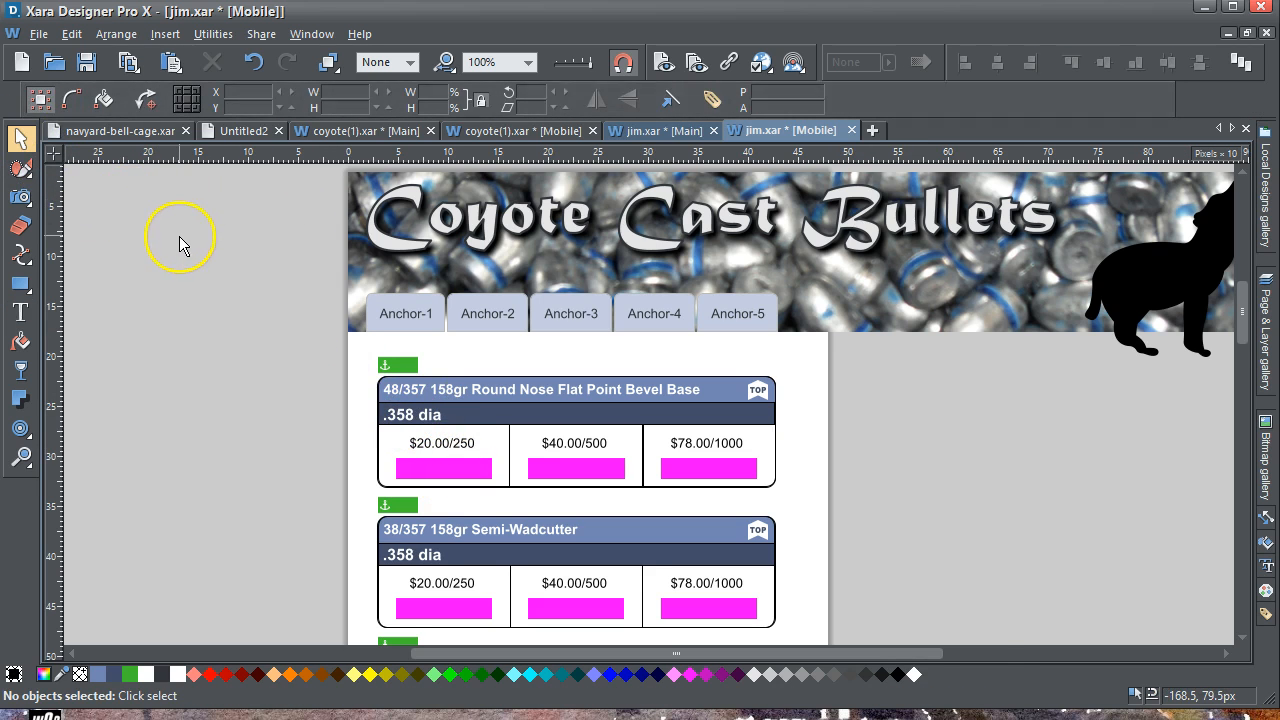